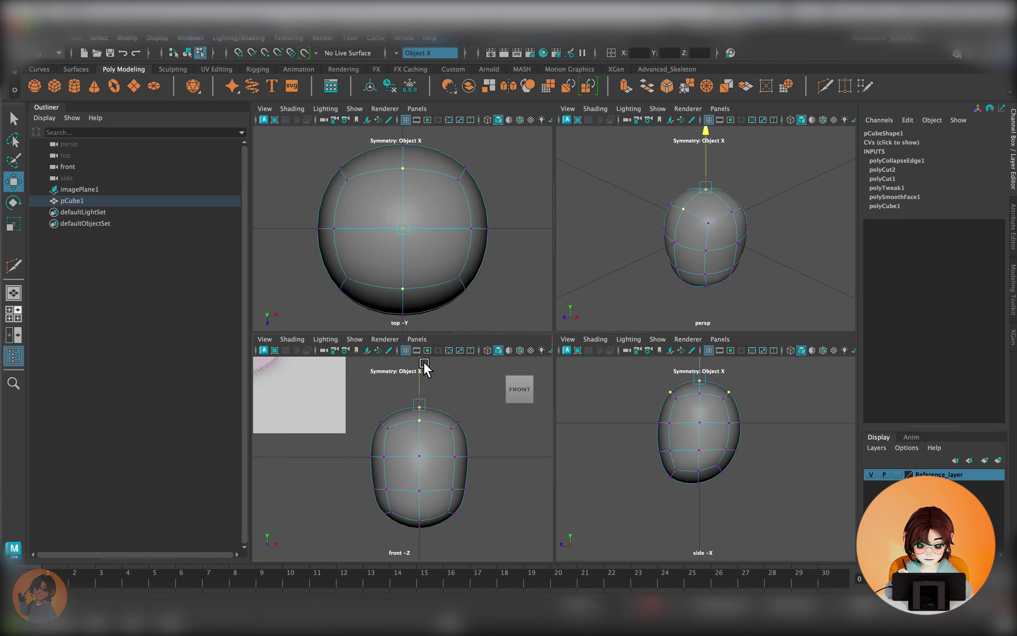
Step: Slice a new vertical edge loop across the head in the maximized front view
key(space)
shift+right_drag(602, 307, 625, 330)
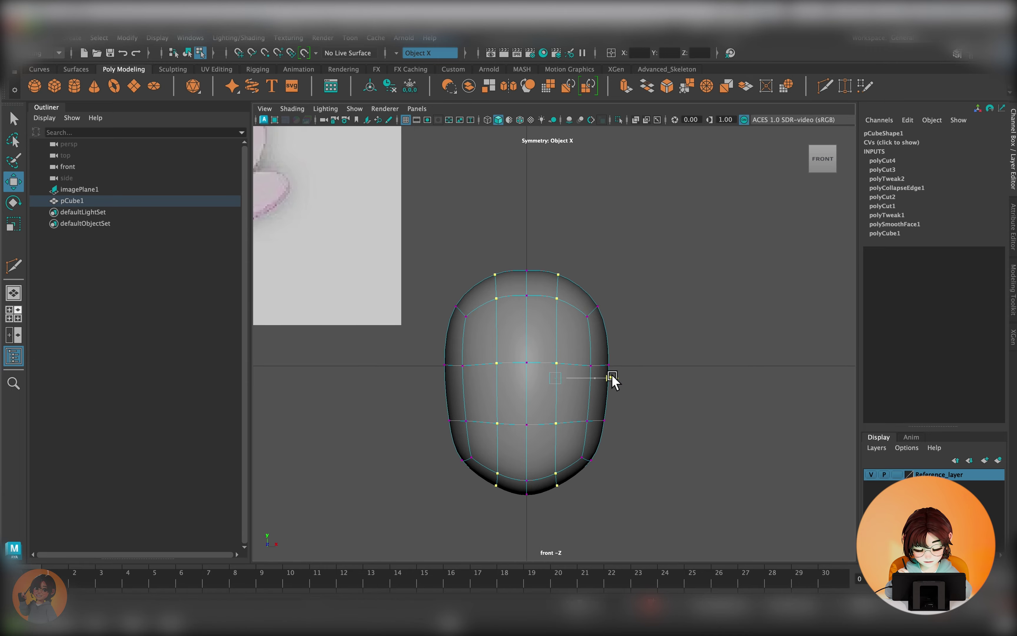
key(space)
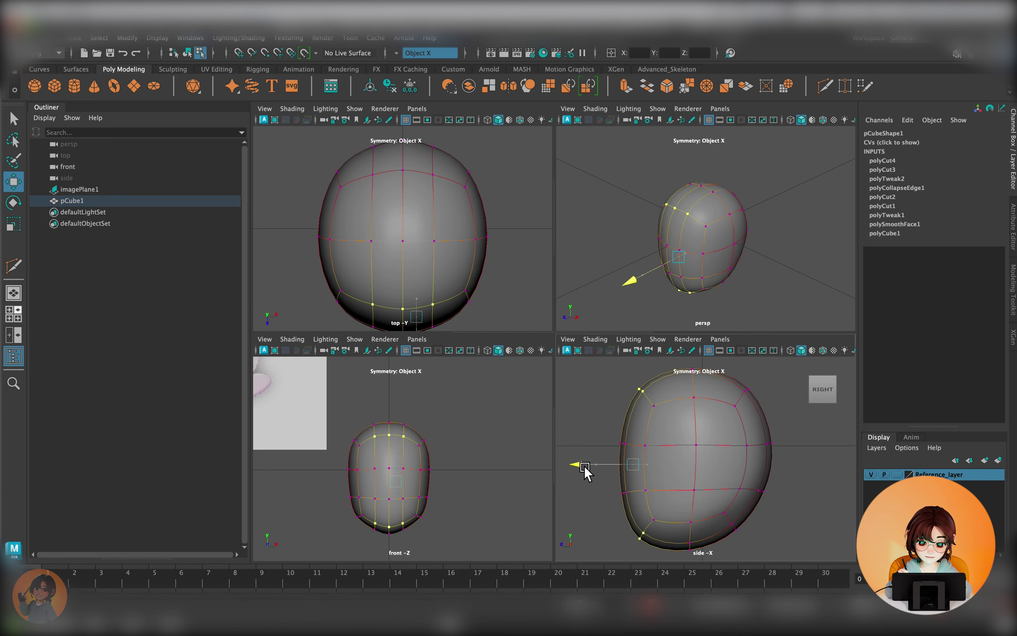
Step: Scale the whole head and bevel its edges with a 0.2 offset
key(F8)
click(495, 420)
key(r)
click(728, 430)
key(ctrl+b)
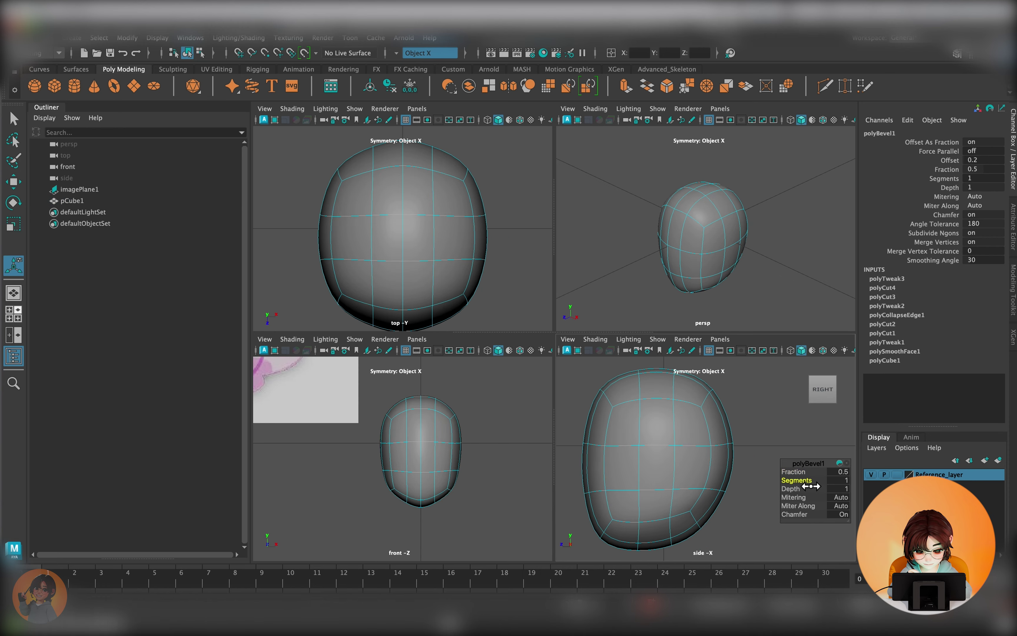
Step: Give polyBevel1 2 segments at 0.9 fraction, then sculpt-smooth the head's surface
right_drag(454, 291, 404, 295)
scroll(393, 223, down, 3)
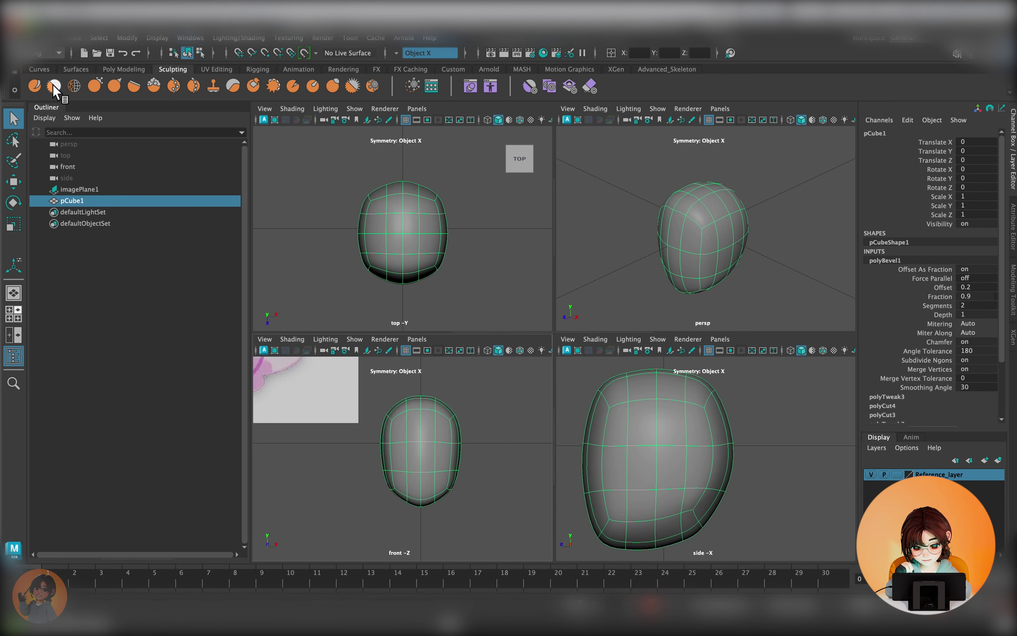
click(54, 86)
alt+drag(698, 252, 673, 235)
click(461, 227)
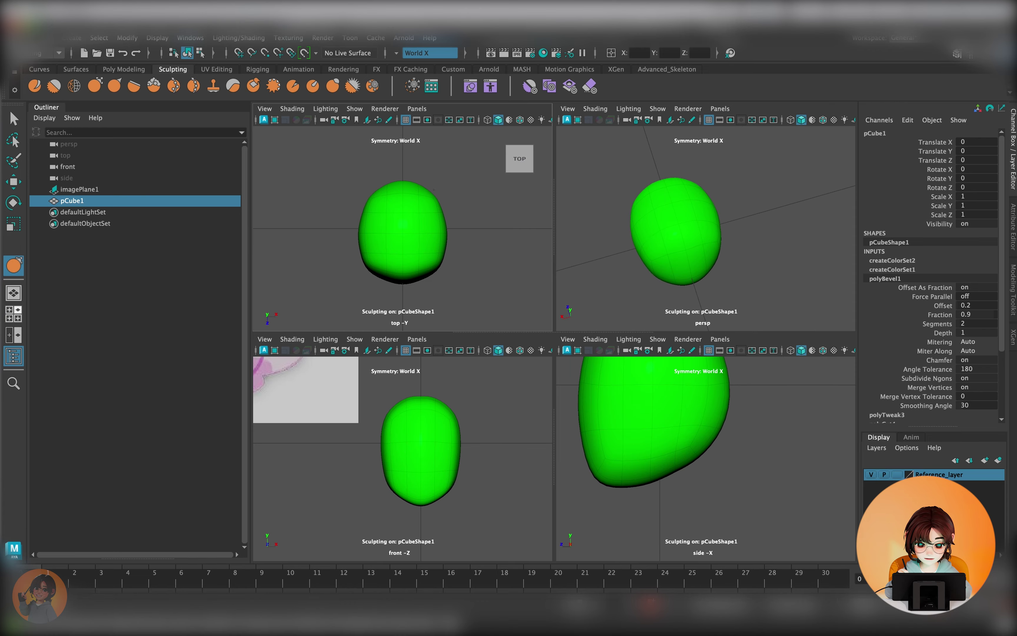
key(f)
key(f)
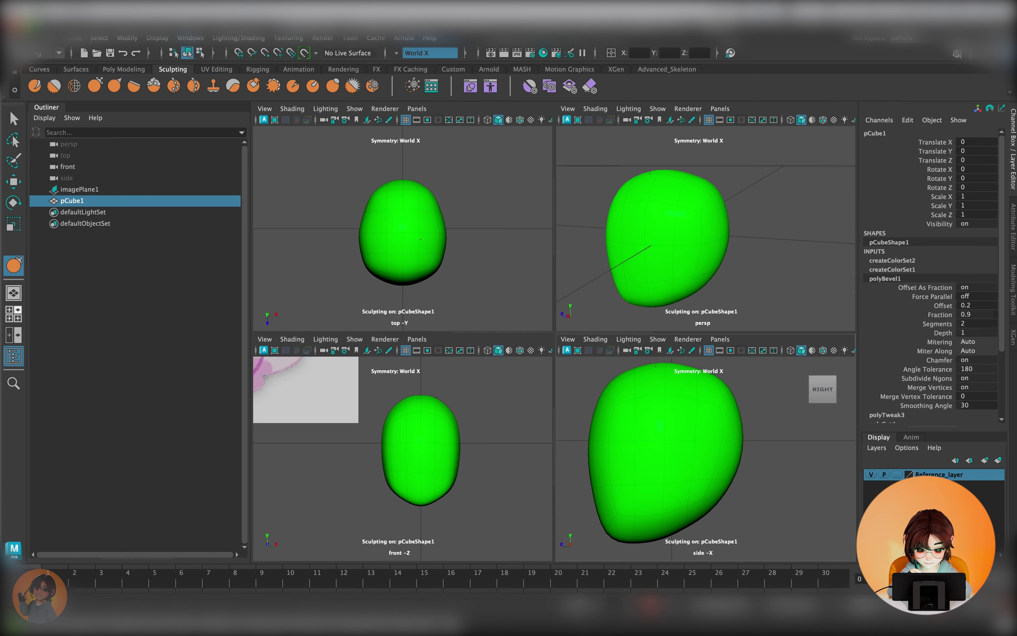
Step: Leave sculpting and select a face on the side of the head
key(q)
key(F11)
click(673, 483)
alt+drag(711, 261, 756, 274)
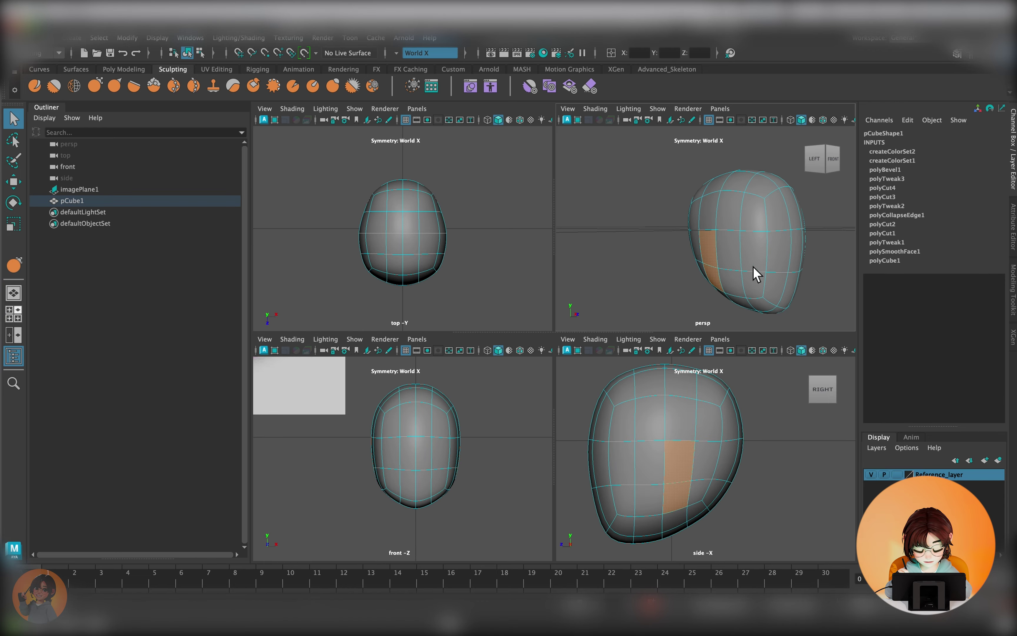
key(space)
click(124, 69)
Step: Slice a horizontal edge loop and extrude both eye faces inward twice
drag(440, 339, 696, 344)
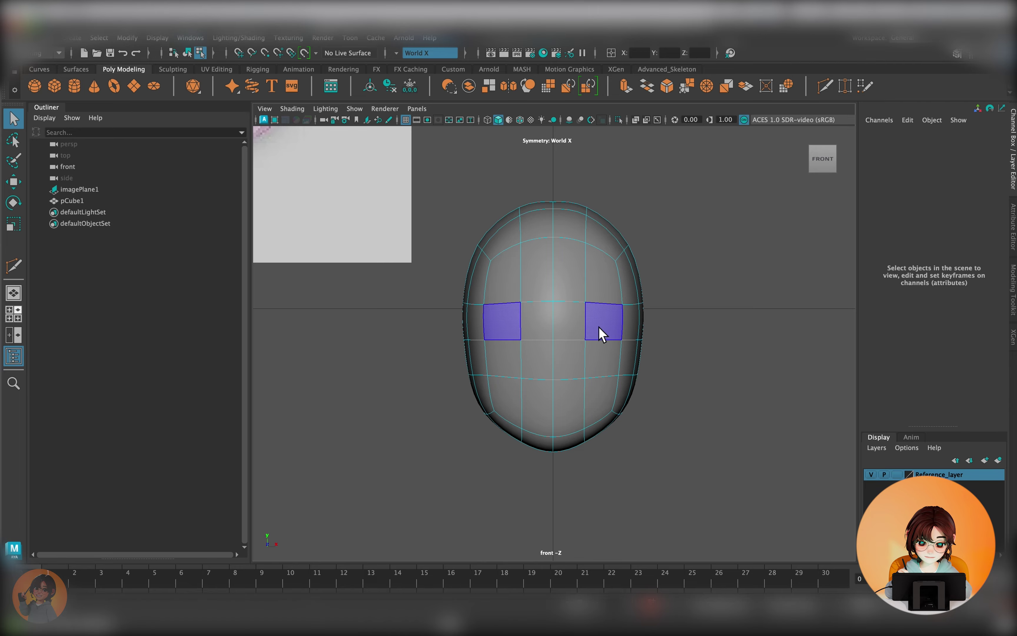
shift+right_drag(608, 319, 602, 315)
key(r)
click(605, 340)
key(space)
key(ctrl+e)
shift+right_drag(507, 467, 445, 447)
Step: Extrude a vertex between the eyes into a short nose nub
alt+drag(673, 236, 699, 290)
scroll(681, 289, up, 5)
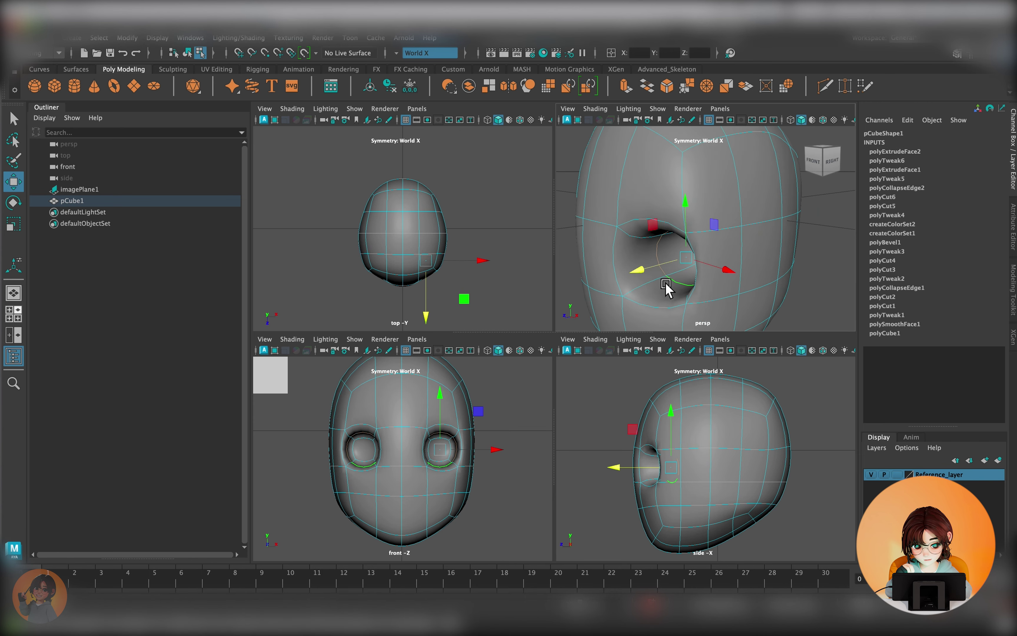
scroll(442, 433, up, 3)
key(r)
click(429, 441)
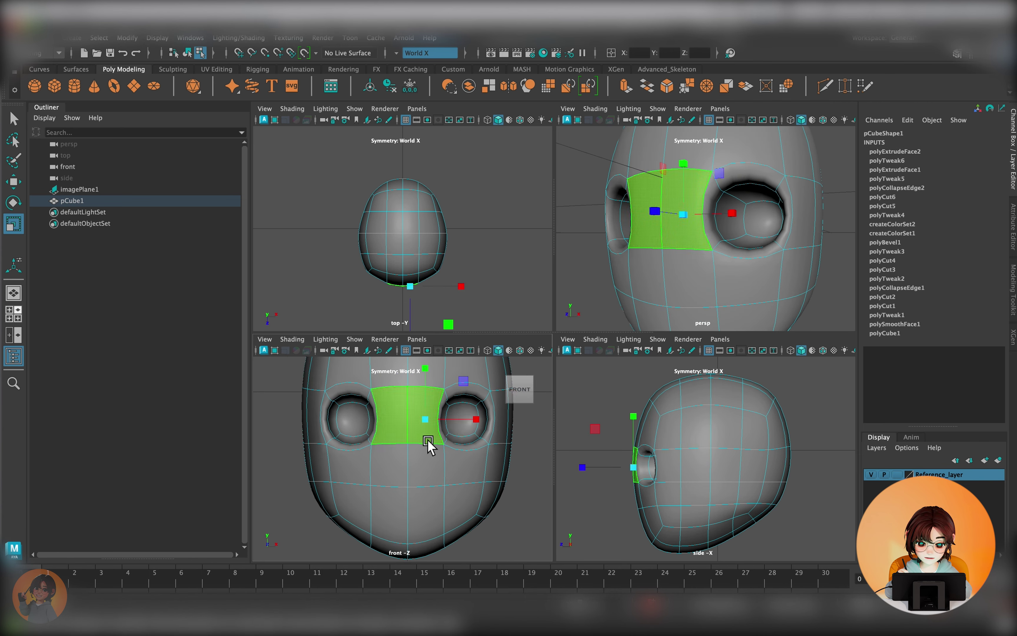
key(w)
click(397, 495)
shift+right_drag(622, 484, 656, 438)
middle_drag(631, 454, 593, 462)
mouse_move(593, 463)
mouse_down()
mouse_move(695, 455)
mouse_move(731, 527)
mouse_up()
Step: Reshape the lower jaw with soft selection and bevel the edges under the eyes
key(b)
drag(672, 500, 657, 501)
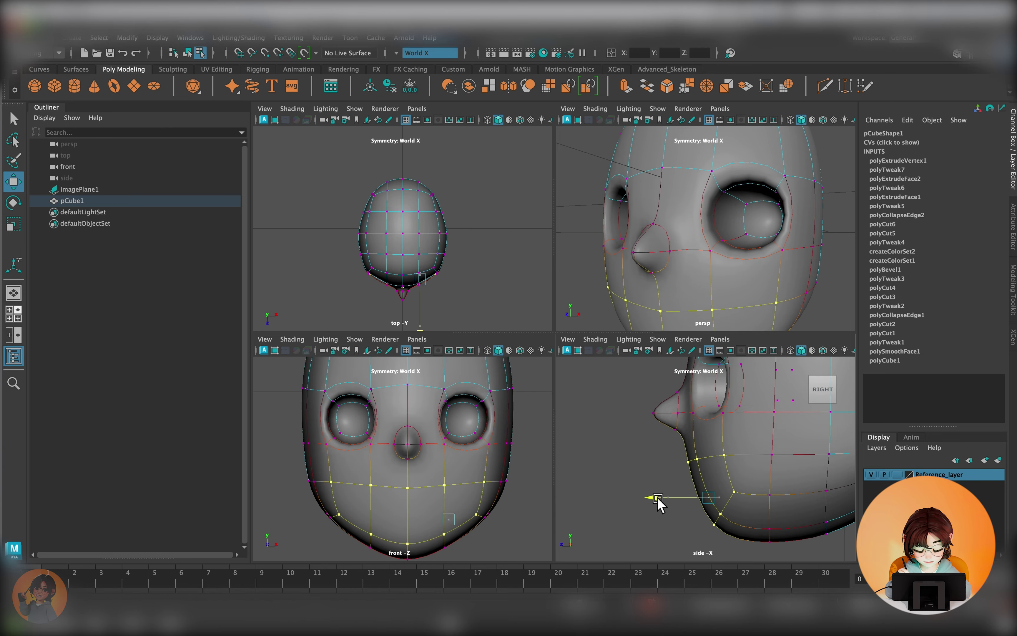
scroll(657, 500, down, 3)
scroll(466, 442, down, 2)
click(421, 472)
right_click(400, 297)
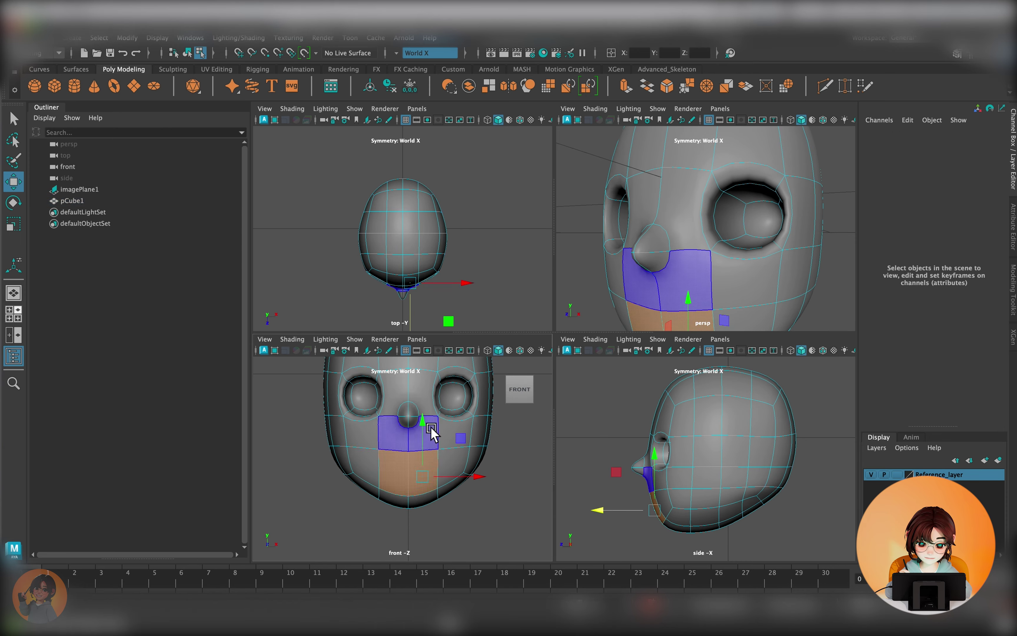
key(ctrl+b)
right_click(410, 300)
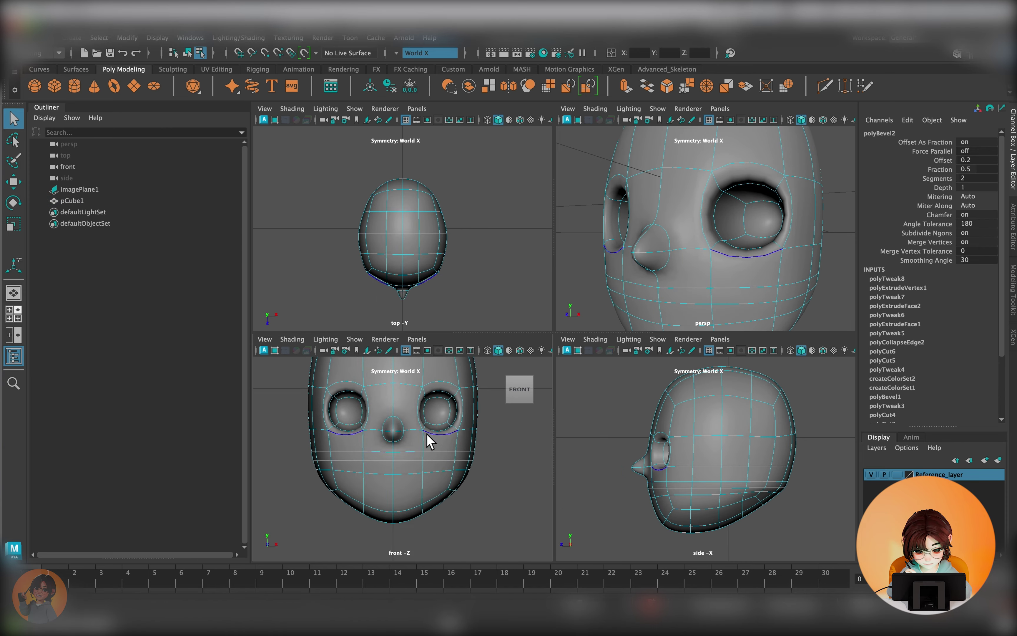
key(w)
click(462, 467)
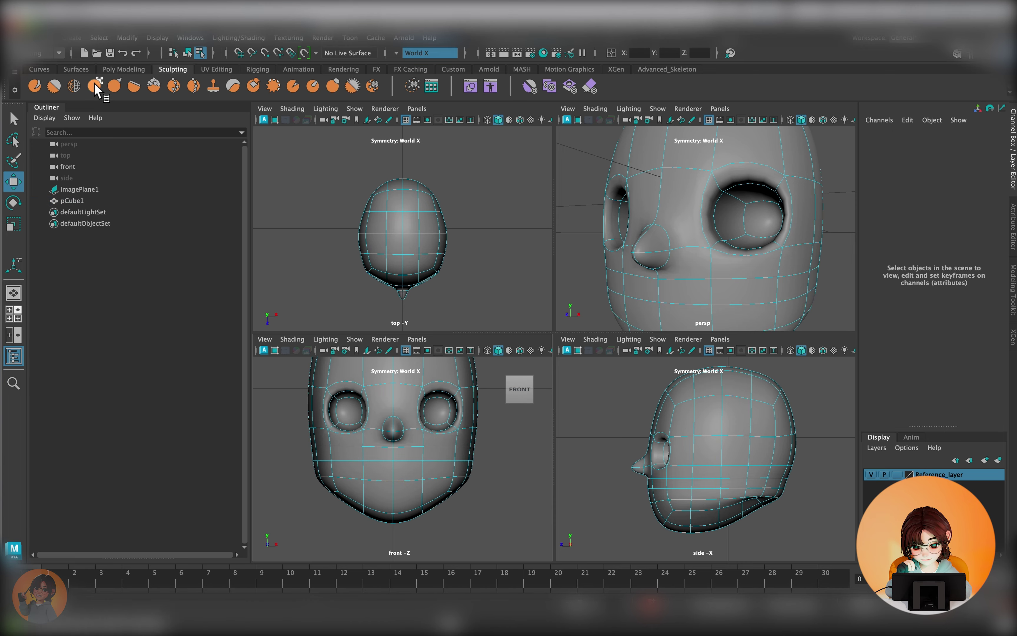
Step: Smooth the head surface with the Sculpt brush
click(95, 86)
alt+drag(643, 248, 701, 204)
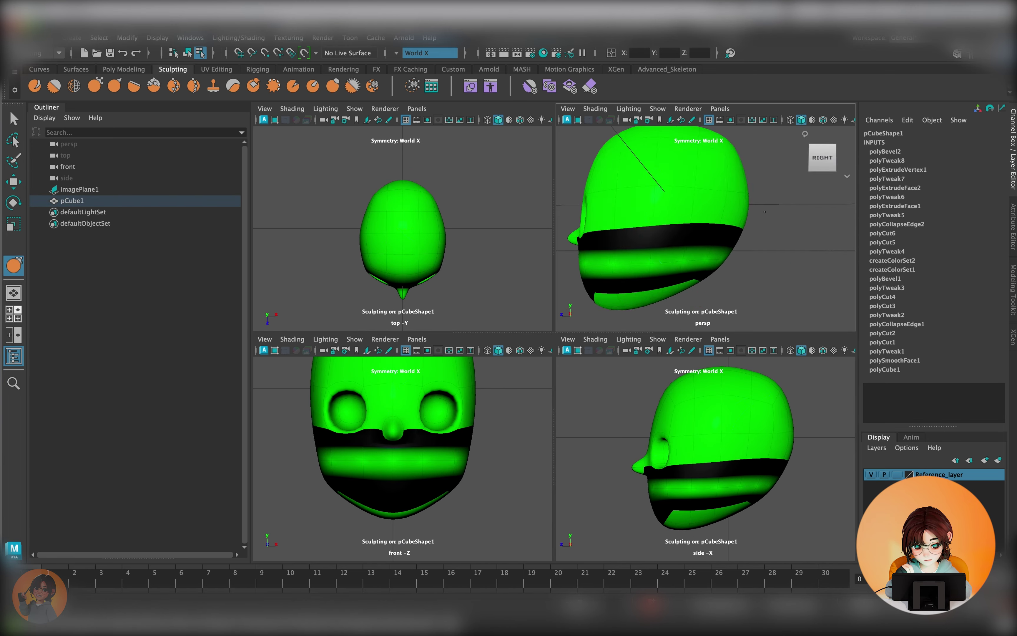
key(q)
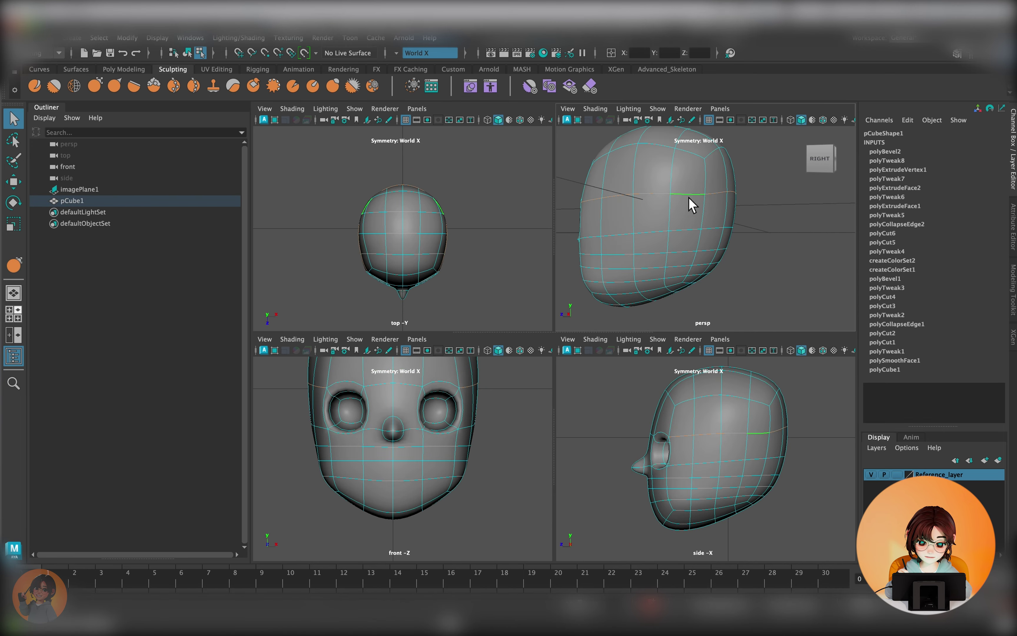
click(741, 461)
Step: Extrude the mouth faces twice and scale them shut into a slit
key(r)
key(F11)
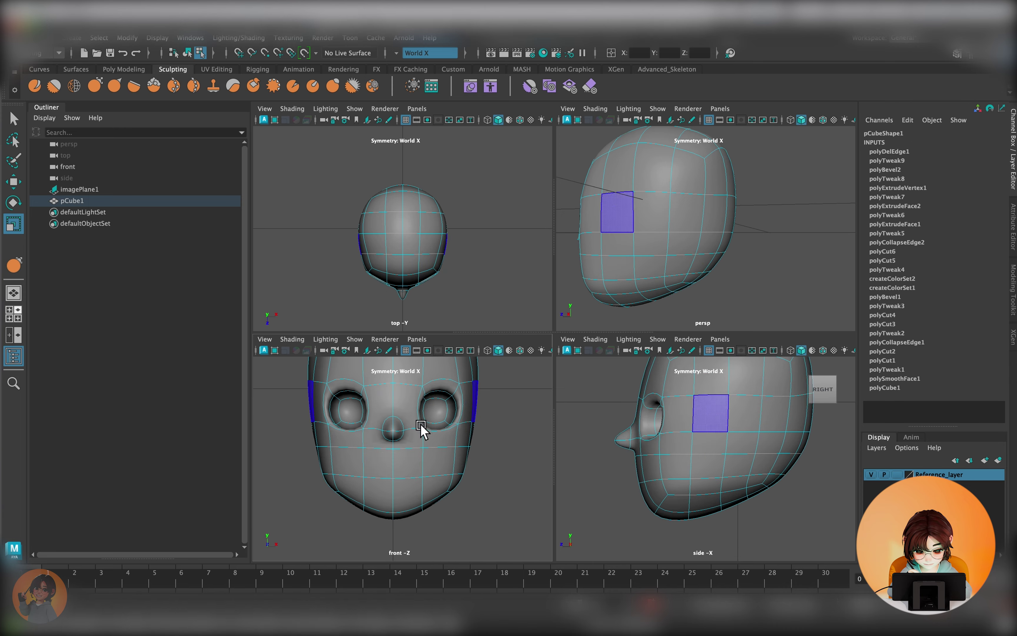
click(429, 460)
mouse_move(664, 361)
shift+right_down()
mouse_move(631, 362)
mouse_move(650, 391)
shift+right_up()
scroll(399, 463, up, 3)
click(672, 289)
mouse_move(715, 236)
alt+mouse_down()
mouse_move(675, 290)
mouse_move(656, 274)
alt+mouse_up()
key(r)
drag(389, 488, 388, 506)
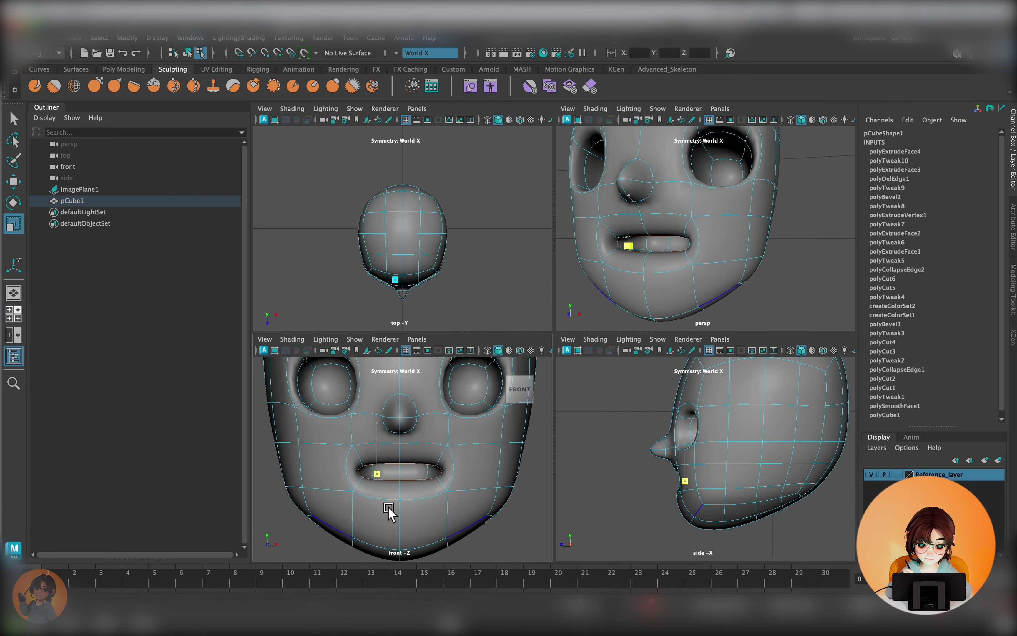
Step: Move the upper-lip, lower-lip and chin edge loops to shape the lips and chin
key(w)
click(733, 486)
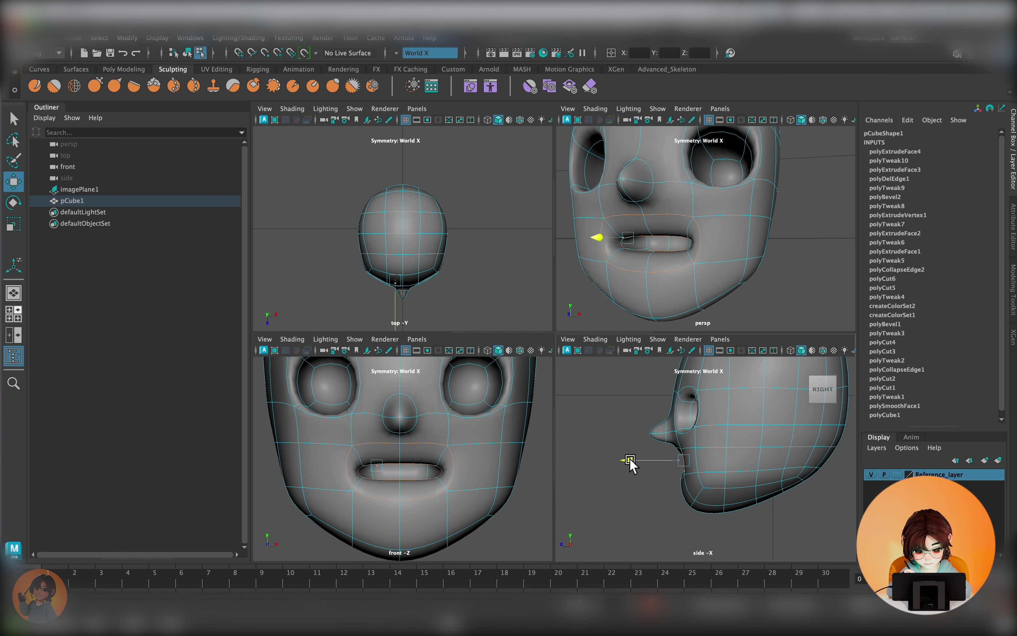
scroll(595, 234, up, 4)
double_click(588, 241)
alt+drag(713, 243, 595, 250)
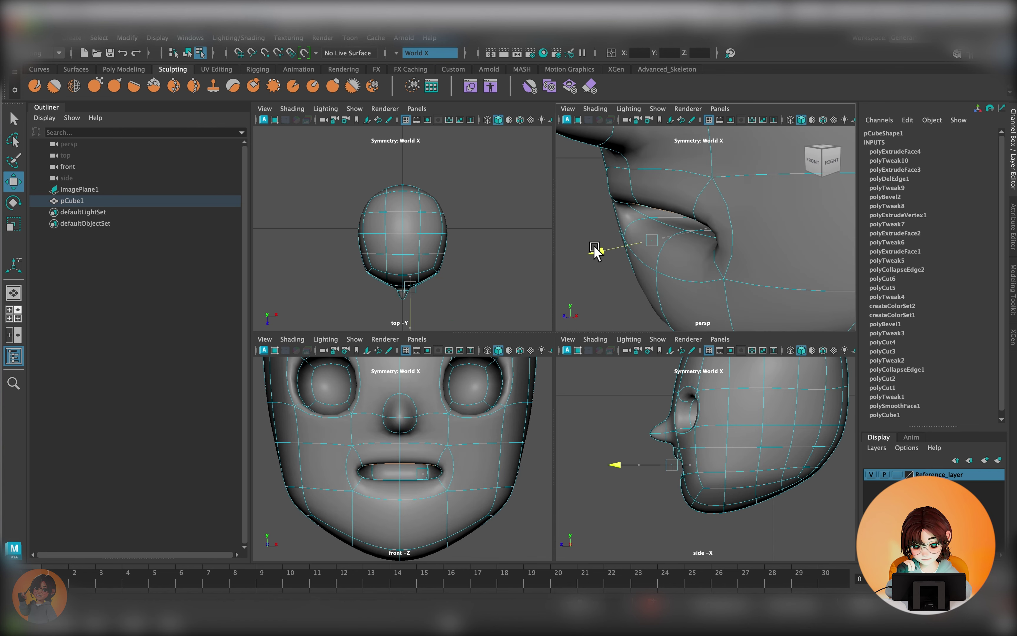
double_click(413, 484)
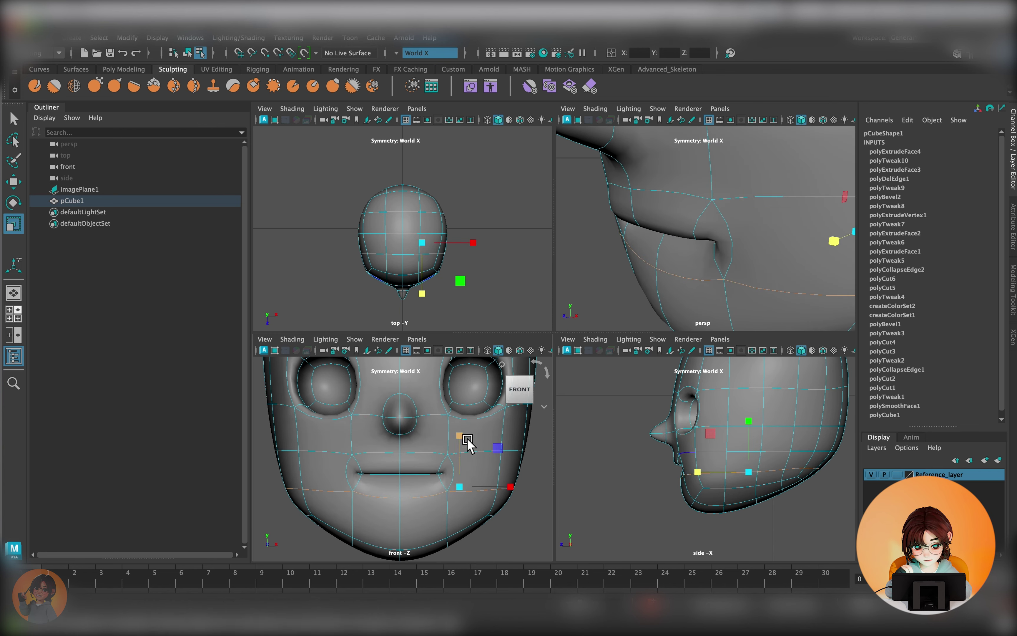
double_click(675, 505)
scroll(624, 490, up, 3)
scroll(624, 490, down, 2)
scroll(698, 421, down, 3)
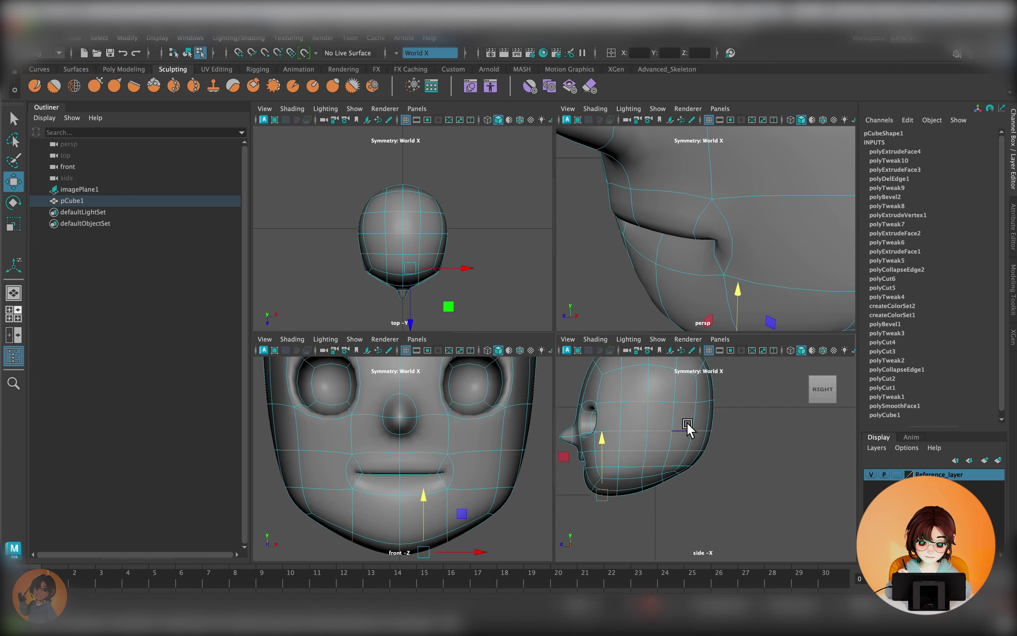
Step: Sculpt-smooth the face around the new mouth
key(F8)
scroll(468, 430, down, 2)
scroll(468, 429, down, 2)
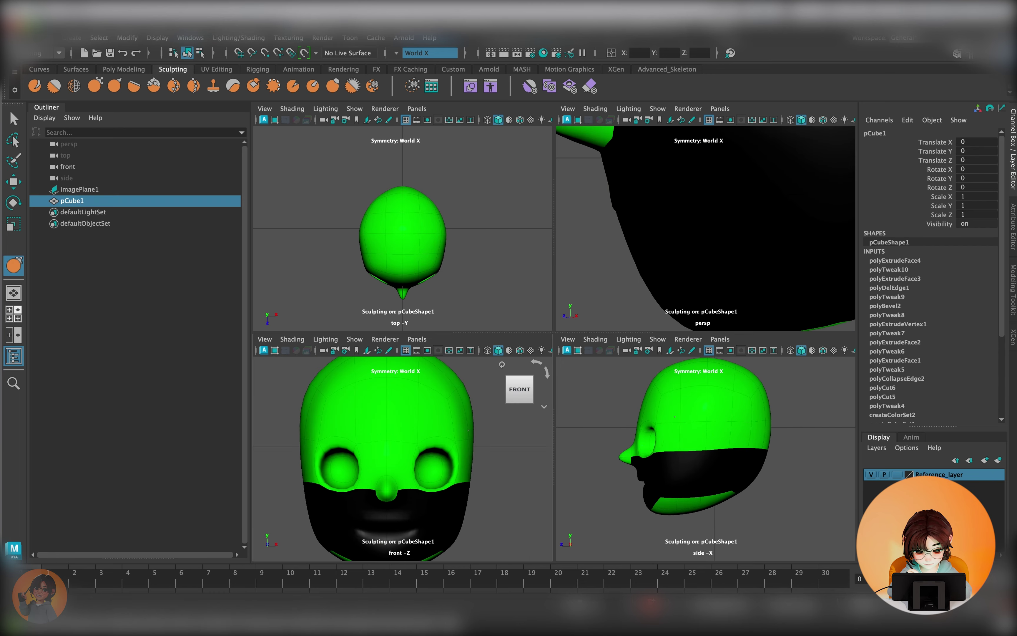
alt+middle_drag(453, 397, 322, 452)
scroll(706, 229, down, 3)
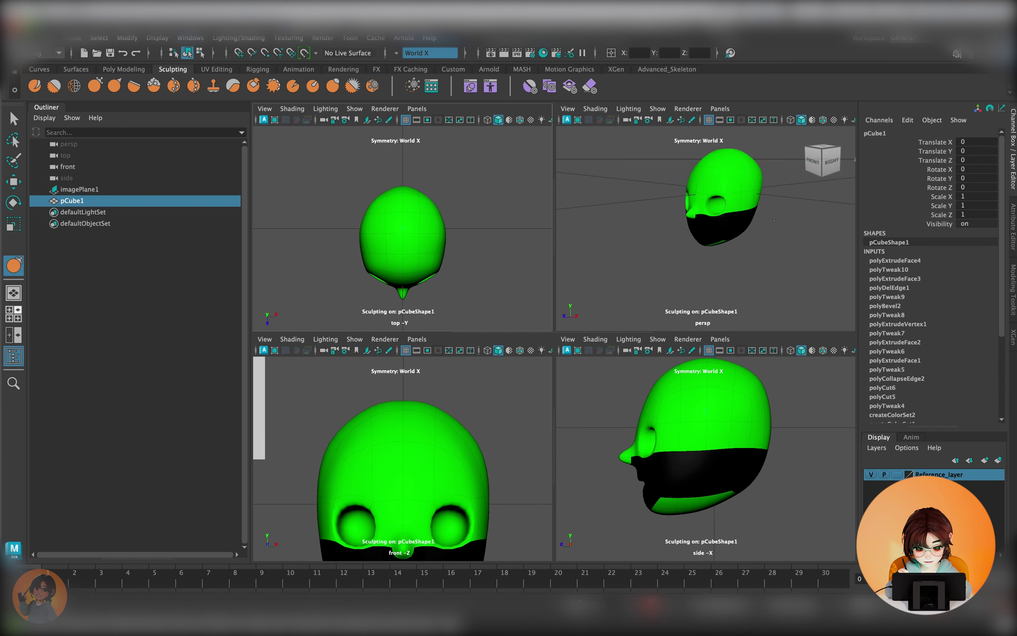
key(w)
key(space)
key(space)
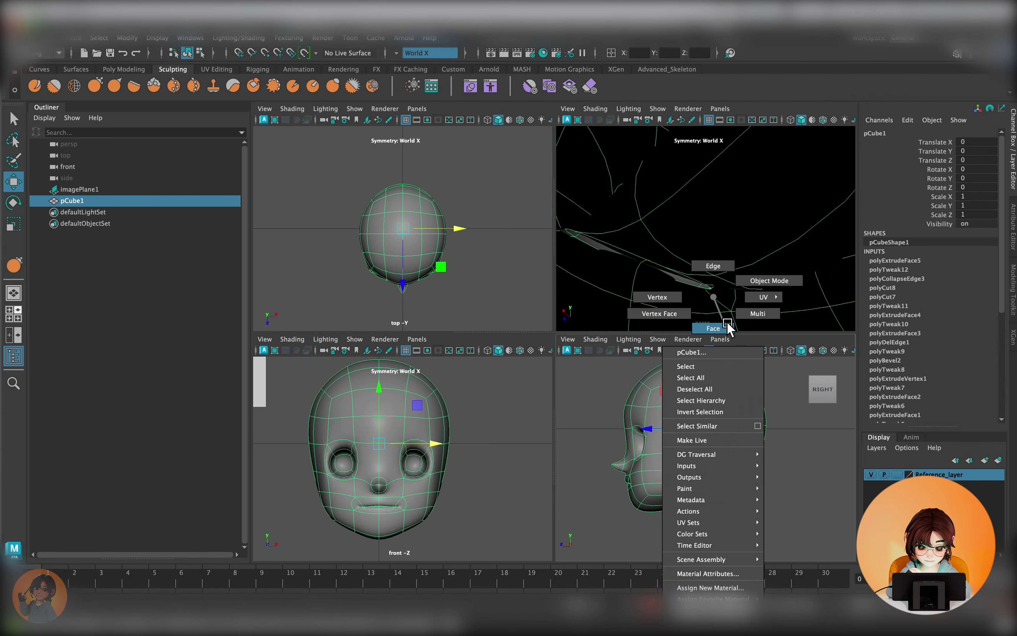
Step: Extrude the ear face outward from the side of the head and scale it
right_drag(710, 298, 710, 329)
click(683, 460)
shift+right_drag(719, 480, 719, 442)
drag(505, 468, 537, 470)
key(w)
key(r)
scroll(701, 454, up, 4)
scroll(634, 461, up, 2)
scroll(672, 439, down, 2)
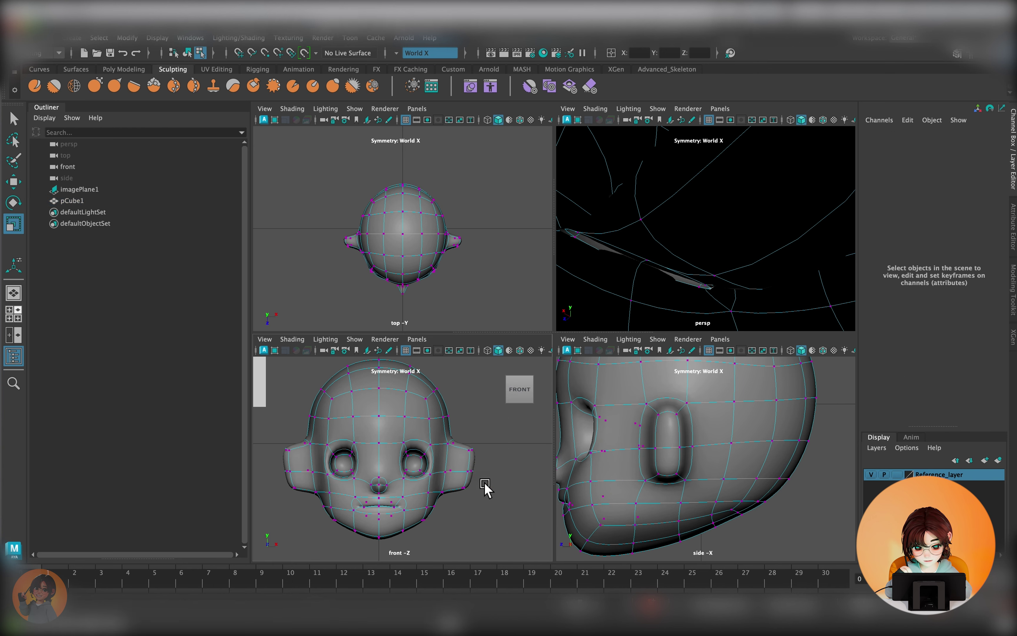
Step: Move the top and bottom ear vertices to shape the ear
key(F9)
key(w)
drag(467, 464, 489, 467)
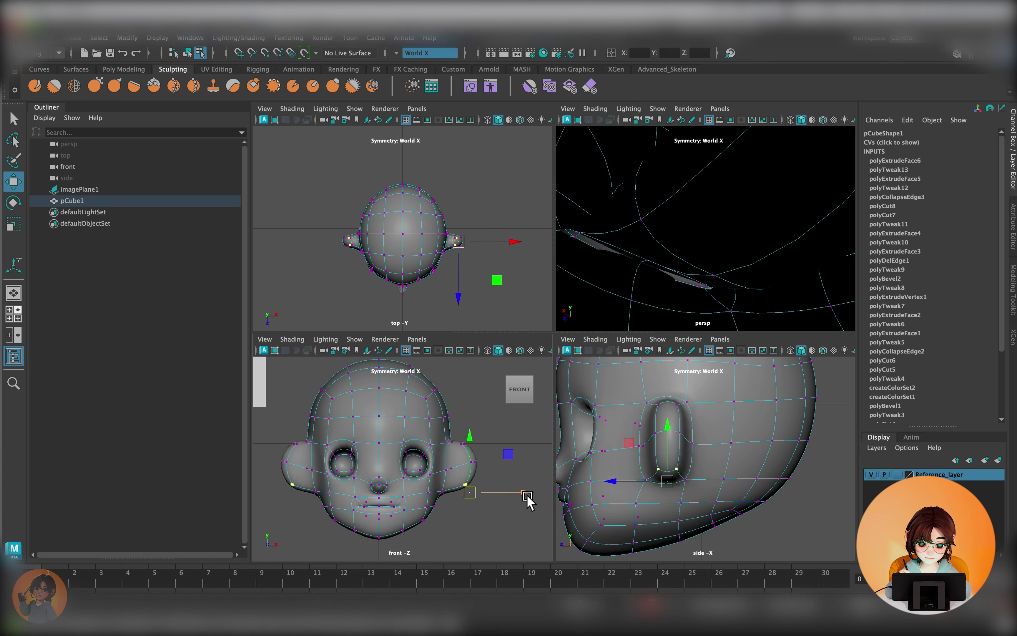
drag(649, 421, 677, 381)
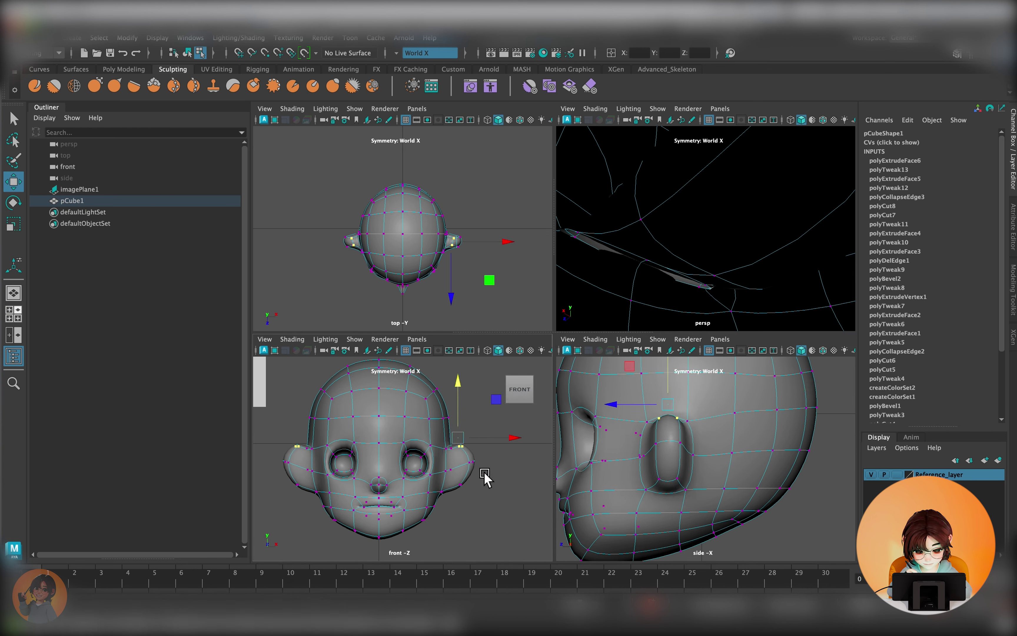
click(732, 488)
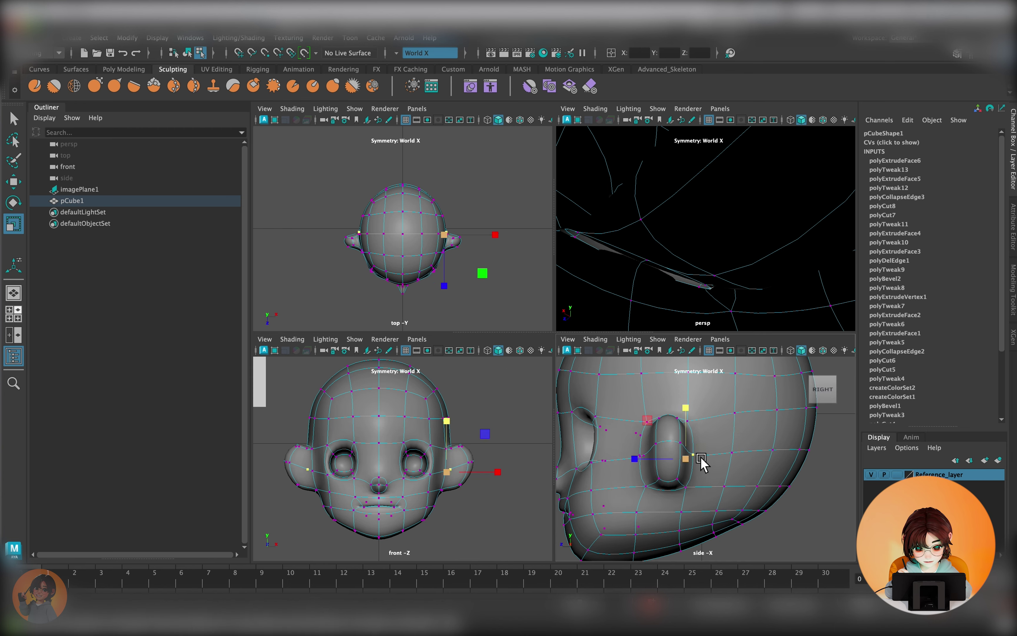
Step: Extrude the ear faces inward to hollow out the ear cavity
key(F11)
click(467, 467)
shift+right_drag(666, 341, 669, 377)
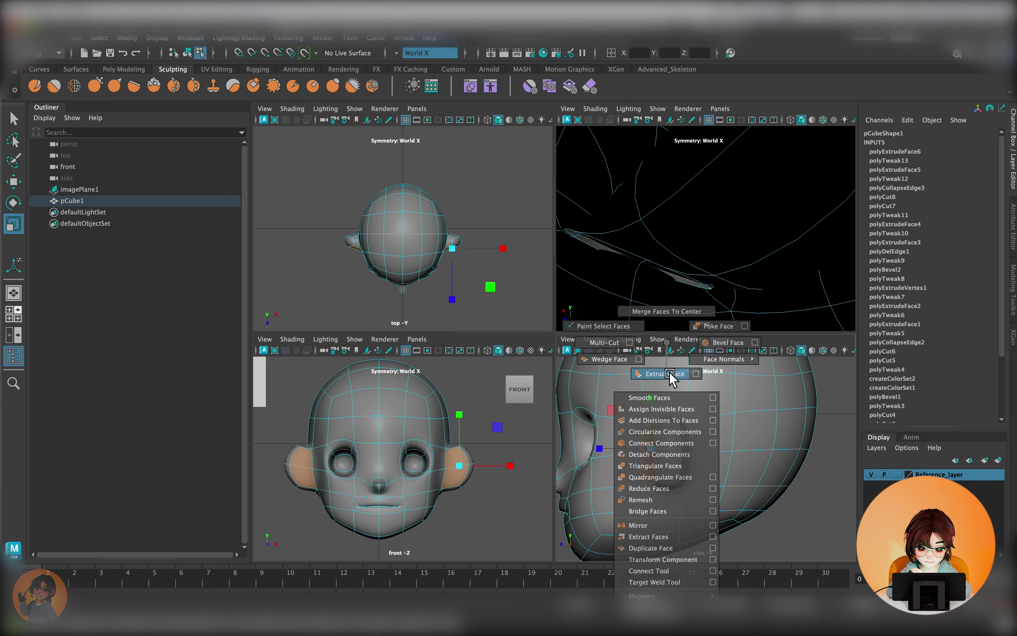
scroll(378, 454, up, 3)
key(F9)
key(w)
scroll(336, 450, up, 2)
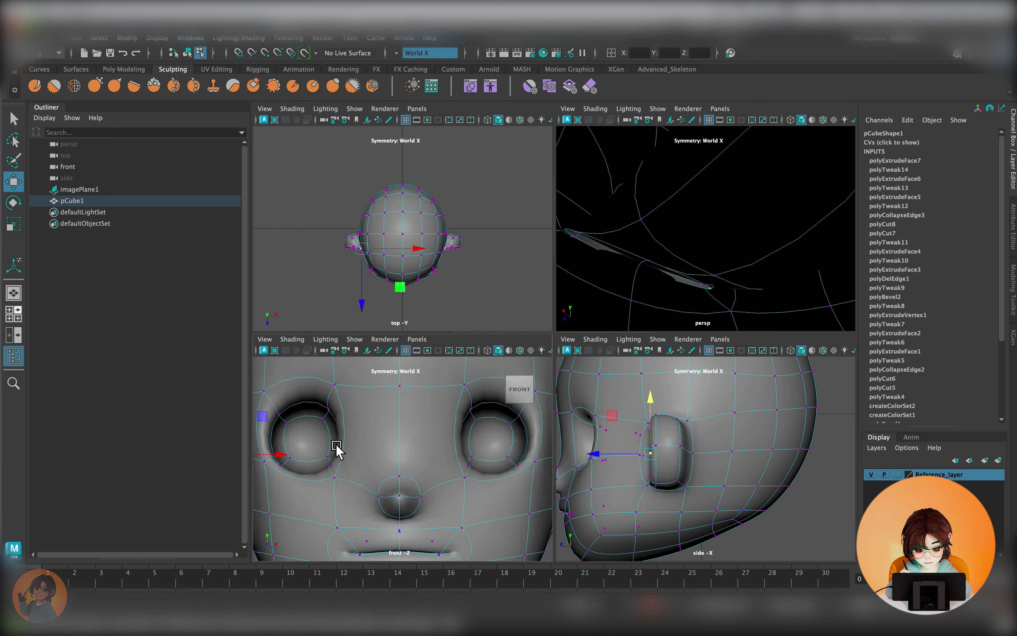
key(f)
mouse_move(443, 290)
right_down()
mouse_move(443, 324)
mouse_move(432, 290)
right_up()
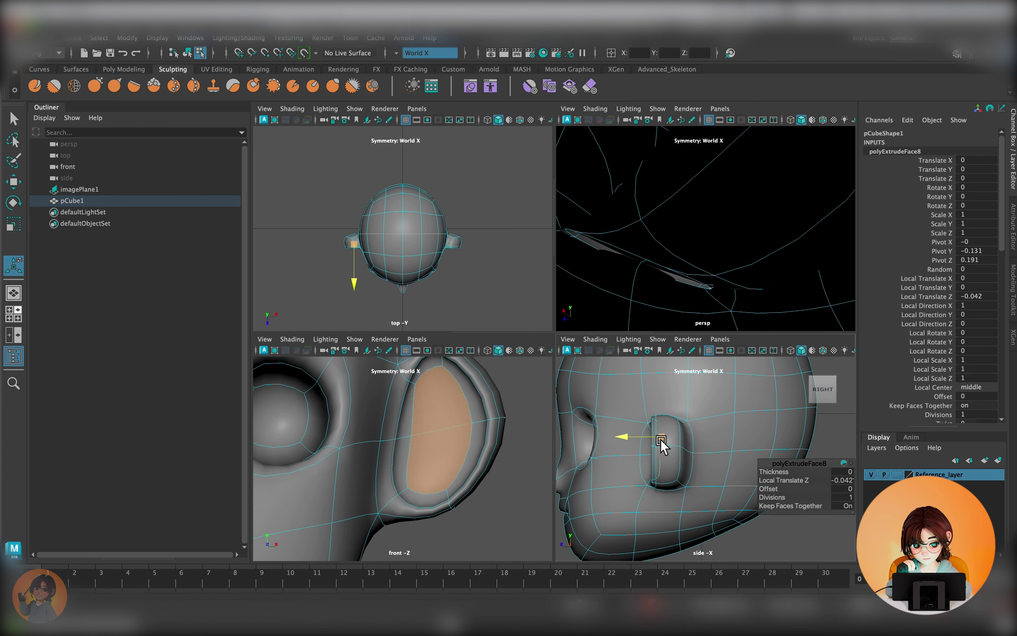
key(q)
Step: Move, rotate and scale the ear rim and inner-ear edges
key(F10)
click(485, 453)
scroll(485, 454, down, 2)
key(w)
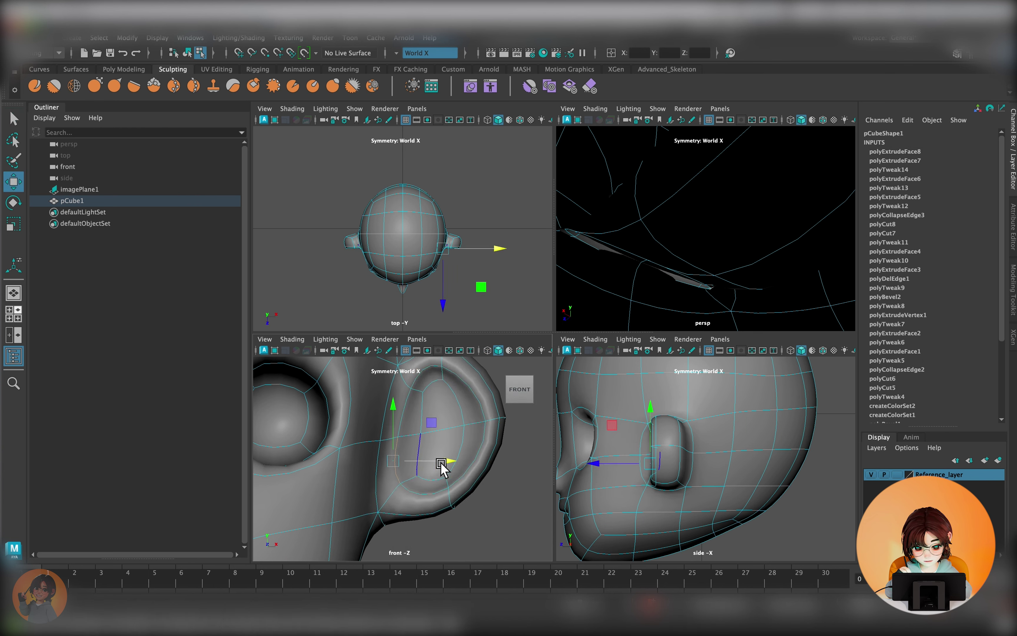
click(412, 498)
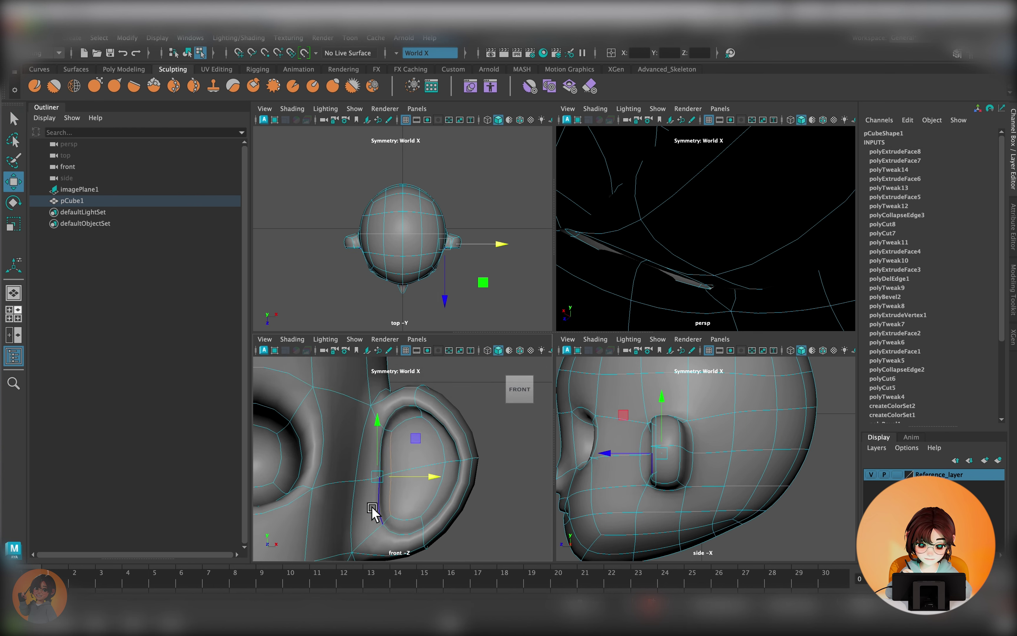
right_drag(364, 295, 370, 274)
scroll(391, 466, up, 1)
key(e)
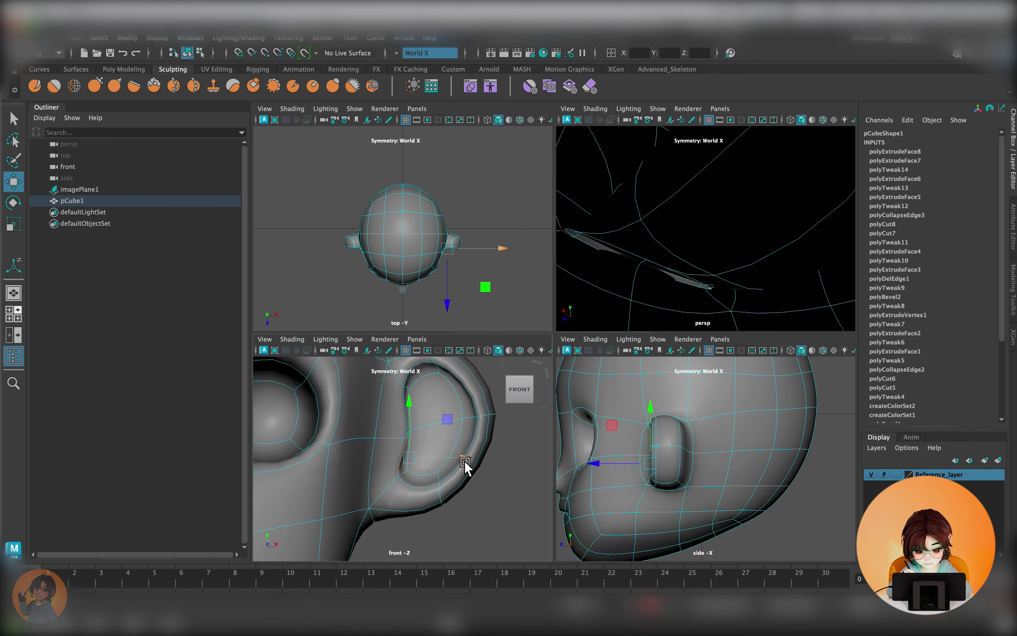
scroll(464, 461, down, 3)
scroll(476, 462, up, 3)
key(r)
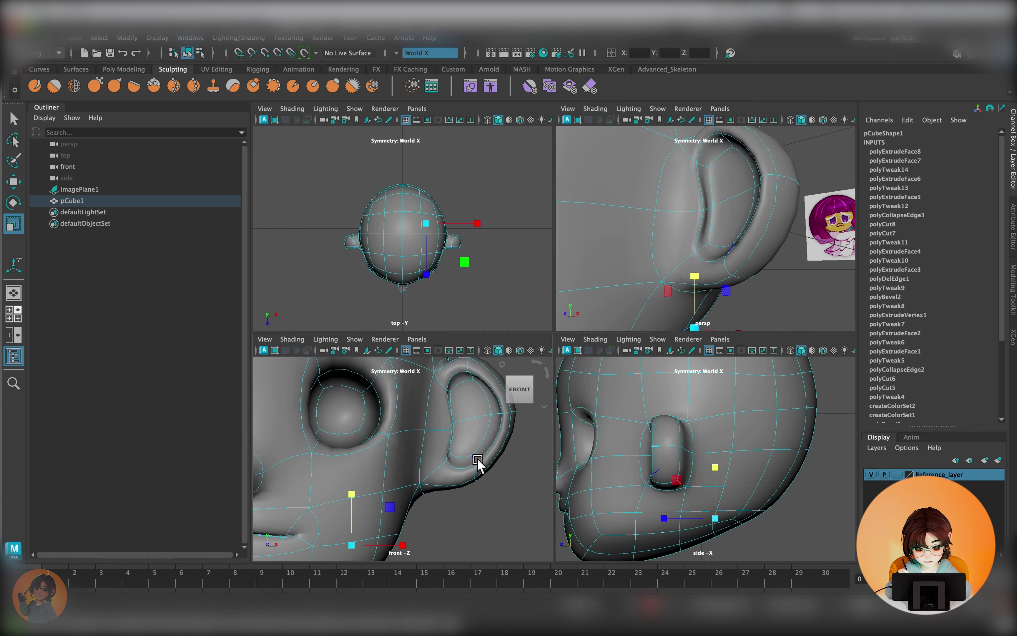
Step: Extrude the inner ear face to form the inner-ear cup
click(488, 416)
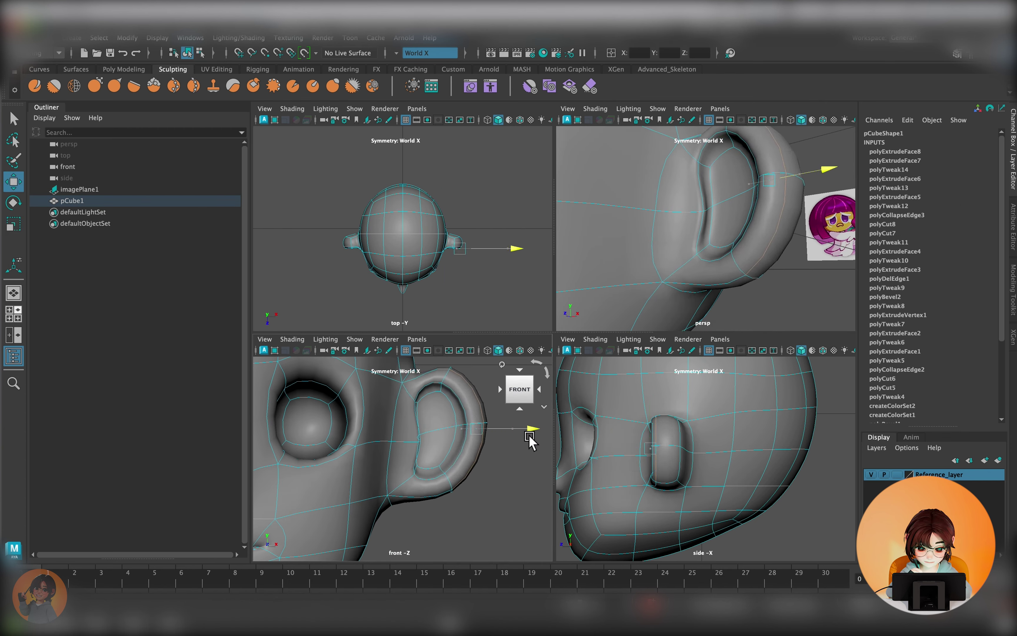
right_drag(715, 210, 726, 199)
scroll(498, 384, down, 3)
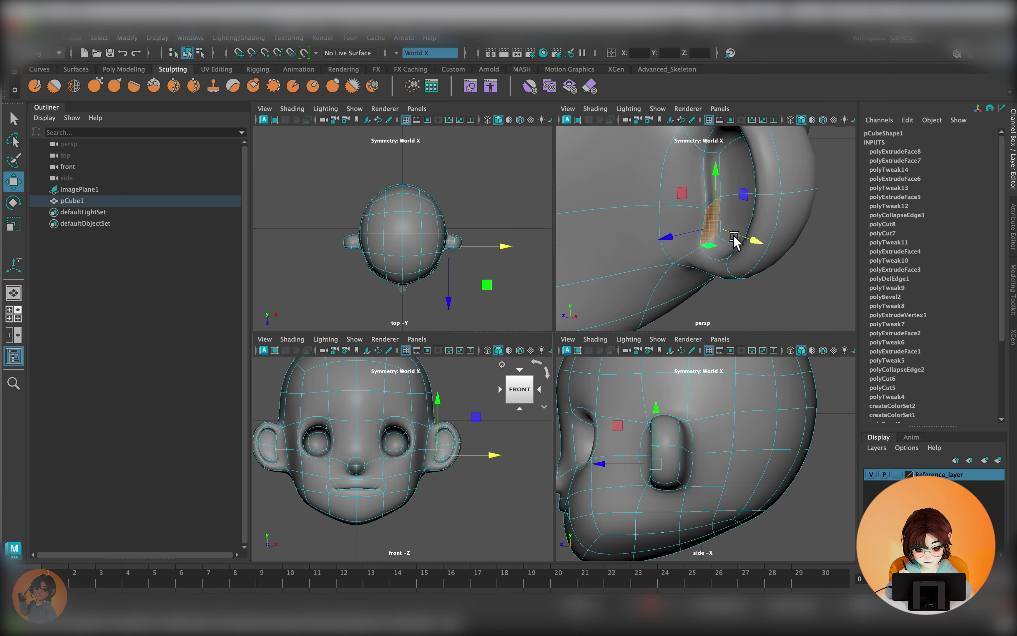
key(ctrl+e)
alt+drag(693, 229, 699, 189)
right_drag(710, 220, 731, 245)
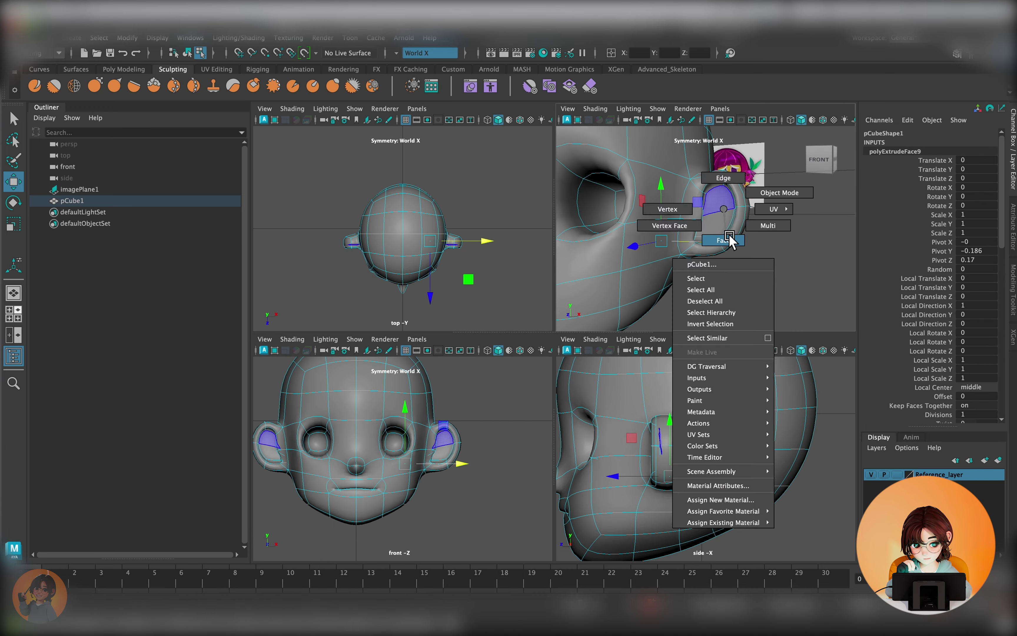
key(ctrl+e)
key(f)
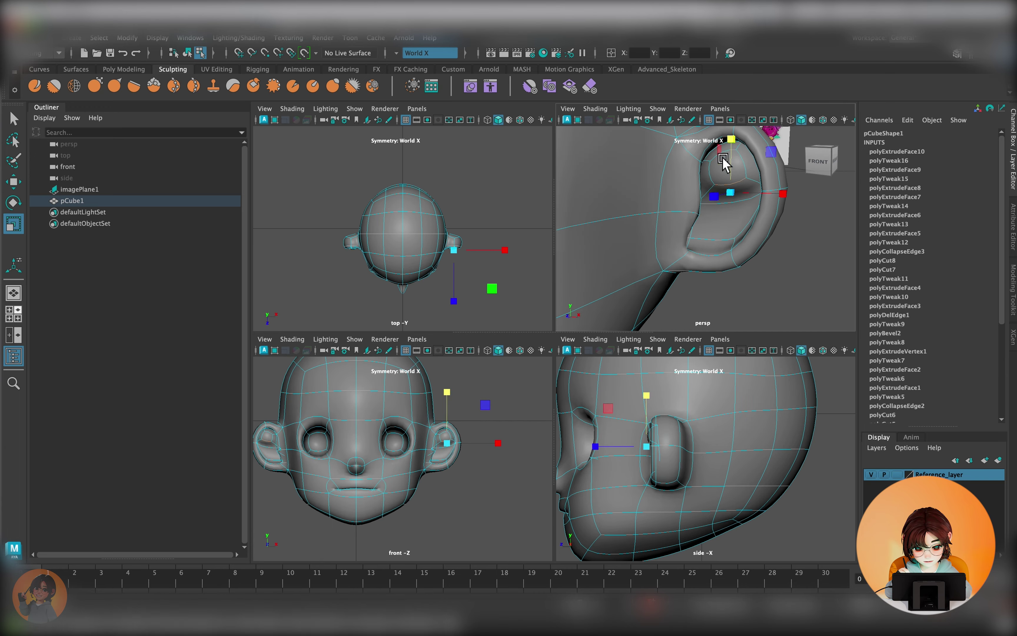
key(f)
Step: Reshape the ear vertices using soft selection with a widened falloff radius
alt+drag(656, 218, 670, 227)
scroll(386, 461, down, 5)
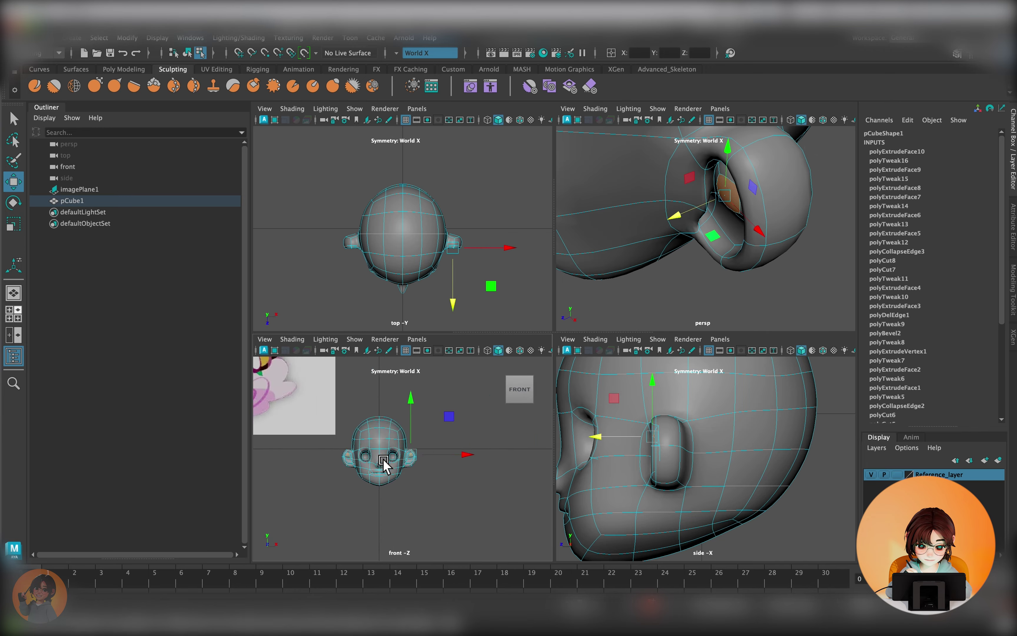
scroll(386, 461, up, 3)
key(F9)
key(w)
mouse_move(698, 262)
alt+mouse_down()
mouse_move(640, 244)
mouse_move(665, 253)
alt+mouse_up()
key(b)
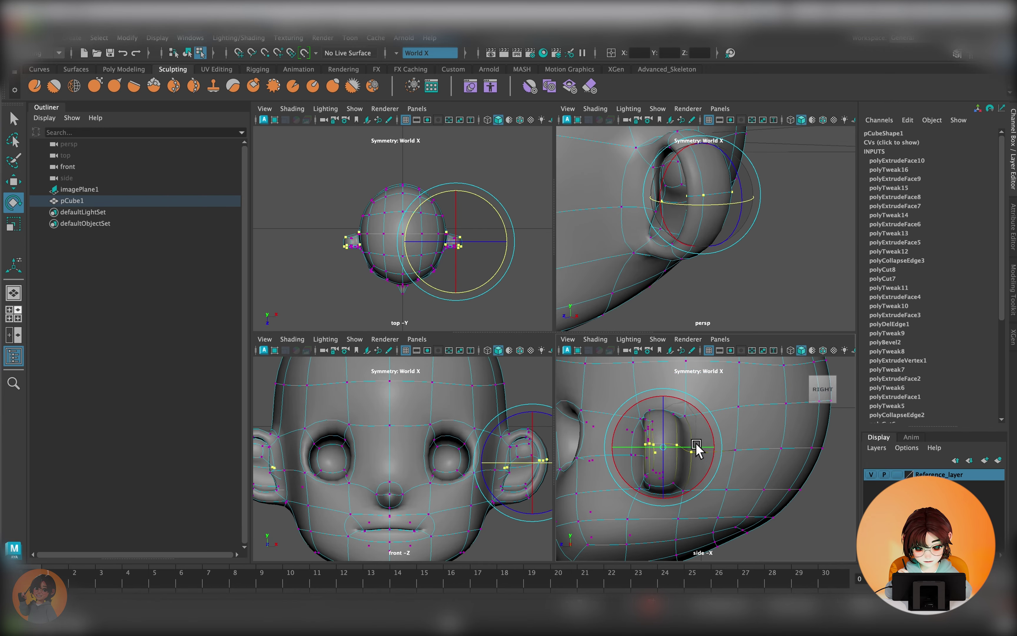
drag(684, 443, 709, 447)
mouse_move(551, 467)
alt+middle_down()
mouse_move(530, 465)
mouse_move(544, 476)
alt+middle_up()
Step: Adjust the ear junction vertex and reposition the brow vertex loop
click(449, 471)
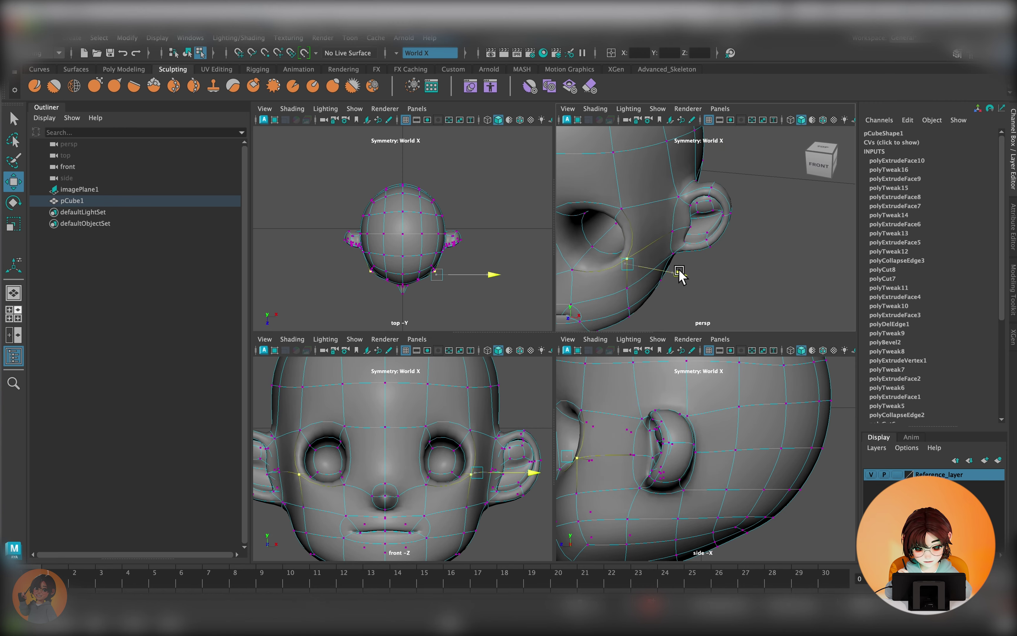
alt+drag(680, 274, 681, 290)
right_drag(722, 242, 715, 201)
alt+drag(715, 253, 715, 294)
double_click(715, 415)
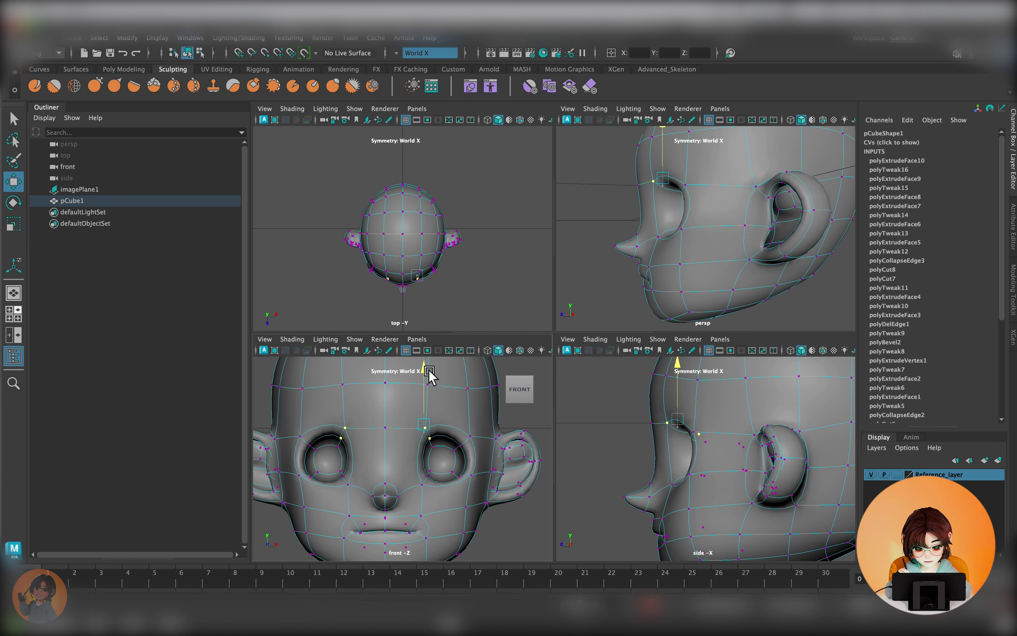
Step: Move the outer cheek vertices in the maximized front view
key(space)
key(a)
scroll(563, 420, up, 5)
scroll(595, 421, up, 2)
click(680, 420)
key(w)
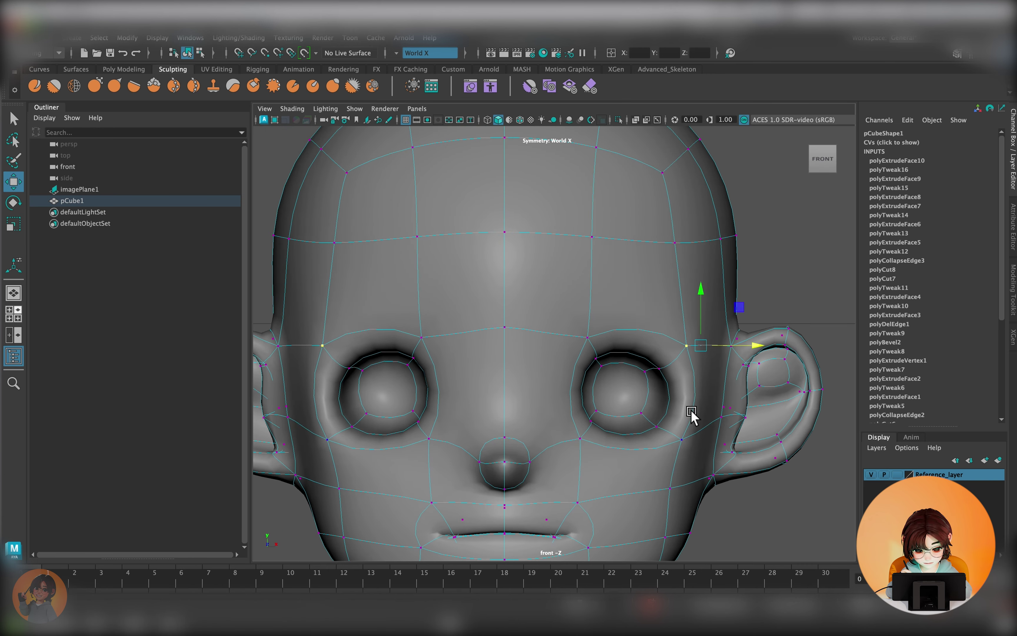
Step: Reshape the jaw with soft selection and nudge the ear vertices slightly inward
key(space)
alt+drag(627, 379, 783, 405)
click(718, 409)
alt+drag(718, 409, 763, 332)
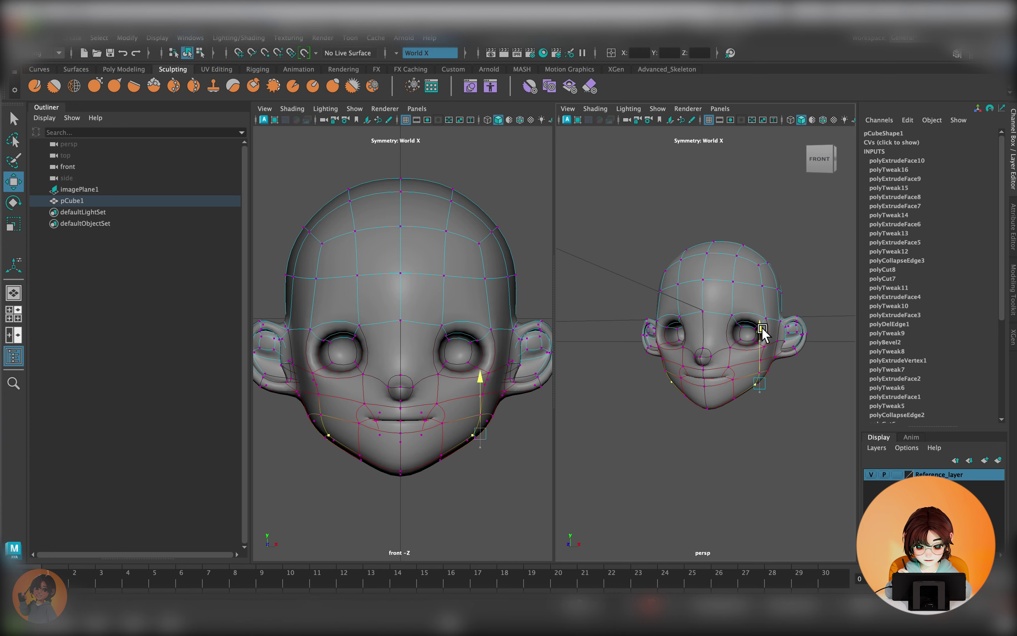
scroll(521, 429, down, 1)
drag(551, 364, 548, 367)
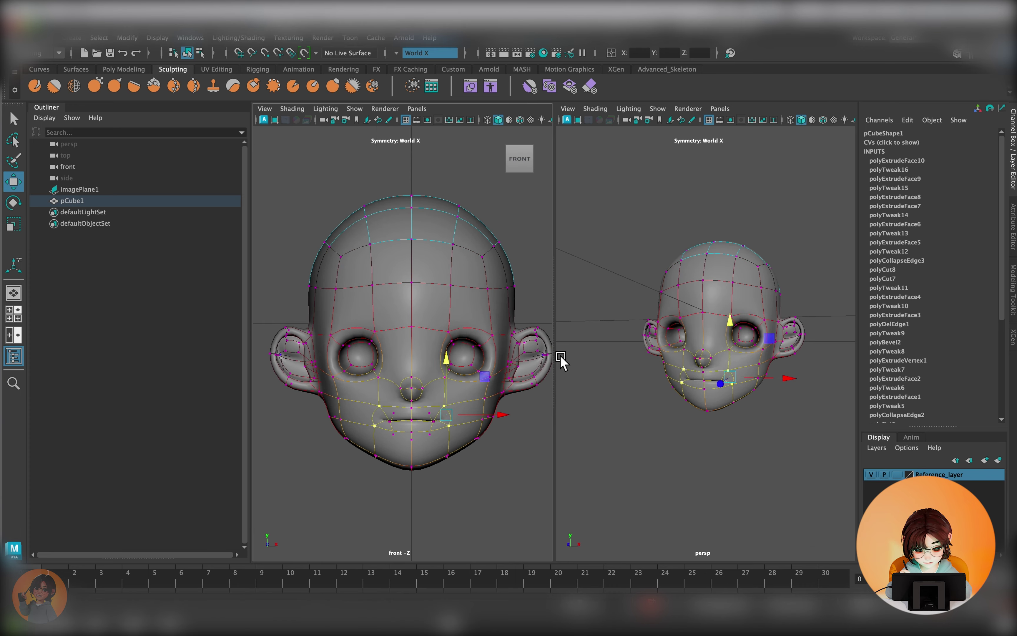
key(F8)
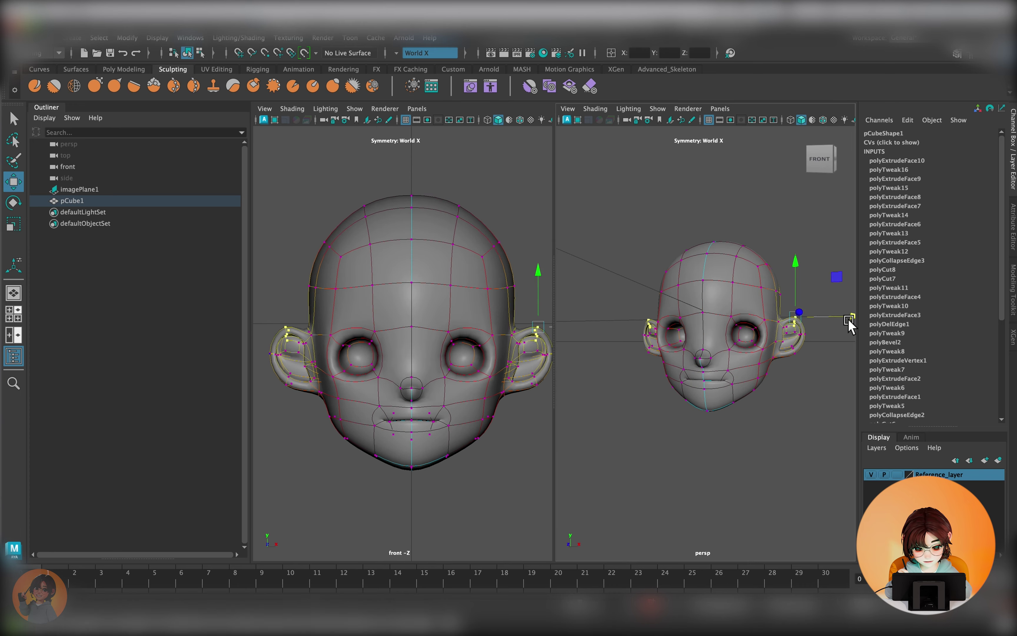
Step: Select the mirrored jaw and mouth-corner vertices and frame on the mouth corners
right_drag(447, 297, 415, 416)
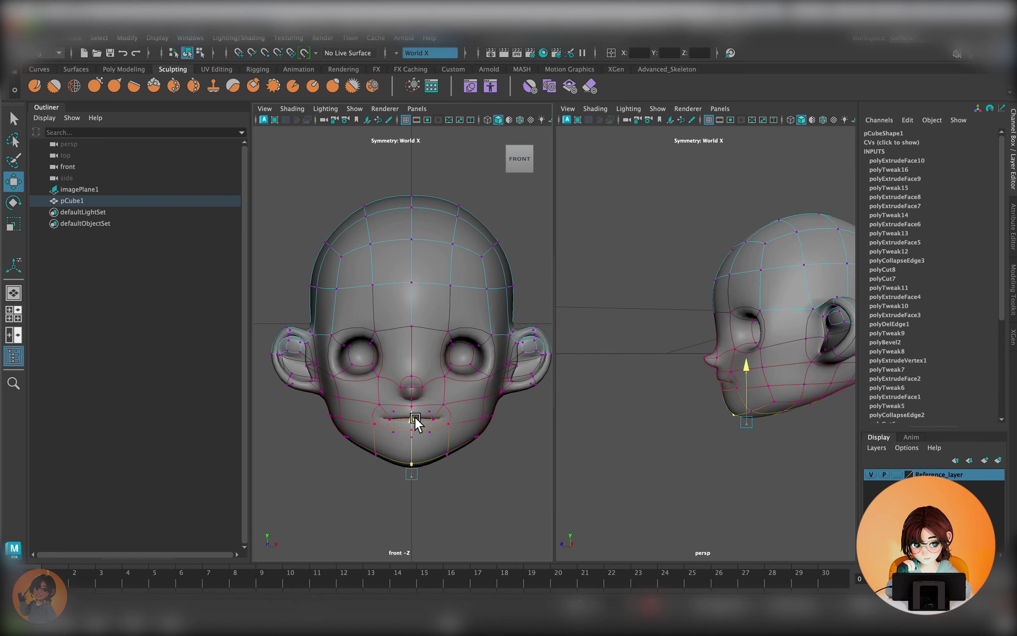
click(448, 452)
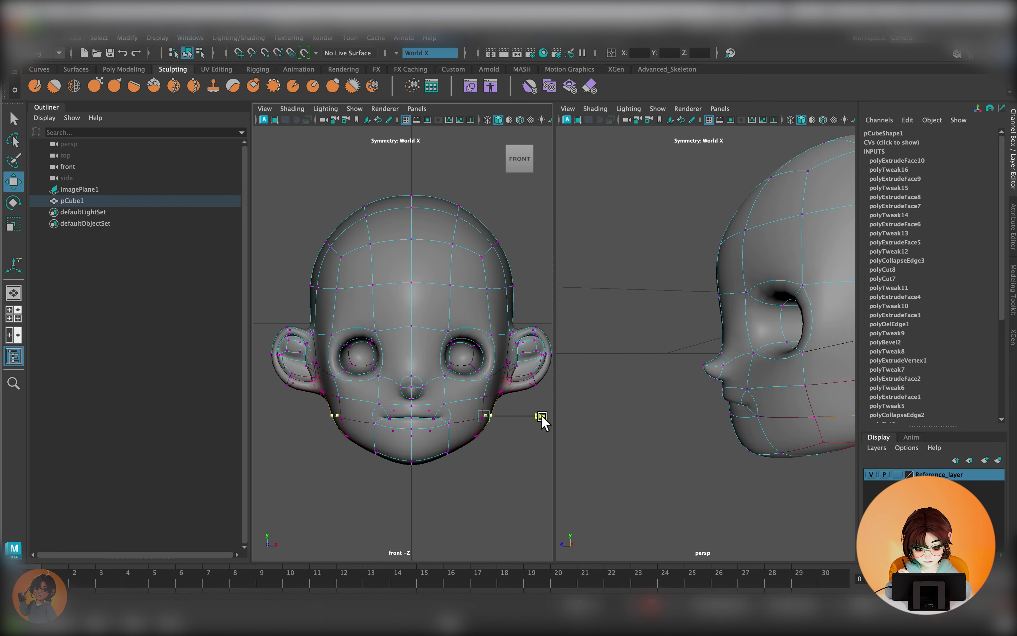
click(434, 418)
key(f)
mouse_move(681, 382)
alt+mouse_down()
mouse_move(624, 445)
mouse_move(723, 334)
alt+mouse_up()
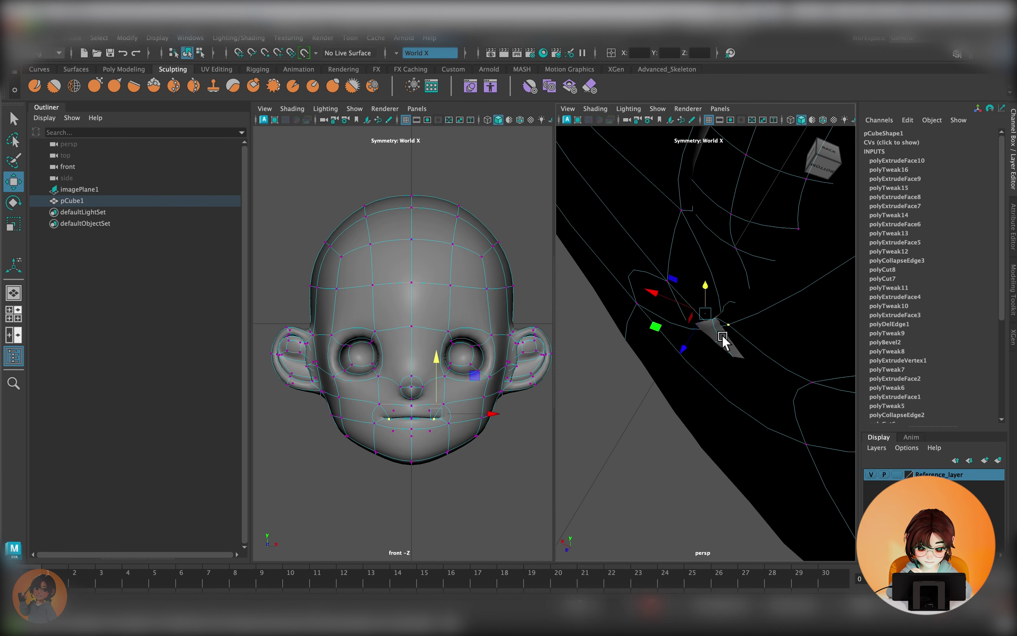
scroll(421, 415, up, 5)
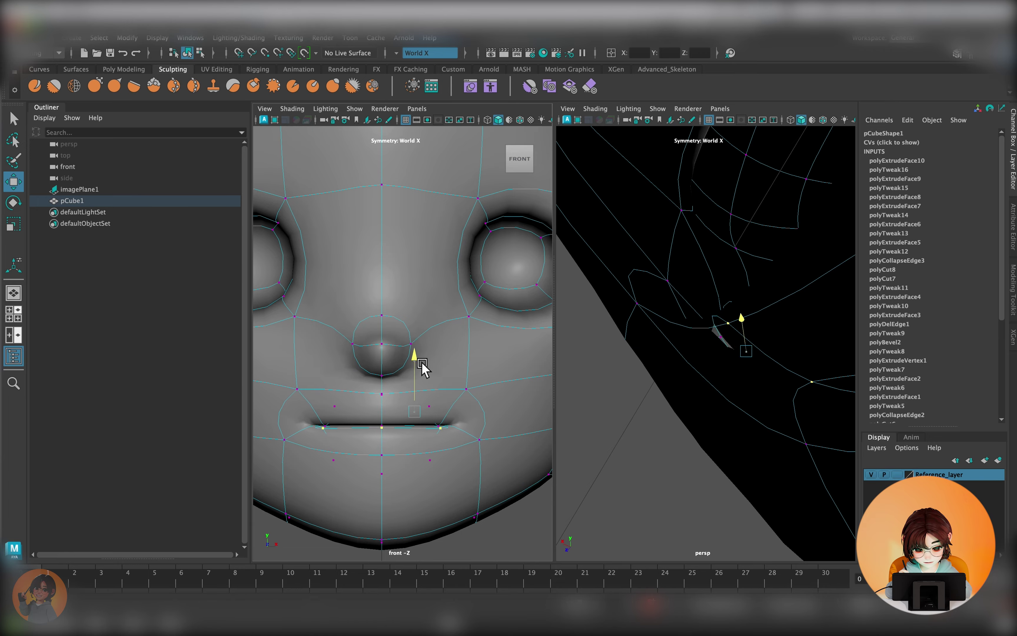
Step: Frame the whole head mesh and return to vertex editing
key(F8)
key(a)
click(726, 362)
key(shift+f)
alt+drag(726, 362, 727, 323)
Step: Adjust the nose tip, then grow, scale and move the cheek vertex selection
key(F9)
click(654, 318)
mouse_move(654, 318)
alt+mouse_down()
mouse_move(676, 233)
mouse_move(728, 349)
mouse_move(833, 345)
mouse_move(713, 391)
mouse_move(798, 387)
mouse_move(845, 402)
mouse_move(795, 397)
mouse_move(788, 413)
mouse_move(669, 423)
mouse_move(744, 431)
alt+mouse_up()
key(shift+period)
key(r)
key(w)
click(726, 446)
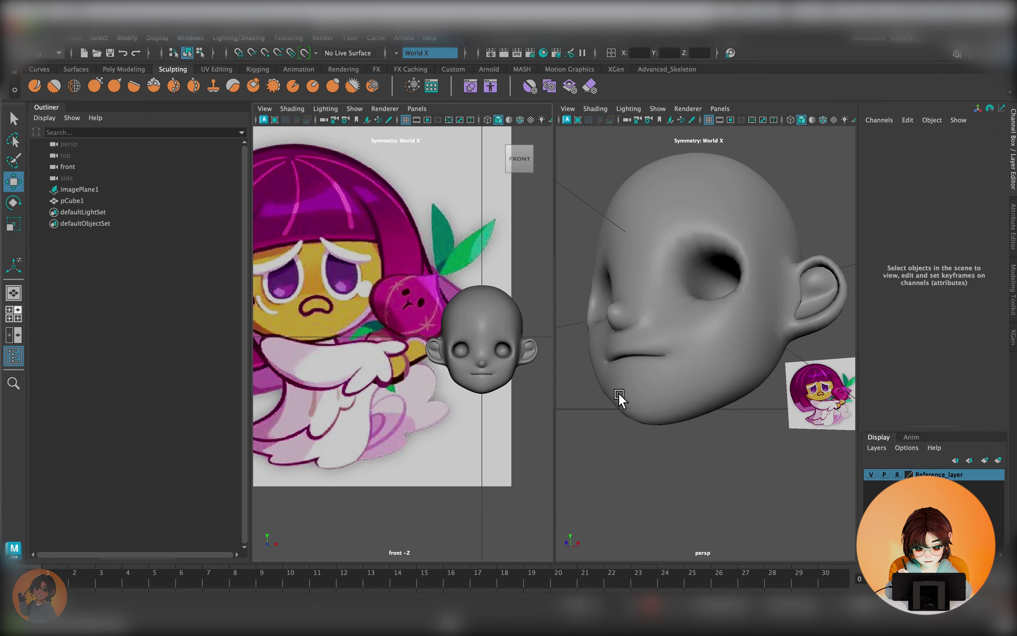
Step: Select the forehead vertex loop in the side view
scroll(454, 375, up, 3)
scroll(454, 375, down, 3)
alt+drag(692, 414, 739, 378)
key(space)
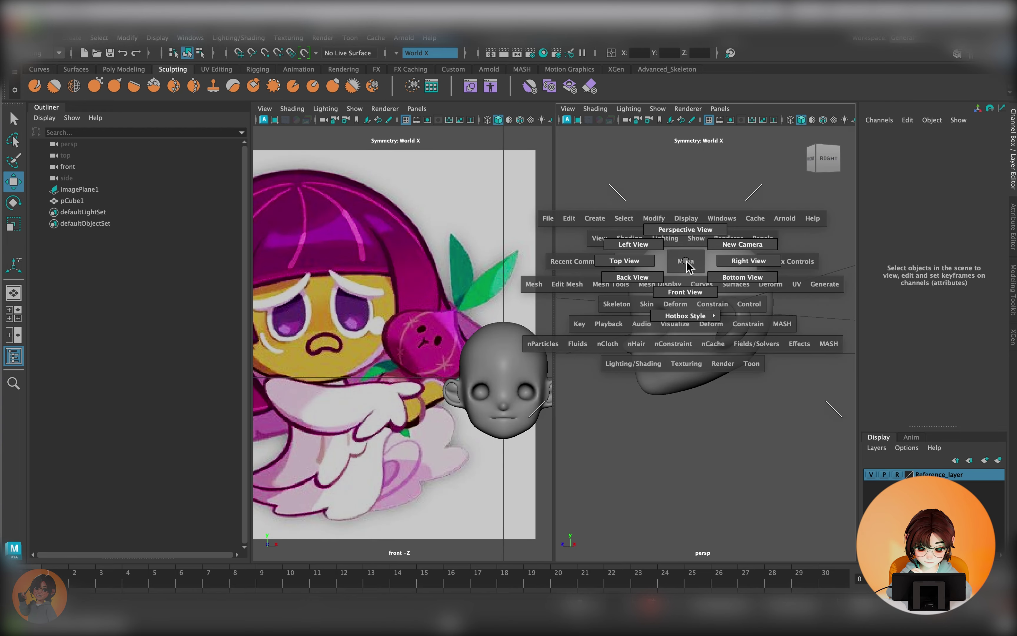
drag(681, 261, 742, 261)
click(632, 274)
scroll(606, 334, down, 2)
double_click(621, 257)
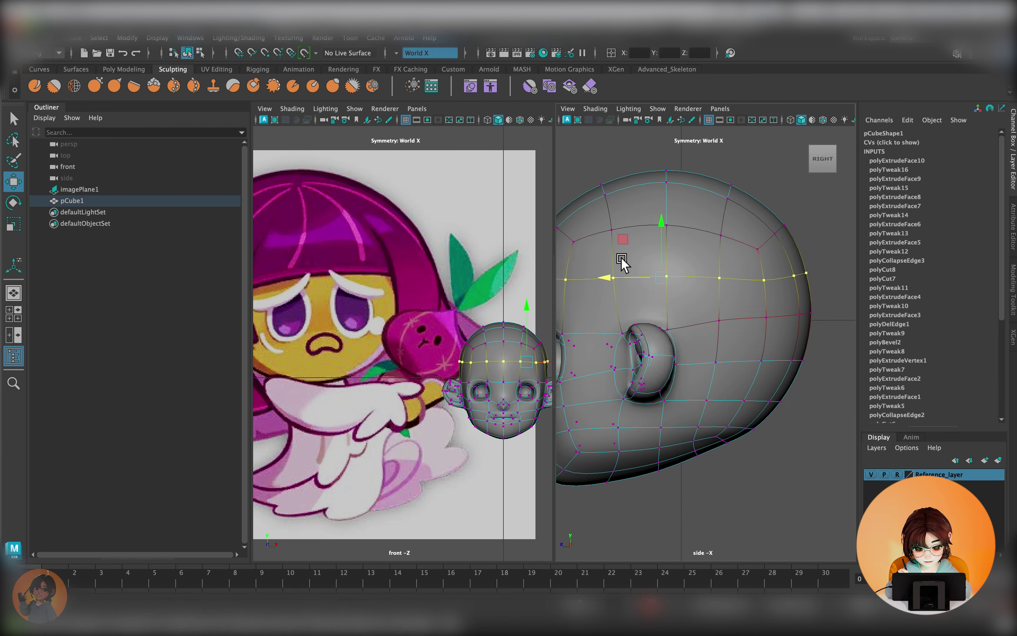
scroll(651, 333, up, 2)
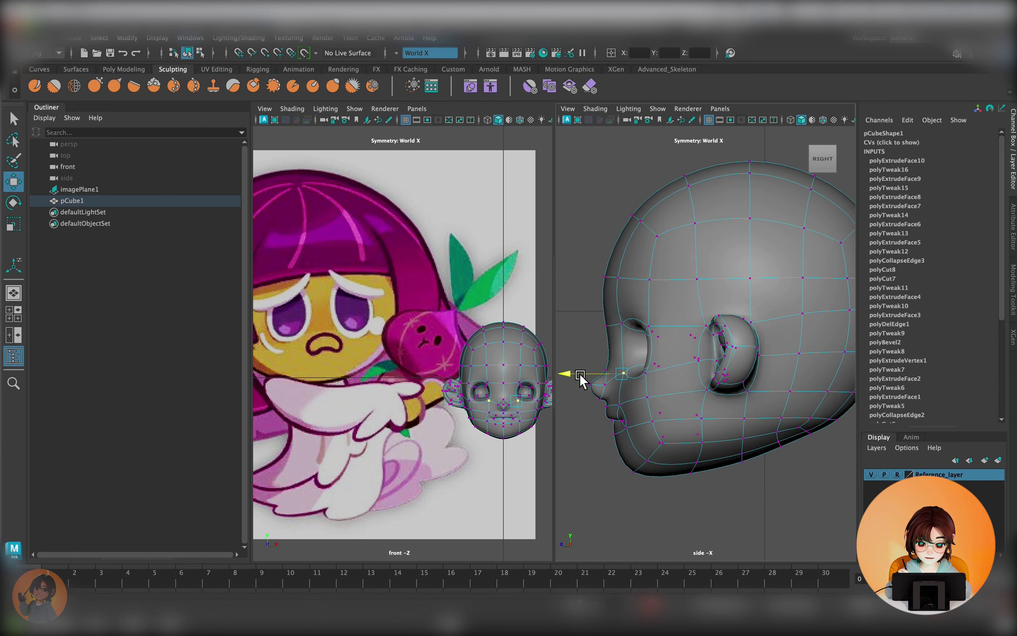
scroll(530, 350, up, 2)
scroll(518, 326, up, 3)
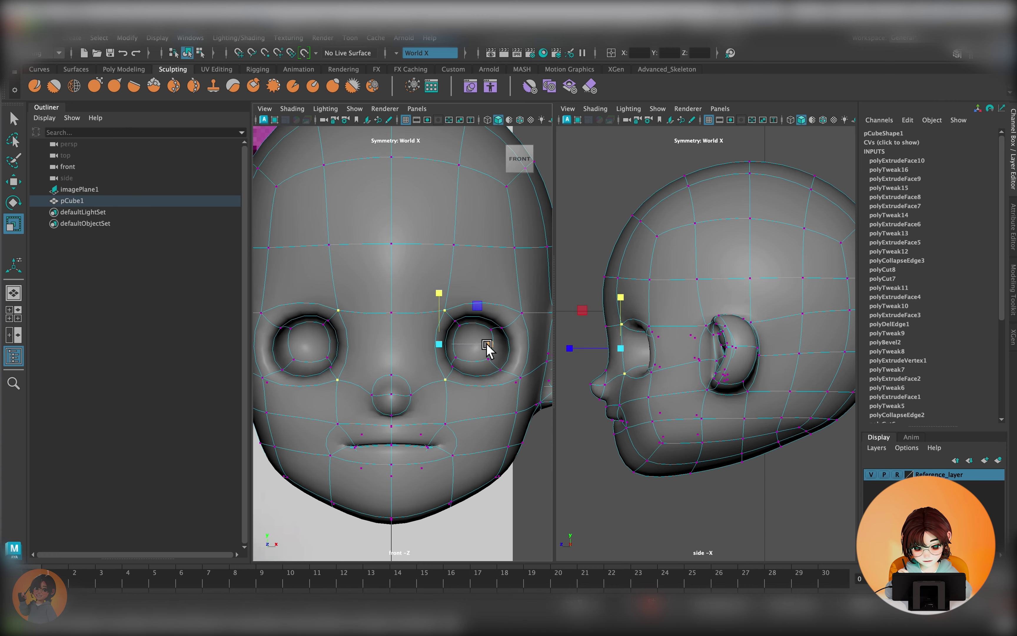
Step: Extrude a neck downward from the head's bottom faces in the perspective view
key(space)
click(704, 339)
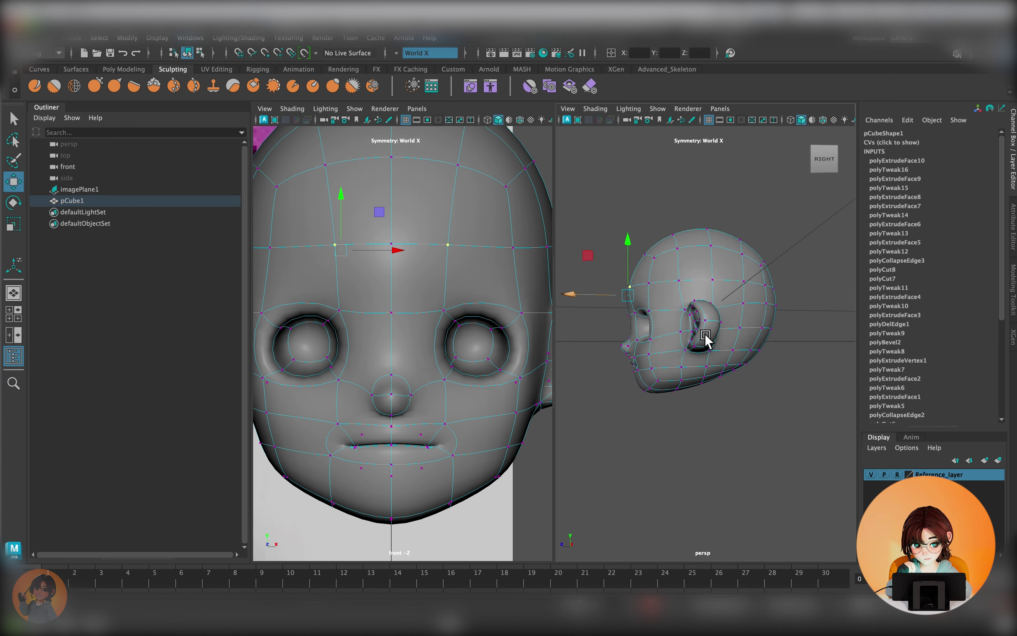
mouse_move(720, 343)
shift+right_down()
mouse_move(724, 402)
mouse_move(717, 374)
shift+right_up()
drag(705, 390, 715, 386)
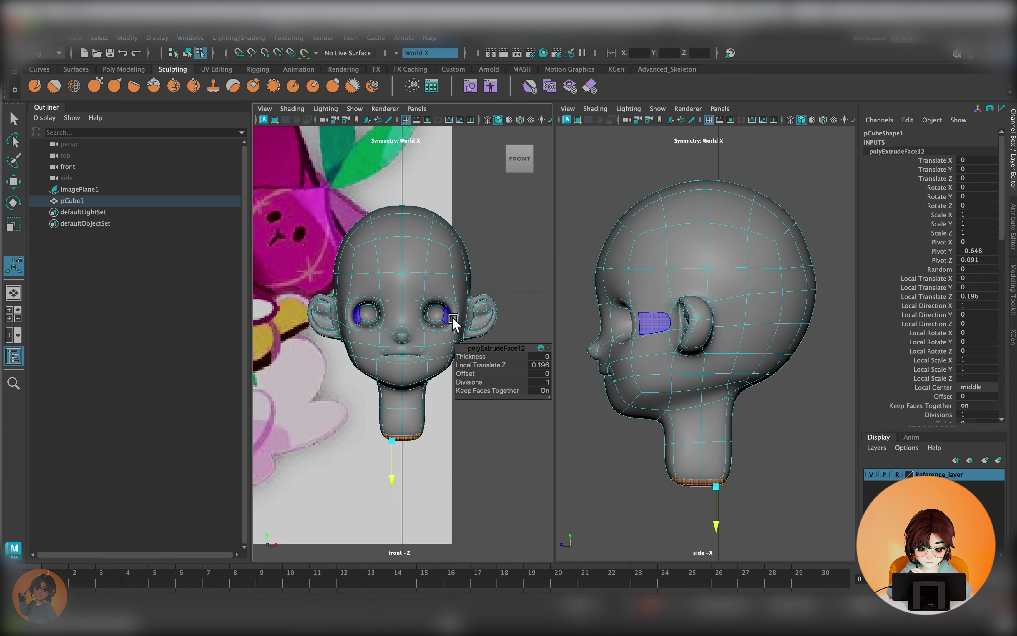
Step: Show a maximized perspective view orbited to the side of the head
key(space)
drag(748, 442, 748, 416)
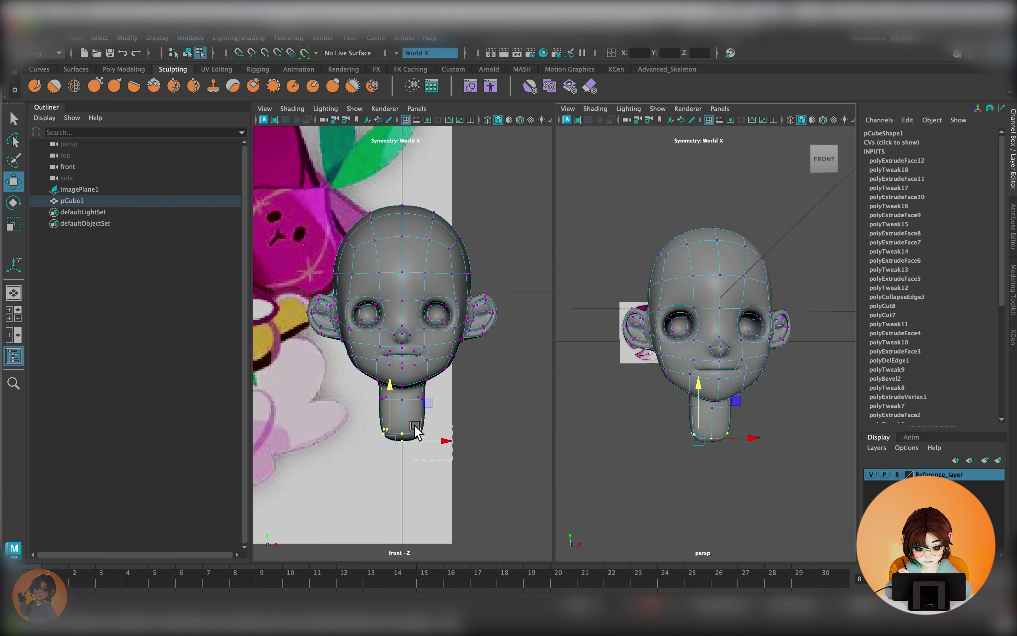
right_drag(703, 336, 704, 381)
mouse_move(703, 381)
alt+mouse_down()
mouse_move(665, 442)
mouse_move(647, 404)
mouse_move(745, 393)
alt+mouse_up()
key(space)
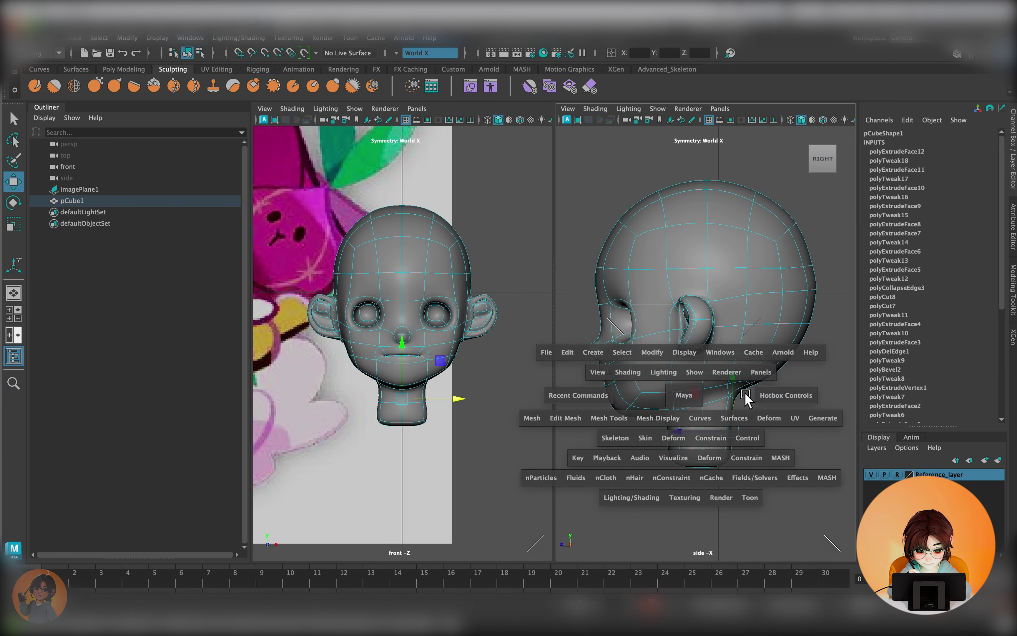
Step: Reframe on the jaw in vertex mode and pick a jaw vertex to move
right_drag(647, 288, 597, 290)
alt+right_drag(711, 341, 673, 361)
key(w)
click(746, 284)
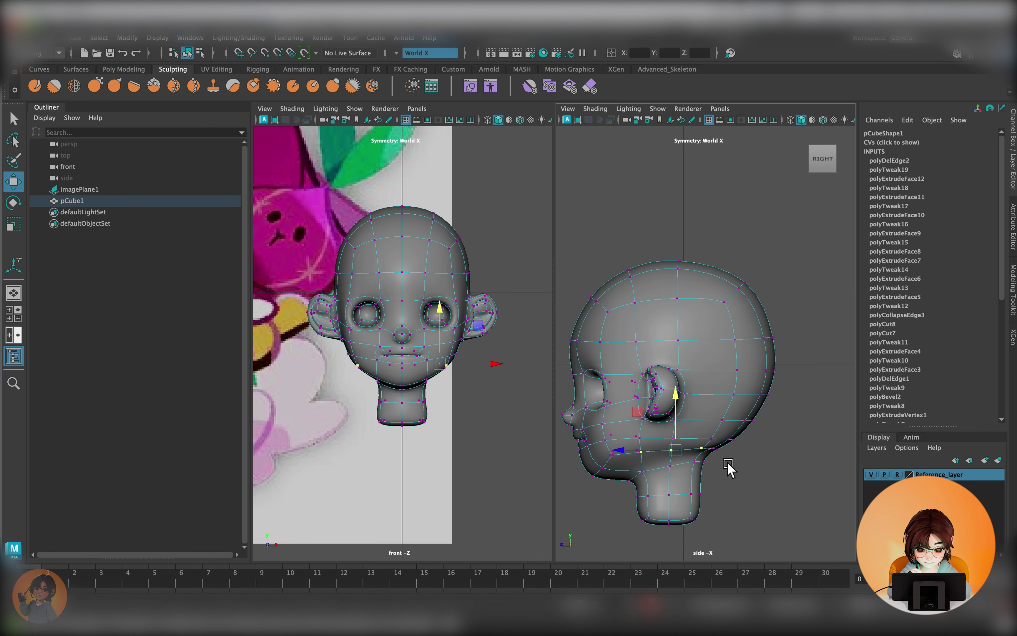
Step: Select and move a vertex on the head in vertex mode
mouse_move(749, 297)
right_down()
mouse_move(790, 281)
mouse_move(752, 269)
right_up()
alt+drag(751, 269, 694, 347)
key(F9)
scroll(741, 374, up, 3)
click(741, 374)
key(w)
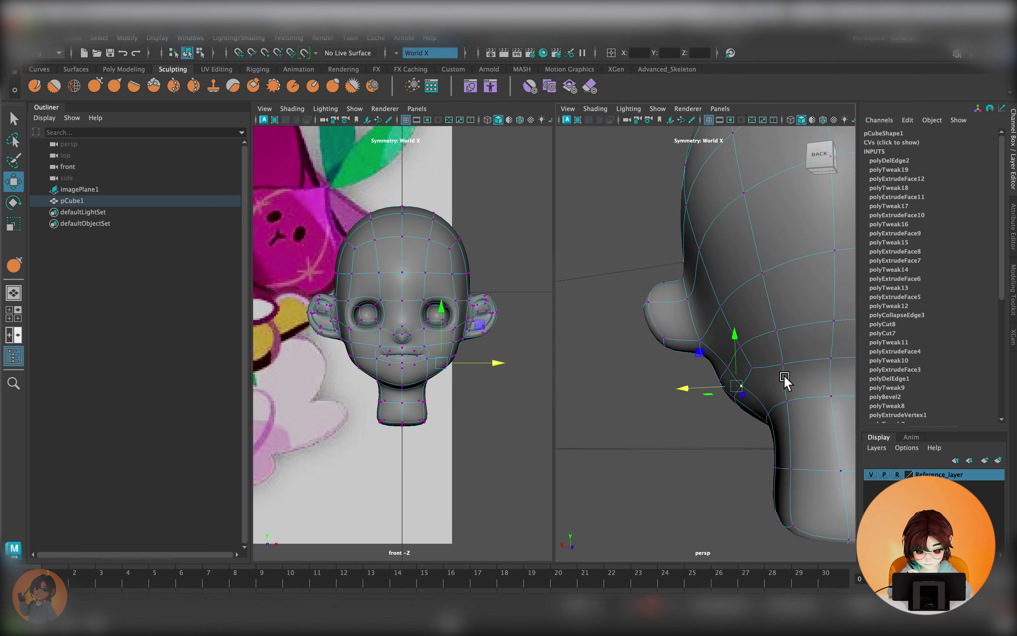
alt+drag(783, 375, 732, 366)
scroll(732, 367, up, 3)
Step: Adjust a jaw vertex while checking the head from the front and side
click(693, 337)
right_drag(682, 318, 681, 294)
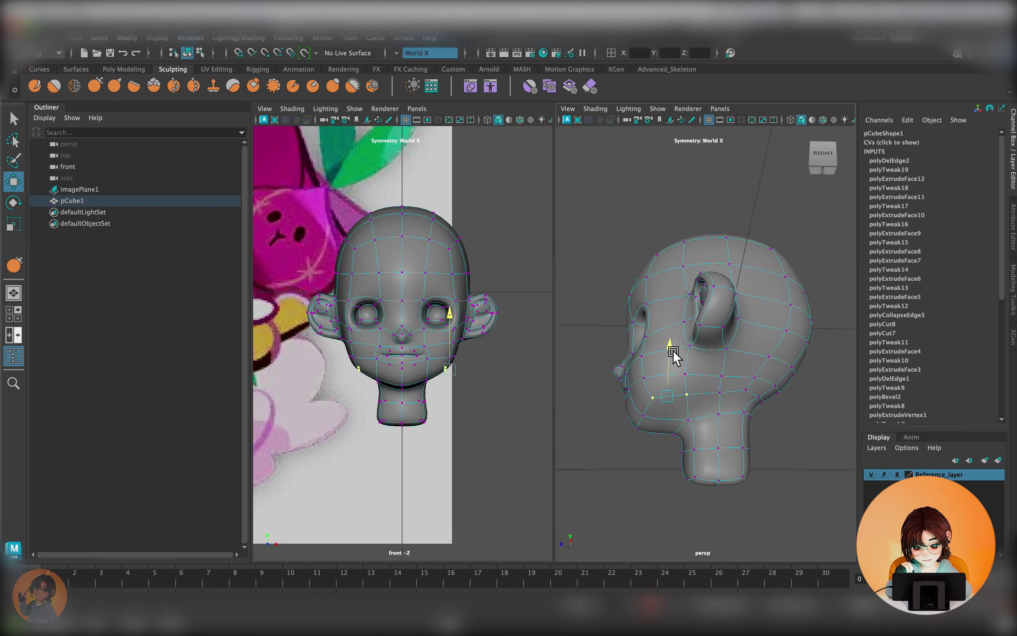
alt+drag(681, 295, 746, 431)
click(710, 380)
alt+drag(710, 381, 715, 354)
alt+drag(713, 407, 782, 429)
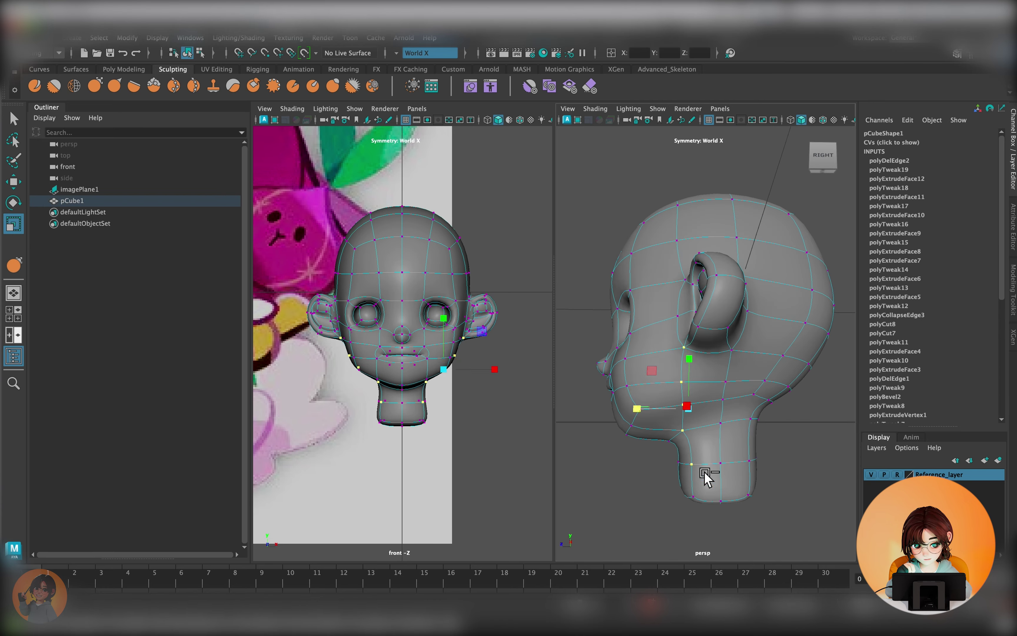
click(781, 428)
click(708, 353)
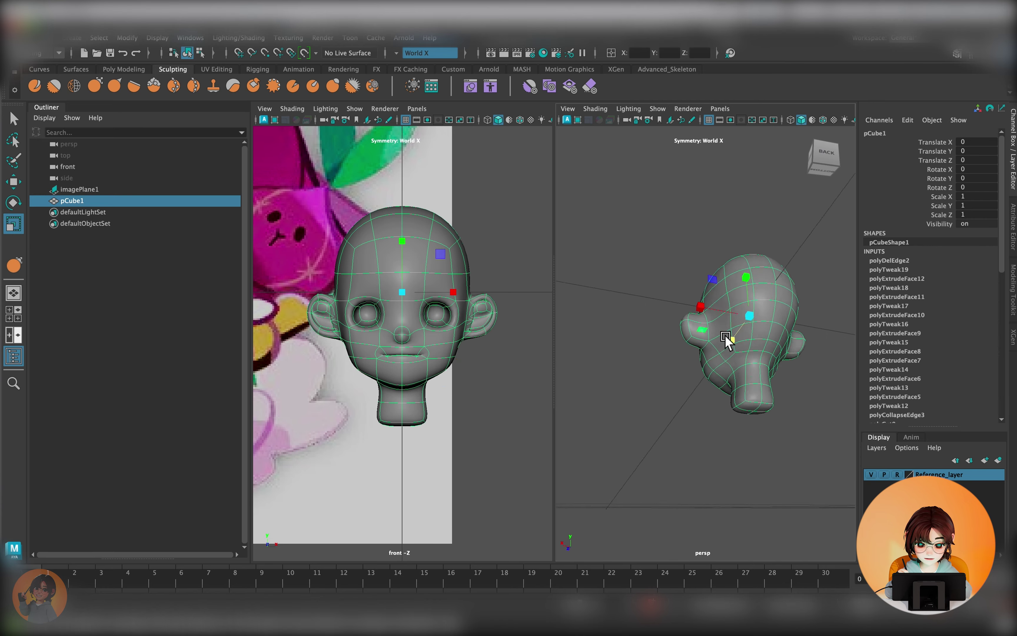
mouse_move(682, 325)
alt+mouse_down()
mouse_move(768, 311)
mouse_move(715, 378)
alt+mouse_up()
Step: Reshape the ear by moving its vertices upward in the four-view layout
click(13, 314)
click(716, 455)
alt+drag(739, 236, 819, 269)
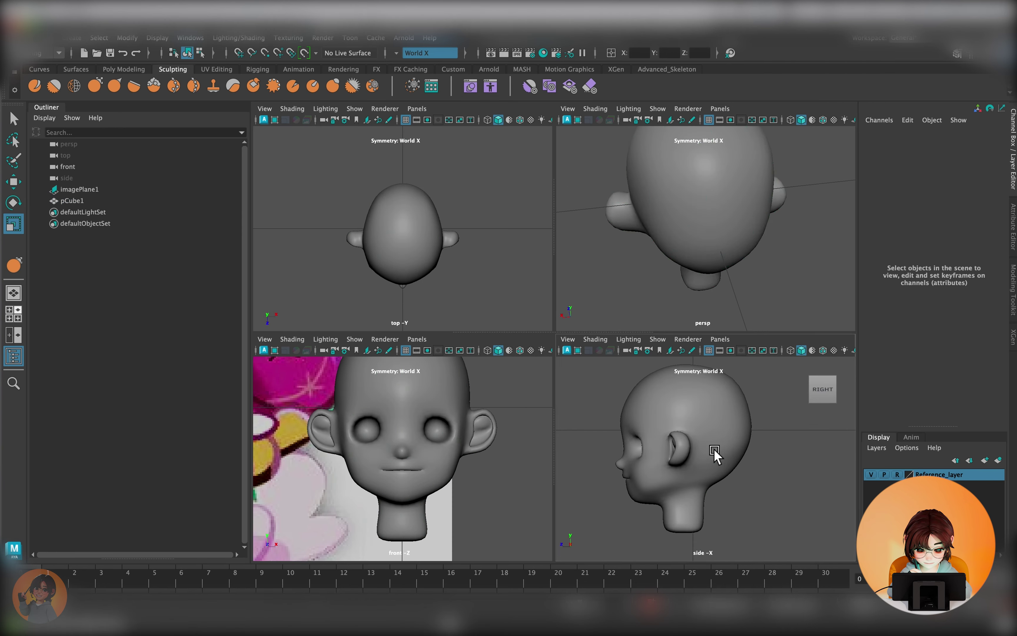
click(792, 252)
key(f)
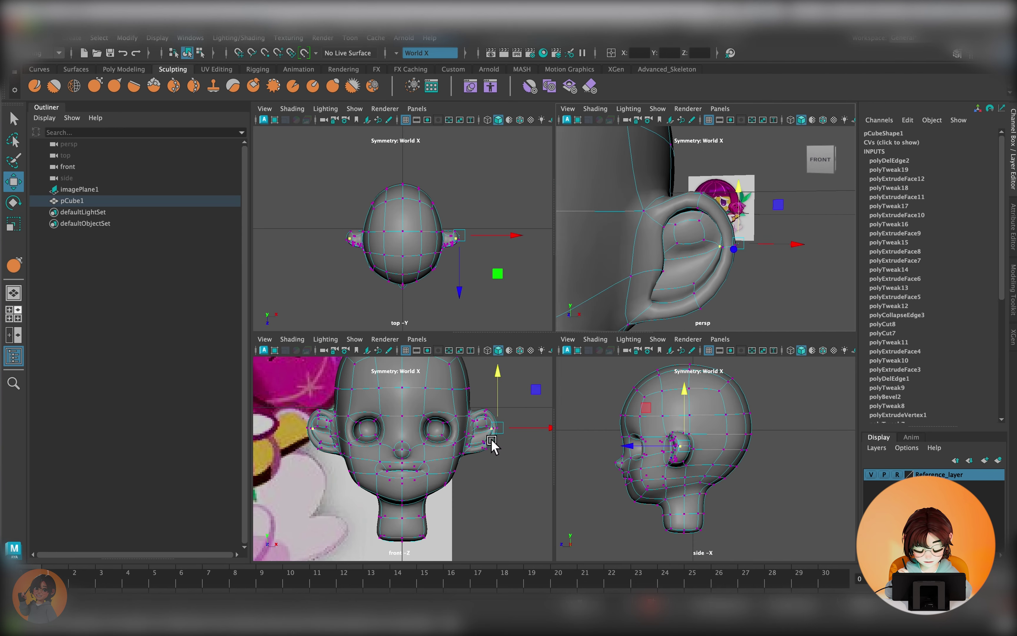
key(f)
mouse_move(673, 261)
alt+mouse_down()
mouse_move(704, 216)
mouse_move(602, 141)
alt+mouse_up()
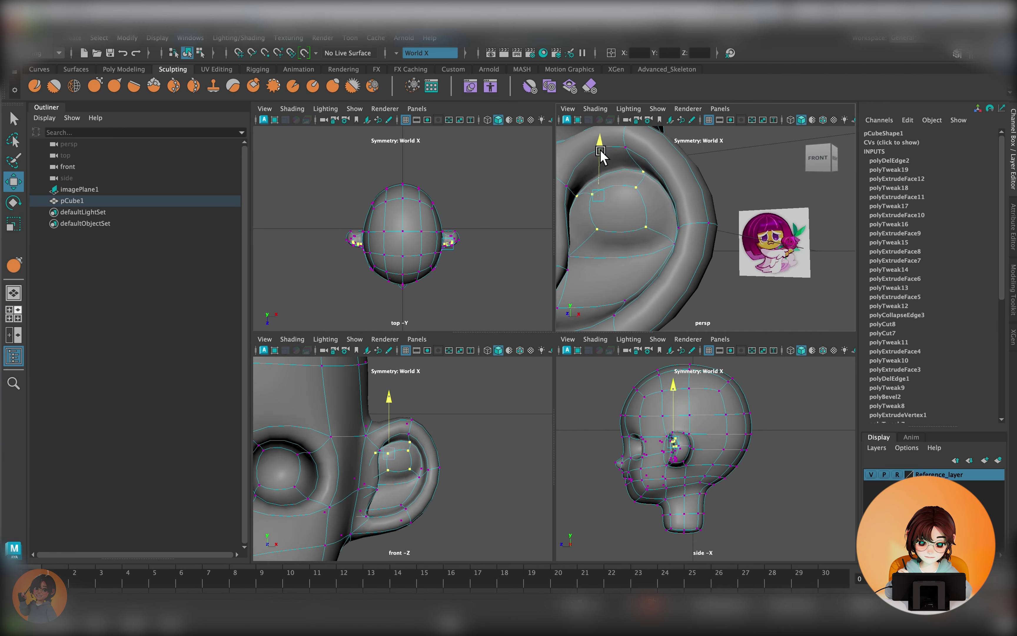
drag(646, 198, 650, 190)
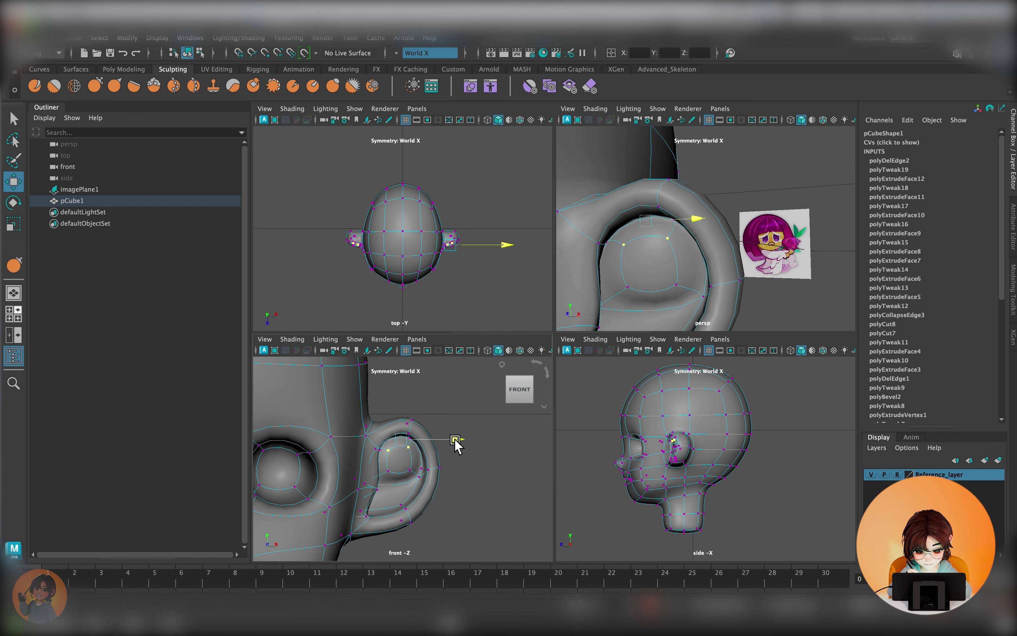
scroll(455, 443, down, 5)
scroll(693, 463, up, 5)
Step: Select and adjust the vertices along the neck, checking the back of the head
right_click(659, 318)
drag(673, 463, 796, 490)
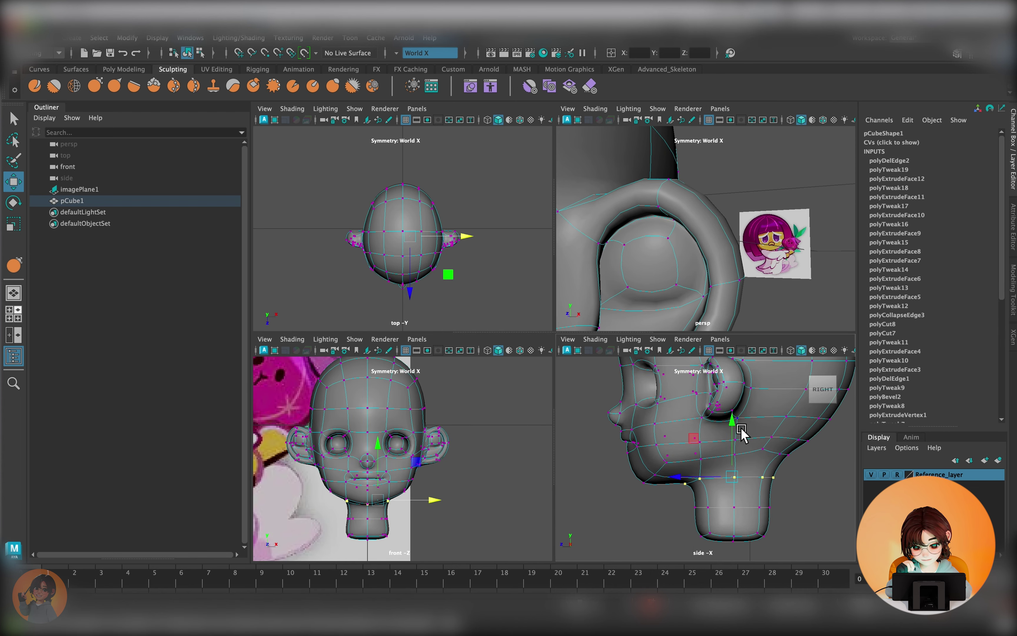
right_drag(741, 433, 731, 382)
alt+drag(714, 252, 652, 241)
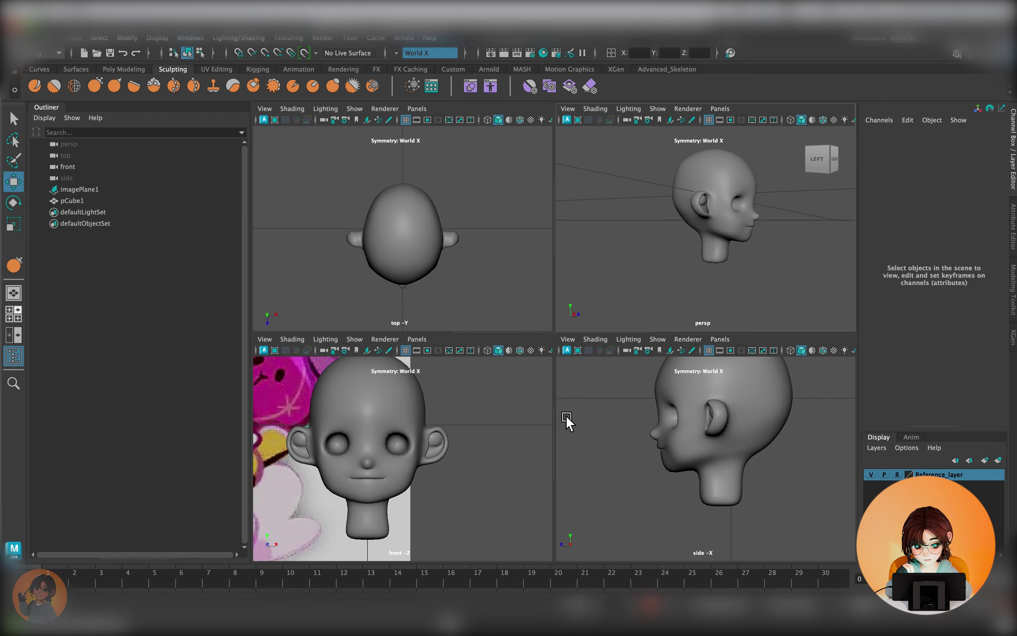
scroll(709, 351, up, 5)
click(447, 379)
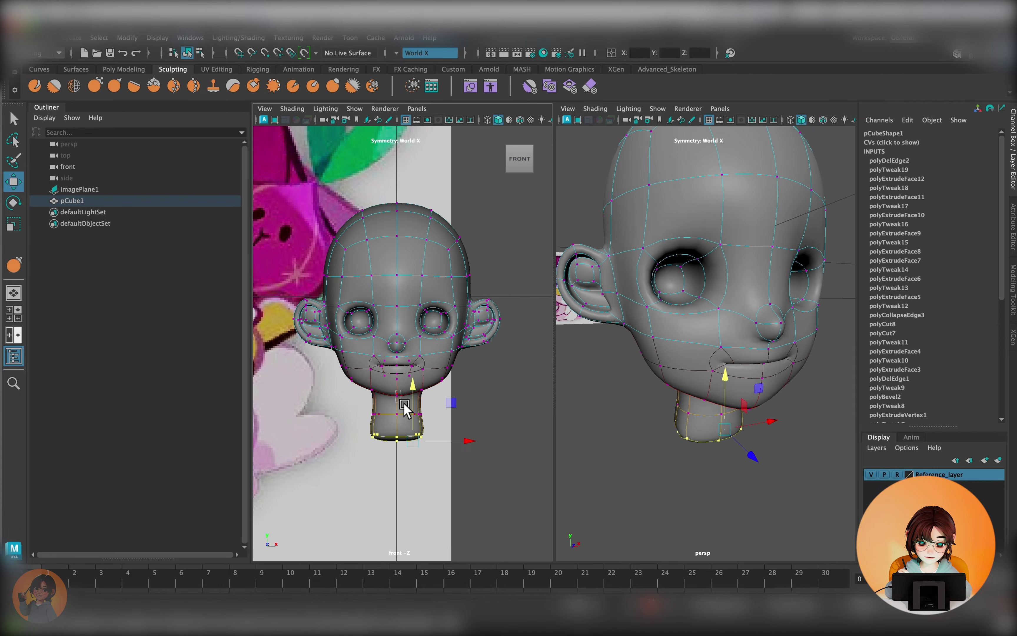
Step: Adjust the chin vertex position and view the neck faces from underneath
click(396, 398)
alt+drag(798, 295, 761, 311)
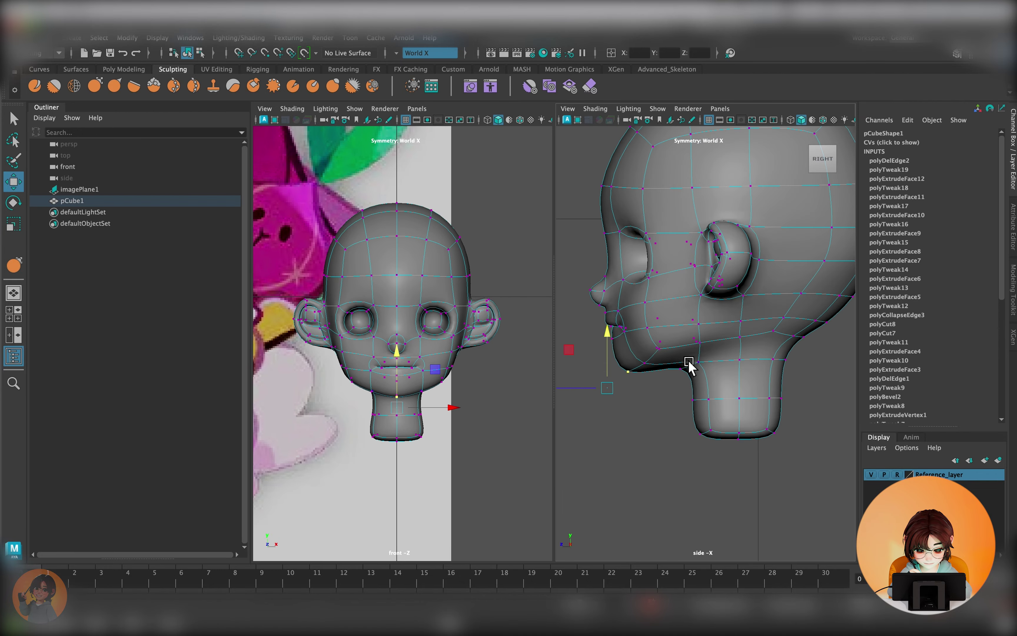
scroll(663, 411, down, 5)
scroll(444, 400, down, 8)
click(444, 399)
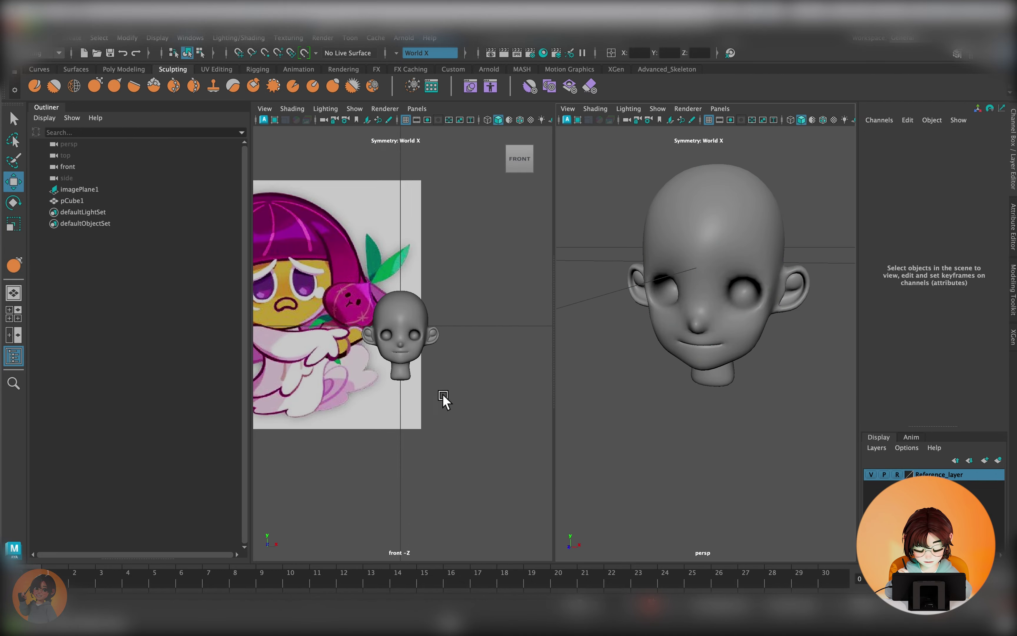
scroll(444, 400, up, 5)
click(481, 313)
alt+drag(715, 295, 746, 381)
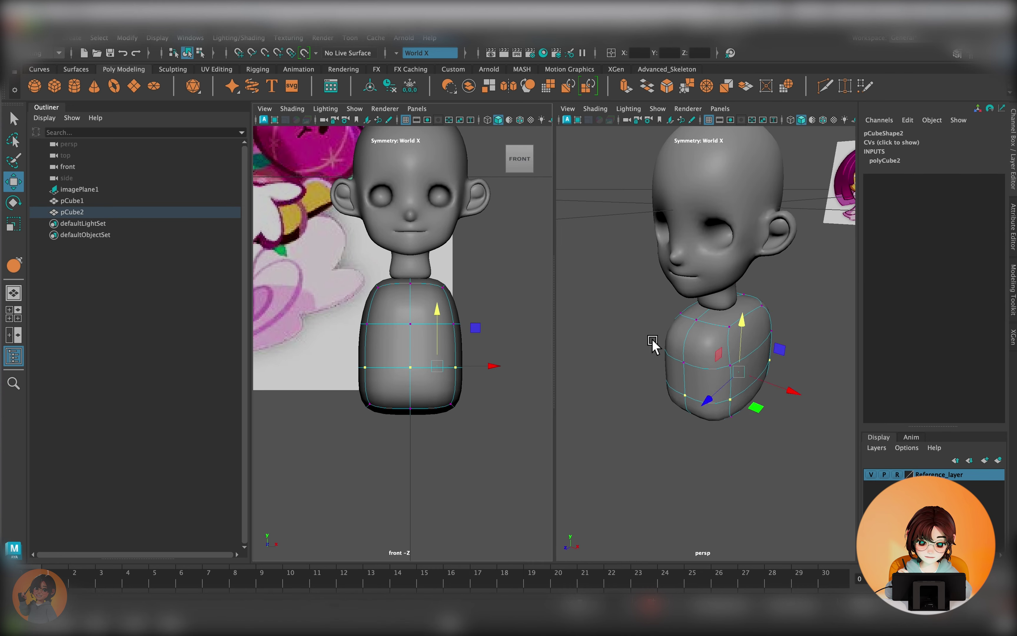
Step: Orbit the perspective view to the right side of the new torso box
alt+drag(653, 342, 731, 301)
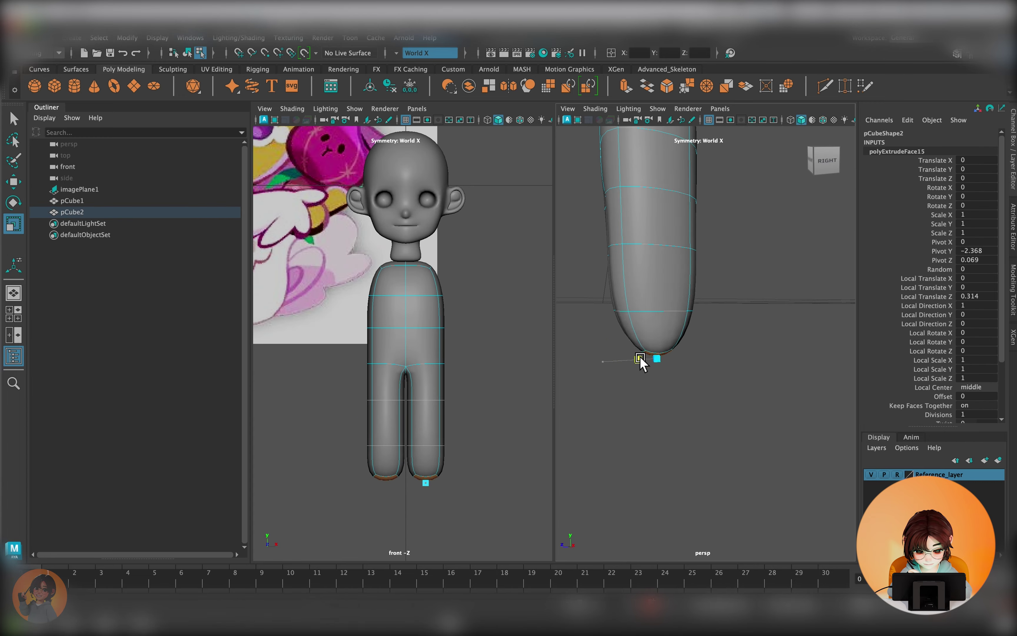
Step: Select the lower leg faces and the crotch vertex row in the side view
drag(641, 360, 760, 352)
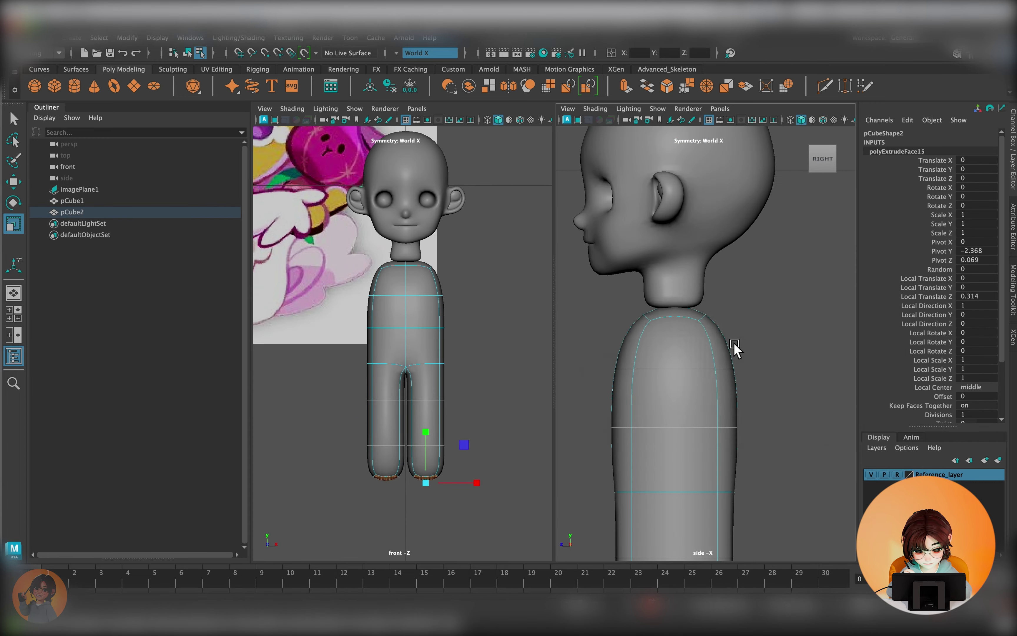
drag(712, 328, 652, 423)
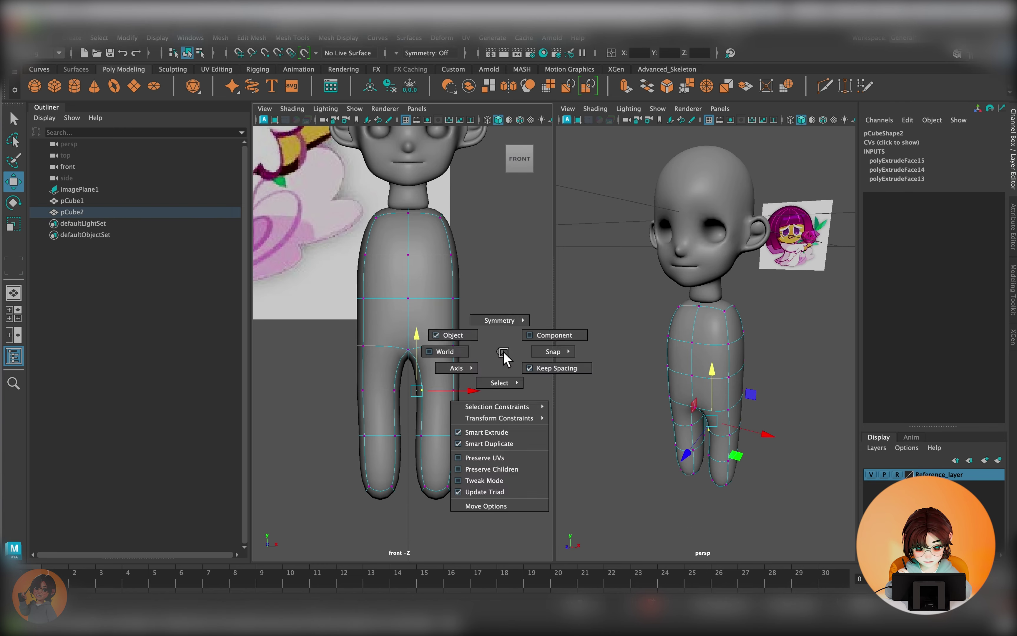
drag(477, 436, 349, 407)
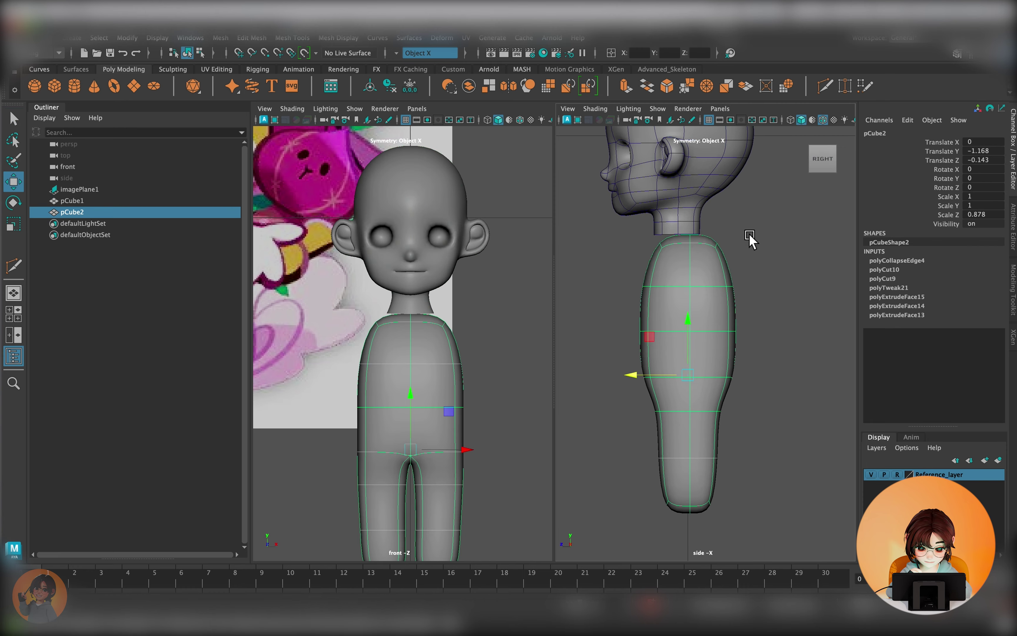
Step: Select the body mesh in the perspective view, trying and undoing a bevel
click(686, 346)
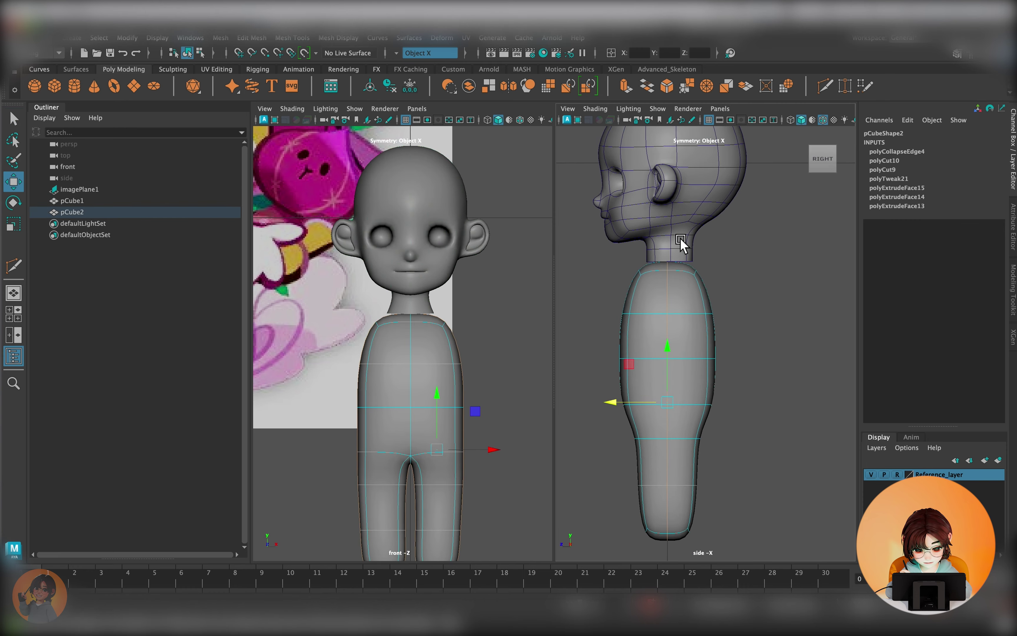
click(681, 240)
right_click(681, 294)
key(space)
click(751, 281)
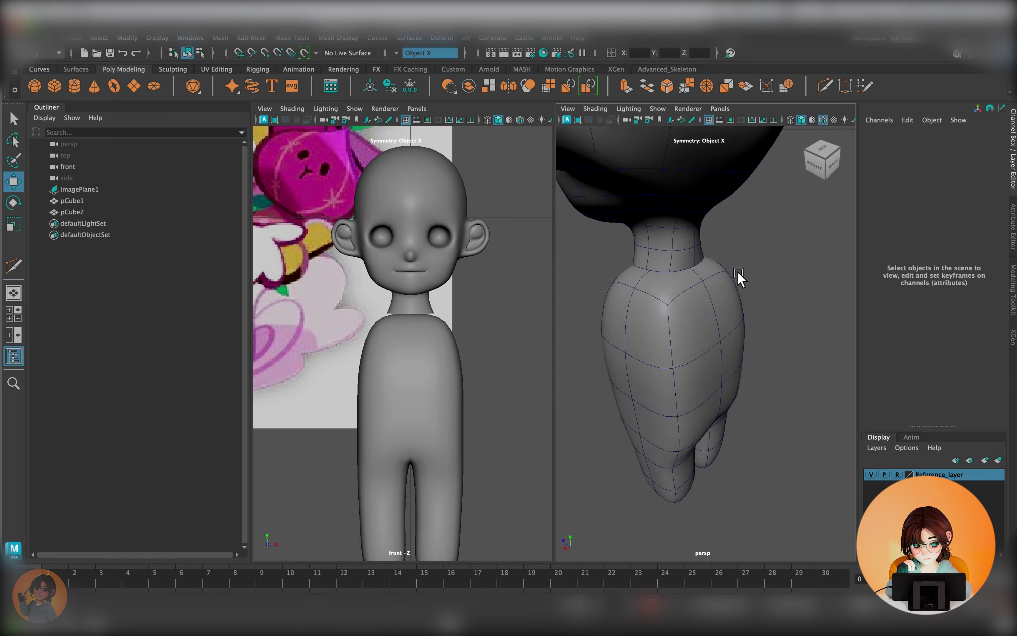
alt+drag(752, 281, 752, 275)
click(760, 352)
mouse_move(761, 352)
alt+mouse_down()
mouse_move(697, 306)
mouse_move(804, 368)
mouse_move(681, 346)
mouse_move(720, 352)
mouse_move(702, 330)
alt+mouse_up()
key(ctrl+b)
key(ctrl+z)
Step: Extrude the faces at the top of the body upward toward the neck
click(668, 374)
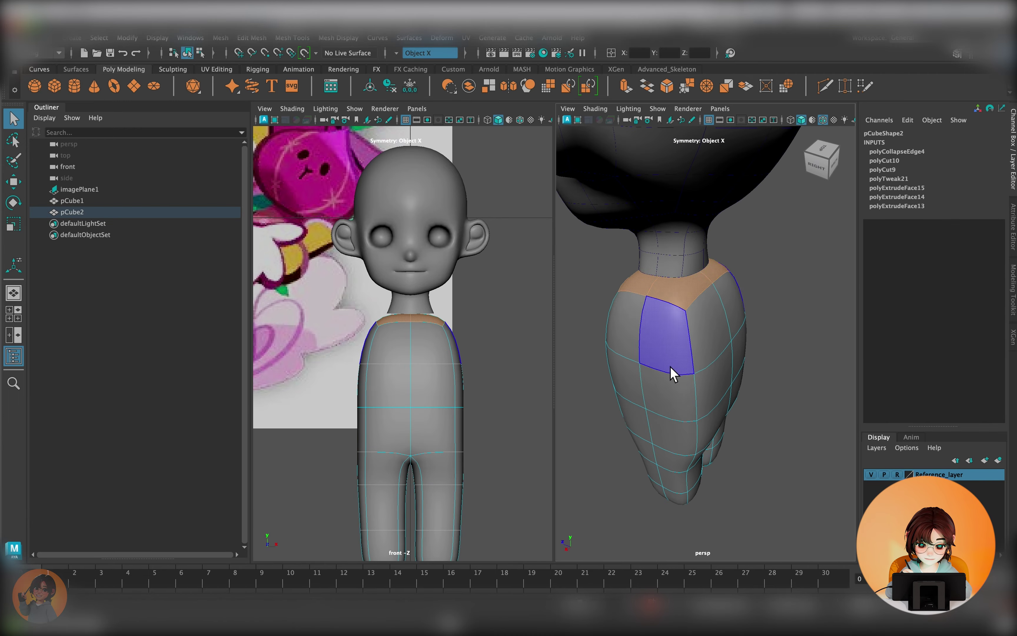
alt+drag(668, 374, 714, 320)
key(ctrl+e)
mouse_move(446, 296)
mouse_down()
mouse_move(459, 296)
mouse_move(392, 319)
mouse_up()
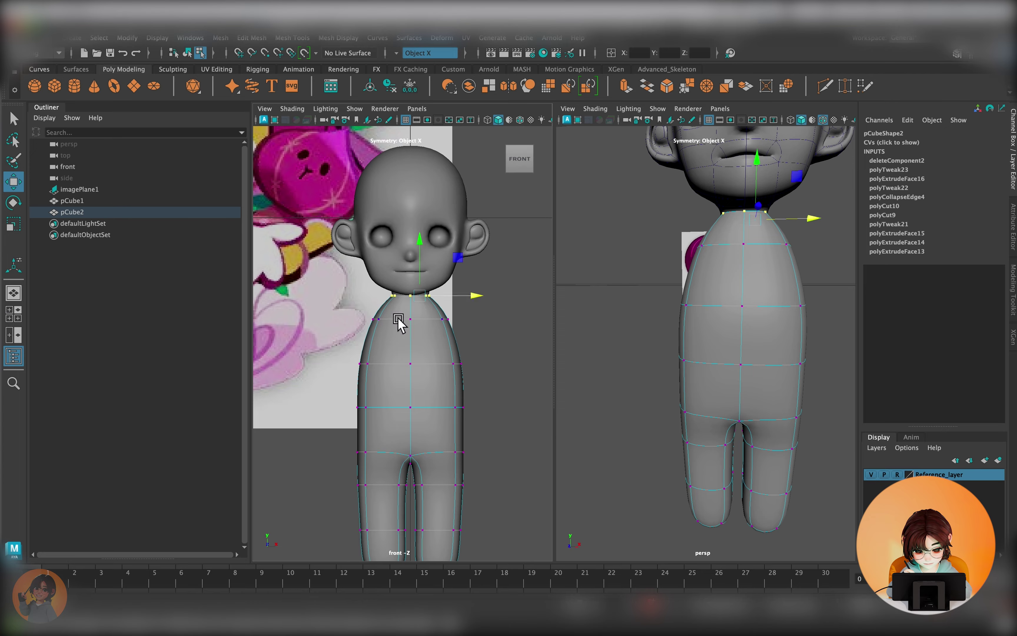
mouse_move(681, 303)
alt+mouse_down()
mouse_move(711, 295)
mouse_move(783, 325)
mouse_move(740, 294)
alt+mouse_up()
click(783, 325)
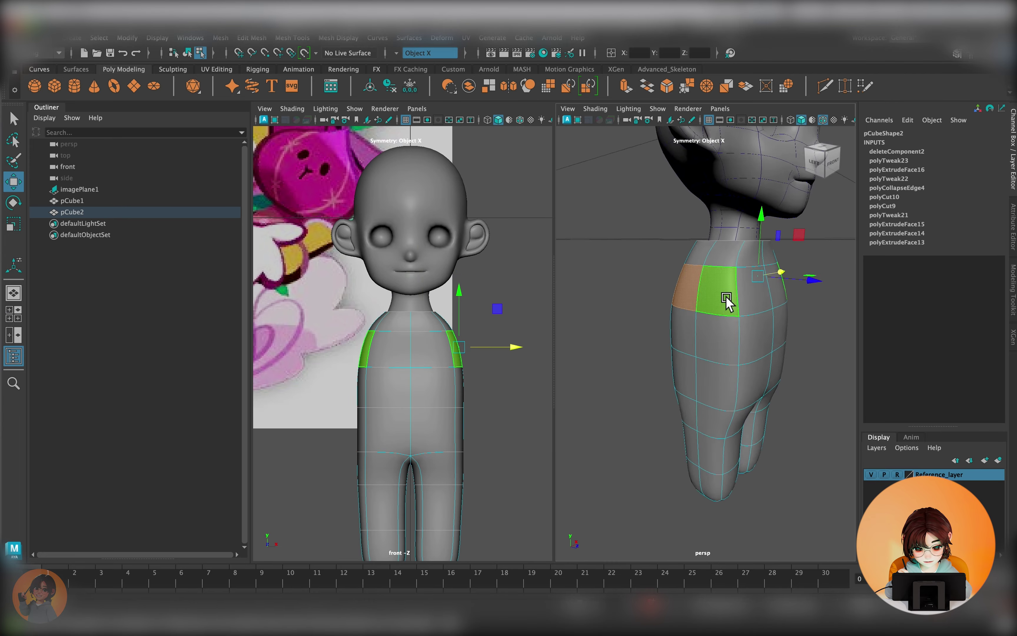
Step: Select the body's shoulder faces in the perspective view
click(17, 334)
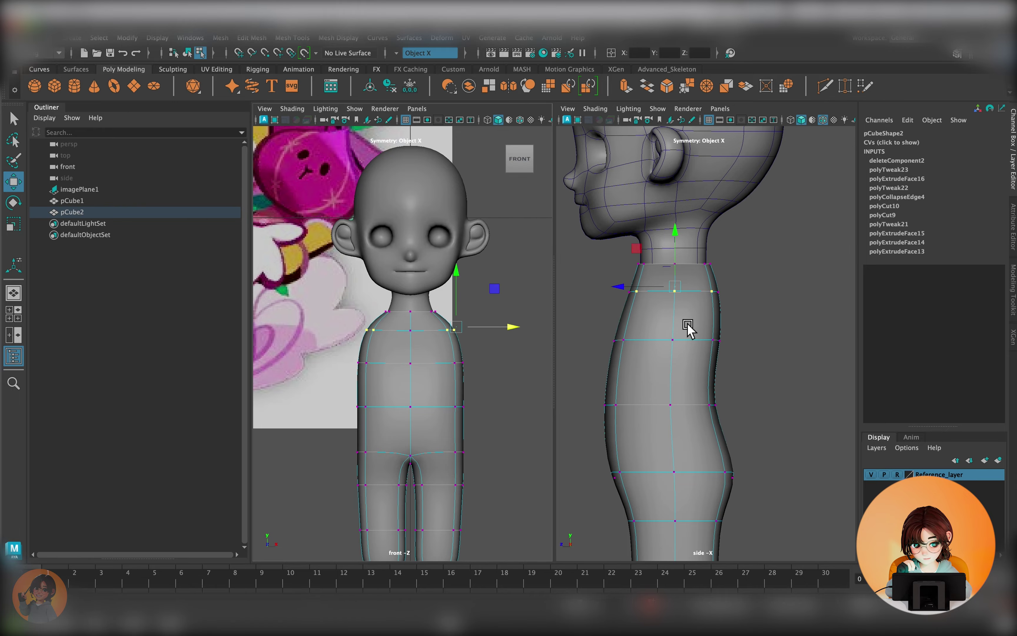
click(767, 302)
alt+drag(768, 302, 688, 333)
click(750, 291)
right_click(749, 290)
click(674, 251)
Step: Extrude the shoulder faces outward into sideways arms and lengthen them
mouse_move(674, 251)
alt+mouse_down()
mouse_move(648, 398)
mouse_move(742, 397)
alt+mouse_up()
key(ctrl+e)
middle_drag(709, 354, 701, 335)
mouse_move(700, 335)
alt+mouse_down()
mouse_move(773, 313)
mouse_move(419, 383)
alt+mouse_up()
key(F8)
key(r)
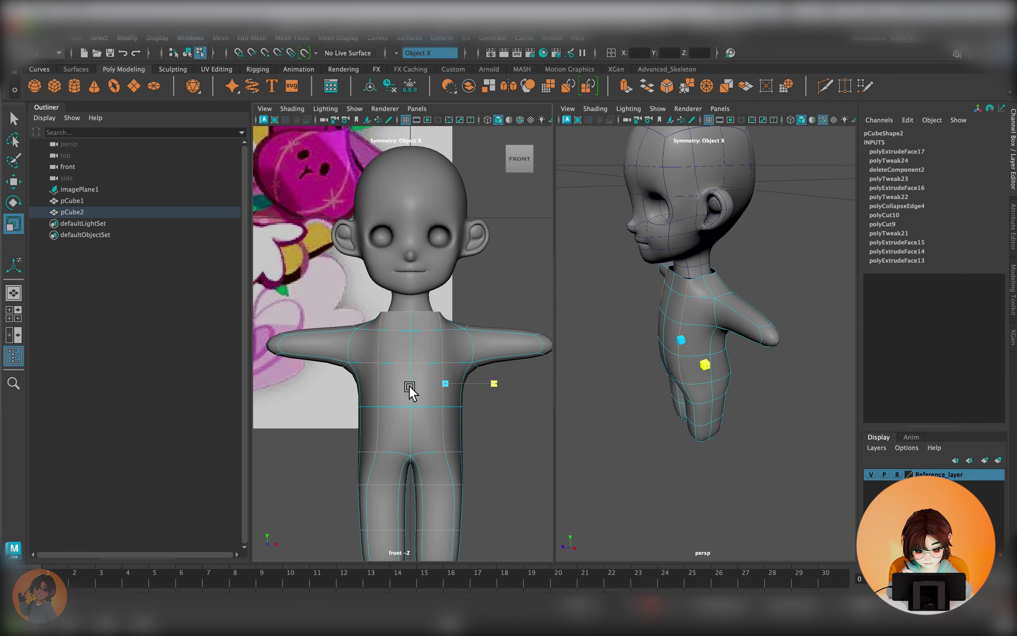
key(F9)
key(w)
alt+drag(673, 336, 787, 280)
Step: Extrude the face at the arm end in face mode
key(F11)
mouse_move(476, 343)
alt+mouse_down()
mouse_move(752, 295)
mouse_move(503, 301)
alt+mouse_up()
click(752, 309)
key(ctrl+e)
Step: Select and scale the neck, shoulder and mid-arm vertices
key(F9)
click(456, 318)
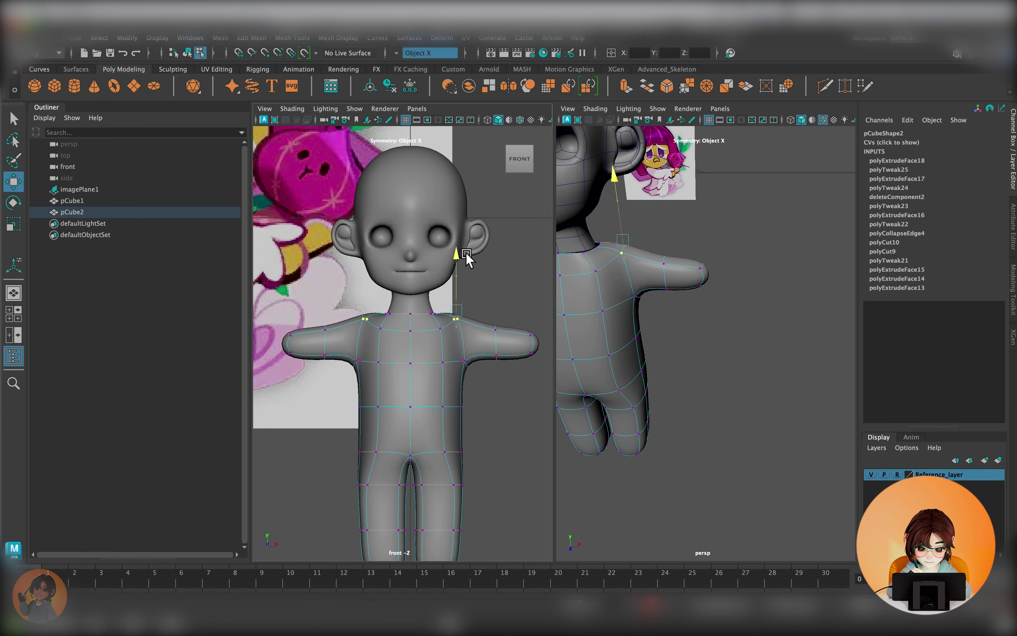
alt+middle_drag(509, 373, 447, 337)
drag(448, 333, 424, 286)
alt+drag(597, 303, 740, 296)
key(r)
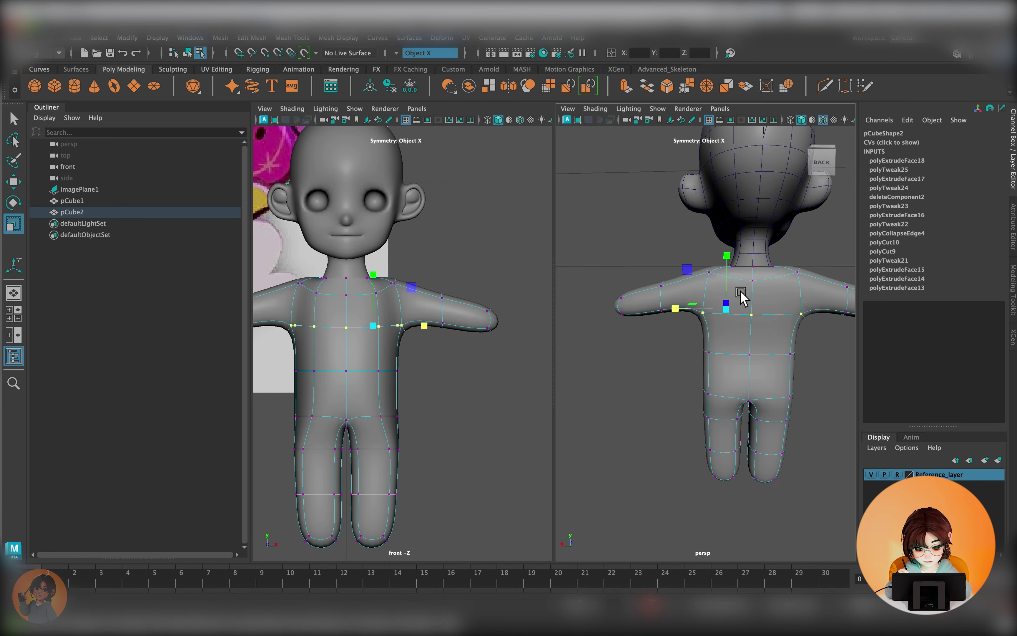
mouse_move(802, 368)
alt+mouse_down()
mouse_move(722, 266)
mouse_move(674, 236)
alt+mouse_up()
Step: Extrude another arm segment outward, then select a neck vertex to adjust
key(ctrl+e)
mouse_move(496, 327)
alt+middle_down()
mouse_move(464, 322)
mouse_move(486, 323)
alt+middle_up()
mouse_move(694, 295)
alt+mouse_down()
mouse_move(727, 352)
mouse_move(727, 470)
mouse_move(772, 334)
alt+mouse_up()
key(F9)
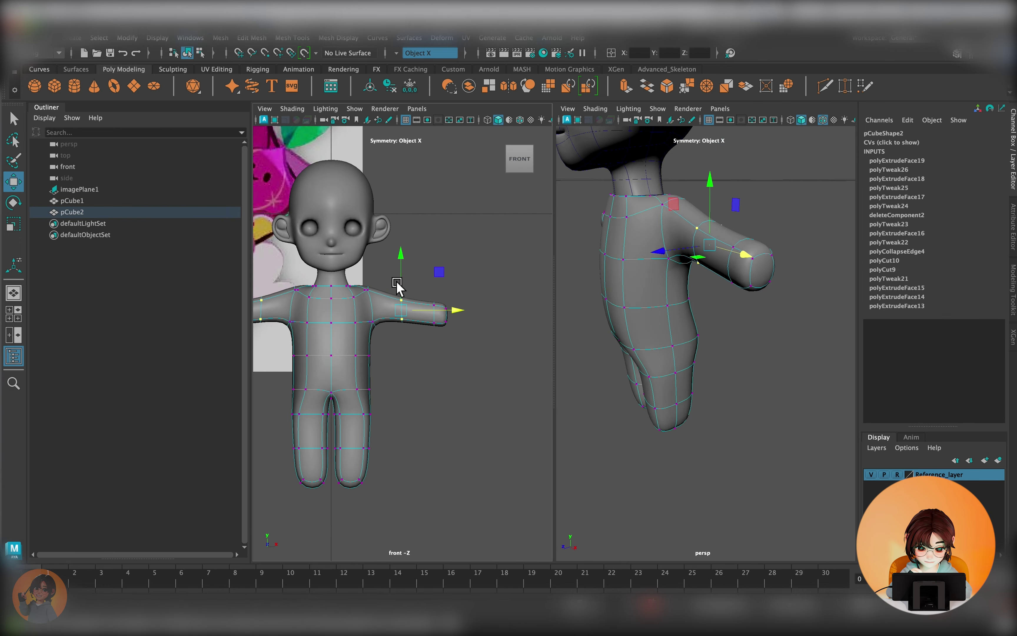
mouse_move(745, 315)
alt+mouse_down()
mouse_move(718, 255)
mouse_move(652, 368)
alt+mouse_up()
click(682, 246)
Step: Switch to the unsmoothed cage view and zoom onto the torso and arm
right_drag(692, 268, 748, 252)
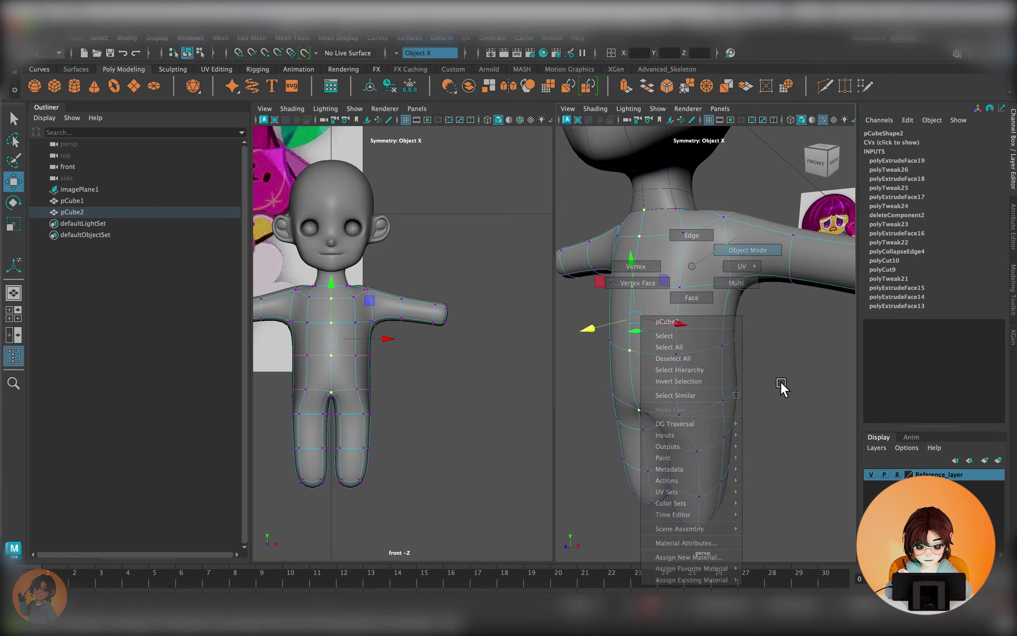
click(725, 311)
right_drag(683, 297, 688, 364)
mouse_move(688, 364)
alt+mouse_down()
mouse_move(695, 306)
mouse_move(768, 283)
mouse_move(727, 345)
alt+mouse_up()
key(1)
scroll(727, 346, up, 3)
alt+drag(806, 114, 770, 321)
mouse_move(819, 263)
alt+mouse_down()
mouse_move(758, 288)
mouse_move(726, 227)
mouse_move(726, 398)
mouse_move(810, 388)
alt+mouse_up()
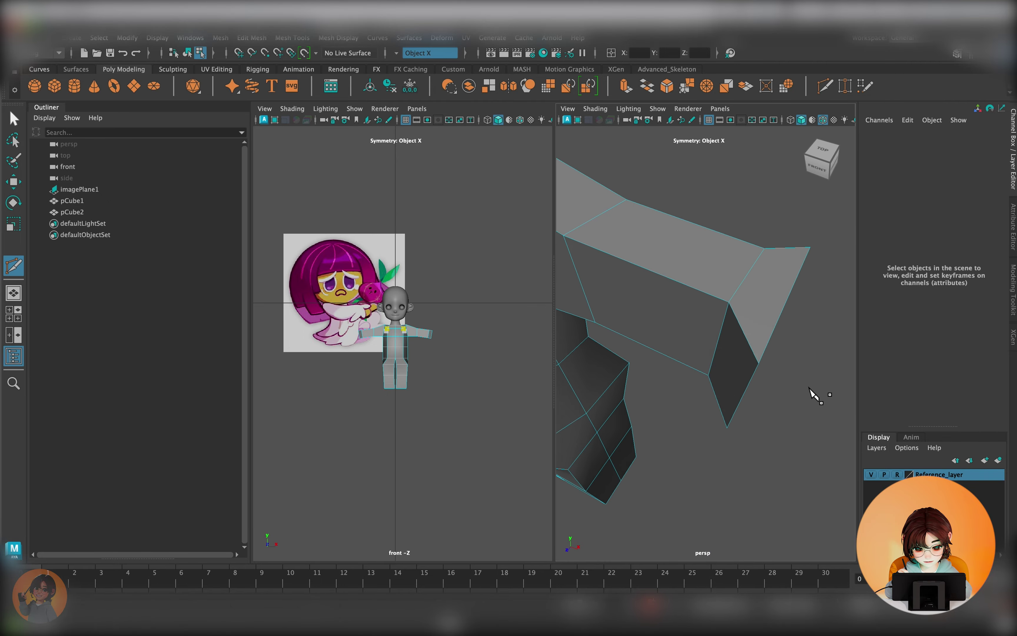
Step: Pull the arm-end face out into a hand block and scale it
key(3)
click(681, 329)
shift+right_drag(681, 330, 681, 358)
alt+drag(682, 357, 714, 295)
mouse_move(623, 349)
mouse_down()
mouse_move(584, 361)
mouse_move(563, 238)
mouse_up()
scroll(511, 288, up, 5)
key(r)
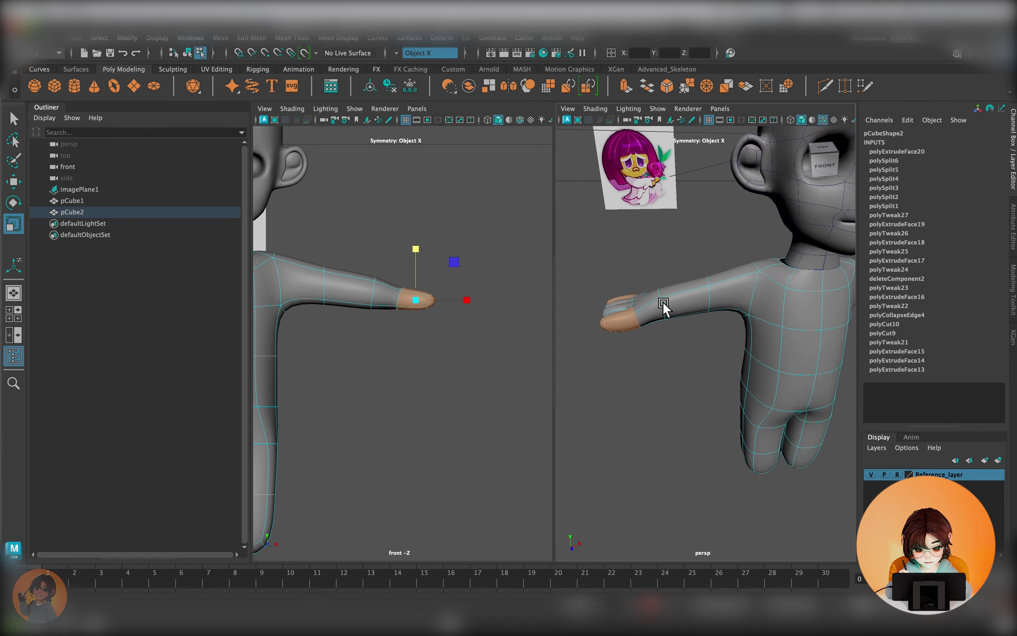
scroll(420, 294, down, 5)
right_drag(476, 273, 374, 266)
alt+drag(715, 295, 760, 411)
Step: Clear the face selection and zoom in close around the hand block
click(714, 305)
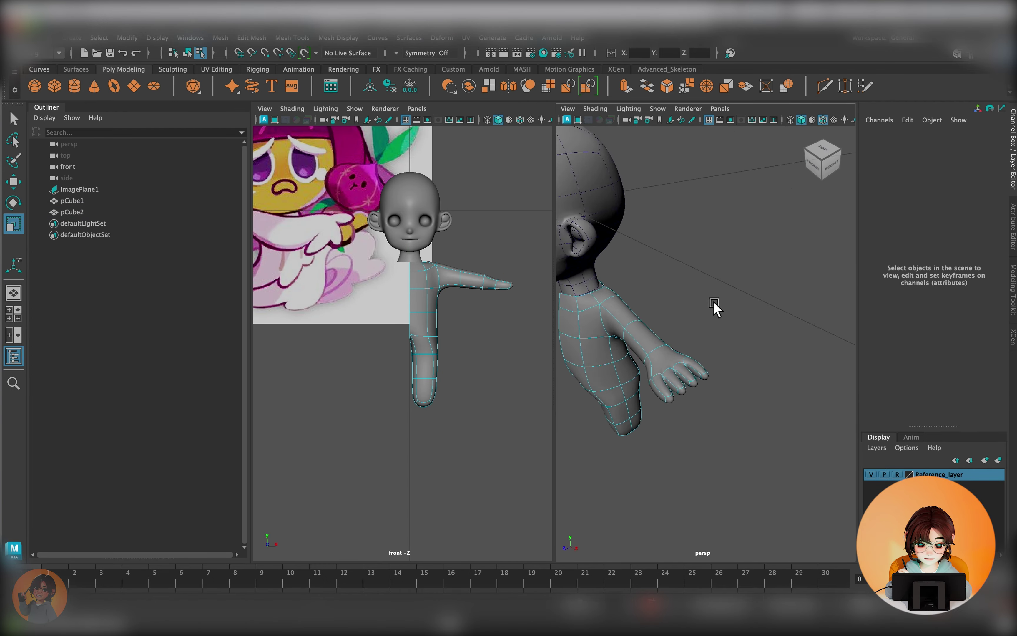
alt+drag(715, 307, 733, 420)
key(ctrl+z)
mouse_move(674, 409)
alt+mouse_down()
mouse_move(749, 409)
mouse_move(649, 206)
mouse_move(590, 345)
alt+mouse_up()
key(w)
scroll(439, 240, up, 5)
Step: Extrude the fingertip faces and select the fingertip vertex rows to shape
key(ctrl+e)
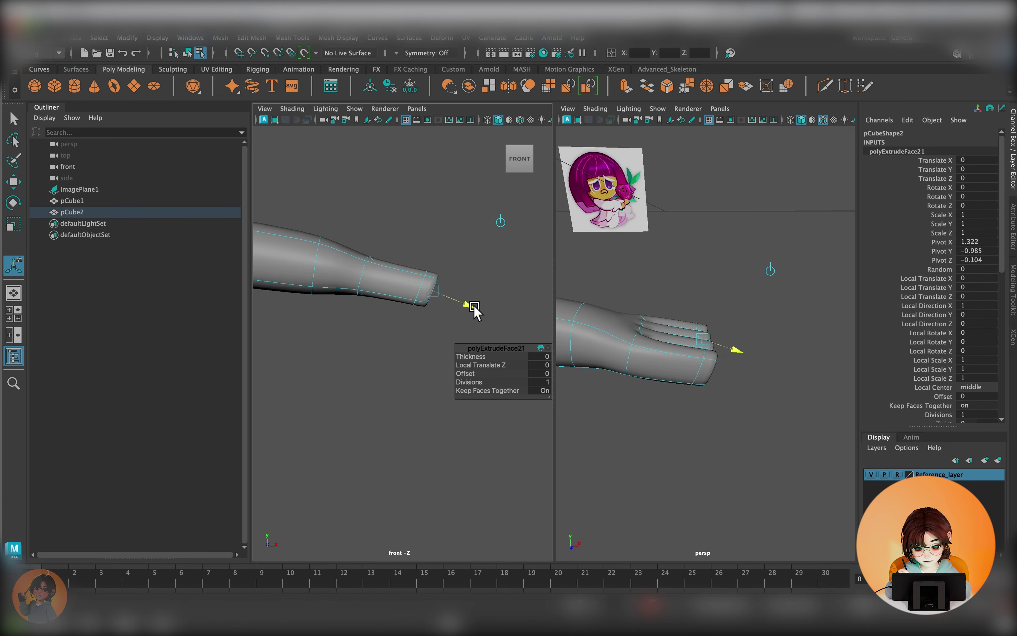
key(e)
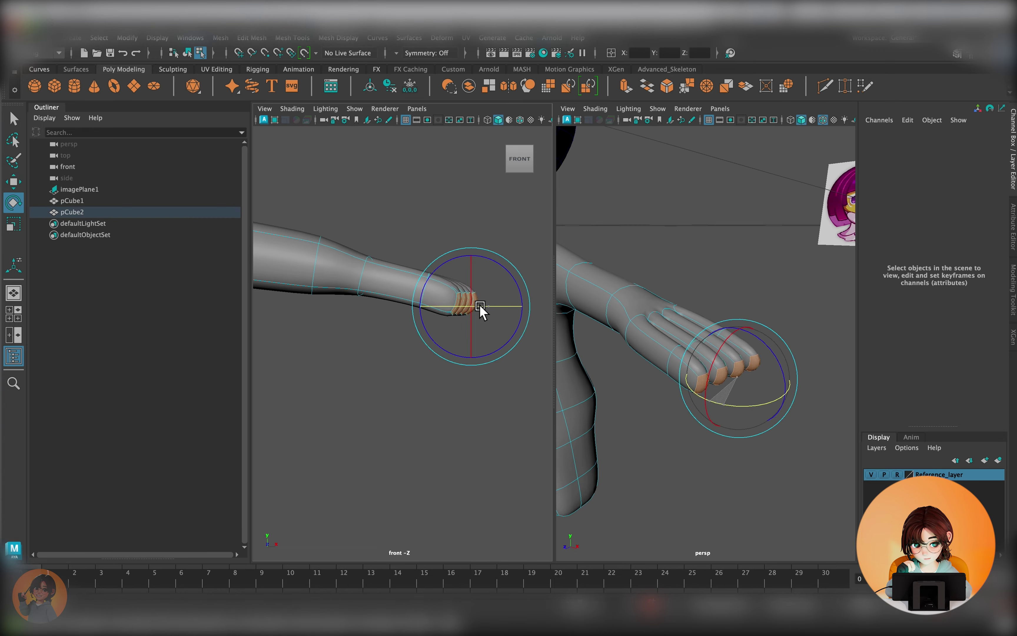
key(F9)
click(455, 307)
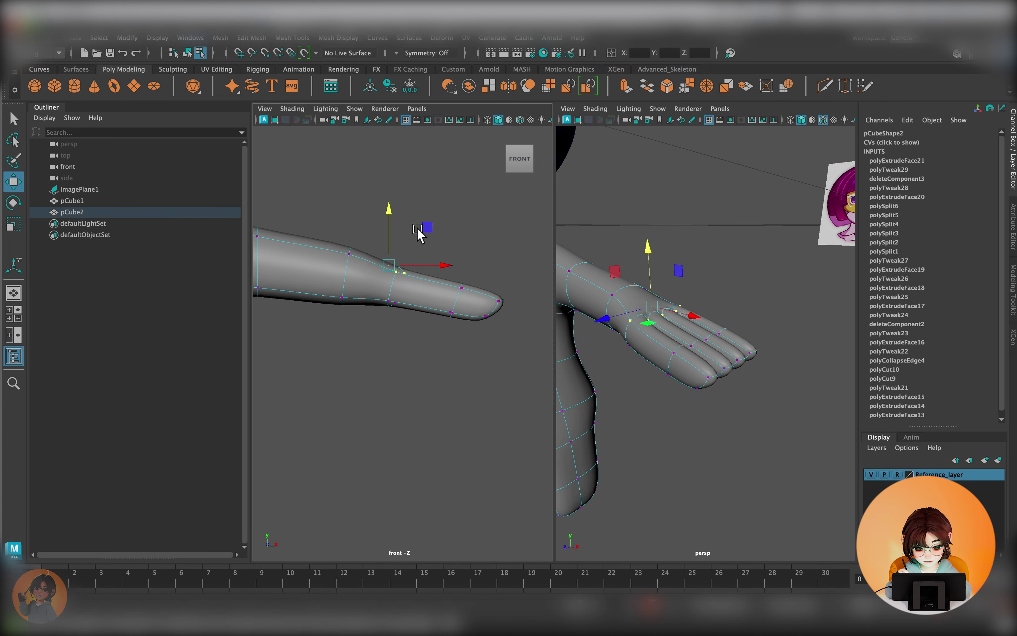
alt+drag(713, 362, 715, 295)
drag(409, 272, 385, 328)
Step: Extrude the knuckle-side faces and scale the ring into a raised thumb bump
mouse_move(714, 336)
alt+mouse_down()
mouse_move(708, 375)
mouse_move(643, 408)
mouse_move(681, 374)
alt+mouse_up()
key(ctrl+e)
shift+right_drag(682, 375, 694, 368)
alt+drag(783, 447, 677, 364)
right_drag(677, 363, 656, 366)
key(r)
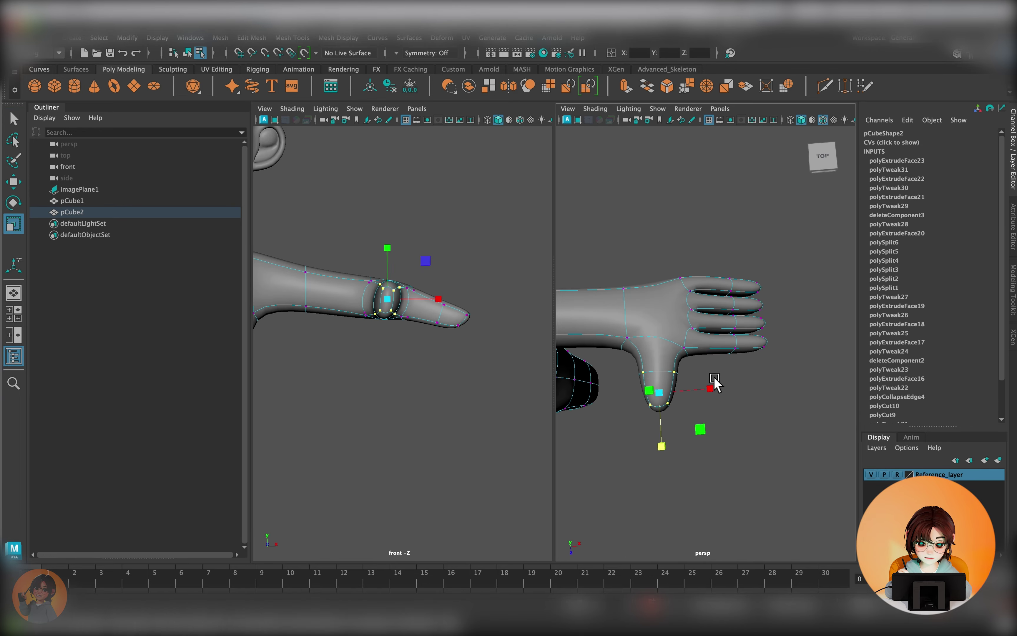
drag(674, 291, 672, 248)
key(f)
Step: Shift the thumb-tip vertices outward and rotate them toward the fingers
alt+drag(588, 319, 806, 389)
key(w)
scroll(768, 437, up, 2)
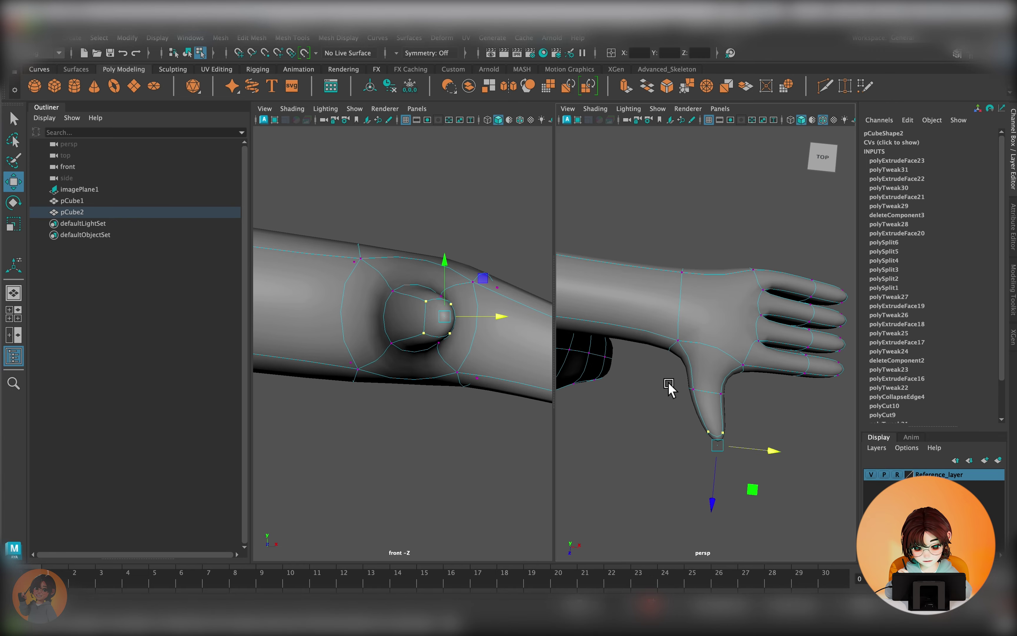
drag(766, 438, 790, 440)
mouse_move(790, 439)
alt+mouse_down()
mouse_move(737, 386)
mouse_move(722, 352)
mouse_move(752, 364)
alt+mouse_up()
mouse_move(798, 423)
alt+mouse_down()
mouse_move(797, 299)
mouse_move(731, 436)
mouse_move(761, 378)
alt+mouse_up()
key(e)
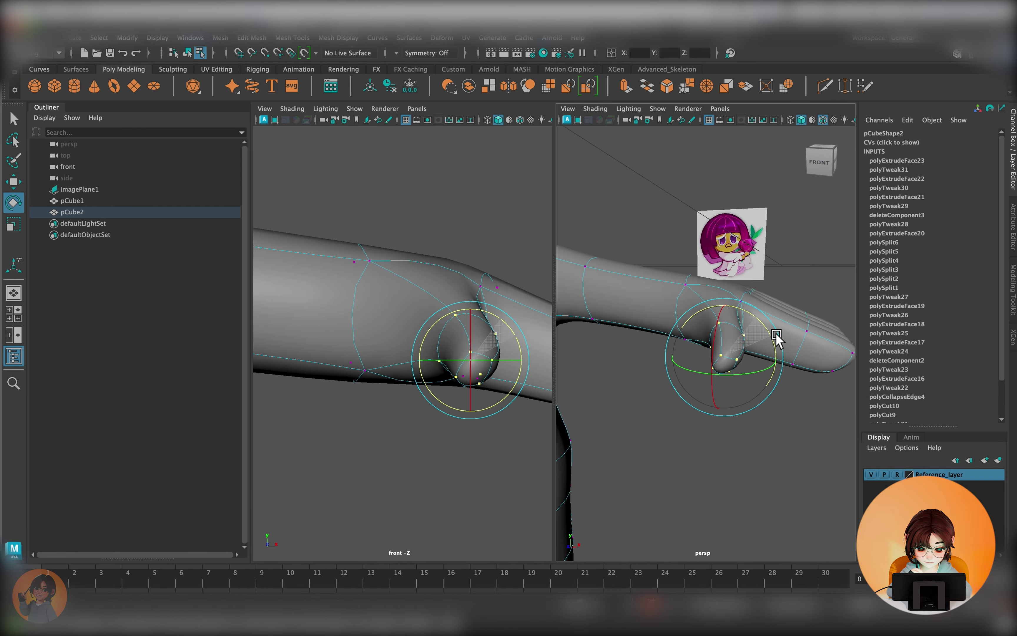
mouse_move(723, 321)
alt+mouse_down()
mouse_move(756, 391)
mouse_move(772, 397)
alt+mouse_up()
Step: Select the index fingertip and thumb-tip vertices for further refinement
scroll(466, 363, down, 3)
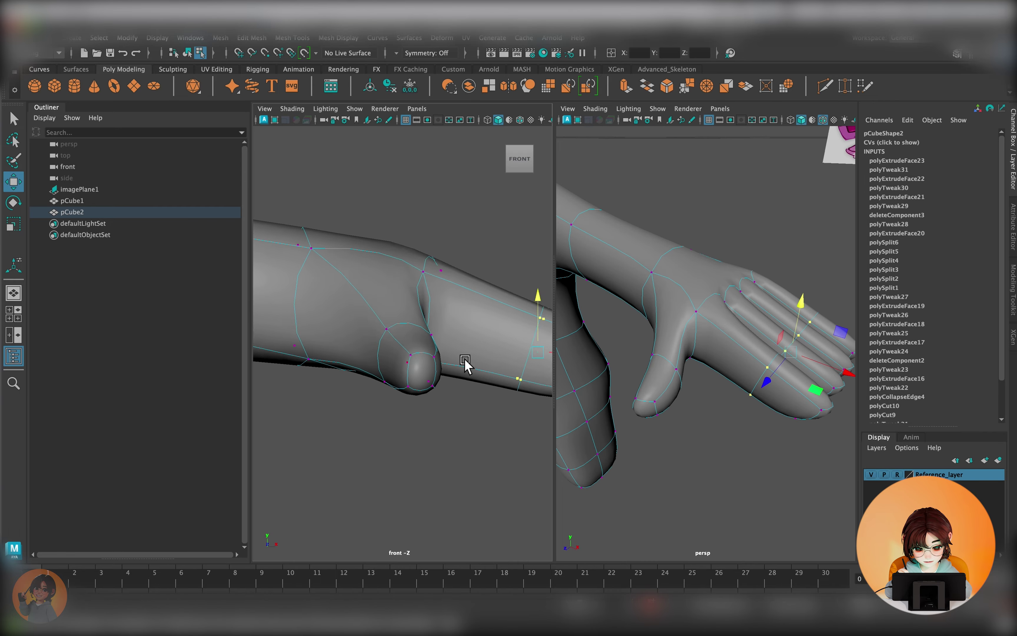
drag(382, 307, 423, 326)
key(r)
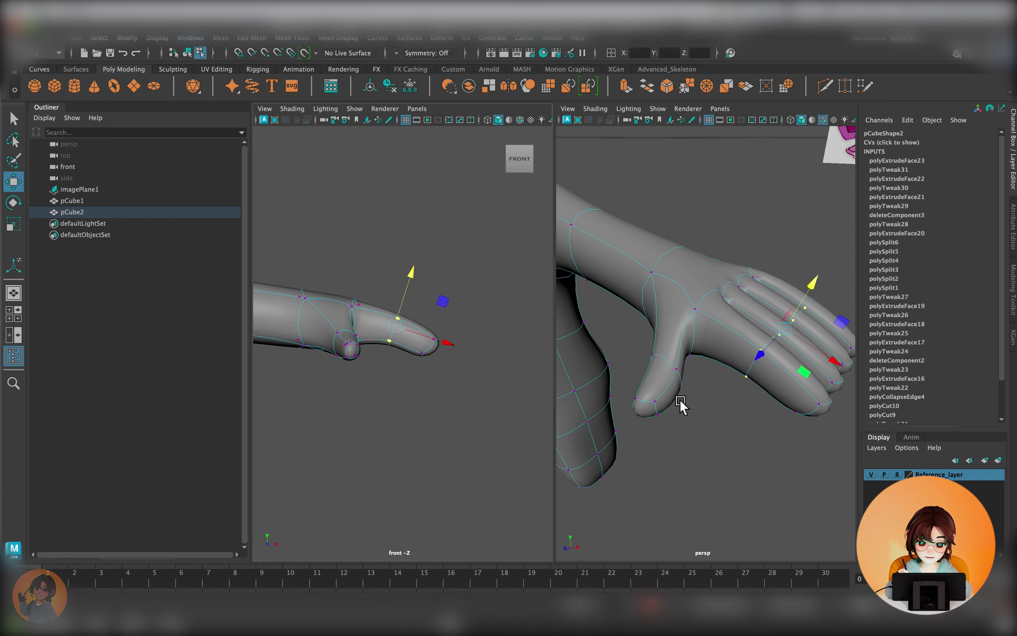
key(ctrl+z)
alt+drag(681, 405, 795, 335)
mouse_move(718, 334)
alt+mouse_down()
mouse_move(727, 268)
mouse_move(692, 352)
mouse_move(731, 396)
mouse_move(765, 318)
mouse_move(613, 391)
alt+mouse_up()
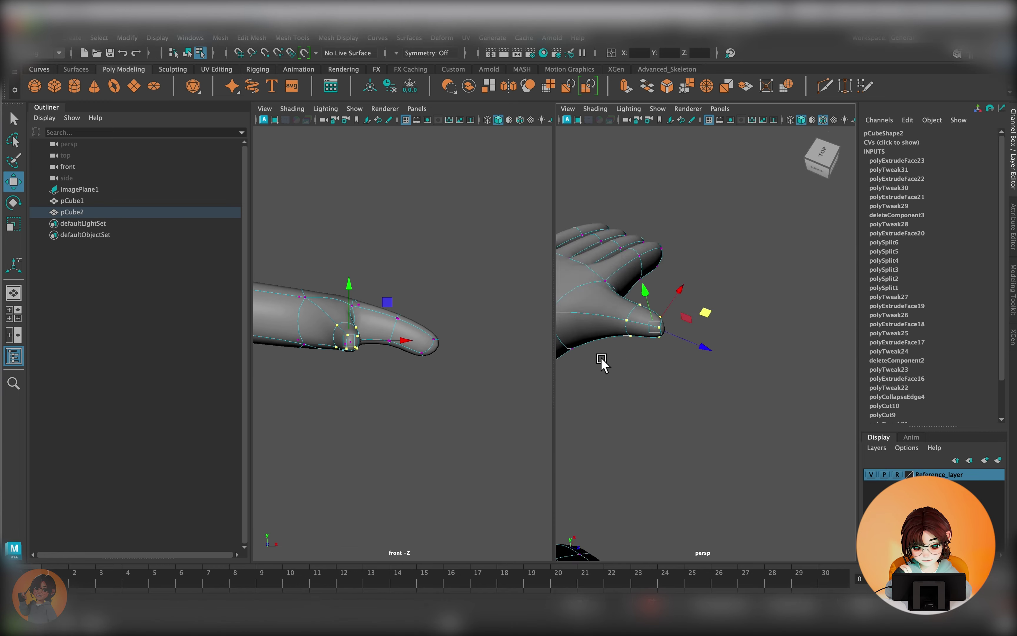
alt+right_drag(722, 333, 731, 375)
Step: Select the body mesh and zoom in close on the fingertips
alt+drag(732, 374, 711, 318)
right_drag(660, 246, 705, 223)
click(501, 372)
key(shift+a)
click(393, 345)
key(f)
alt+drag(750, 345, 757, 379)
alt+right_drag(757, 378, 765, 416)
mouse_move(765, 415)
alt+mouse_down()
mouse_move(742, 407)
mouse_move(743, 395)
mouse_move(629, 380)
mouse_move(670, 495)
alt+mouse_up()
alt+right_drag(670, 495, 671, 414)
alt+drag(670, 414, 555, 378)
scroll(446, 330, up, 5)
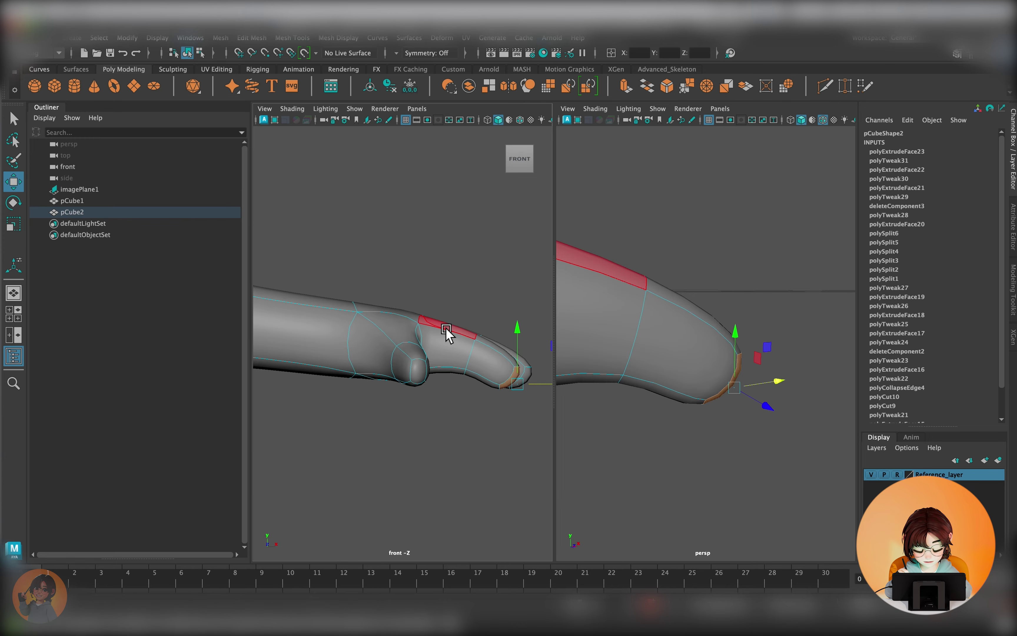
scroll(722, 403, down, 5)
Step: Reshape the fingertip vertices in vertex mode
alt+drag(722, 402, 672, 402)
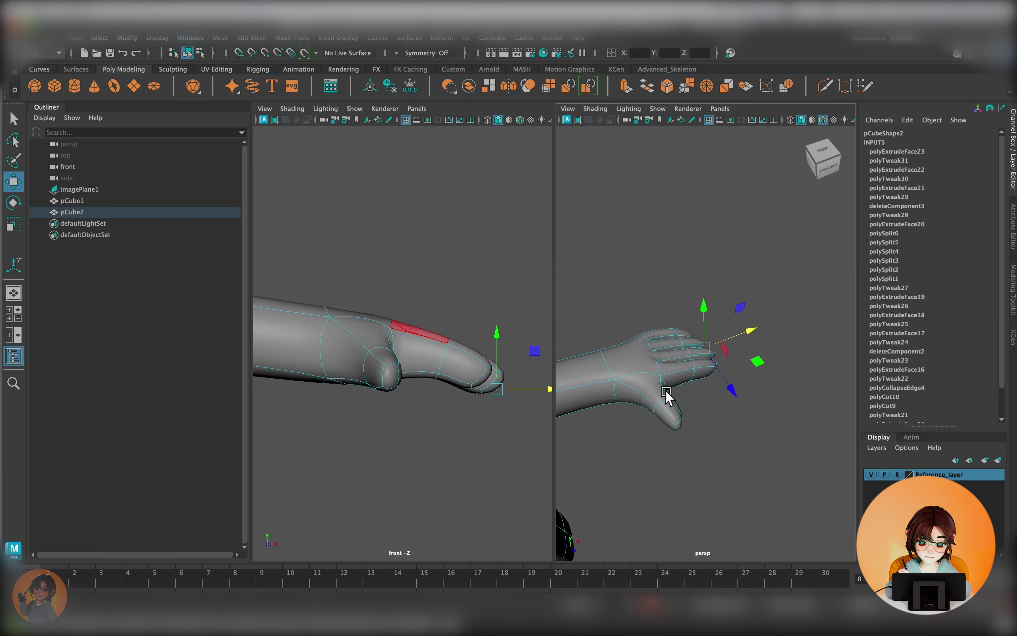
right_drag(447, 300, 420, 302)
mouse_move(673, 378)
alt+mouse_down()
mouse_move(740, 351)
mouse_move(689, 362)
alt+mouse_up()
drag(430, 290, 418, 279)
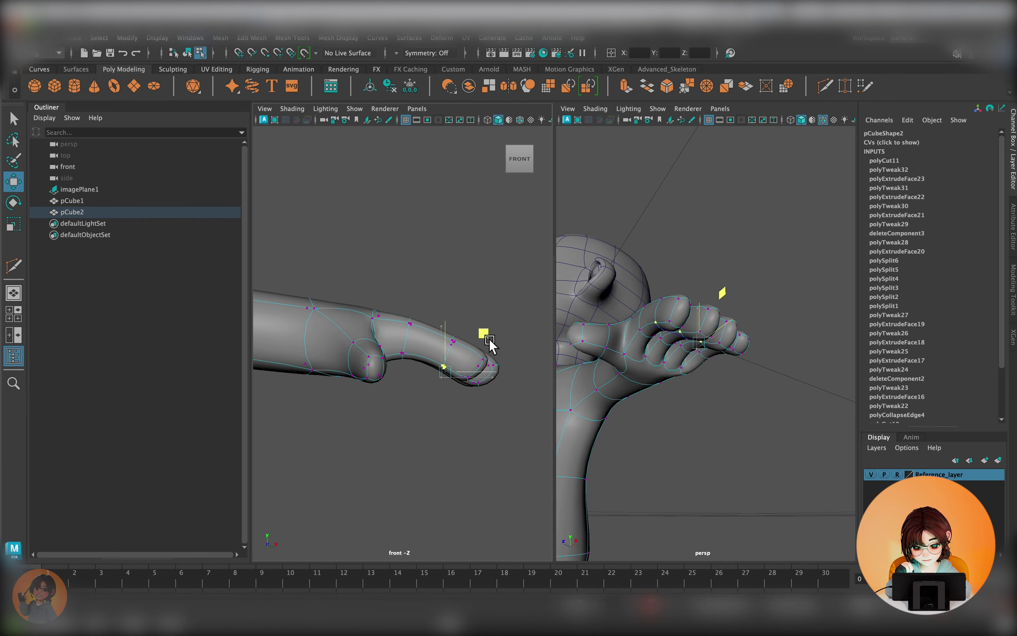
Step: Return to object mode, frame the whole body, and turn off smooth preview
mouse_move(673, 379)
alt+mouse_down()
mouse_move(658, 398)
mouse_move(744, 397)
alt+mouse_up()
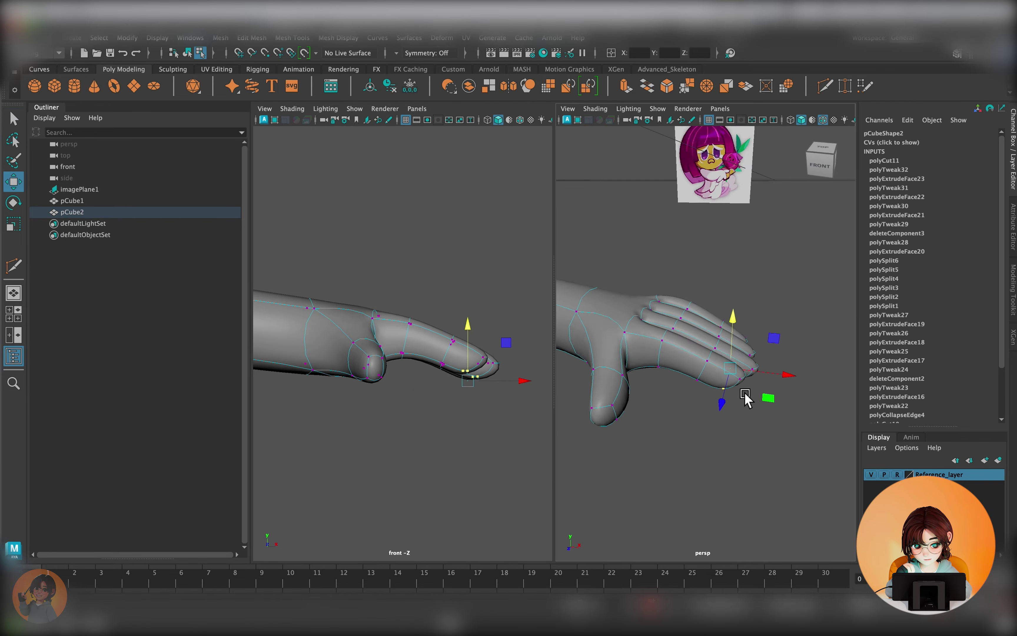
right_drag(461, 297, 522, 280)
key(shift+f)
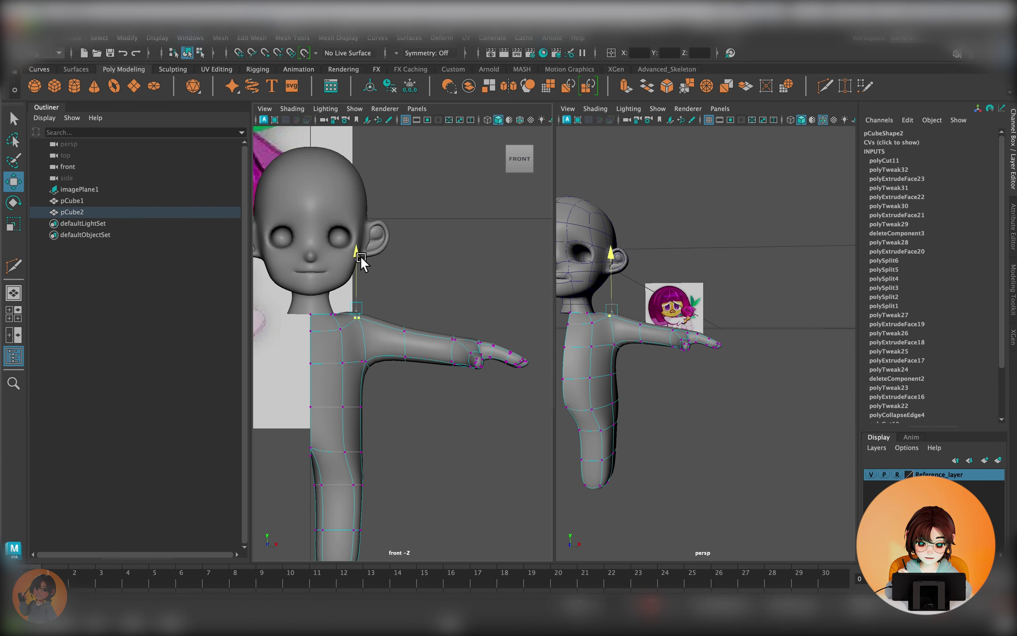
scroll(360, 259, down, 3)
scroll(360, 258, up, 5)
key(1)
scroll(467, 352, up, 3)
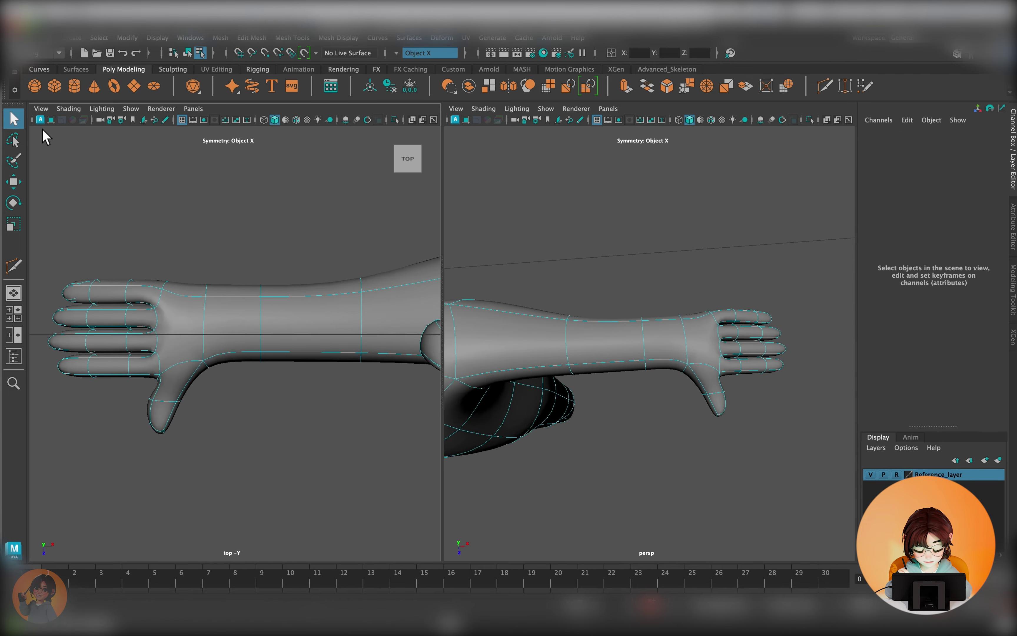
Step: In the front view, select the shin face loop and pull the knee-level vertices upward
key(space)
drag(311, 325, 311, 357)
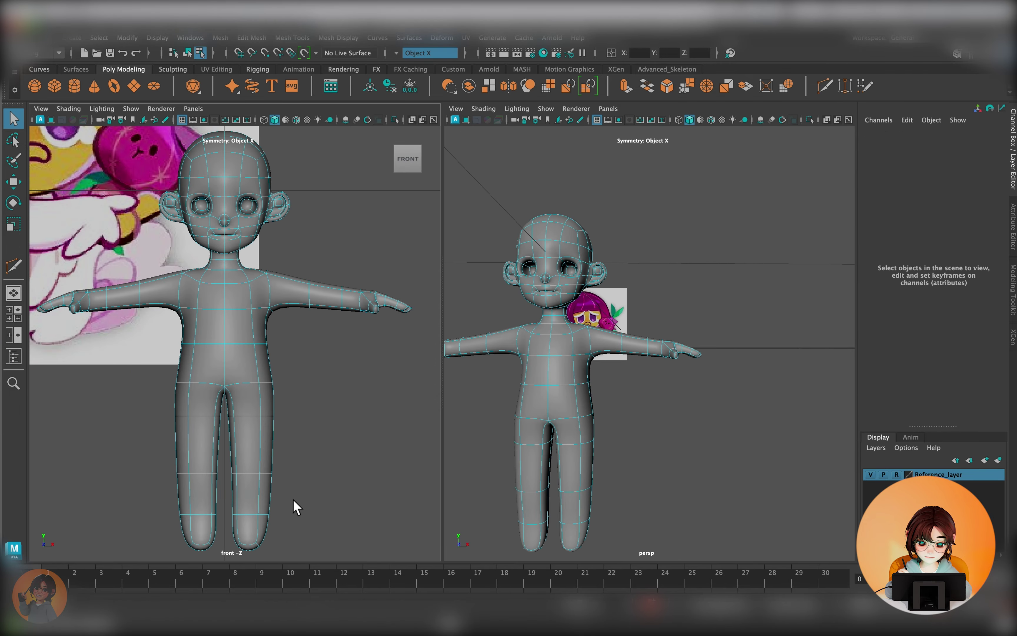
double_click(269, 497)
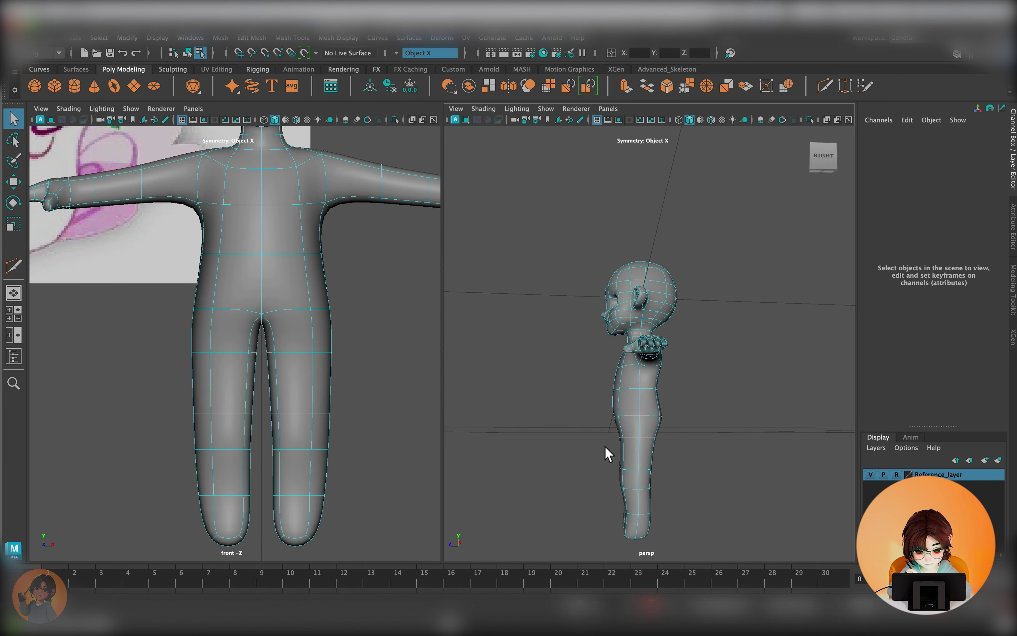
scroll(622, 438, up, 5)
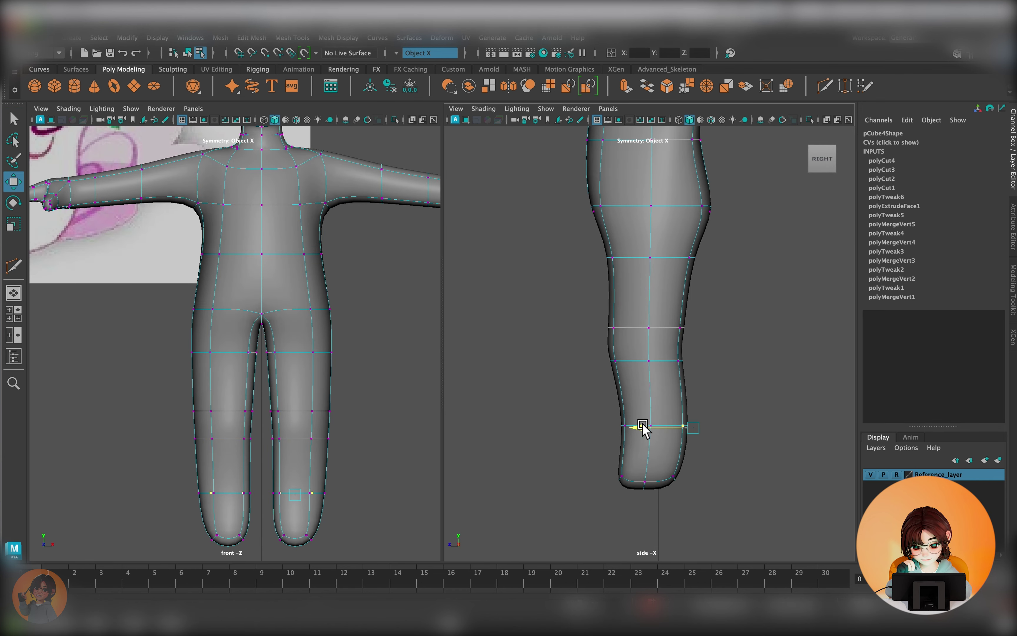
drag(614, 501, 654, 389)
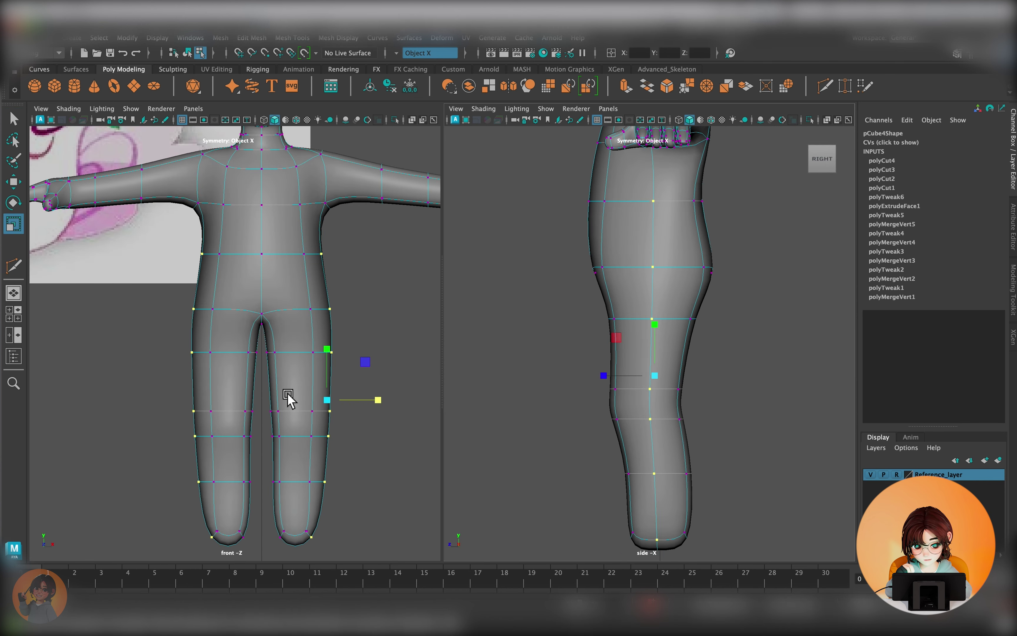
scroll(652, 439, down, 3)
scroll(661, 506, down, 2)
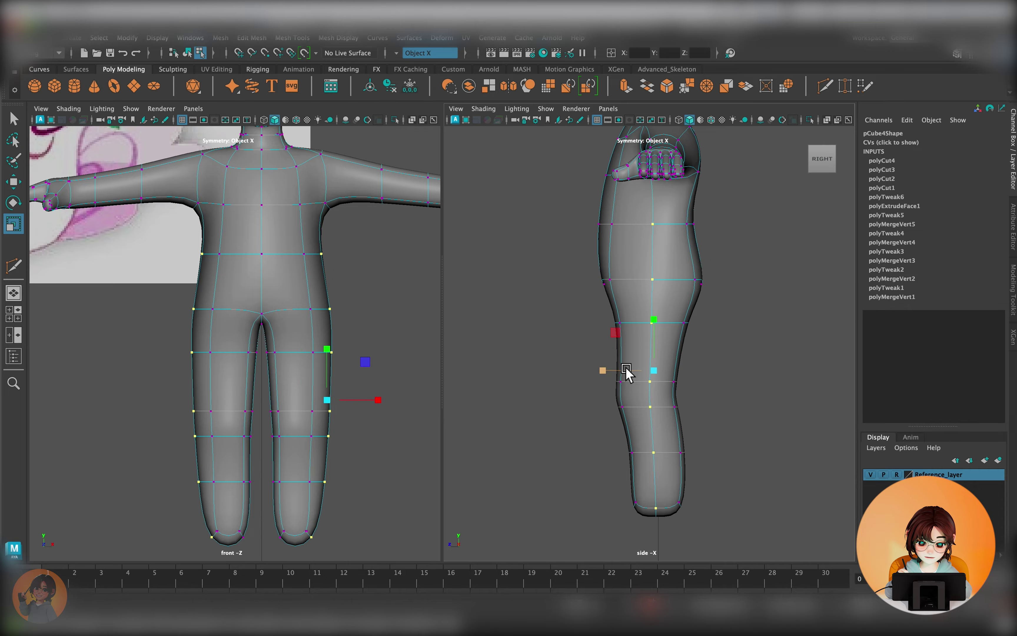
Step: Orbit the perspective view to inspect the reshaped legs from new angles
key(space)
mouse_move(627, 372)
mouse_down()
mouse_move(544, 218)
mouse_move(349, 301)
mouse_up()
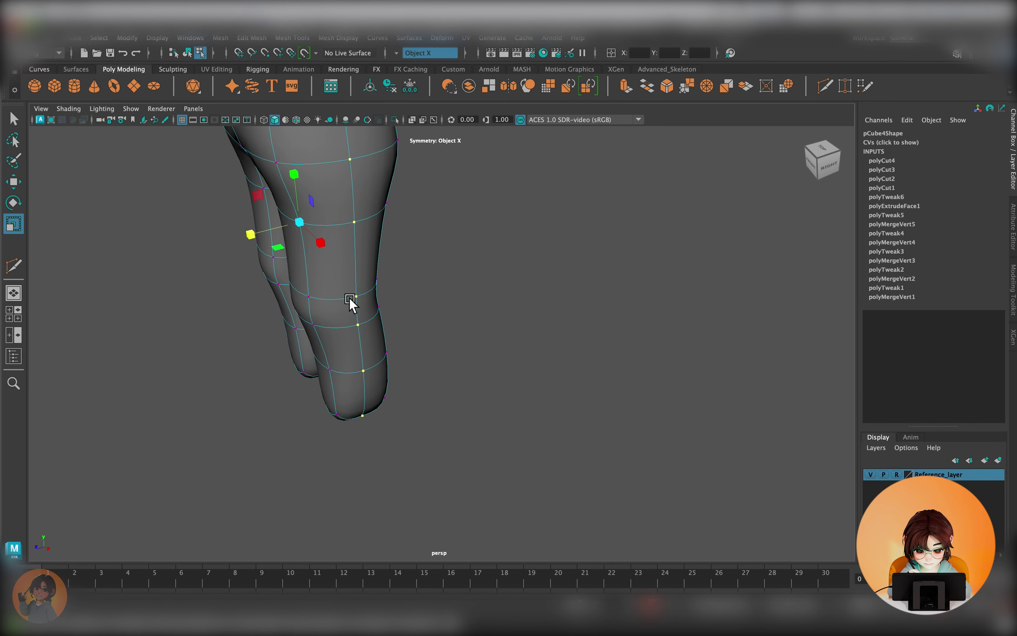
key(space)
mouse_move(538, 300)
alt+mouse_down()
mouse_move(770, 313)
mouse_move(626, 288)
alt+mouse_up()
key(space)
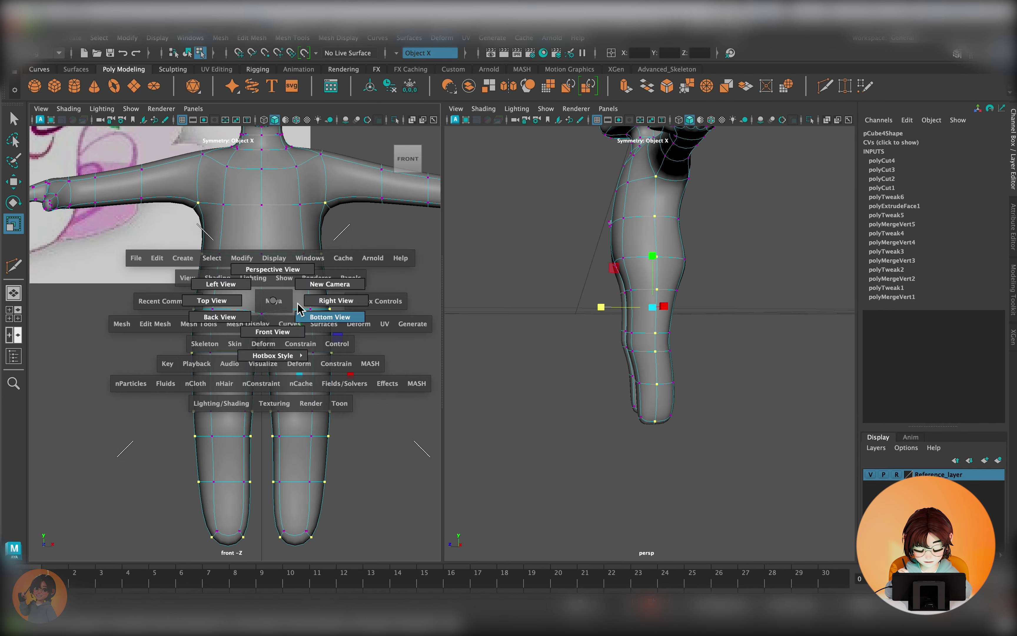
Step: Select and adjust an ankle vertex in the side view
drag(273, 301, 336, 300)
key(w)
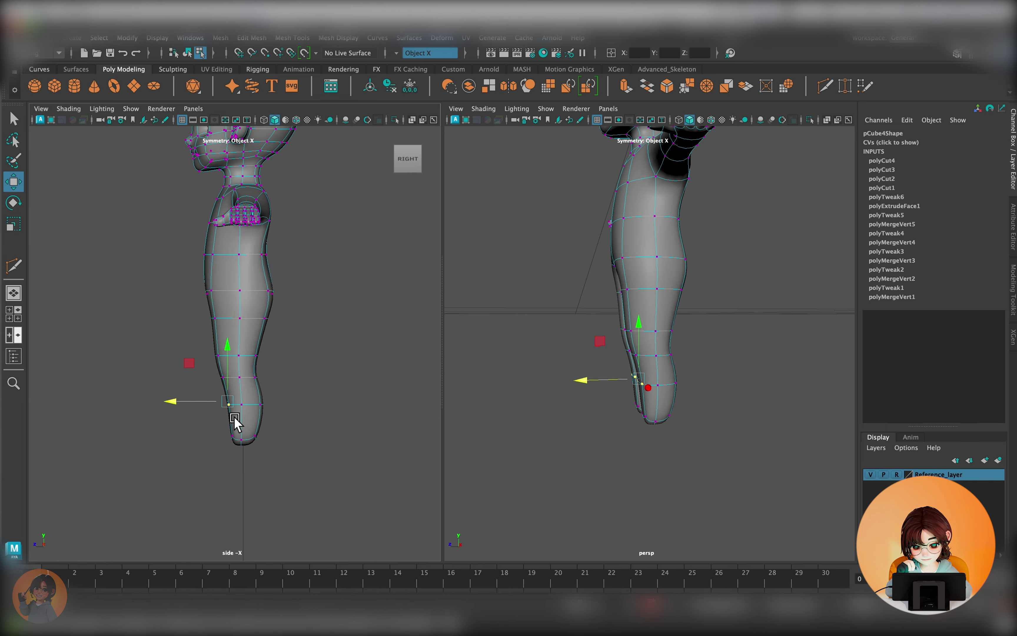
scroll(345, 318, down, 5)
click(345, 318)
scroll(311, 322, up, 10)
scroll(141, 352, down, 5)
scroll(393, 340, down, 8)
click(381, 347)
Step: Return to the front view and place a new polygon sphere at the head
alt+drag(547, 336, 685, 333)
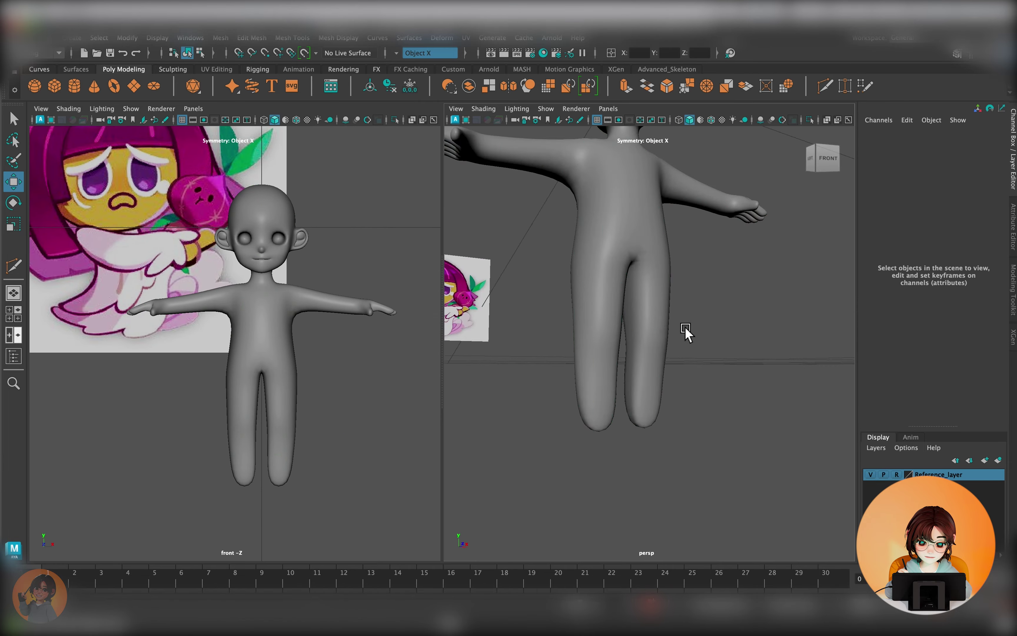
click(286, 349)
click(354, 357)
scroll(334, 365, up, 5)
shift+right_drag(258, 286, 258, 250)
Step: Scale the new sphere down to about 0.293
key(e)
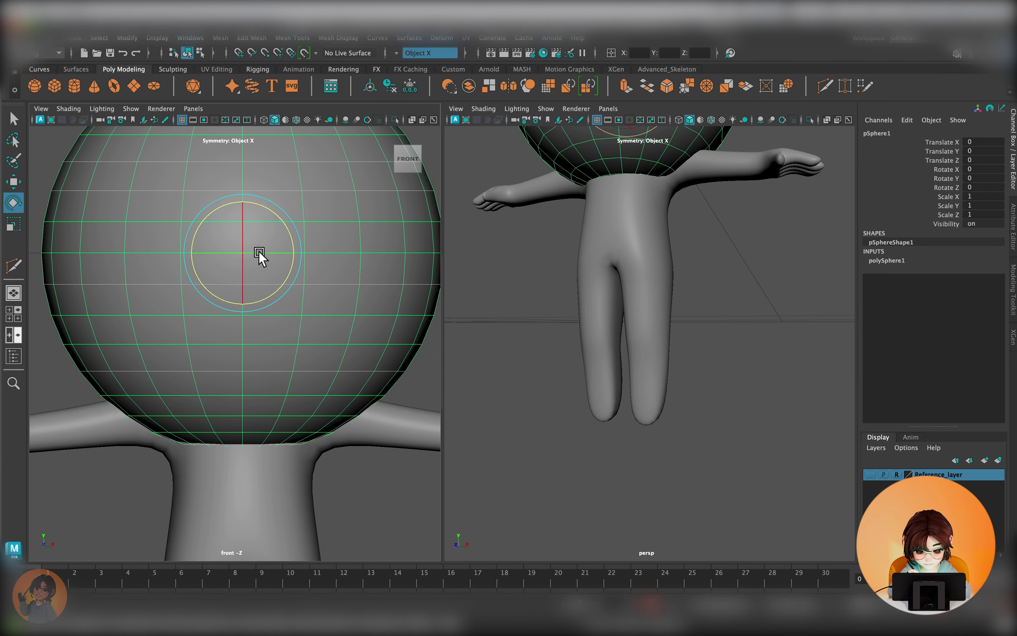
key(r)
drag(248, 255, 7, 261)
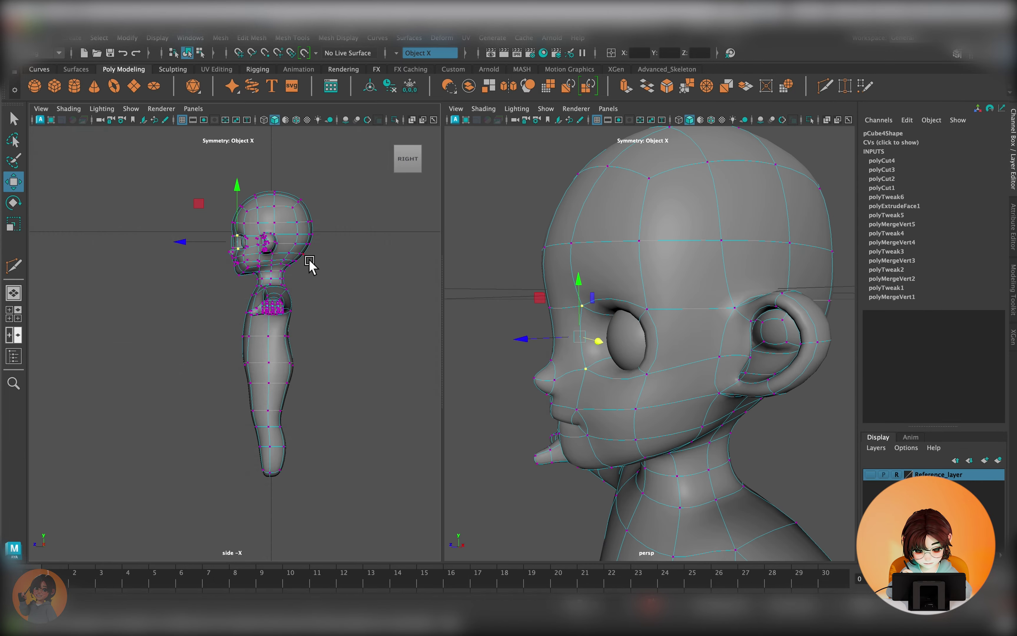
scroll(310, 264, up, 5)
Step: Raise the brow vertex above the eye and check the face from the side
mouse_move(546, 349)
alt+mouse_down()
mouse_move(613, 352)
mouse_move(676, 385)
alt+mouse_up()
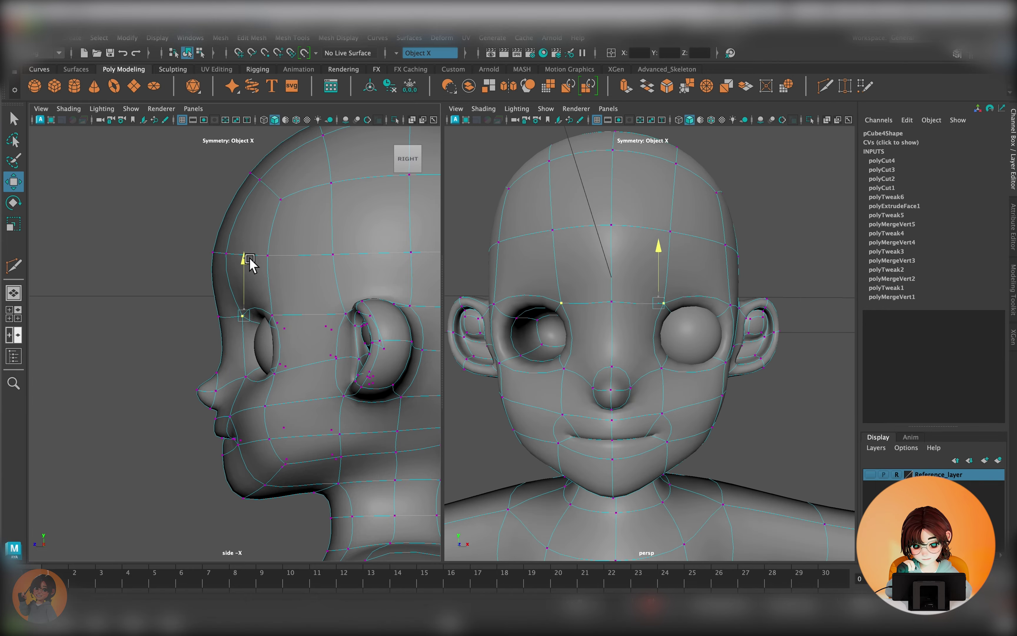
mouse_move(632, 436)
alt+mouse_down()
mouse_move(647, 370)
mouse_move(718, 321)
alt+mouse_up()
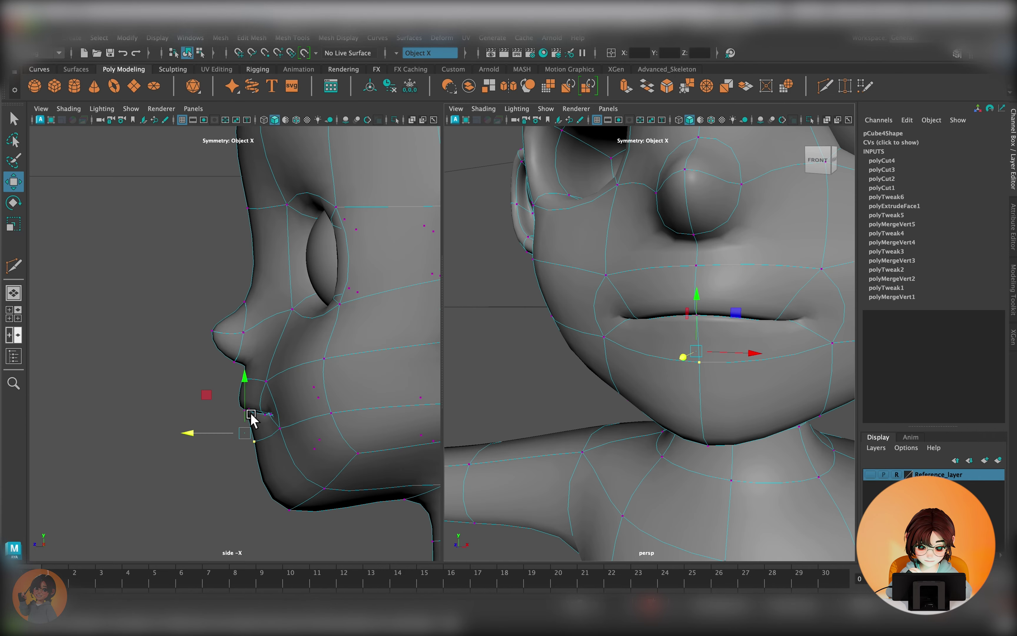
alt+drag(693, 231, 613, 290)
drag(273, 349, 225, 455)
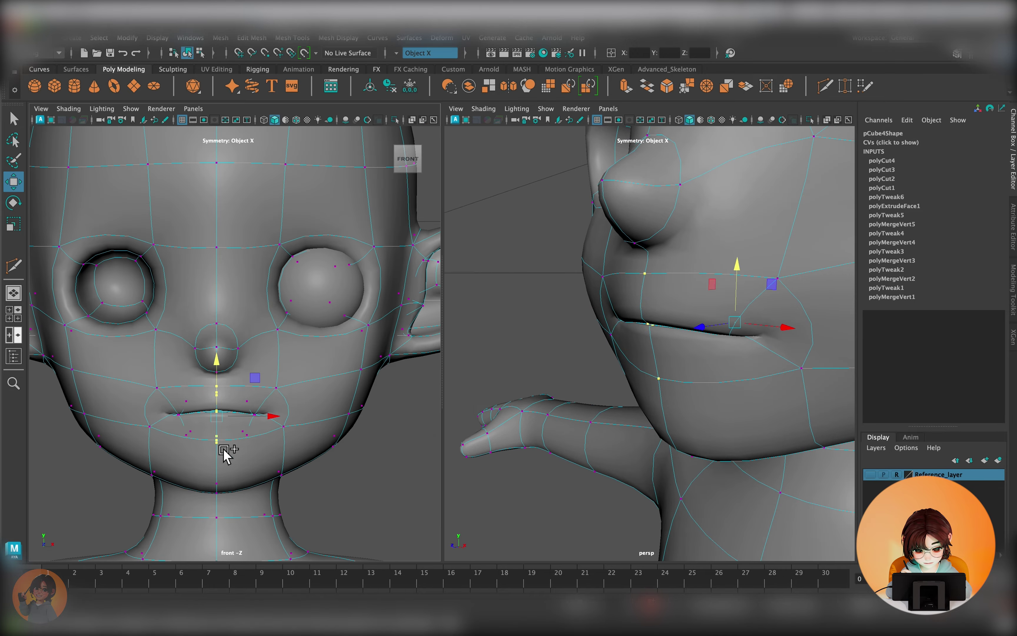
scroll(381, 391, down, 5)
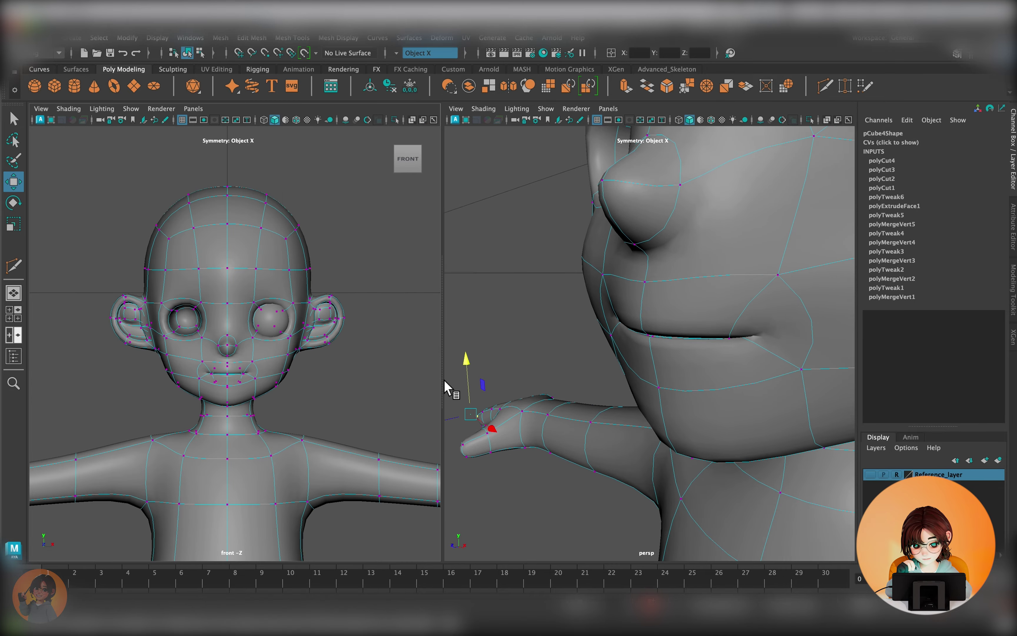
alt+drag(601, 238, 668, 334)
Step: Adjust the mouth-corner vertices using the framed front and side views
key(shift+f)
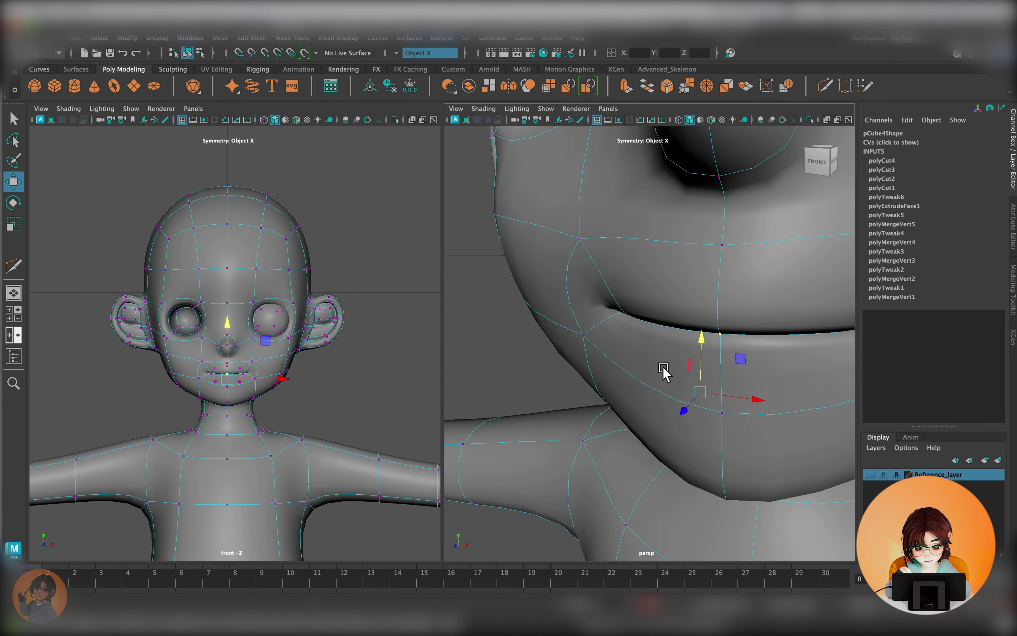
alt+right_drag(615, 332, 622, 369)
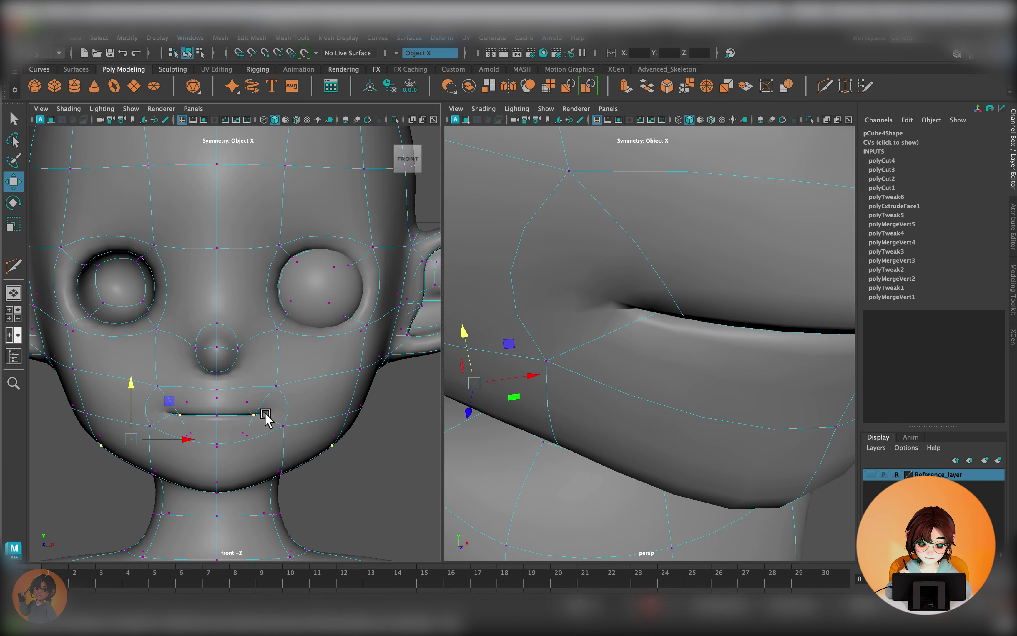
click(254, 414)
mouse_move(591, 390)
alt+mouse_down()
mouse_move(634, 357)
mouse_move(605, 370)
mouse_move(656, 395)
alt+mouse_up()
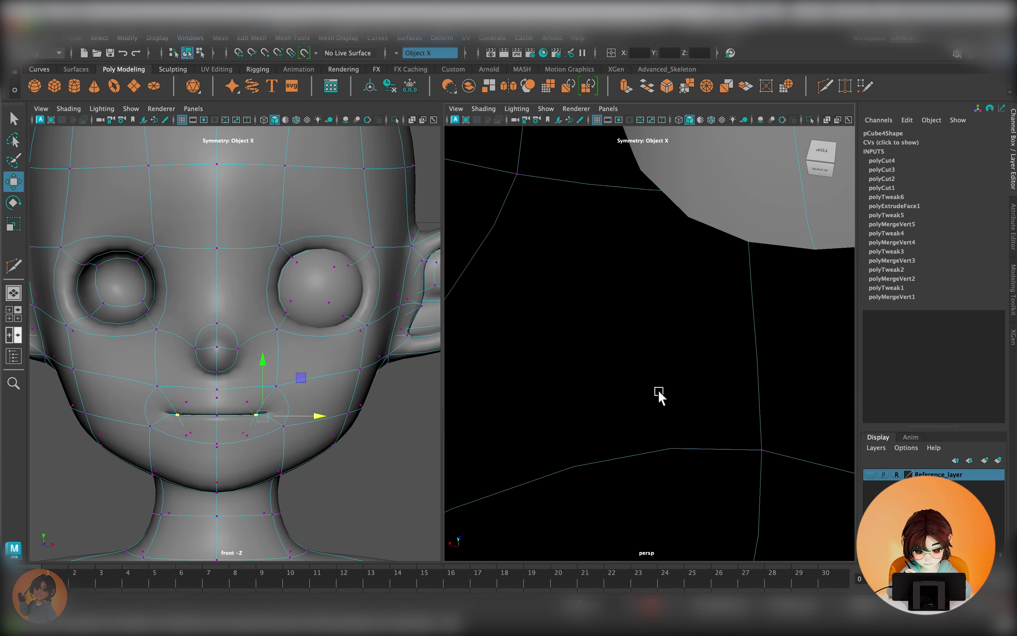
alt+right_drag(657, 396, 645, 320)
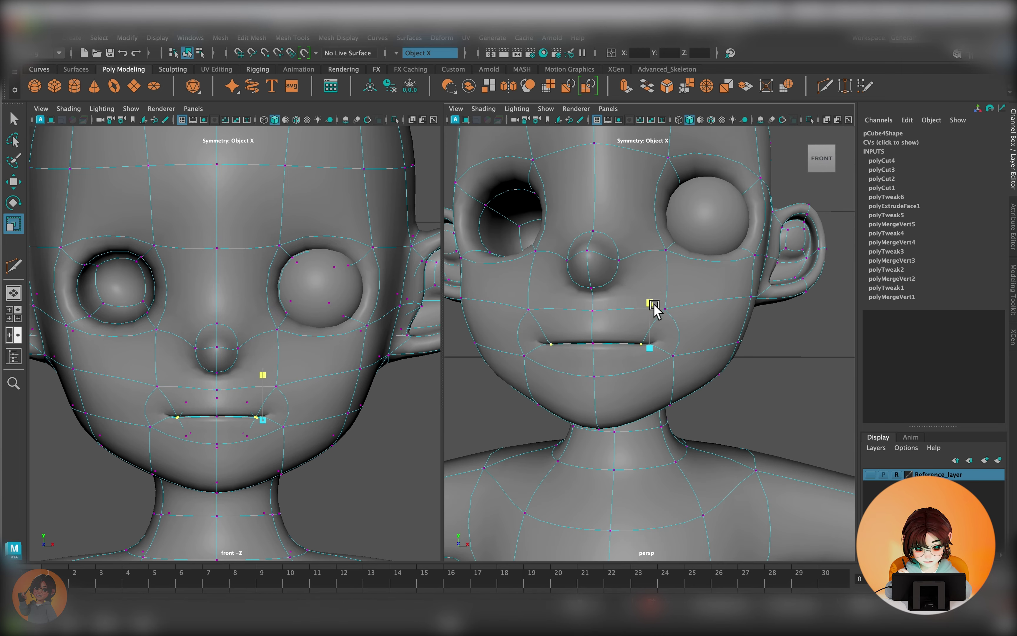
right_drag(604, 307, 608, 302)
key(w)
click(384, 385)
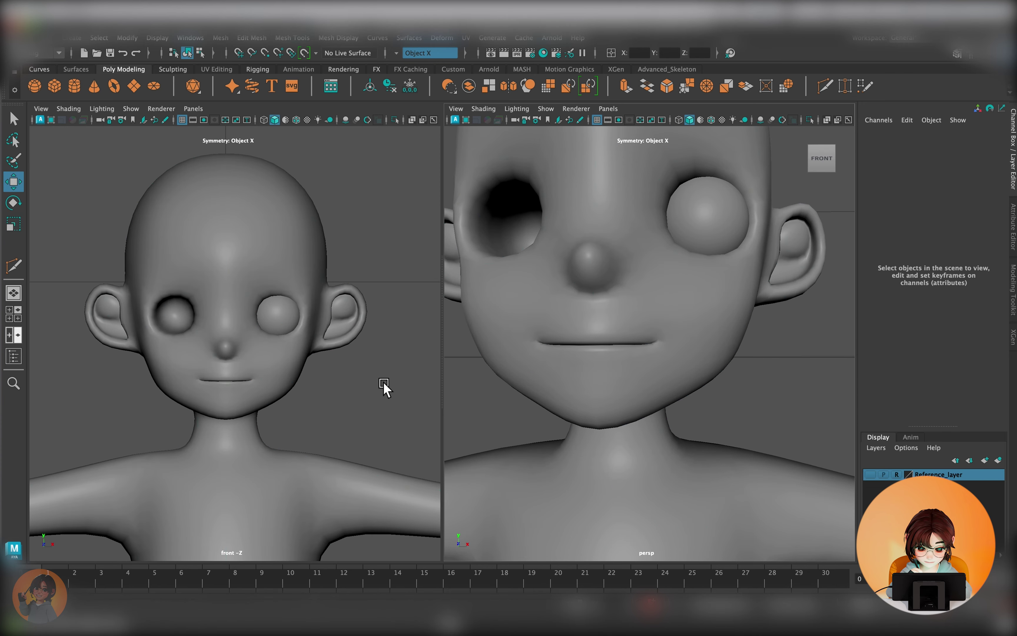
Step: Pull the upper lip vertex into shape and select a chin vertex
scroll(265, 348, up, 5)
click(290, 416)
middle_drag(290, 415, 230, 366)
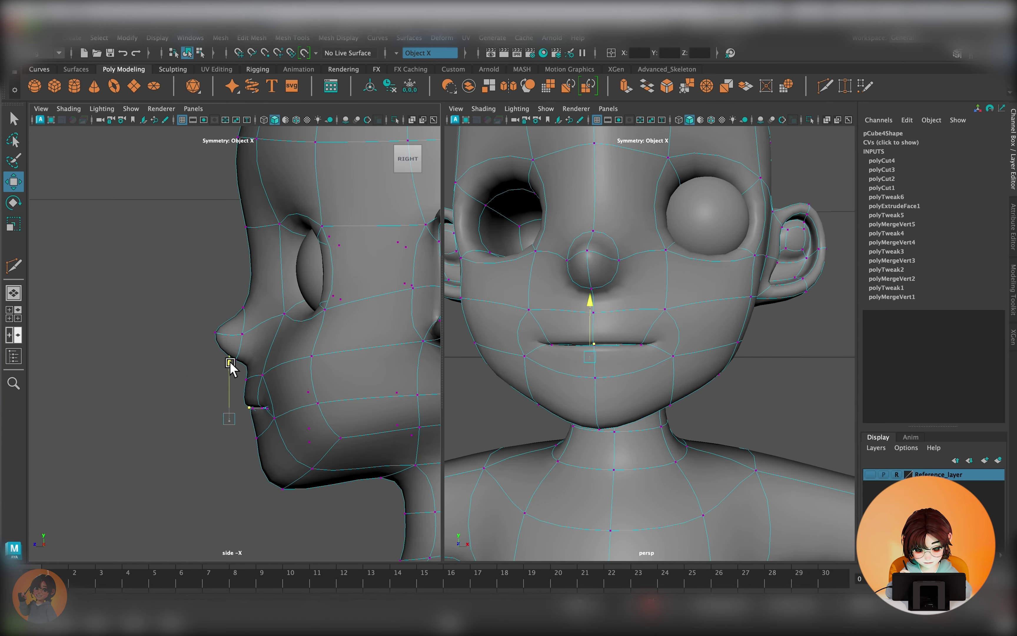
click(258, 438)
scroll(196, 381, down, 5)
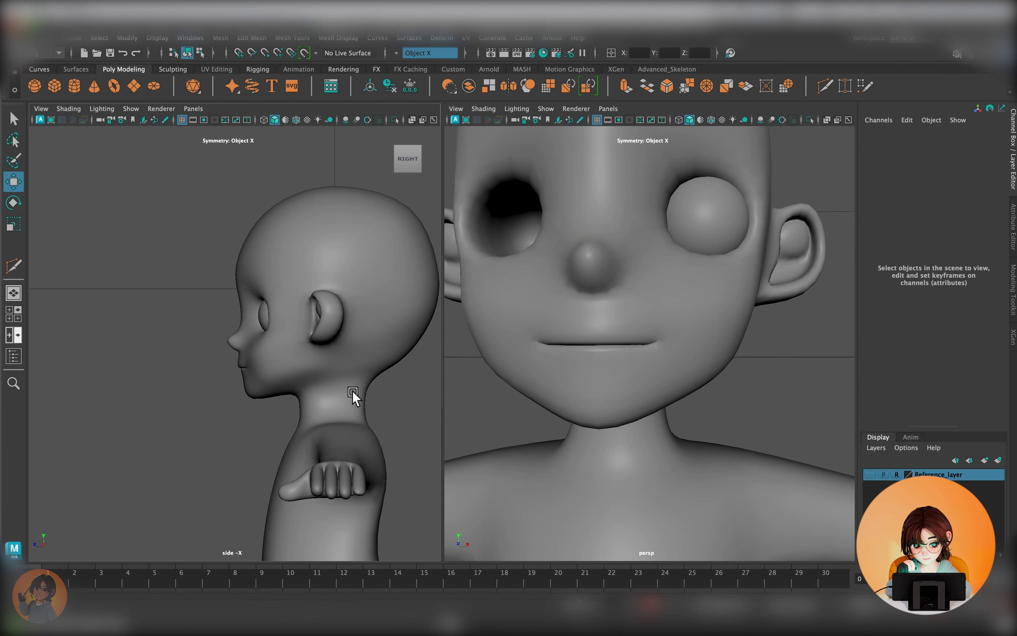
scroll(376, 269, up, 1)
Step: Orbit to the hand and select finger vertices with Scale active
right_drag(345, 293, 404, 279)
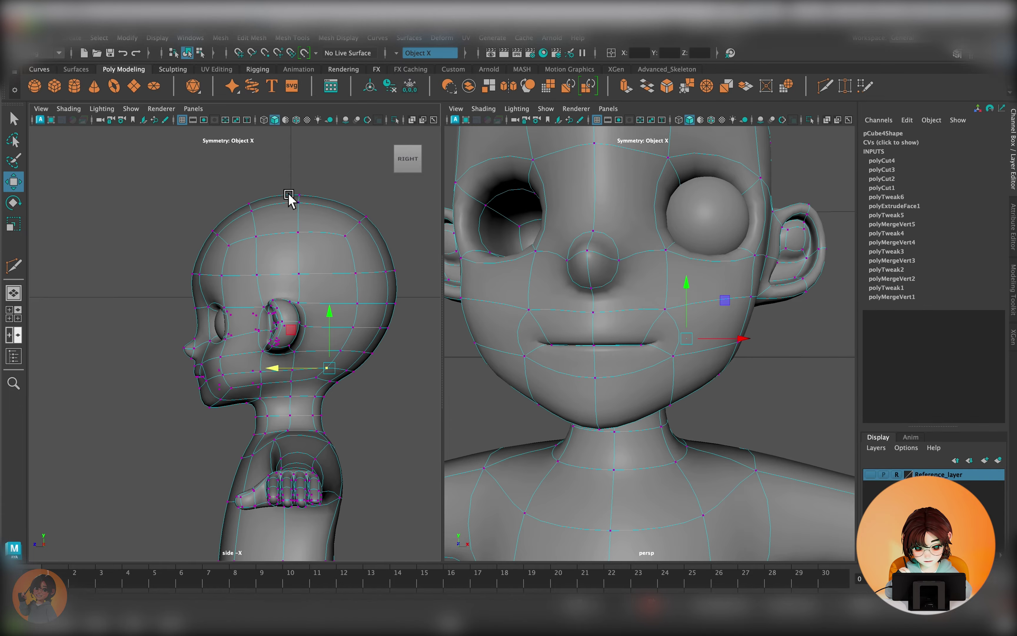
right_drag(244, 195, 307, 188)
click(681, 386)
key(r)
mouse_move(699, 455)
alt+mouse_down()
mouse_move(636, 472)
mouse_move(669, 348)
mouse_move(749, 382)
mouse_move(615, 375)
alt+mouse_up()
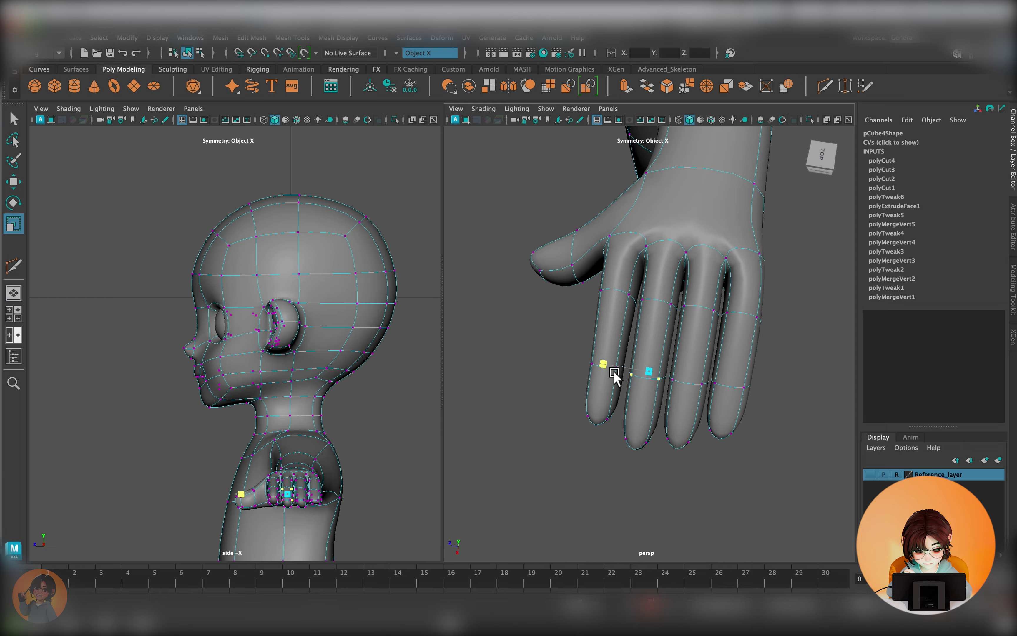
Step: Enter vertex mode and marquee-select the thumb vertices
mouse_move(739, 321)
alt+mouse_down()
mouse_move(708, 415)
mouse_move(663, 236)
alt+mouse_up()
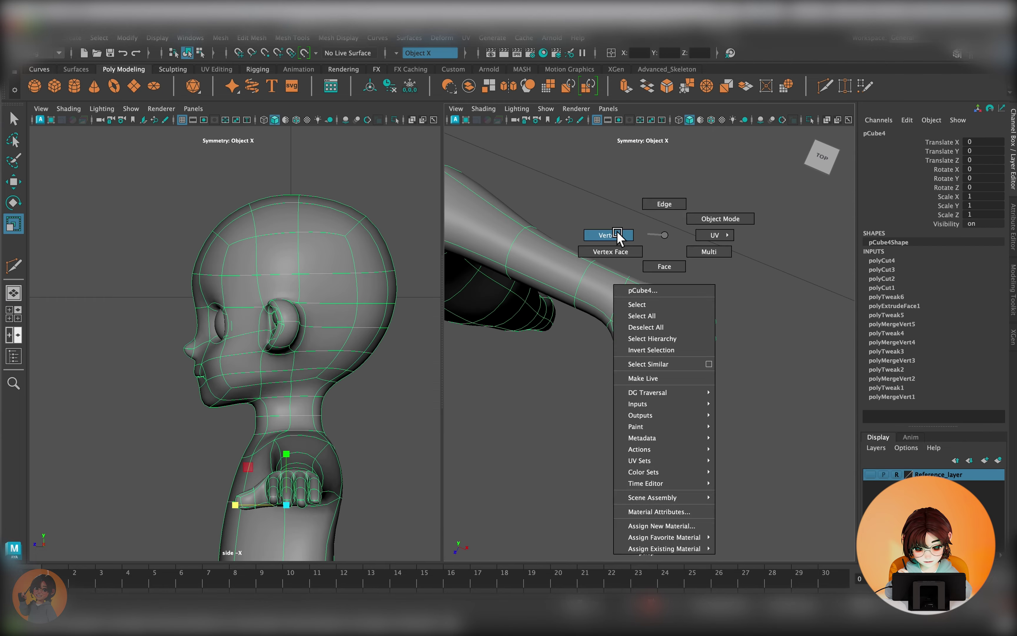
right_drag(663, 236, 602, 233)
drag(373, 418, 316, 445)
alt+drag(595, 218, 734, 311)
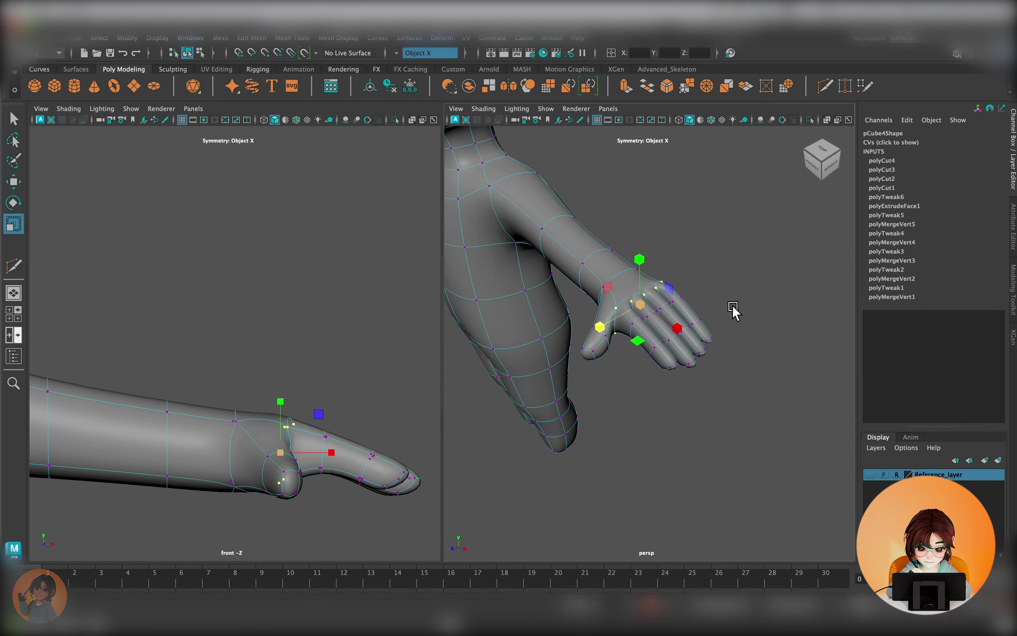
key(w)
alt+middle_drag(352, 461, 318, 419)
drag(386, 468, 277, 386)
key(ctrl+z)
alt+drag(826, 384, 602, 355)
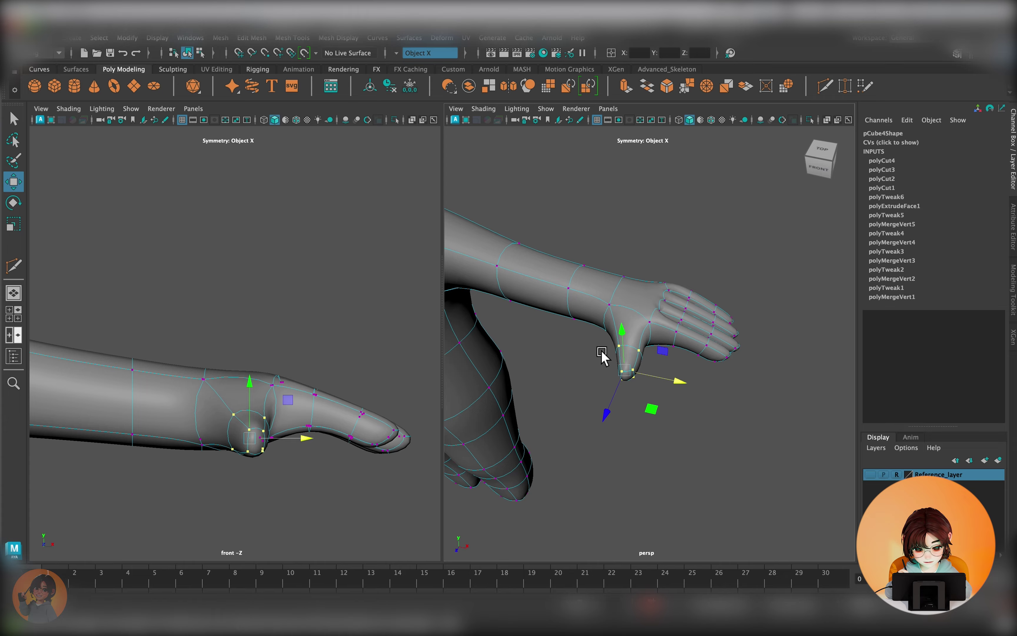
Step: Nudge the thumb vertices into position with Move and Rotate
key(e)
mouse_move(672, 429)
alt+mouse_down()
mouse_move(749, 409)
mouse_move(773, 333)
mouse_move(750, 391)
alt+mouse_up()
click(311, 411)
key(a)
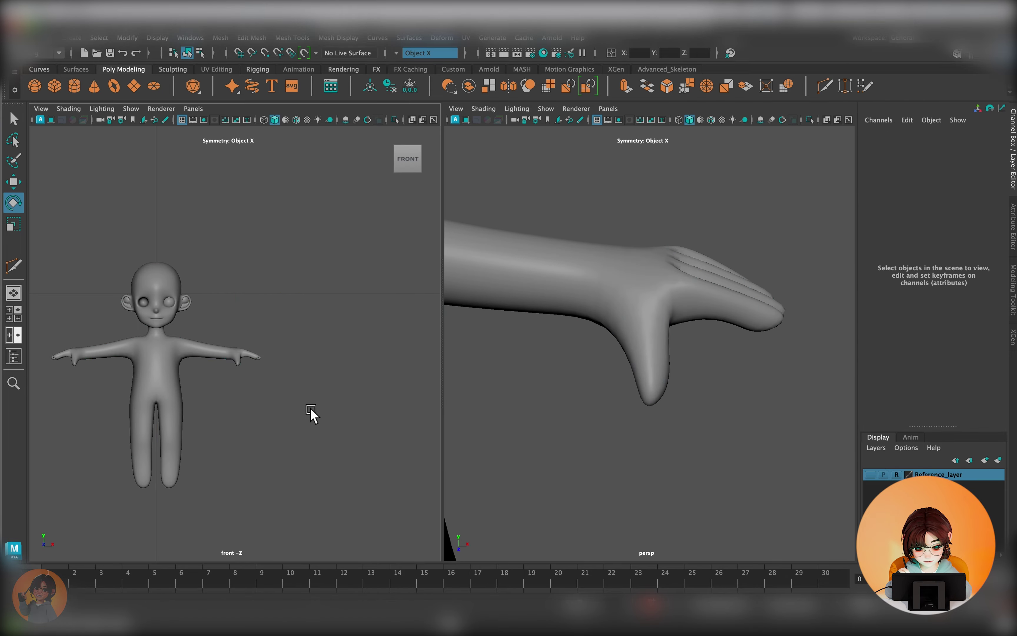
key(ctrl+z)
key(w)
mouse_move(656, 392)
alt+mouse_down()
mouse_move(696, 410)
mouse_move(688, 357)
mouse_move(751, 324)
alt+mouse_up()
key(e)
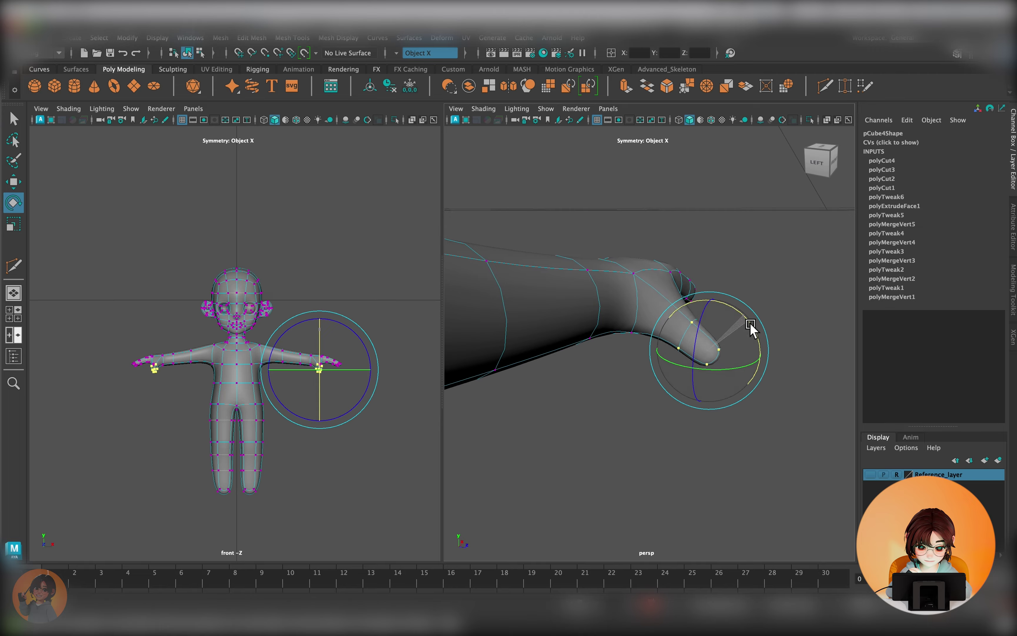
mouse_move(722, 395)
alt+mouse_down()
mouse_move(691, 345)
mouse_move(681, 294)
alt+mouse_up()
key(w)
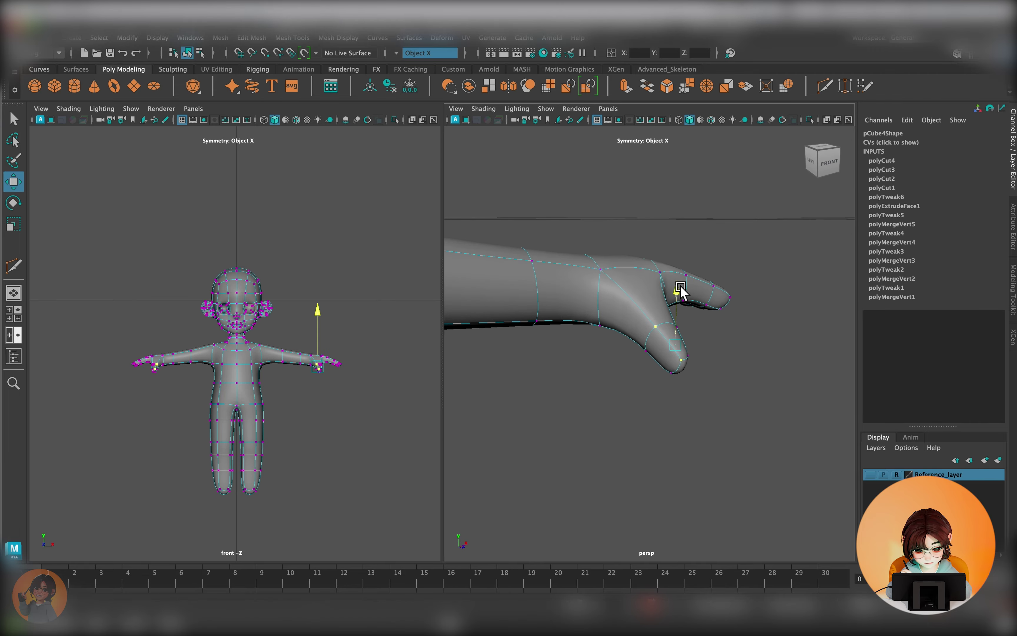
mouse_move(675, 448)
alt+mouse_down()
mouse_move(625, 315)
mouse_move(651, 296)
alt+mouse_up()
drag(651, 295, 655, 290)
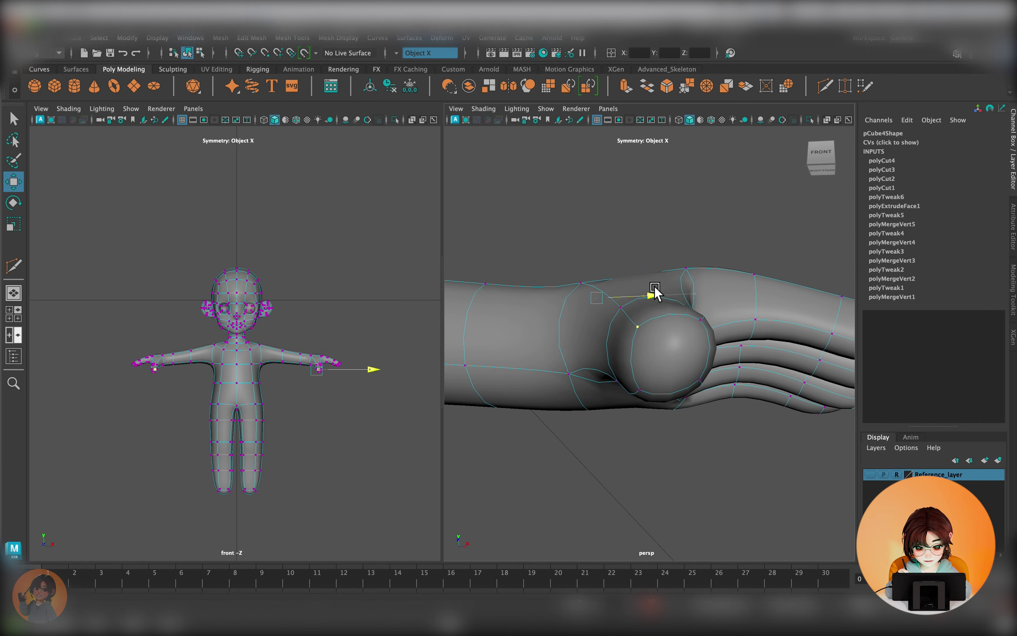
mouse_move(625, 395)
alt+mouse_down()
mouse_move(718, 334)
mouse_move(698, 422)
mouse_move(620, 477)
mouse_move(709, 457)
mouse_move(645, 352)
mouse_move(681, 415)
alt+mouse_up()
Step: Select more thumb vertices, adjust the pivot, and rotate the thumb downward
scroll(296, 375, up, 5)
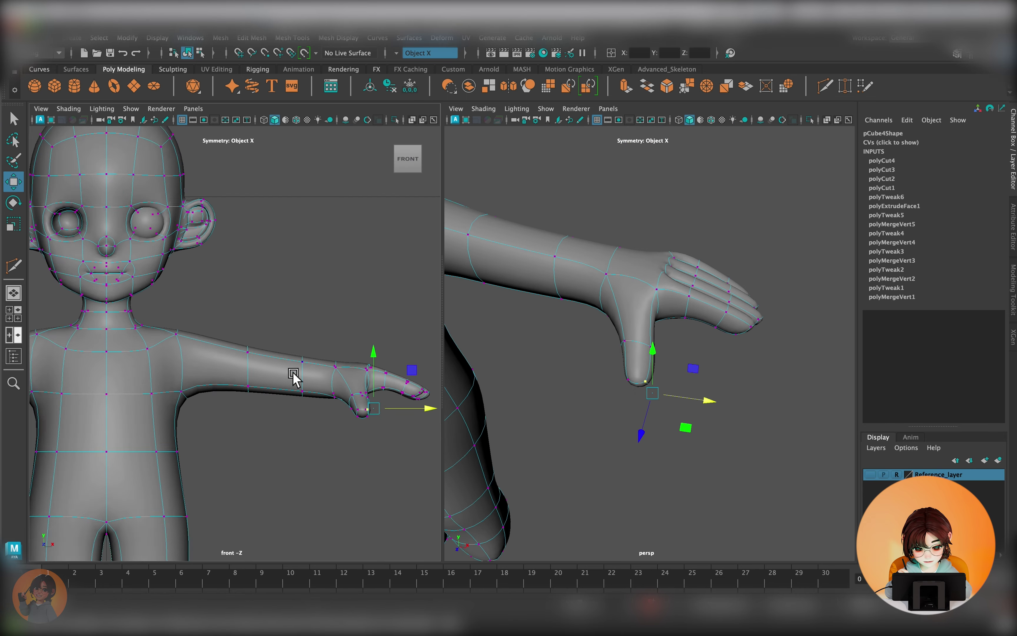
alt+drag(656, 379, 695, 402)
mouse_move(635, 388)
alt+mouse_down()
mouse_move(658, 427)
mouse_move(686, 341)
mouse_move(704, 396)
mouse_move(668, 357)
mouse_move(692, 318)
alt+mouse_up()
key(e)
key(d)
scroll(693, 318, down, 5)
scroll(368, 404, up, 3)
scroll(638, 405, up, 5)
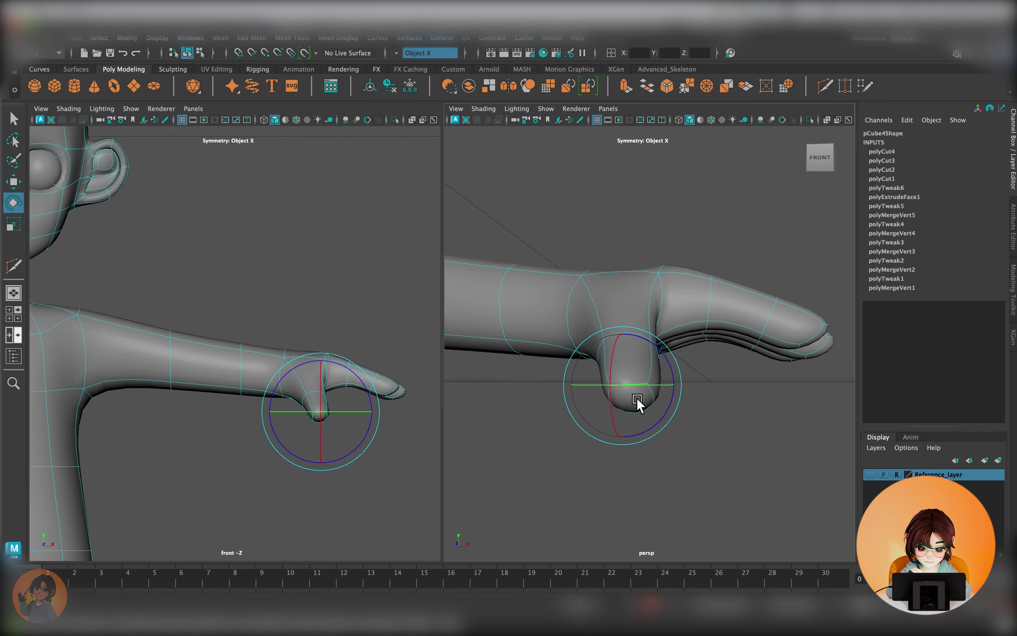
key(w)
mouse_move(638, 405)
alt+mouse_down()
mouse_move(681, 357)
mouse_move(674, 431)
mouse_move(710, 465)
mouse_move(693, 438)
alt+mouse_up()
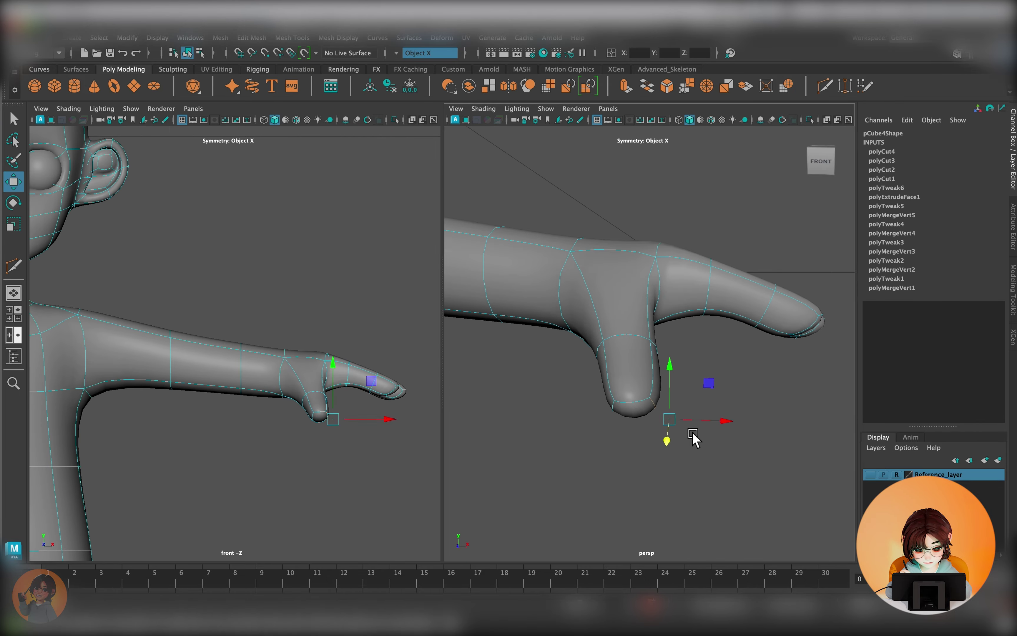
Step: Clear the selection and orbit out to view the whole smoothed character
key(w)
mouse_move(566, 425)
alt+mouse_down()
mouse_move(652, 343)
mouse_move(642, 336)
mouse_move(676, 358)
mouse_move(649, 363)
alt+mouse_up()
click(625, 398)
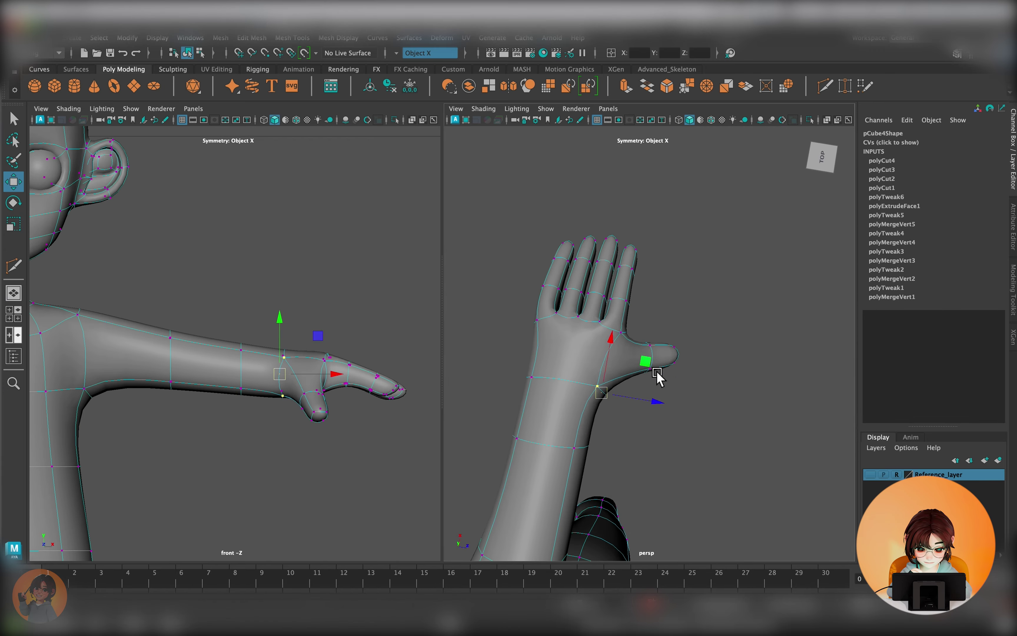
right_drag(588, 301, 638, 291)
click(604, 320)
scroll(604, 320, down, 5)
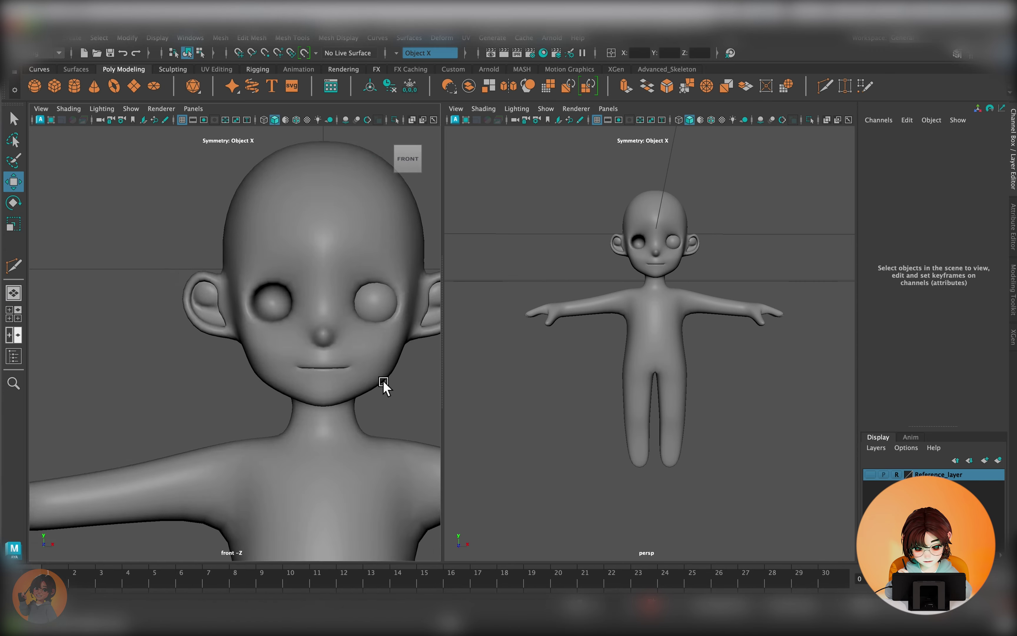
Step: Apply a planar UV projection to the eye sphere
click(330, 310)
click(466, 38)
click(586, 177)
mouse_move(648, 292)
alt+mouse_down()
mouse_move(689, 454)
mouse_move(704, 415)
alt+mouse_up()
click(683, 404)
click(784, 404)
click(813, 162)
click(465, 38)
click(483, 176)
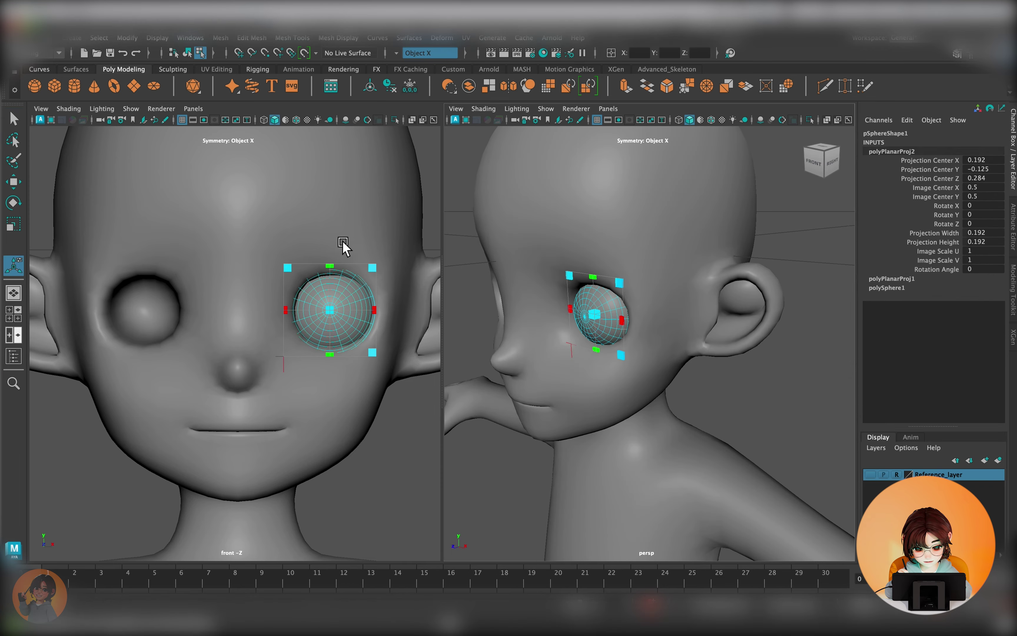
key(q)
Step: Assign a new aiStandardSurface material, YP_Eyeball_Mat, to the eye and set its base colour
shift+right_click(724, 238)
right_drag(727, 244, 799, 530)
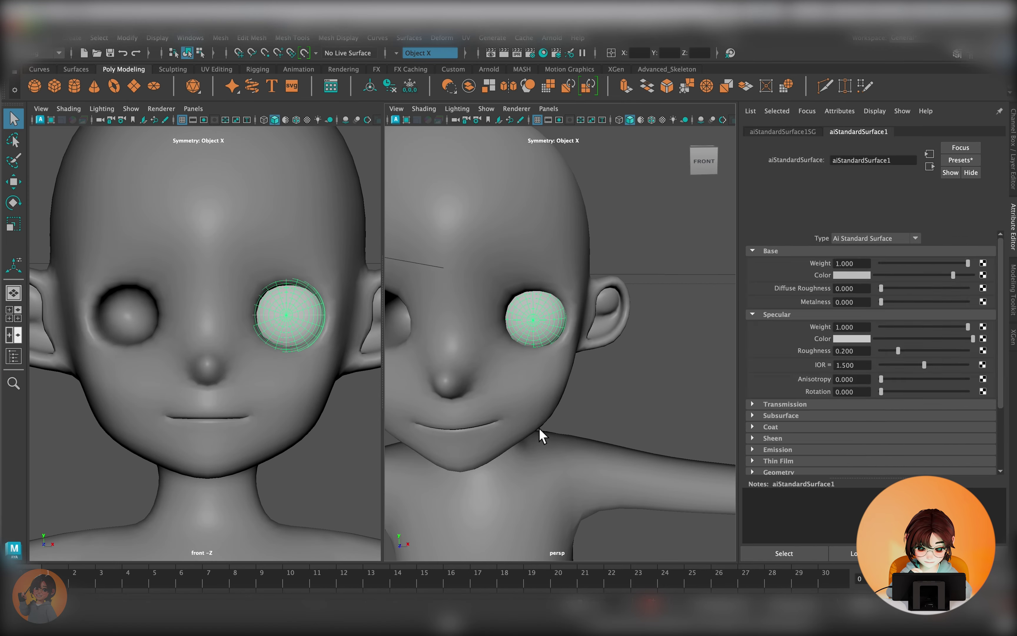
click(852, 274)
click(881, 330)
click(568, 323)
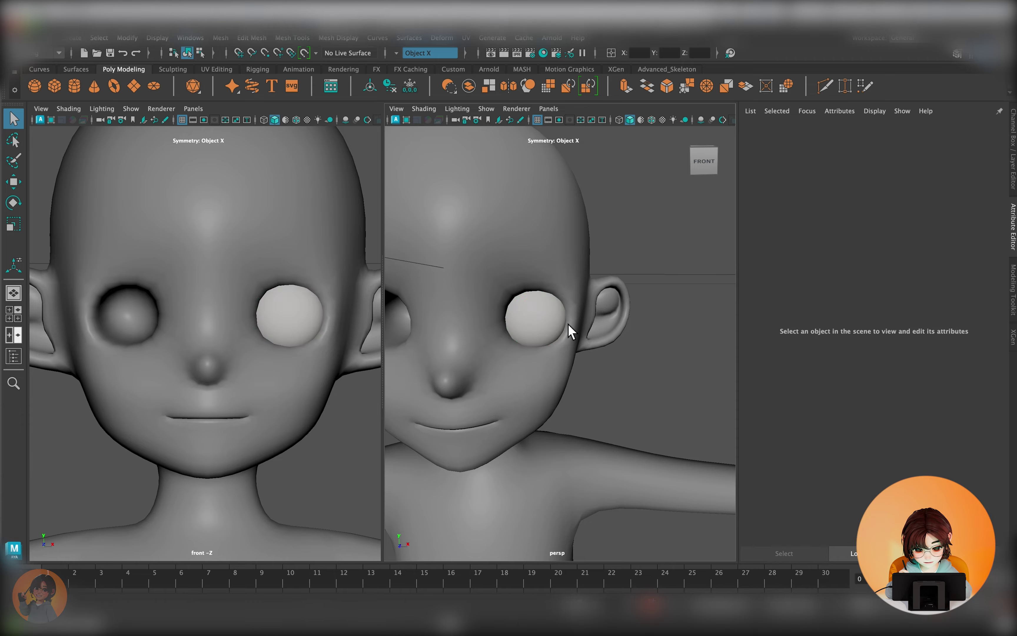
key(f)
scroll(623, 320, up, 5)
scroll(623, 320, down, 4)
Step: Assign a second material, YP_Iris_Mat, to the iris faces and open it in Hypershade
key(F11)
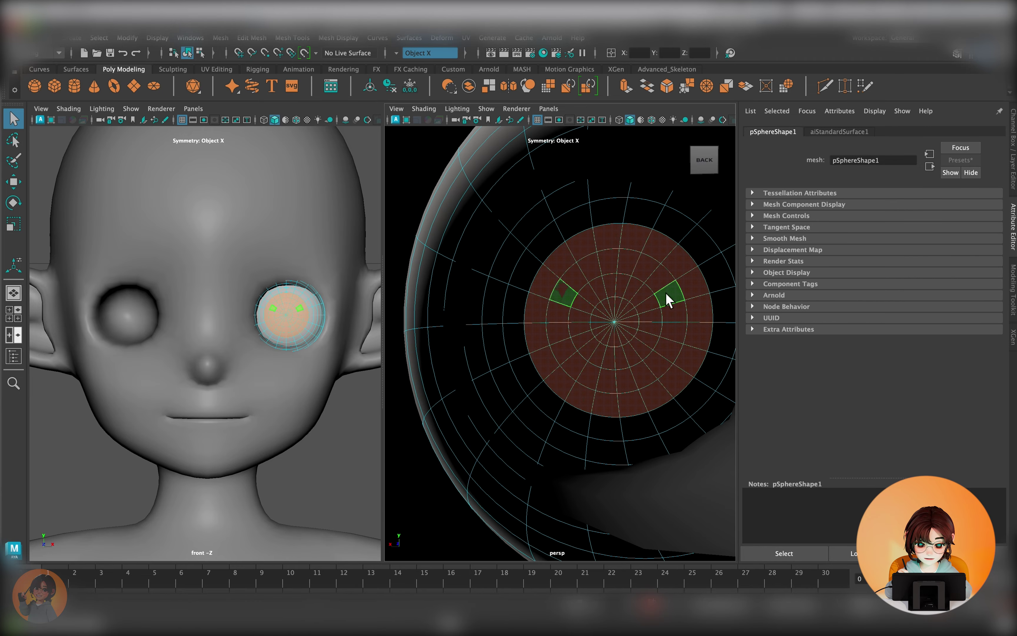
right_drag(622, 288, 625, 545)
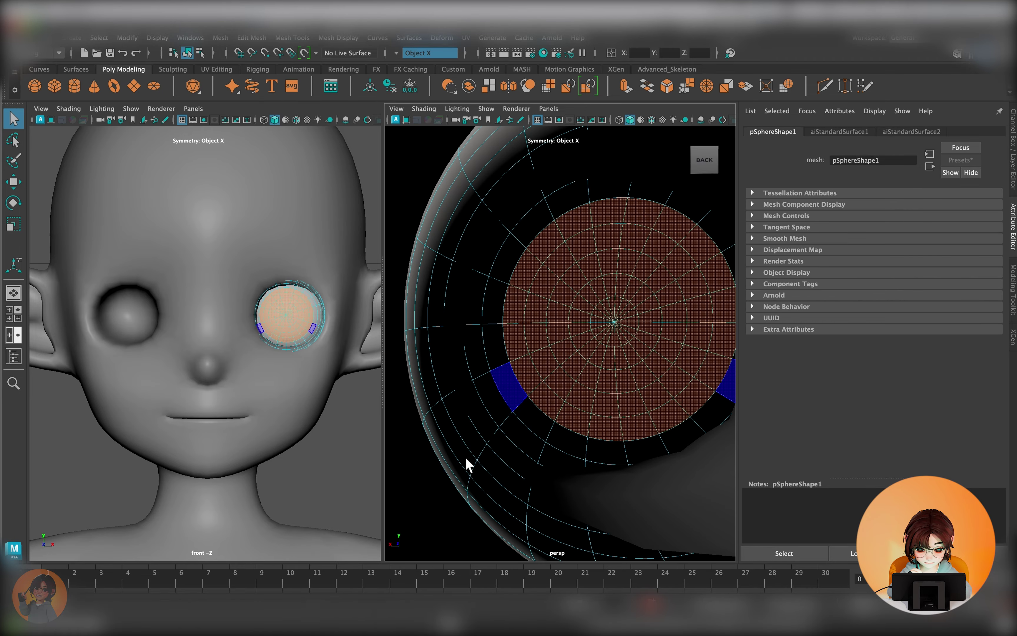
scroll(466, 457, down, 3)
scroll(568, 363, down, 5)
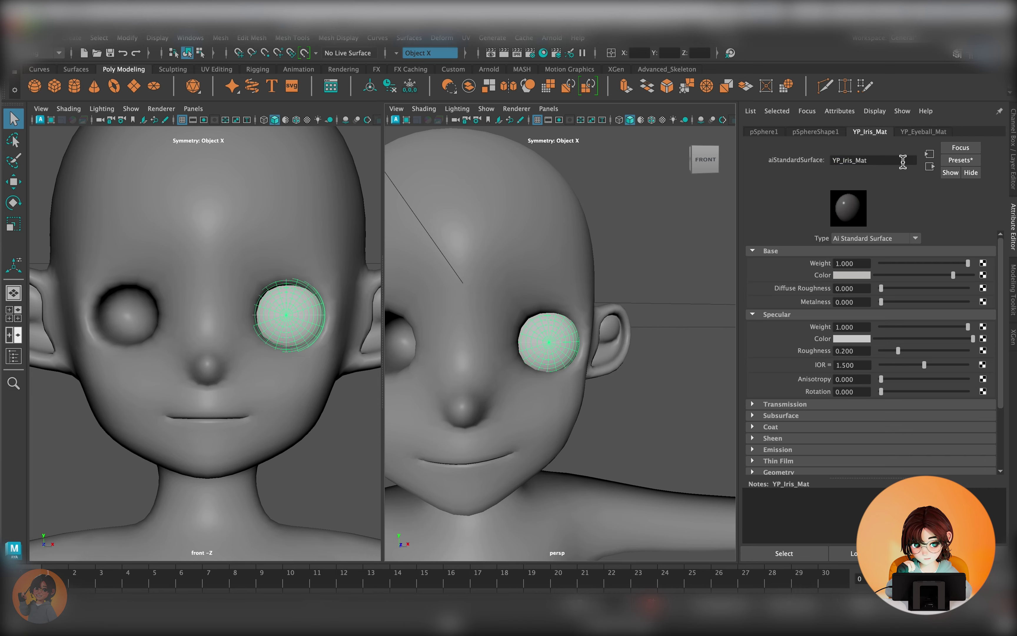
click(543, 53)
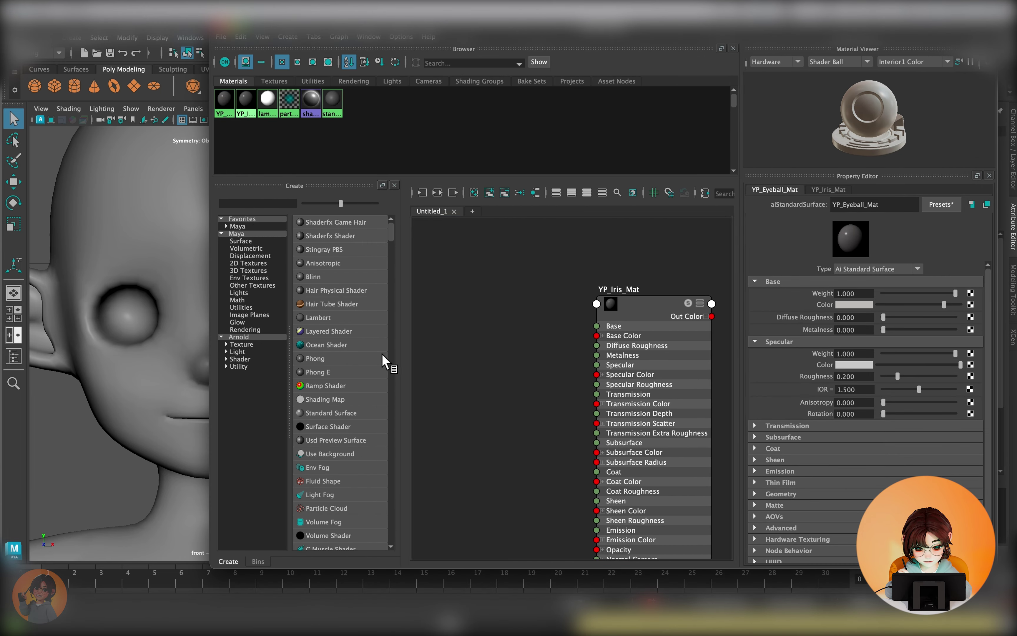
Step: Connect a layeredTexture node to the YP_Iris_Mat Base Color
text(tex)
click(330, 249)
click(274, 204)
key(BackSpace)
key(BackSpace)
key(BackSpace)
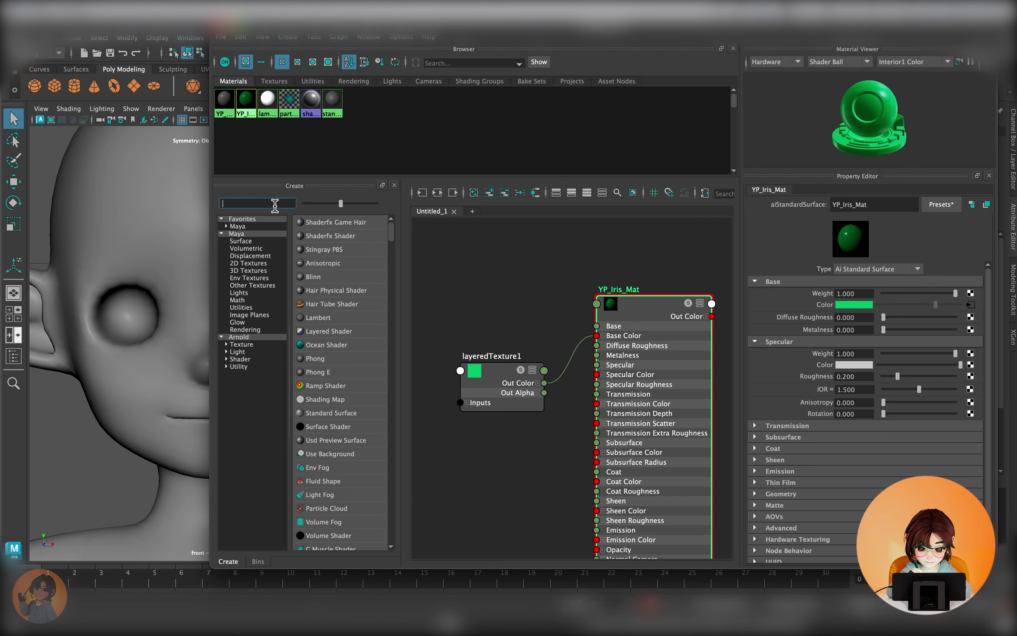
scroll(577, 302, down, 3)
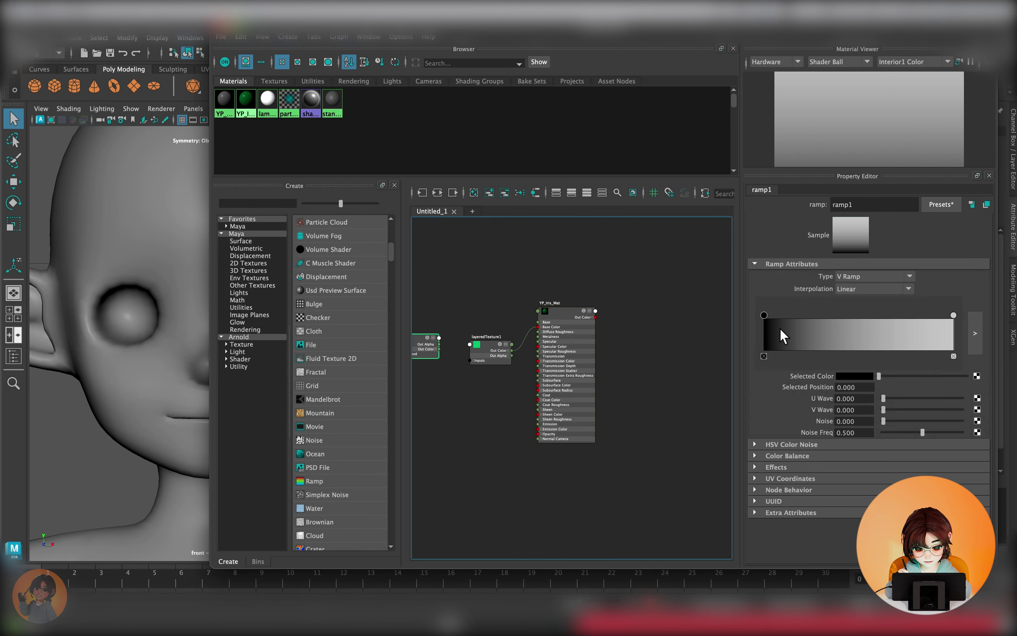
click(490, 349)
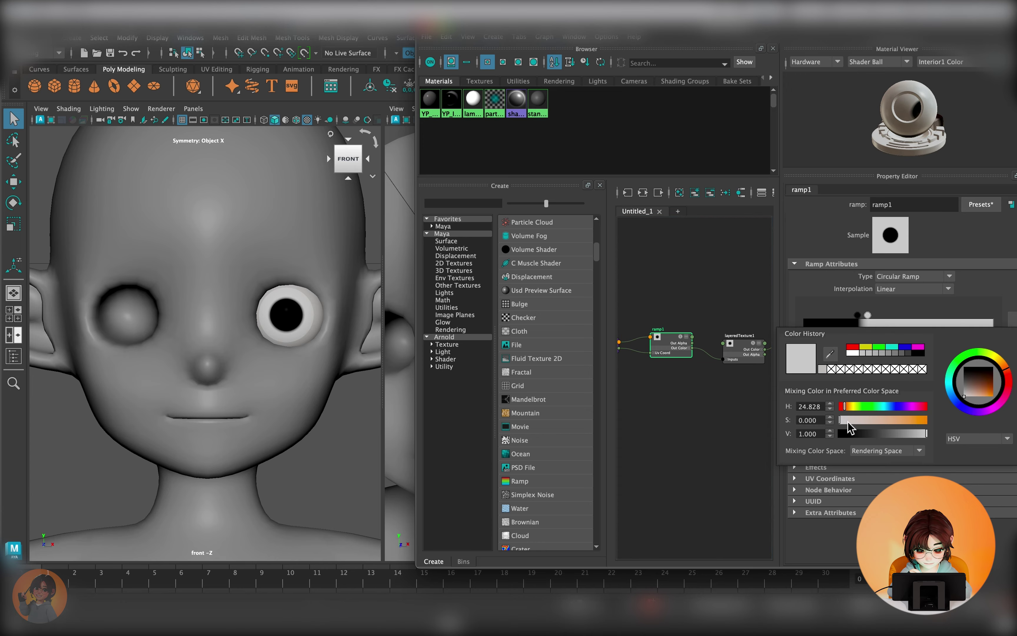
Step: Colour the first ramp light purple and layer a second ramp above it
click(887, 376)
click(880, 419)
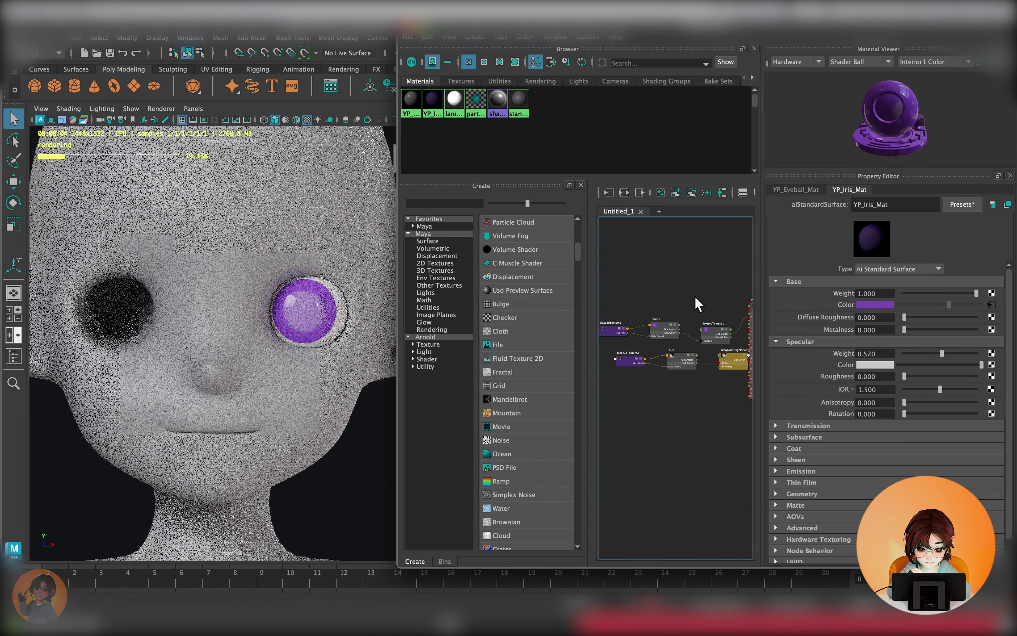
middle_drag(523, 486, 710, 332)
click(709, 324)
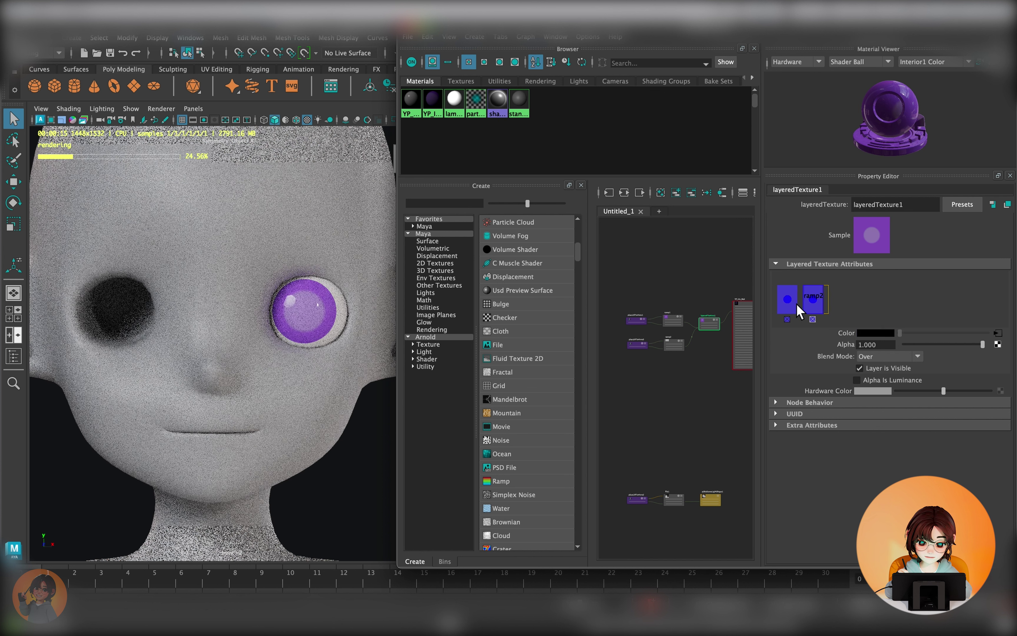
middle_drag(799, 311, 788, 300)
click(887, 356)
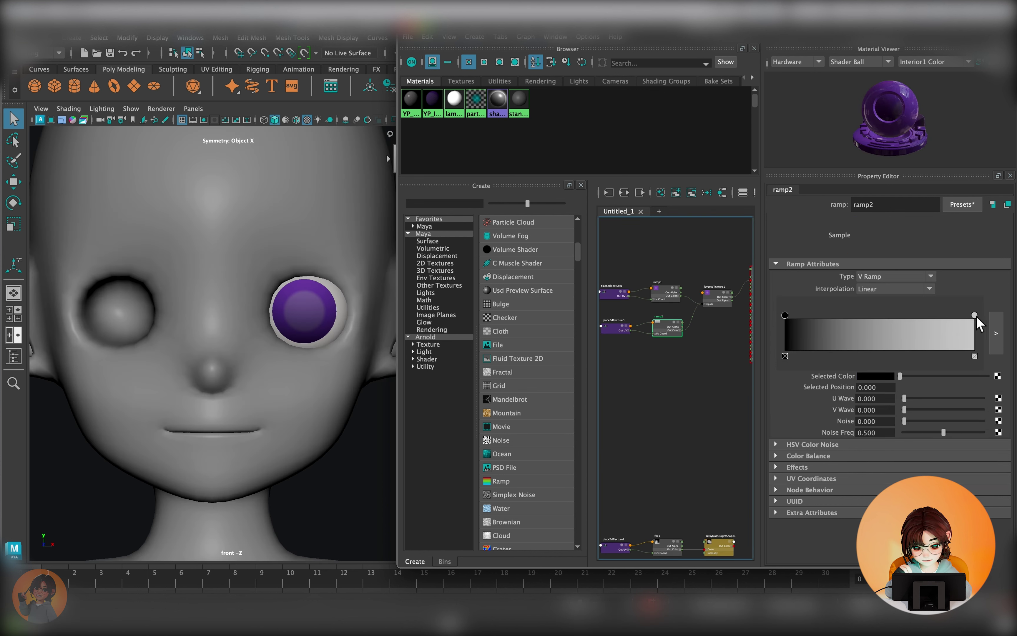
drag(979, 315, 912, 315)
Step: Set the layer blend mode to Darken and tune the second ramp's colour
click(718, 296)
click(887, 357)
click(883, 403)
click(887, 357)
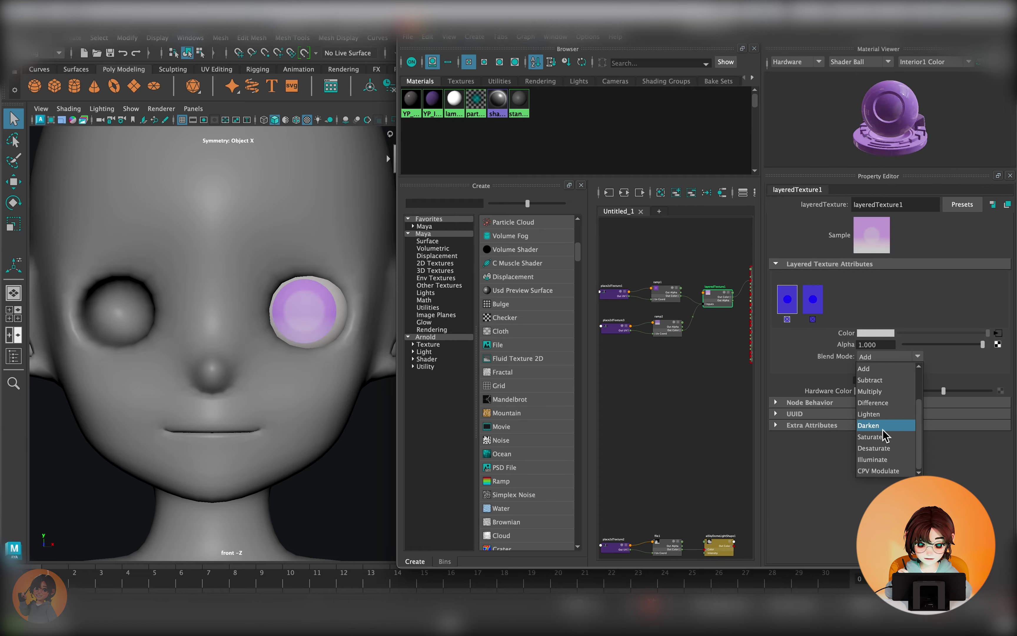
click(879, 438)
click(667, 326)
click(877, 345)
click(718, 297)
Step: Preview the purple iris with an Arnold render, then return to regular shading
click(161, 108)
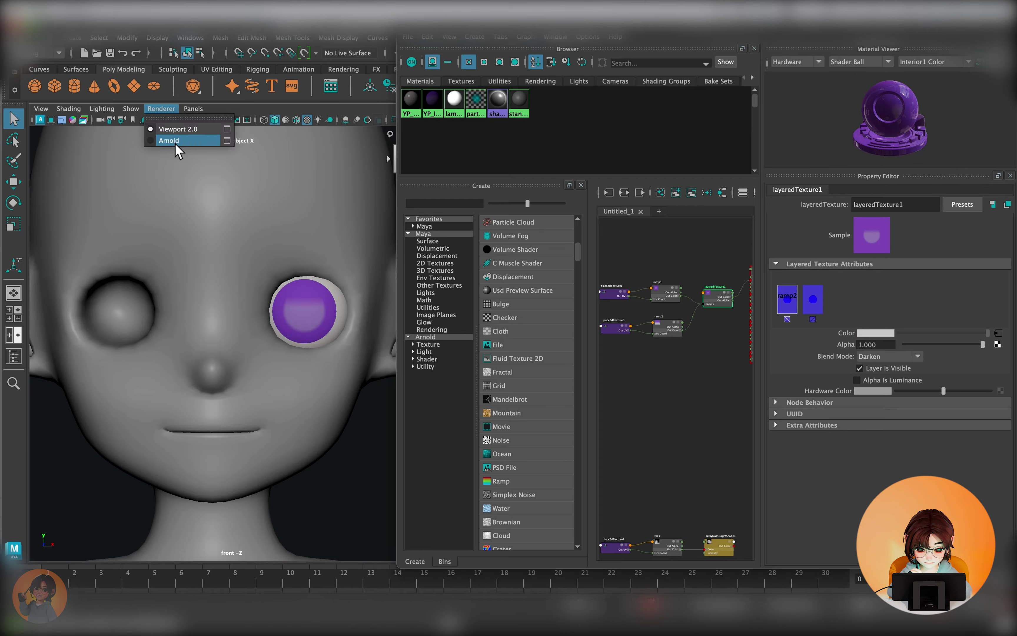
click(176, 145)
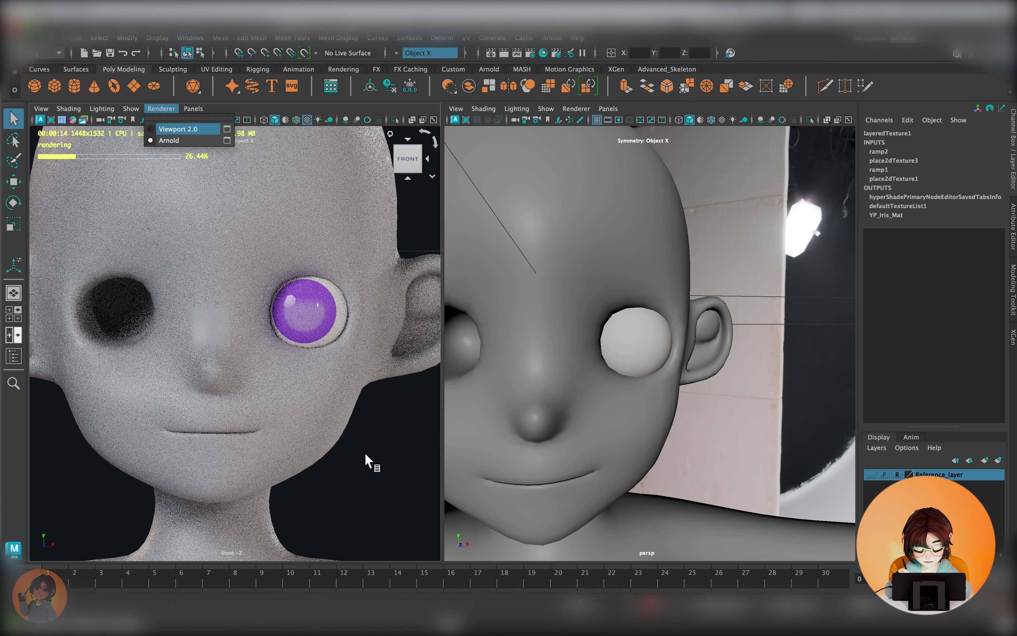
click(170, 131)
Step: Begin an EP curve arching over the eye
scroll(256, 254, up, 4)
click(176, 329)
click(185, 302)
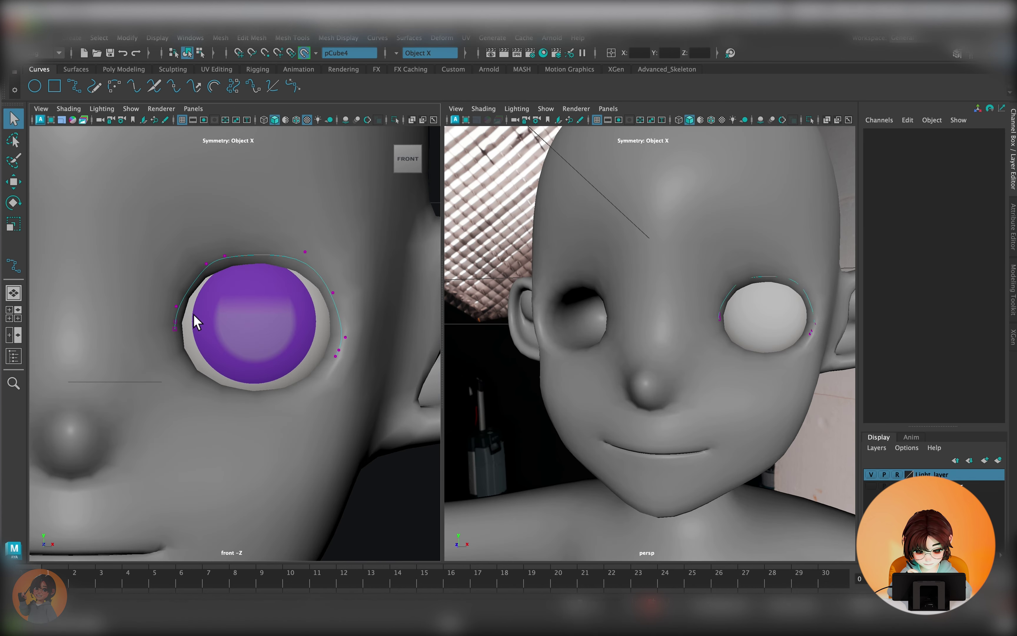
Step: Reposition a point on the eye curve to shape the arc
click(181, 303)
key(w)
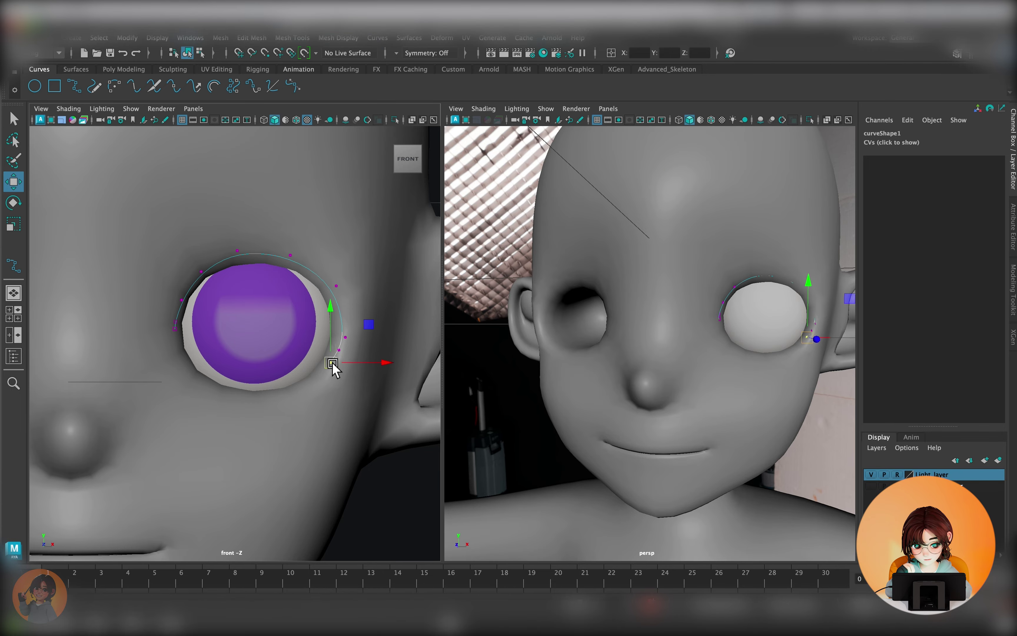
scroll(332, 368, down, 8)
scroll(256, 289, up, 5)
scroll(382, 375, up, 3)
mouse_move(610, 333)
alt+mouse_down()
mouse_move(677, 326)
mouse_move(636, 334)
mouse_move(663, 324)
alt+mouse_up()
Step: Sweep a tapered mesh along the eye curve at Scale Profile 0.028 and mirror it across X
click(14, 357)
click(105, 246)
click(71, 37)
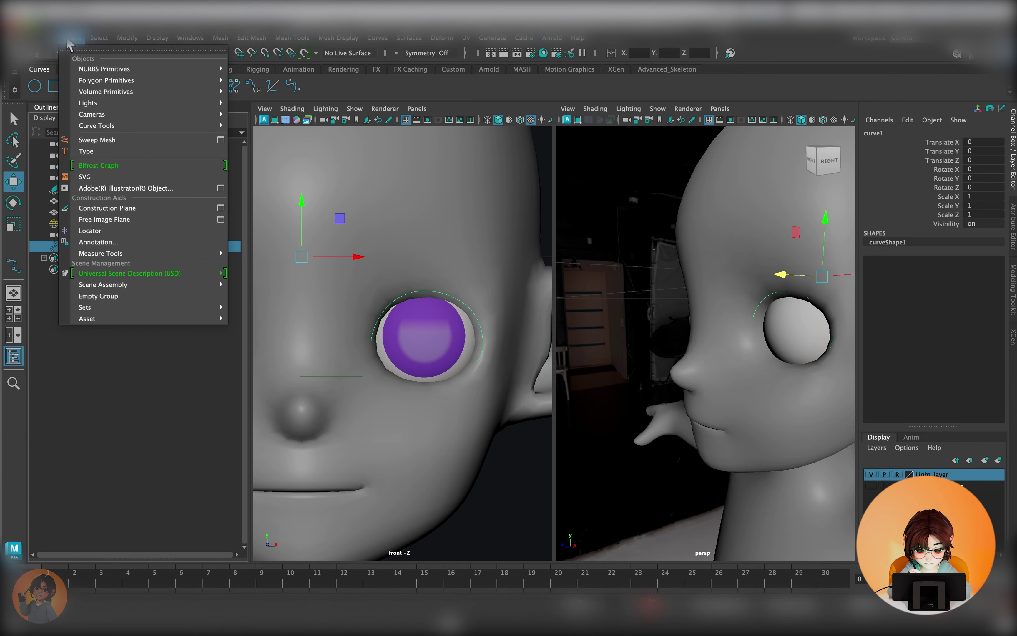
click(124, 69)
click(252, 86)
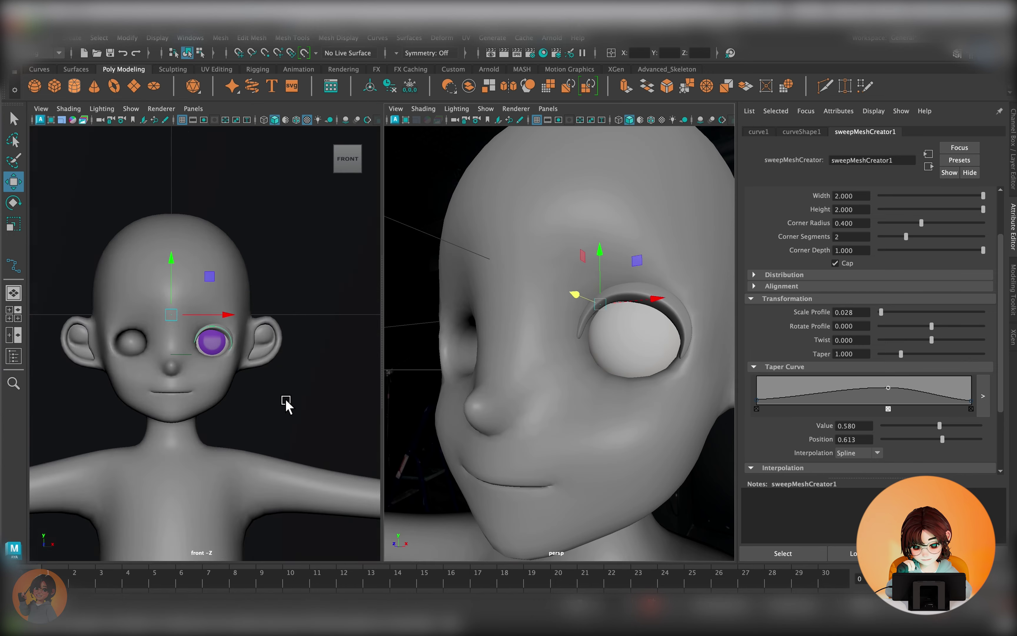
shift+right_drag(340, 307, 402, 442)
click(683, 479)
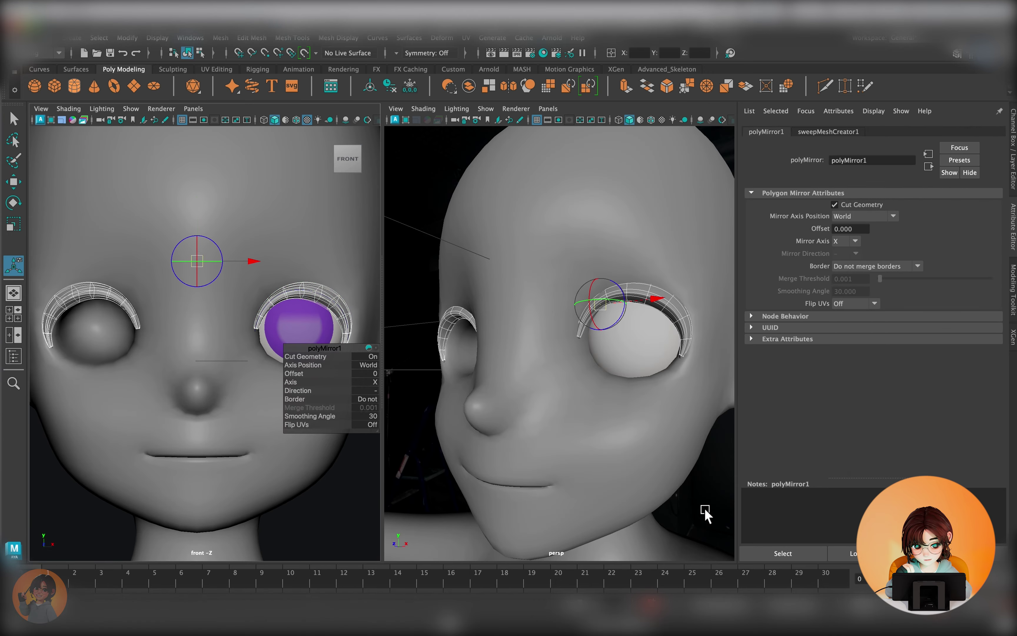
Step: Move several curve CVs to reshape the lid arc
mouse_move(645, 389)
alt+mouse_down()
mouse_move(645, 307)
mouse_move(500, 377)
alt+mouse_up()
click(500, 376)
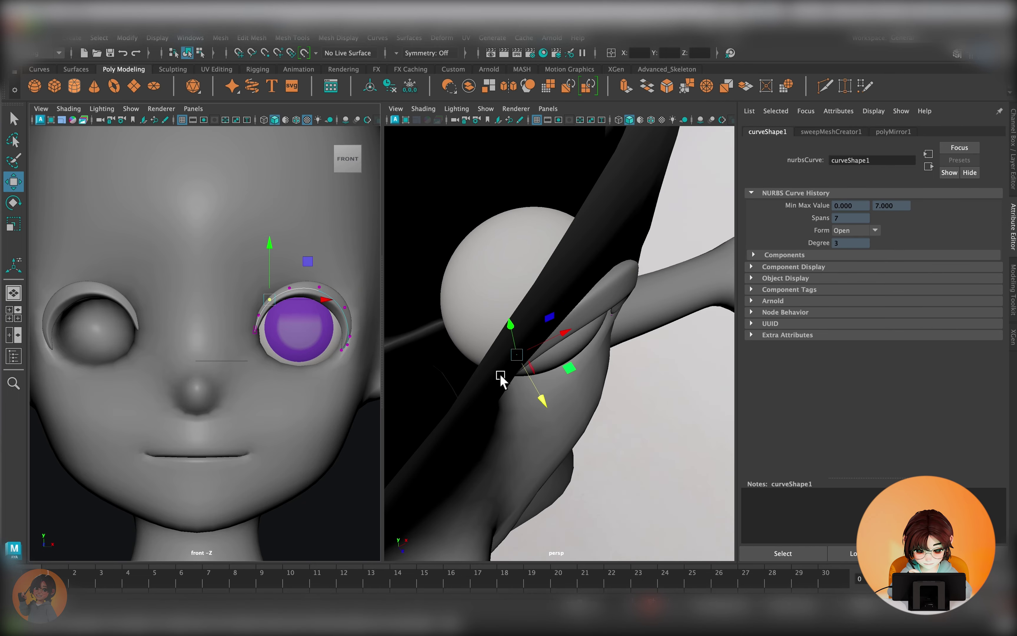
mouse_move(586, 357)
alt+mouse_down()
mouse_move(504, 348)
mouse_move(538, 391)
mouse_move(706, 418)
mouse_move(580, 386)
alt+mouse_up()
scroll(538, 391, up, 3)
click(514, 410)
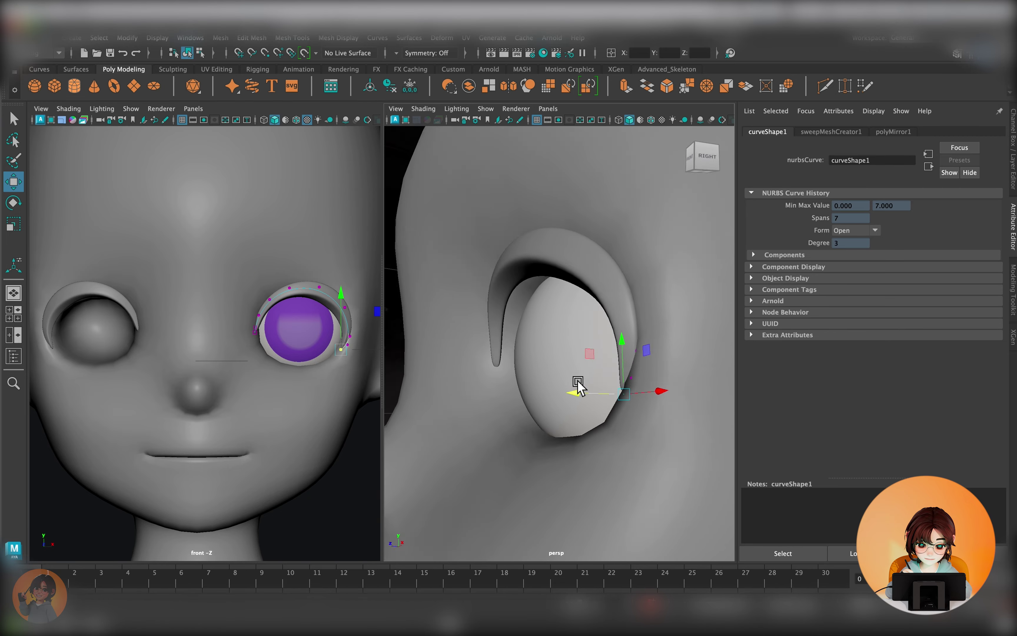
click(507, 367)
Step: Set the sweepMeshCreator1 Rotate Profile to 6.034
alt+drag(473, 370, 752, 304)
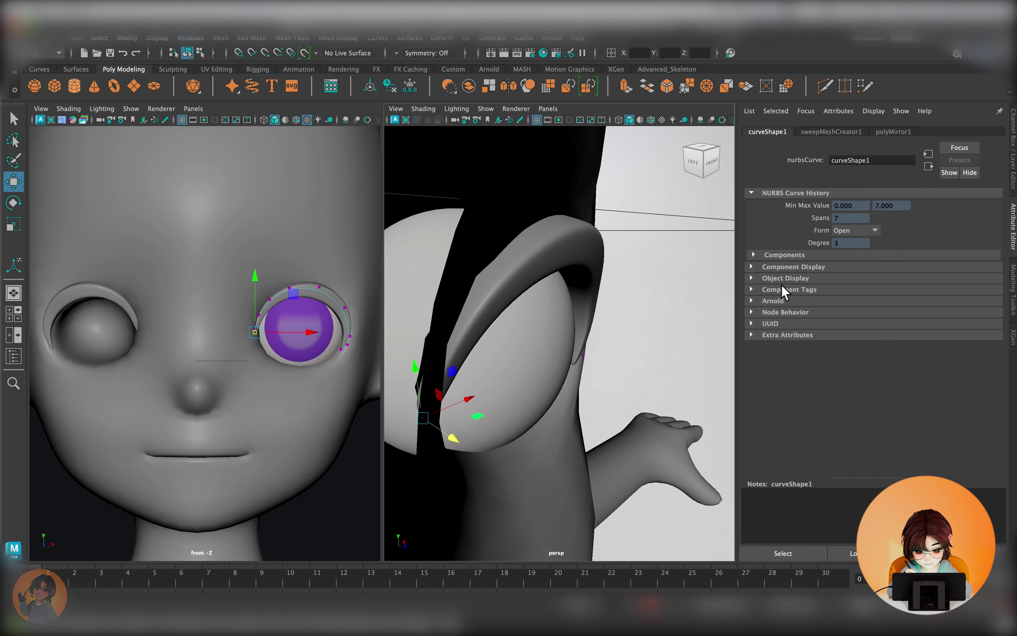
click(831, 131)
drag(937, 327, 932, 328)
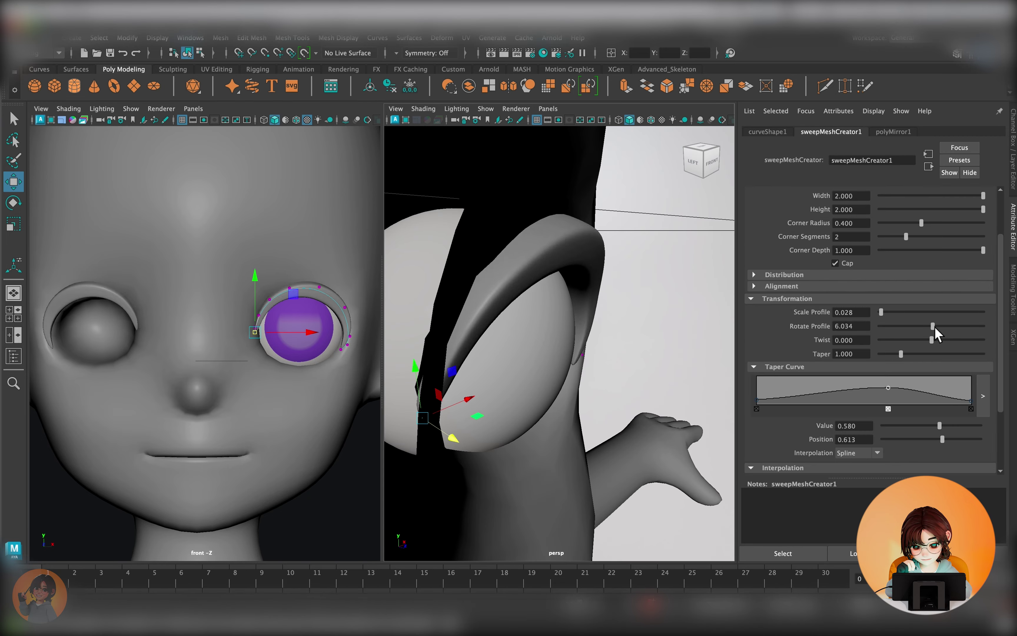
Step: Mirror the eye sphere across the X axis onto the other socket
alt+drag(547, 336, 613, 348)
double_click(508, 85)
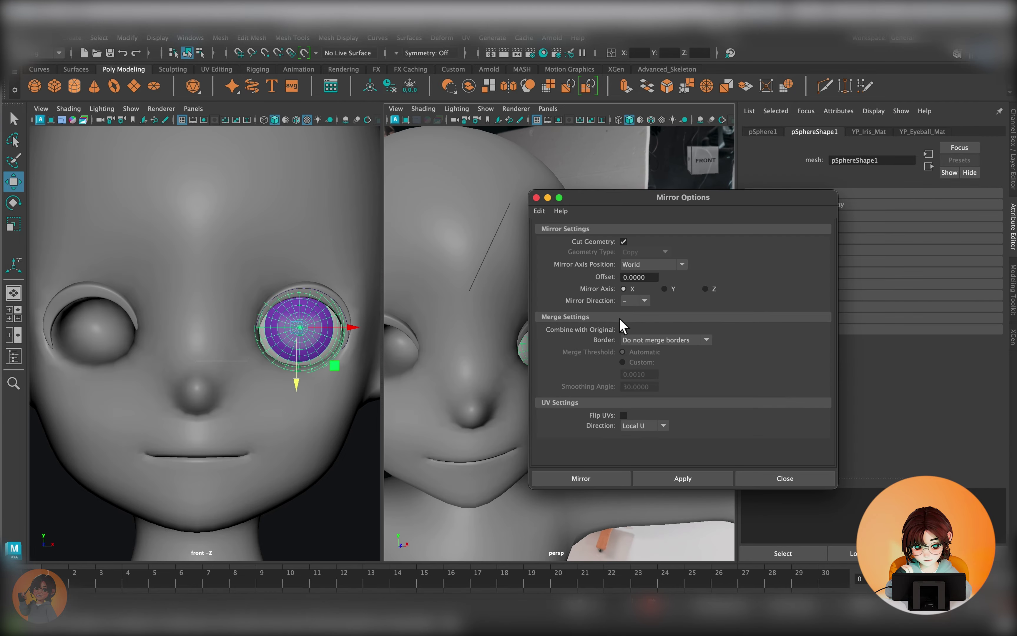
click(681, 480)
click(772, 484)
scroll(595, 382, up, 5)
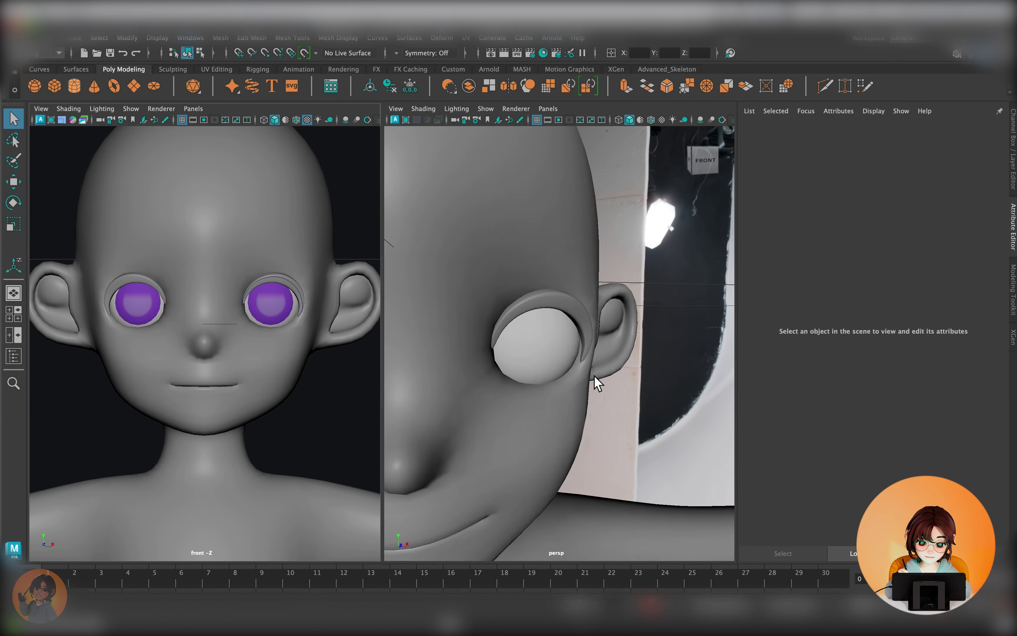
Step: Make the iris ramp more violet and move its white stop to 0.259
key(space)
drag(234, 245, 248, 283)
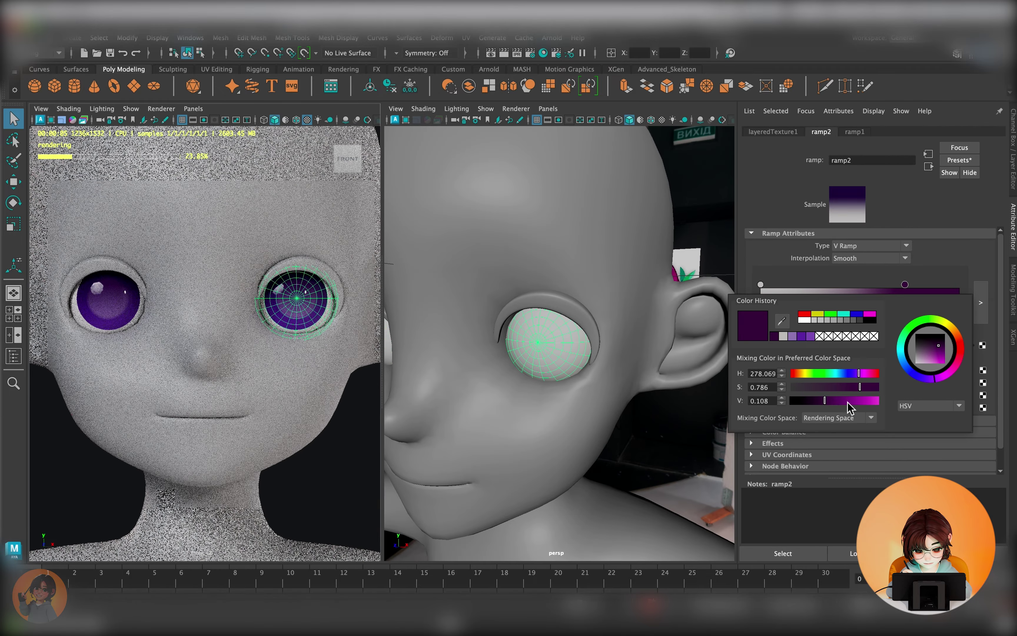
drag(862, 374, 874, 379)
drag(760, 284, 812, 284)
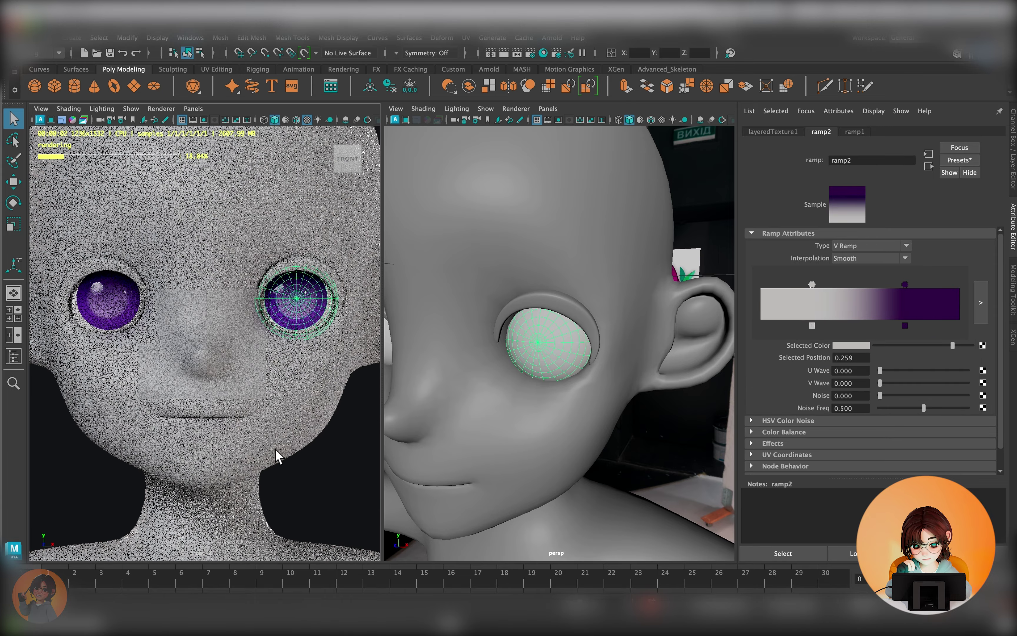
Step: Return the front view to Viewport 2.0 shading and select the face's centre vertex line
click(178, 130)
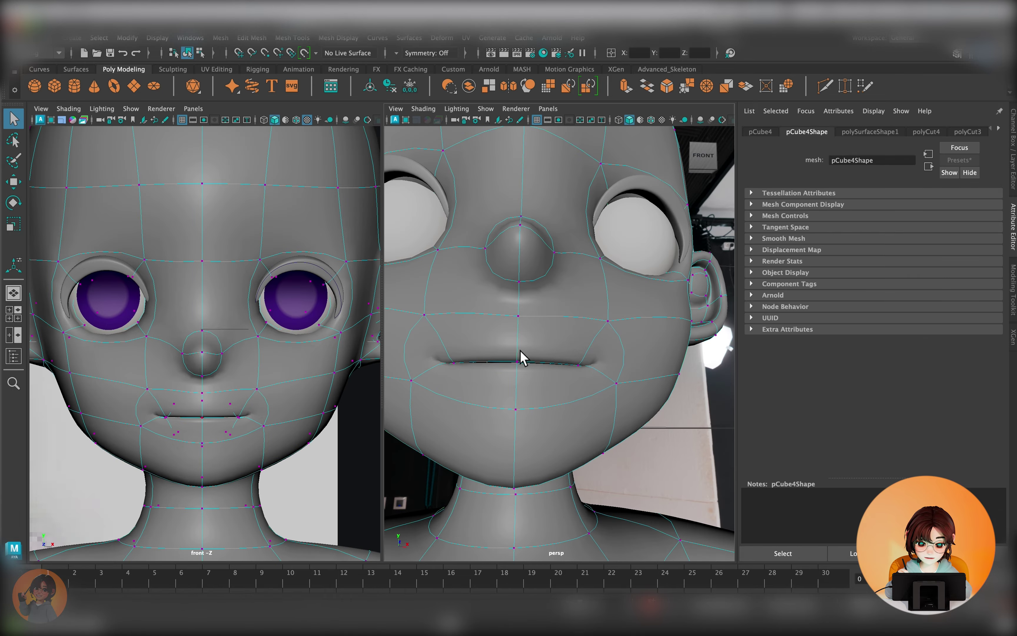
double_click(520, 350)
mouse_move(520, 350)
alt+mouse_down()
mouse_move(616, 366)
mouse_move(590, 427)
mouse_move(545, 415)
alt+mouse_up()
Step: Turn on Object X symmetry and select the centre upper-lip vertex
key(w)
click(586, 347)
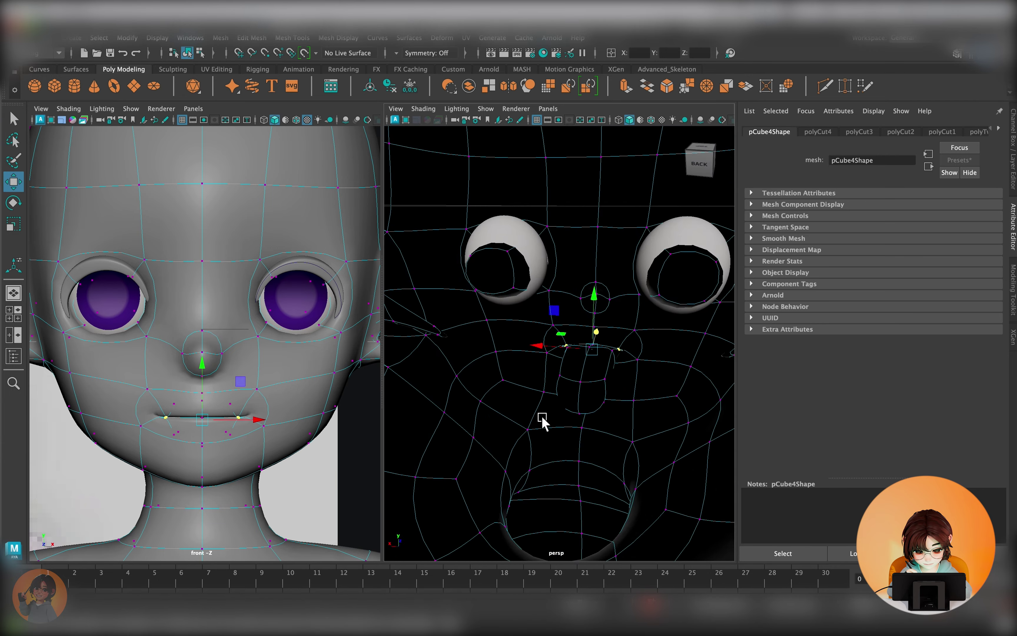
scroll(576, 376, up, 3)
click(615, 360)
mouse_move(624, 375)
alt+mouse_down()
mouse_move(477, 296)
mouse_move(624, 370)
mouse_move(536, 297)
alt+mouse_up()
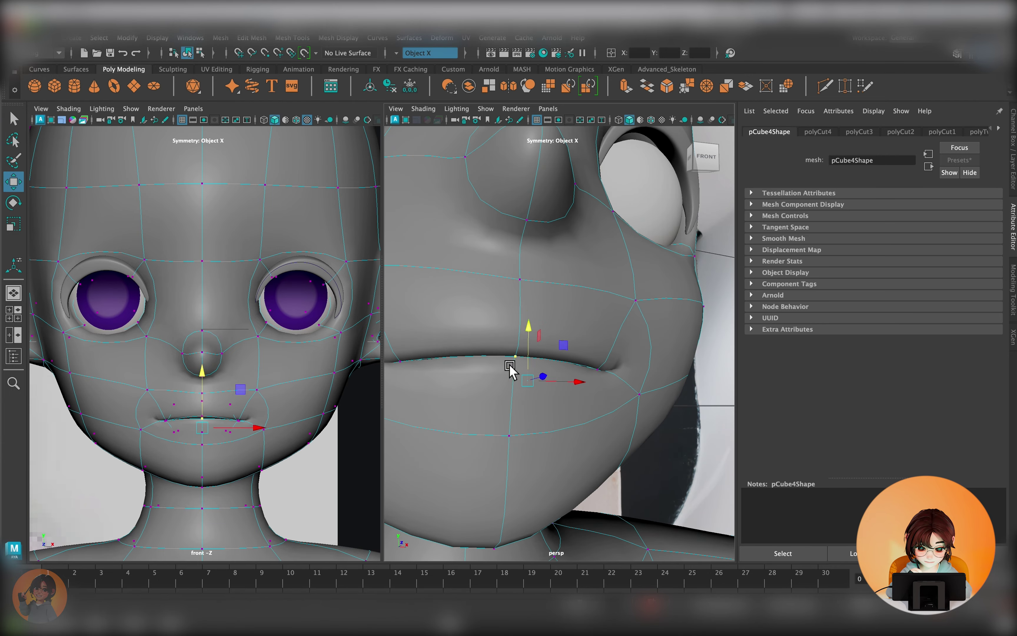
click(352, 438)
Step: Adjust the mouth-corner and centre upper-lip vertices
right_drag(511, 297, 465, 296)
drag(236, 370, 295, 420)
mouse_move(483, 398)
alt+mouse_down()
mouse_move(605, 397)
mouse_move(586, 268)
alt+mouse_up()
click(532, 325)
alt+drag(532, 325, 599, 310)
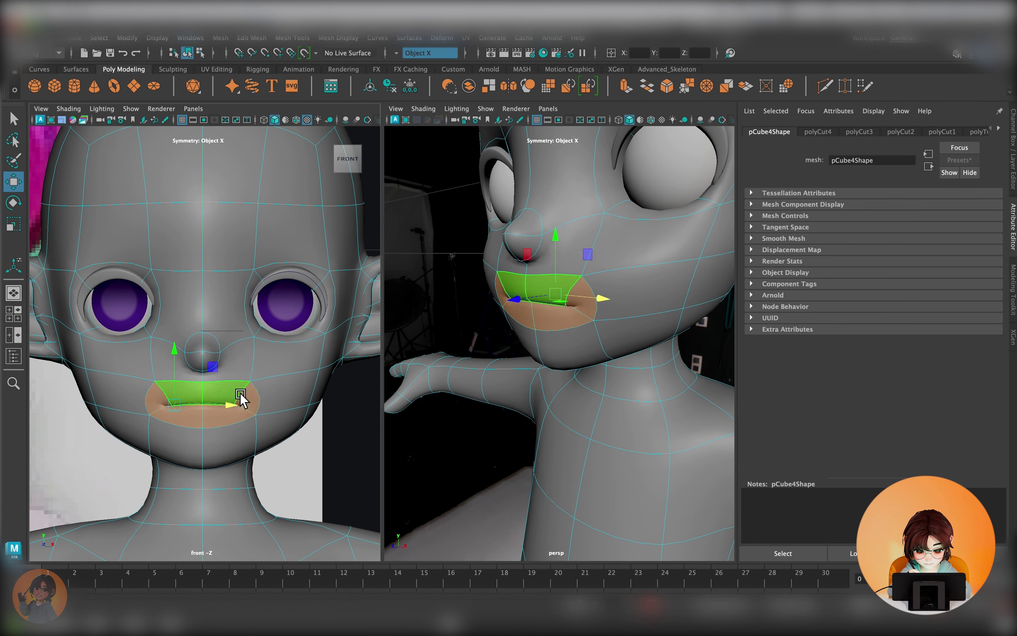
click(157, 399)
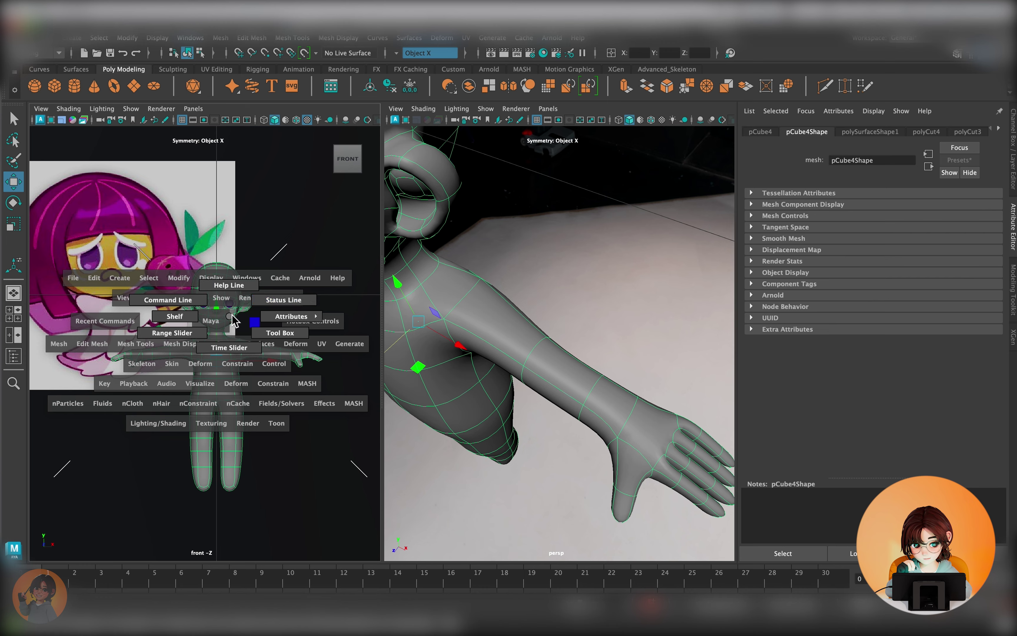
Step: Tweak arm vertices from the top view and select the upper-arm edge loop
drag(234, 322, 234, 290)
drag(168, 326, 189, 298)
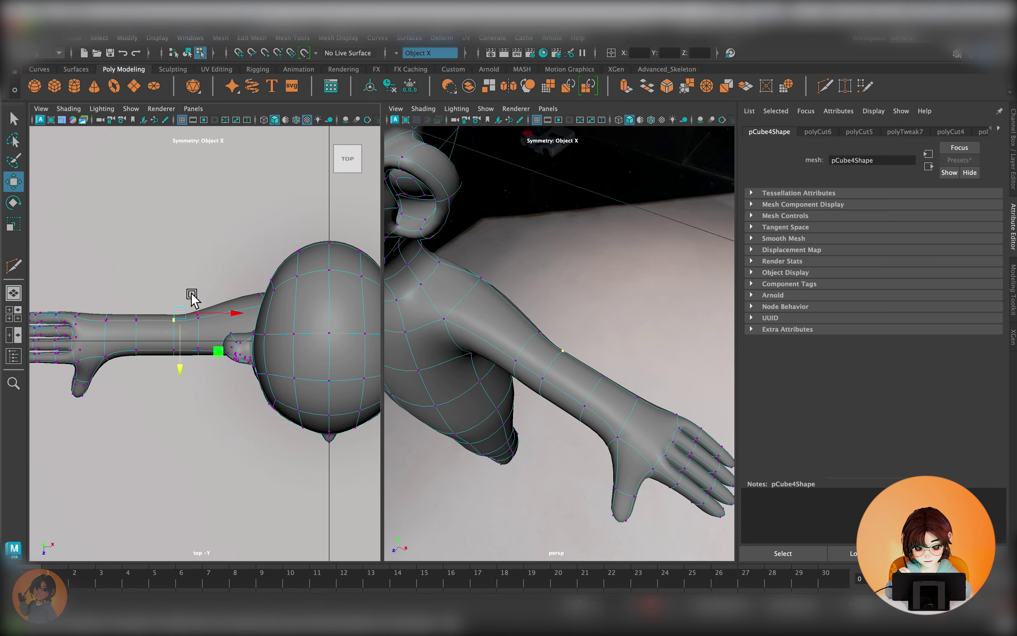
drag(218, 404, 219, 437)
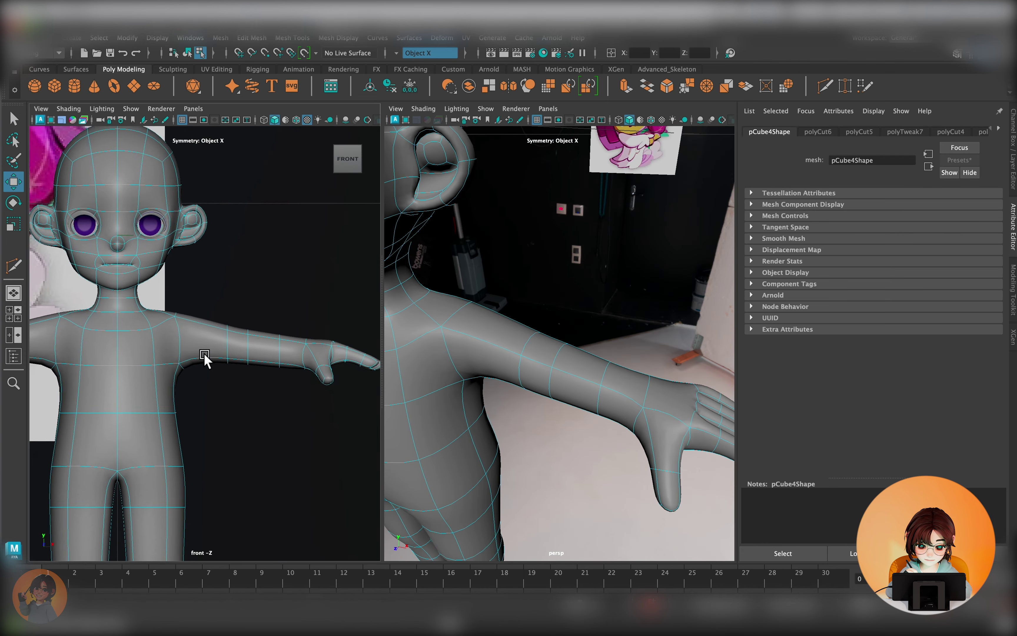
double_click(261, 349)
Step: Return to object mode and select the whole body mesh
key(F8)
key(r)
right_click(311, 284)
key(f)
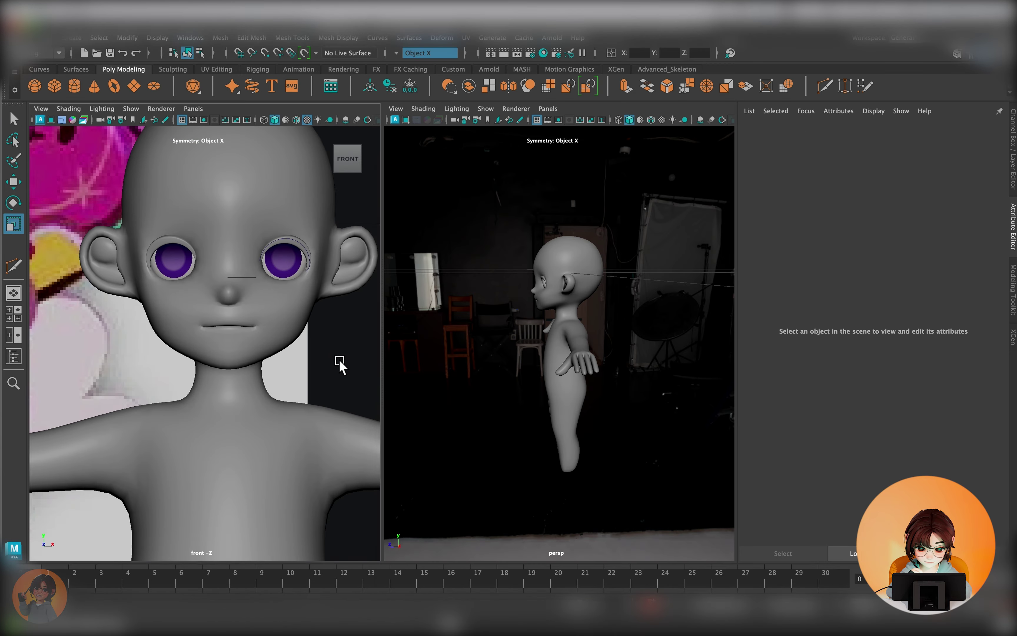
mouse_move(311, 259)
right_down()
mouse_move(339, 584)
mouse_move(395, 574)
right_up()
Step: Assign YP_Skin_Mat to the body and flare the torso dress's hem outward
click(363, 485)
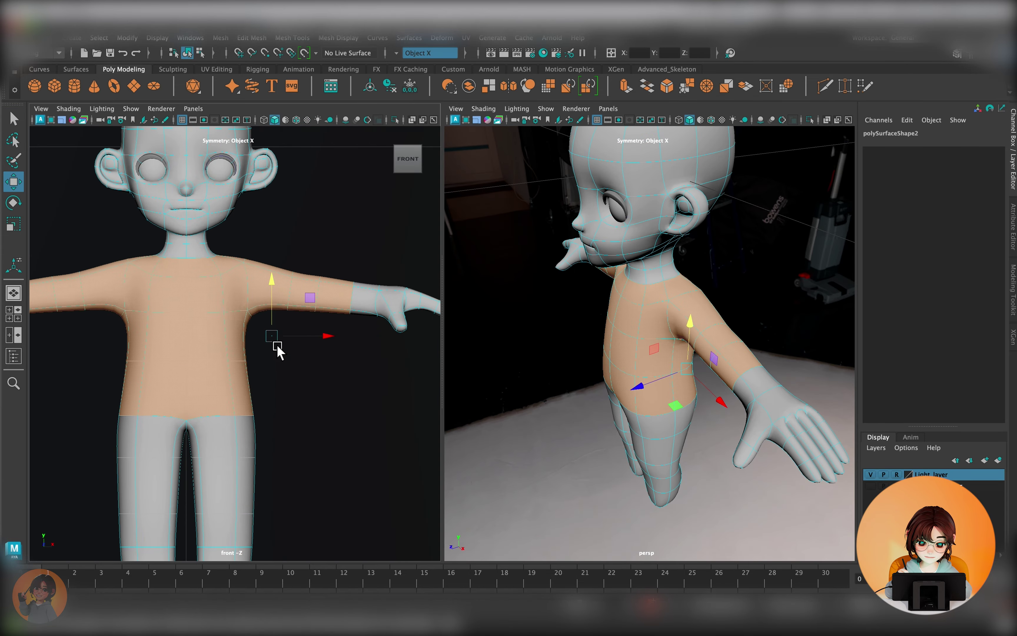
shift+right_drag(273, 338, 315, 560)
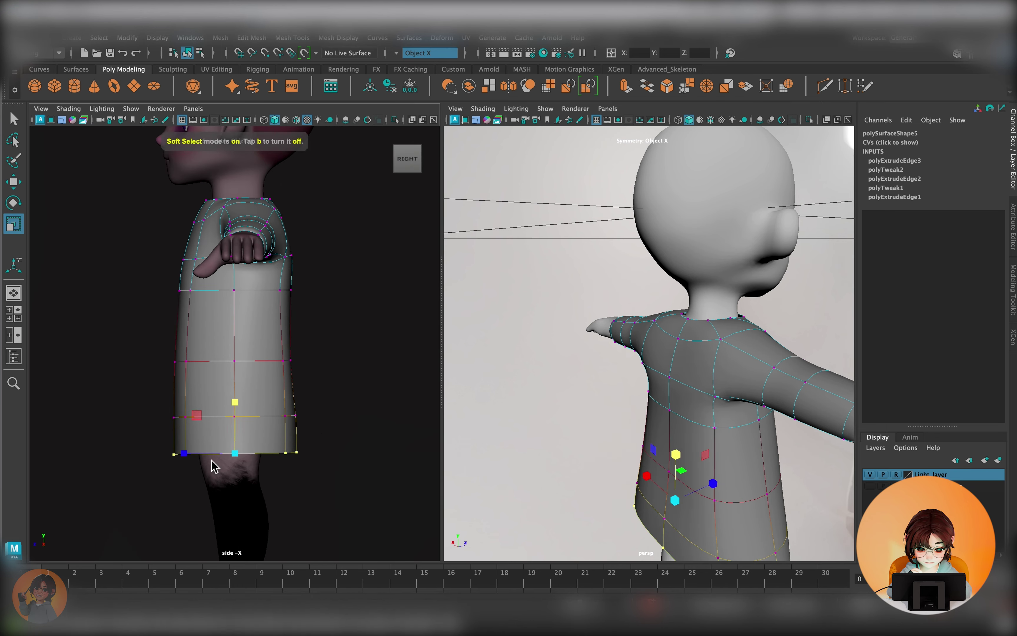
drag(184, 453, 384, 440)
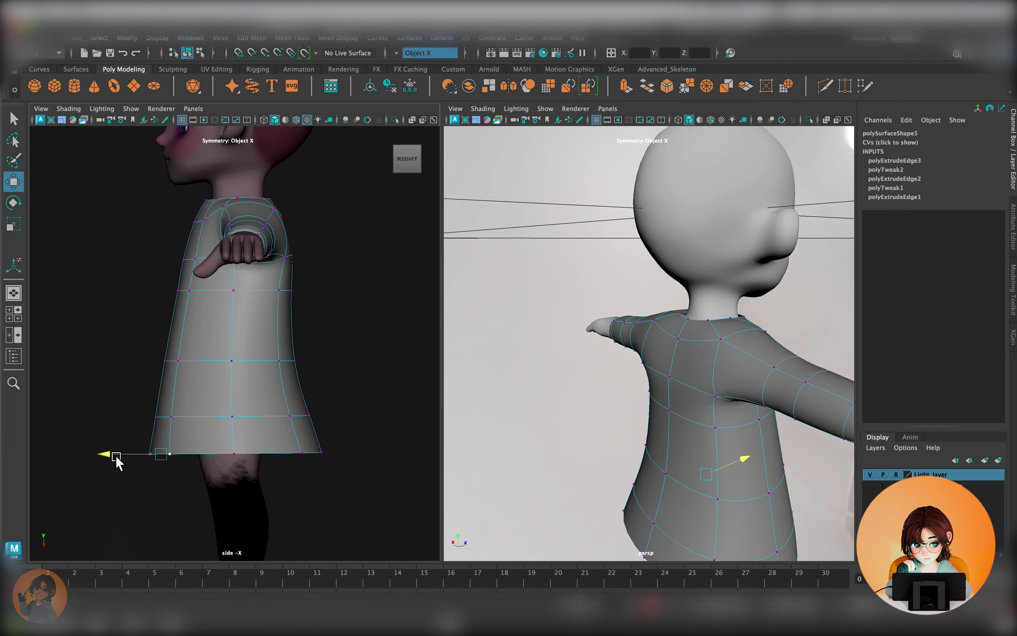
scroll(289, 290, down, 3)
key(space)
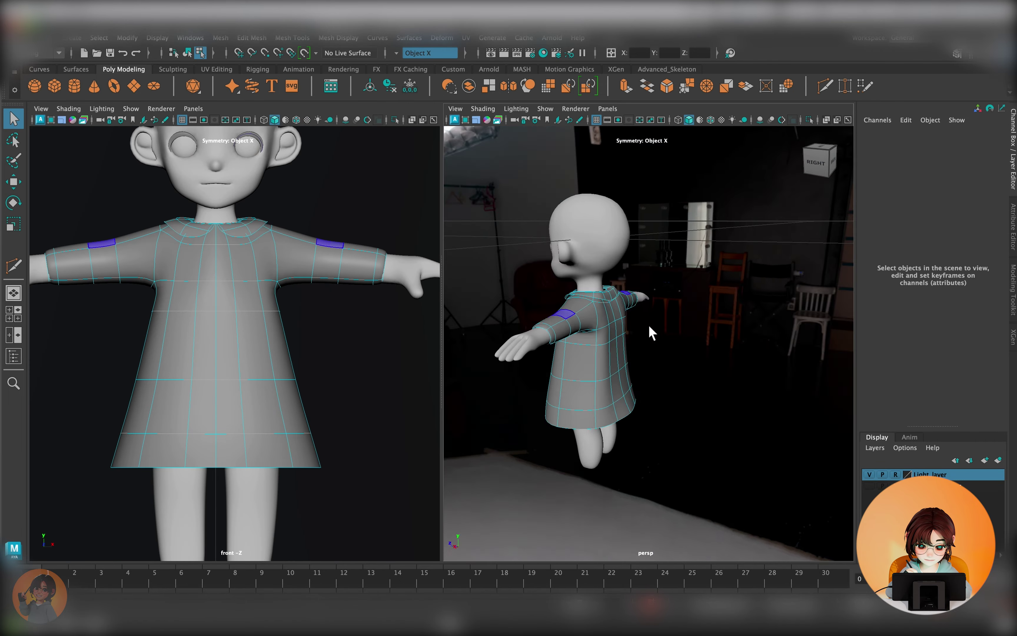
click(167, 39)
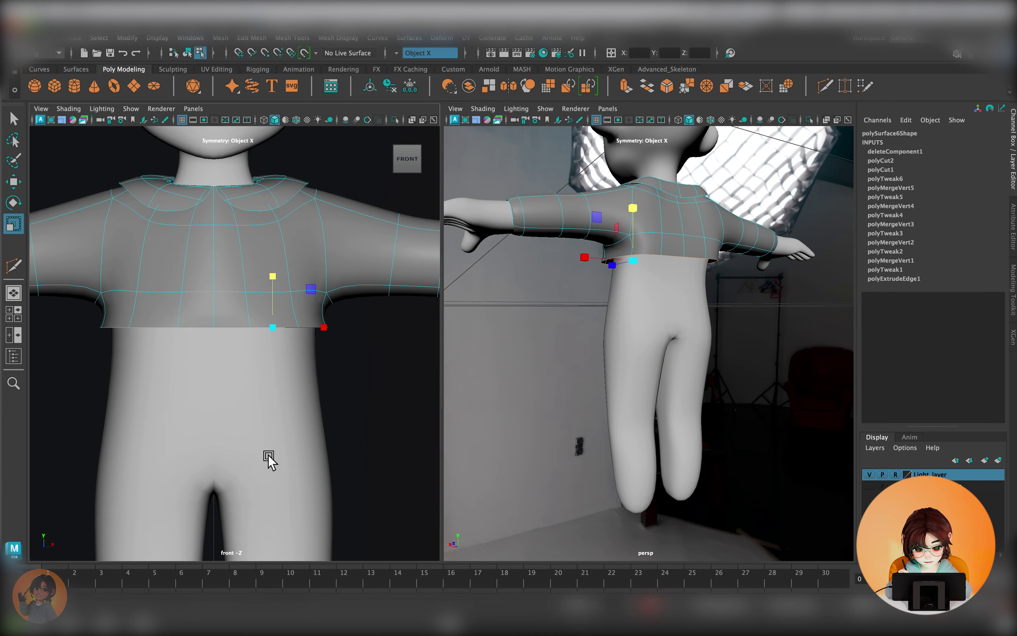
Step: Extrude the collared top's bottom edge loop downward and push the new band outward
alt+drag(589, 294, 504, 295)
shift+right_drag(294, 278, 352, 311)
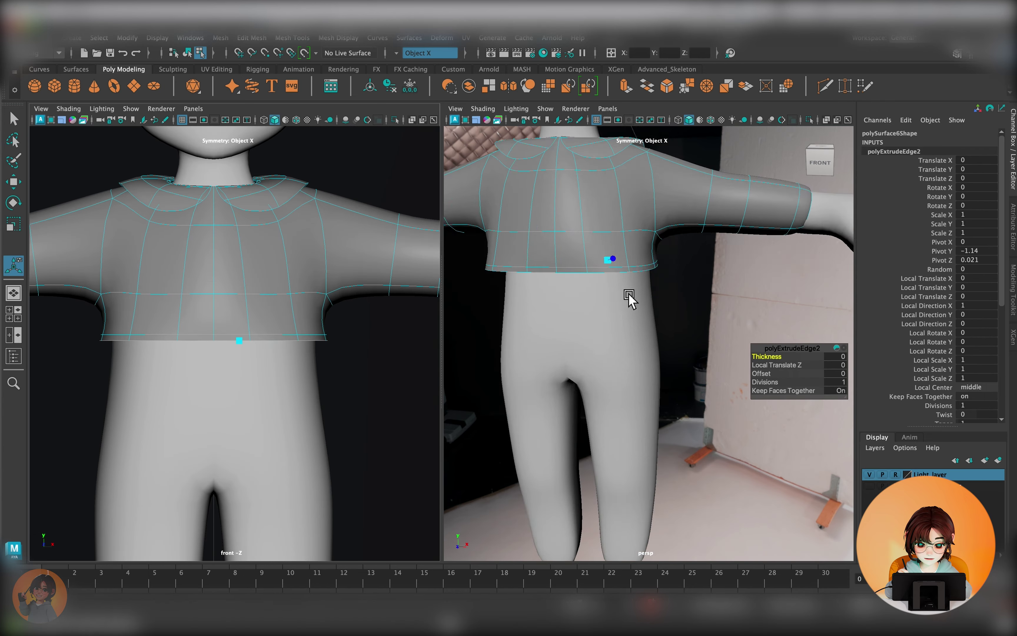
mouse_move(627, 295)
alt+mouse_down()
mouse_move(684, 276)
mouse_move(677, 349)
alt+mouse_up()
shift+right_drag(677, 350, 590, 340)
drag(606, 337, 605, 357)
key(space)
drag(337, 350, 240, 355)
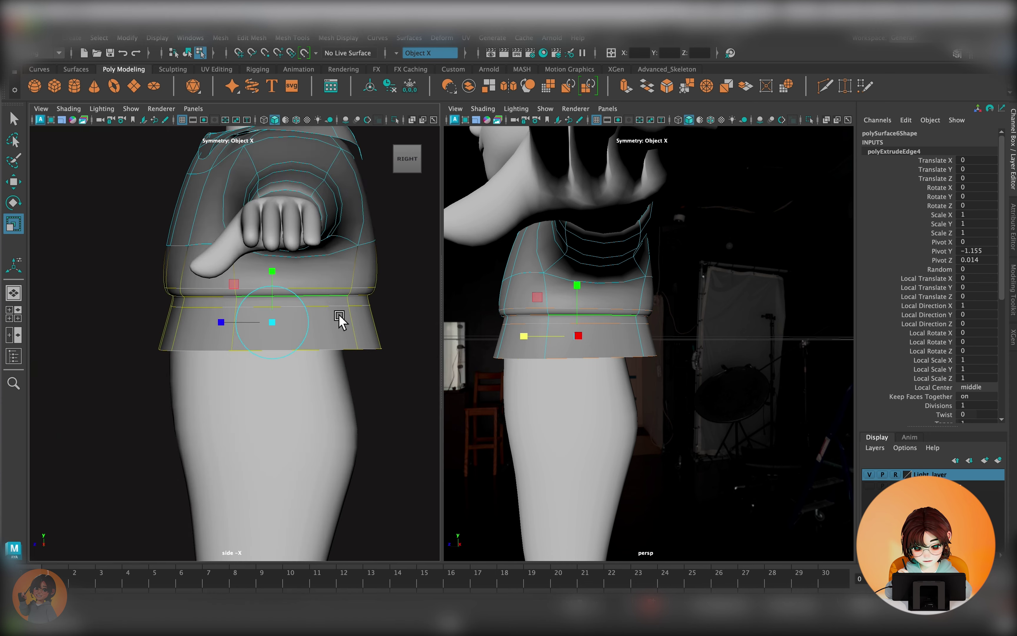
drag(333, 311, 96, 307)
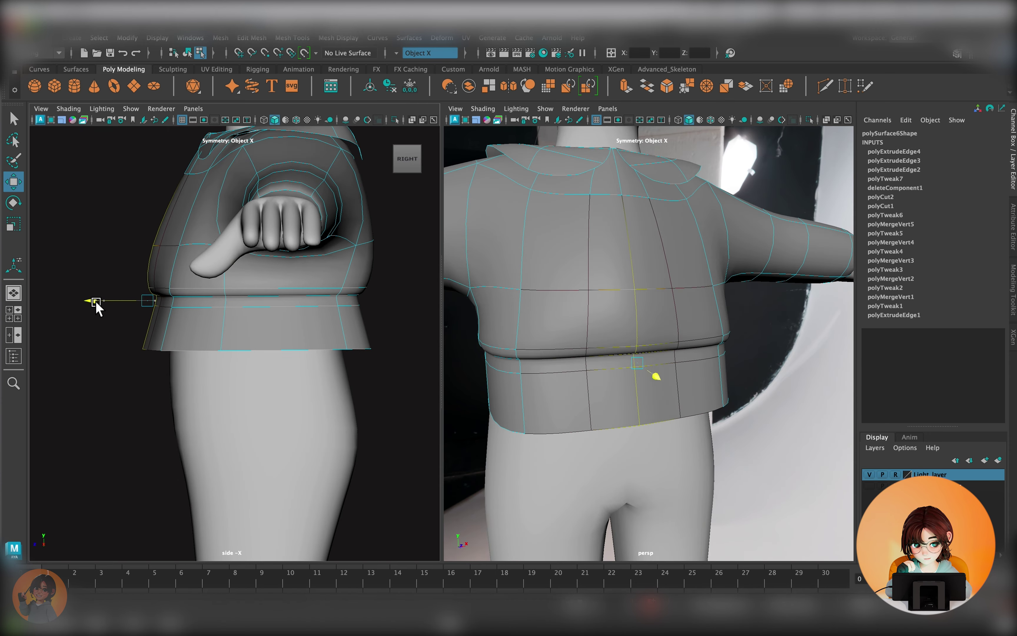
Step: Nudge the top slightly and delete the extra edge loops around the waistband
mouse_move(631, 336)
alt+mouse_down()
mouse_move(661, 340)
mouse_move(572, 374)
alt+mouse_up()
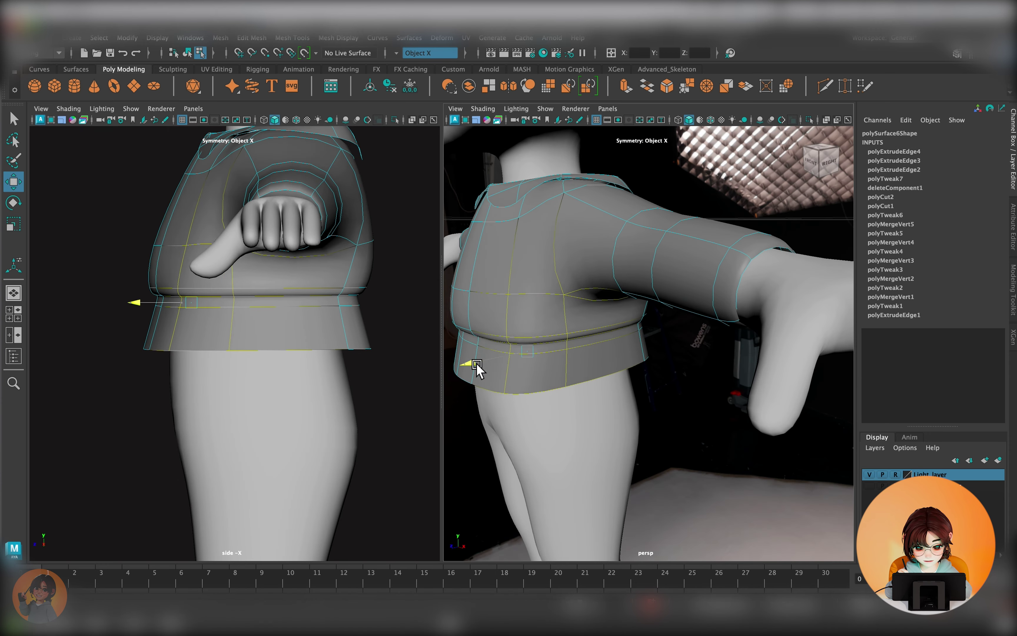
alt+drag(659, 404, 636, 340)
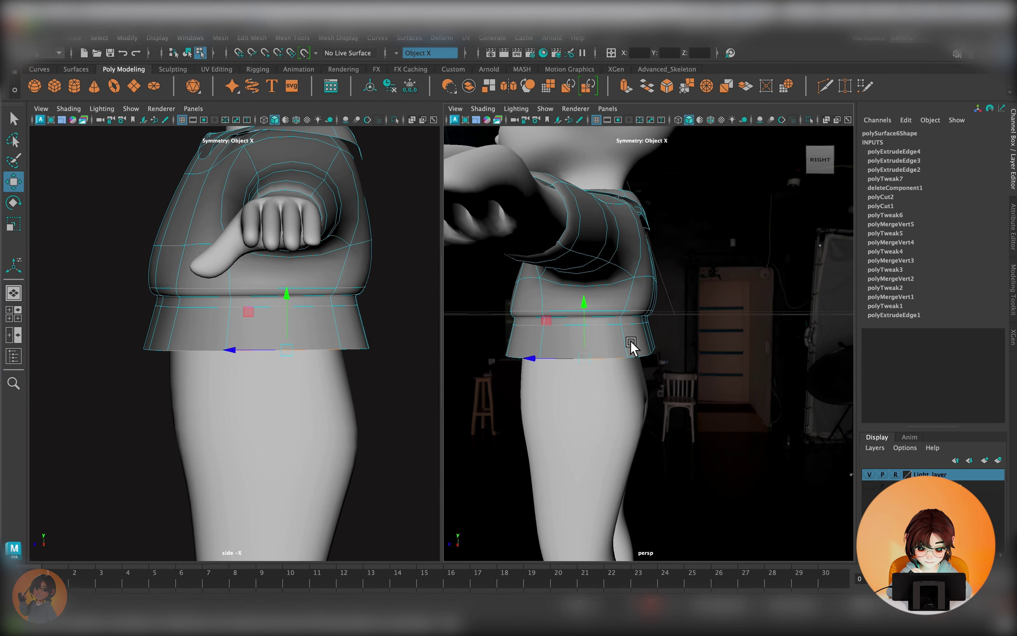
drag(313, 313, 297, 334)
mouse_move(313, 258)
right_down()
mouse_move(262, 385)
mouse_move(256, 259)
right_up()
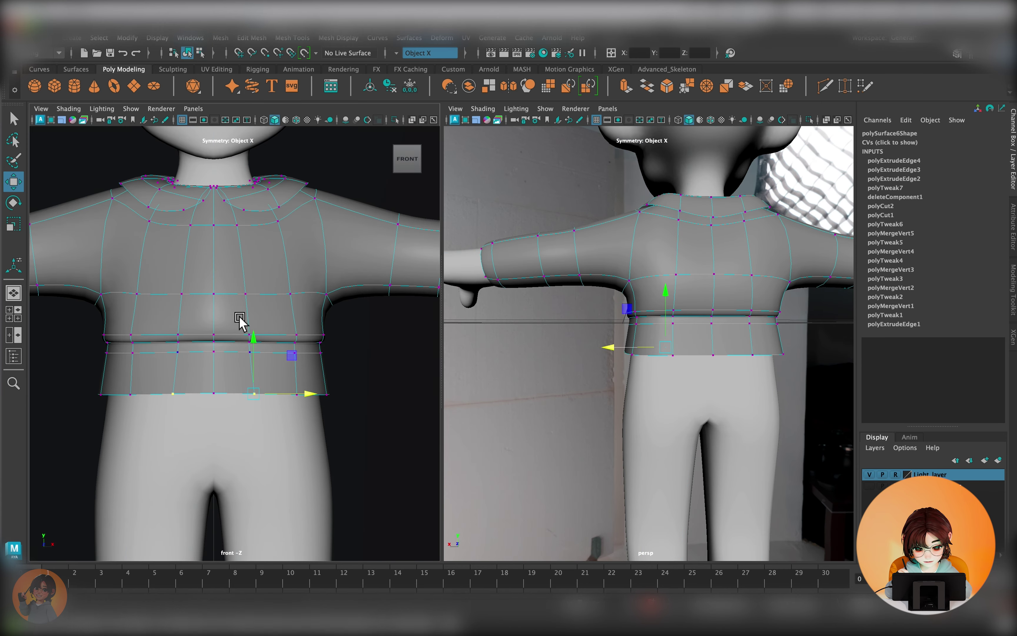
drag(304, 295, 302, 303)
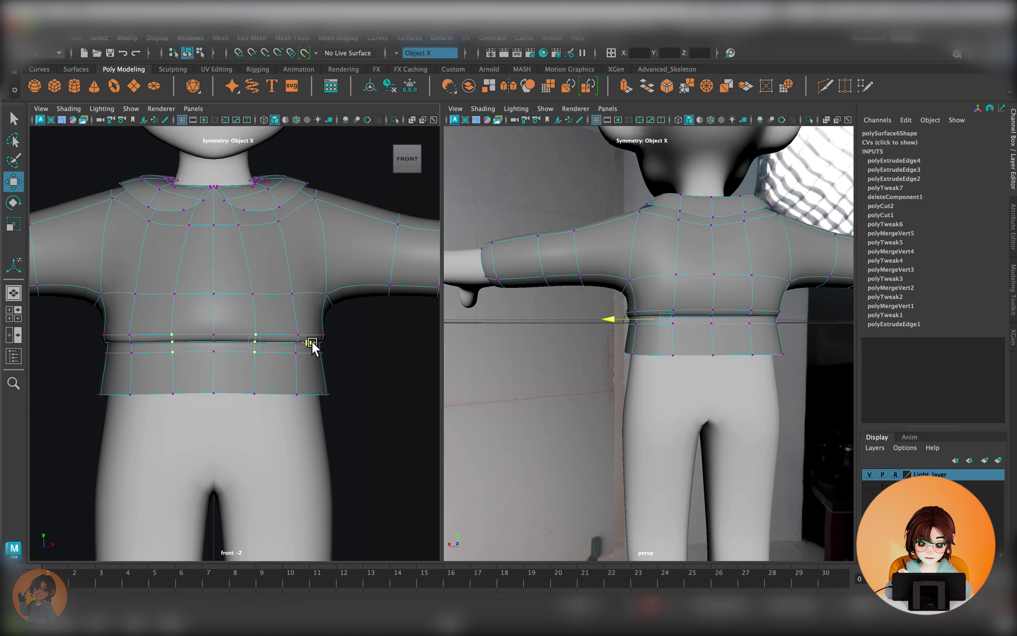
alt+drag(673, 336, 700, 352)
Step: Extrude the hem further down and select the bottom hem edges
click(101, 393)
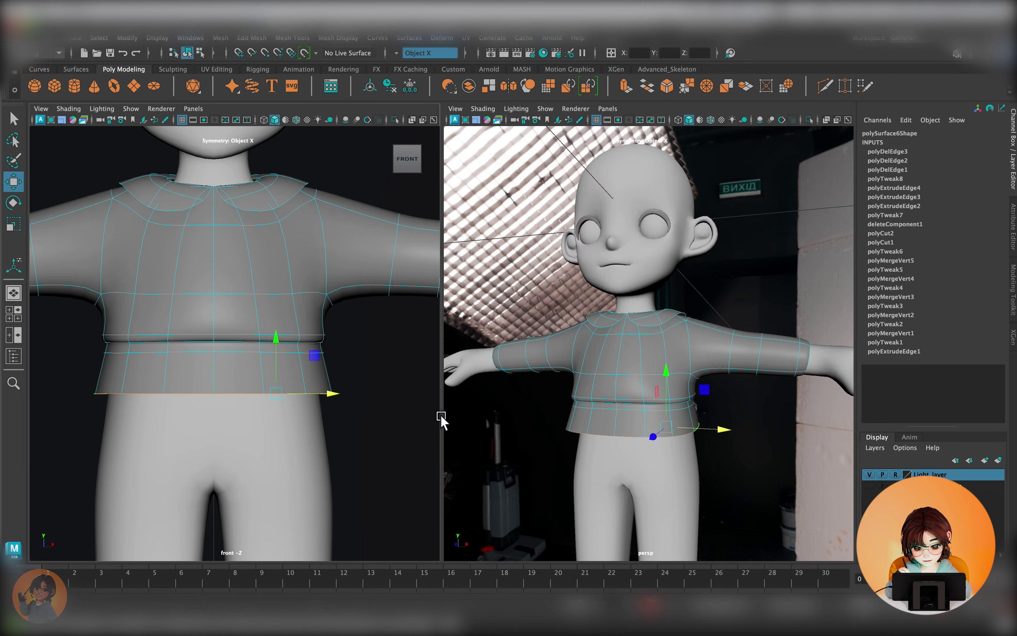
alt+drag(738, 398, 589, 391)
shift+right_drag(374, 342, 378, 370)
scroll(357, 380, down, 3)
double_click(335, 330)
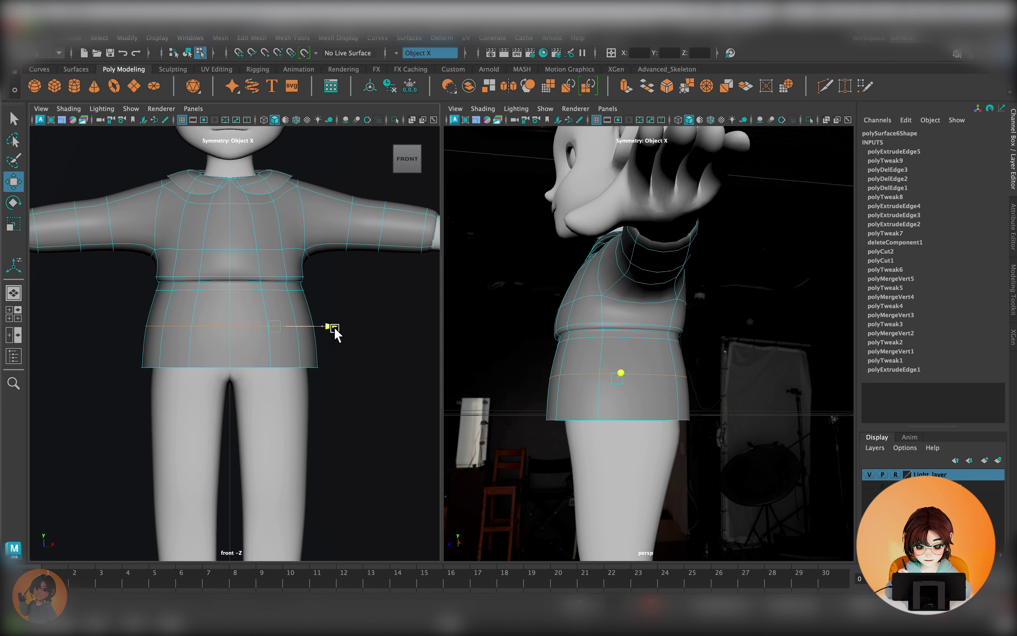
click(299, 367)
alt+drag(484, 404, 625, 426)
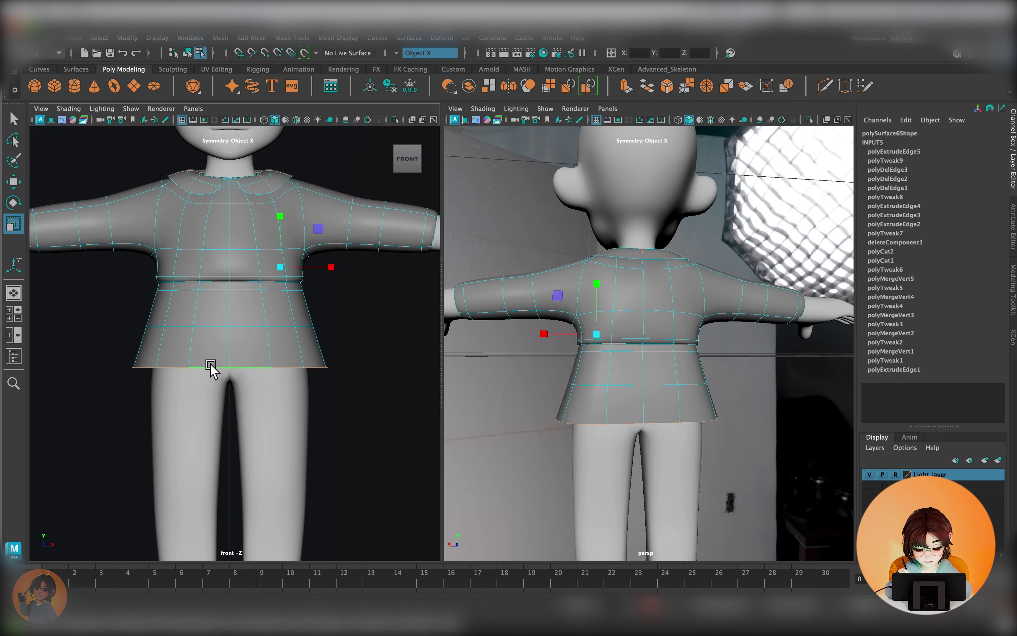
scroll(343, 295, down, 2)
Step: Extrude the hem twice more and pull it down into a longer skirt
key(w)
shift+drag(253, 244, 202, 332)
shift+right_drag(220, 318, 234, 352)
drag(194, 276, 199, 317)
key(F9)
click(147, 377)
Step: Select the edge loop above the hem to scale the lower skirt outward
alt+middle_drag(350, 402, 365, 431)
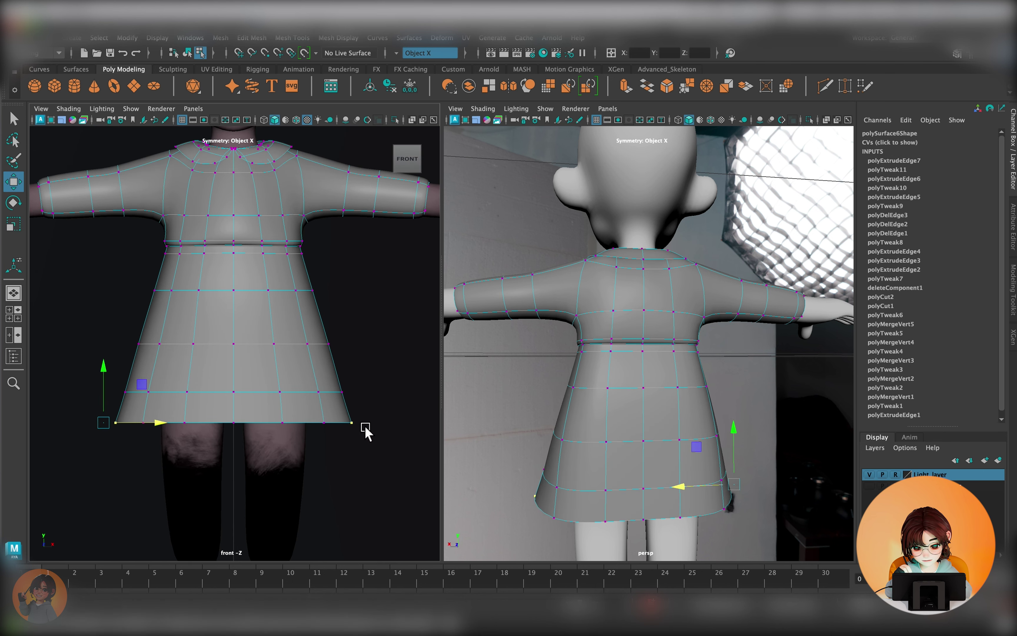
alt+drag(672, 454, 697, 465)
key(F8)
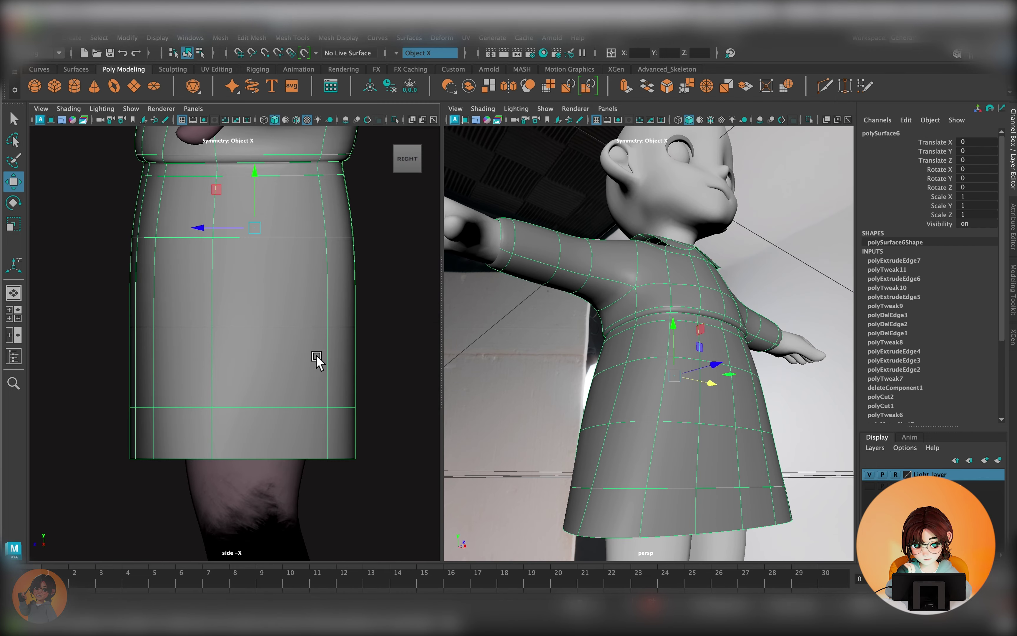
key(r)
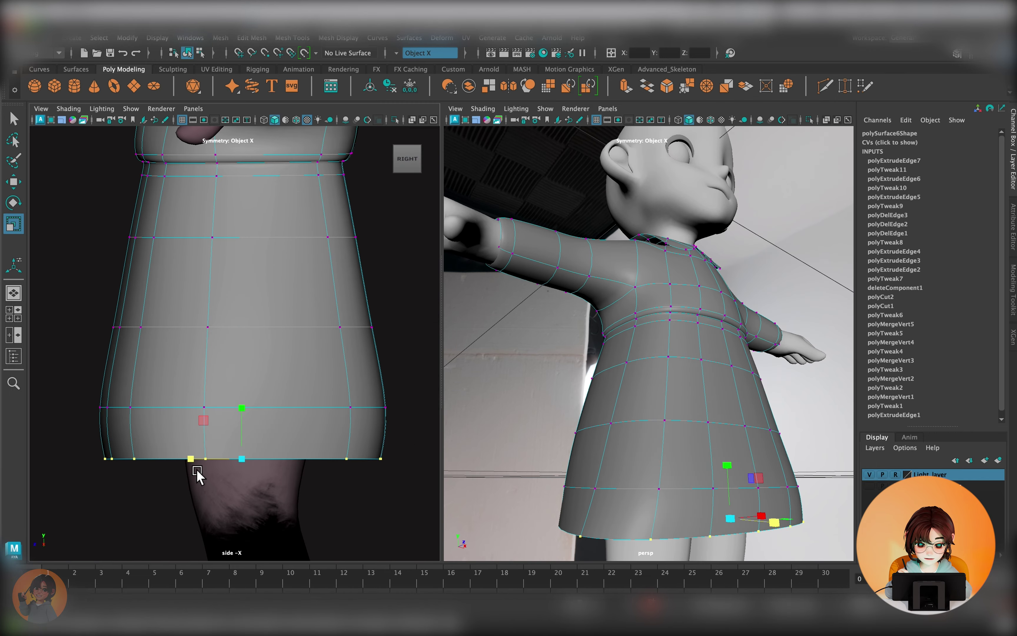
double_click(202, 327)
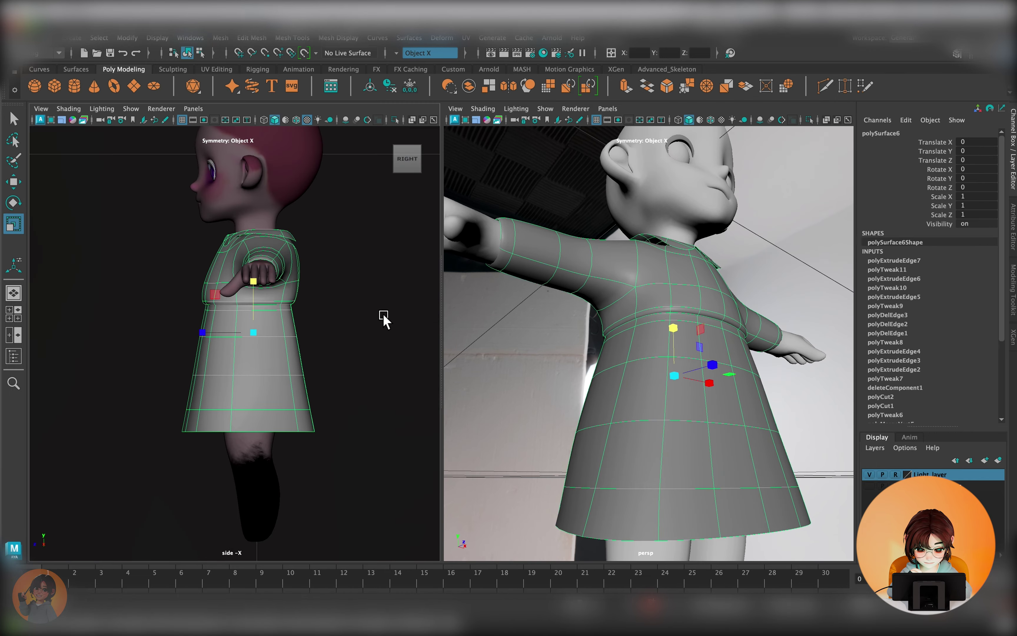
drag(336, 320, 336, 349)
click(301, 265)
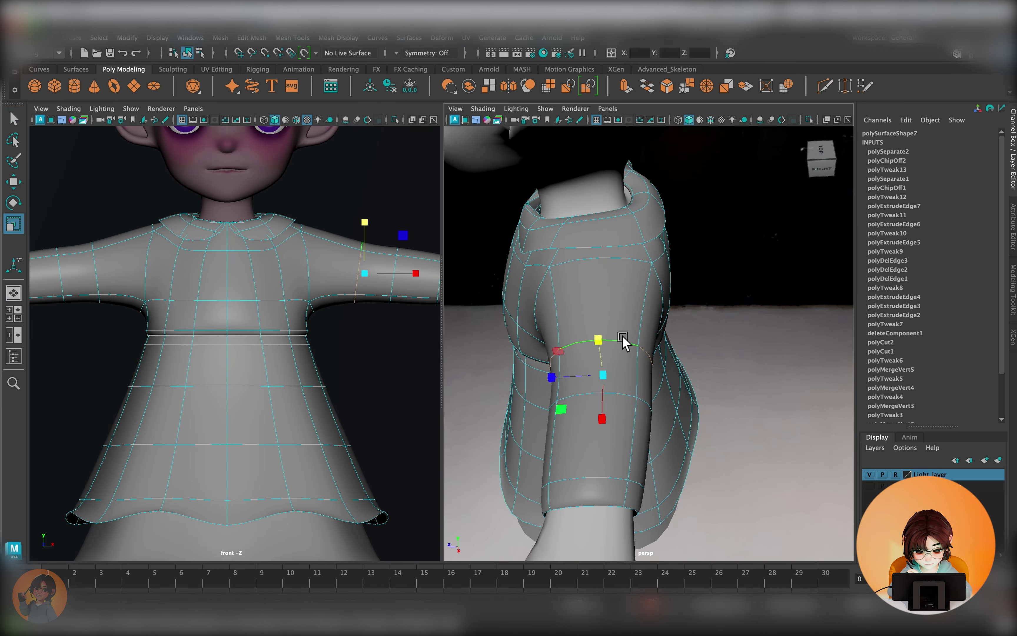
Step: Scale the extruded wrist edge loop outward to thicken the sleeve cuff
alt+drag(631, 375, 652, 416)
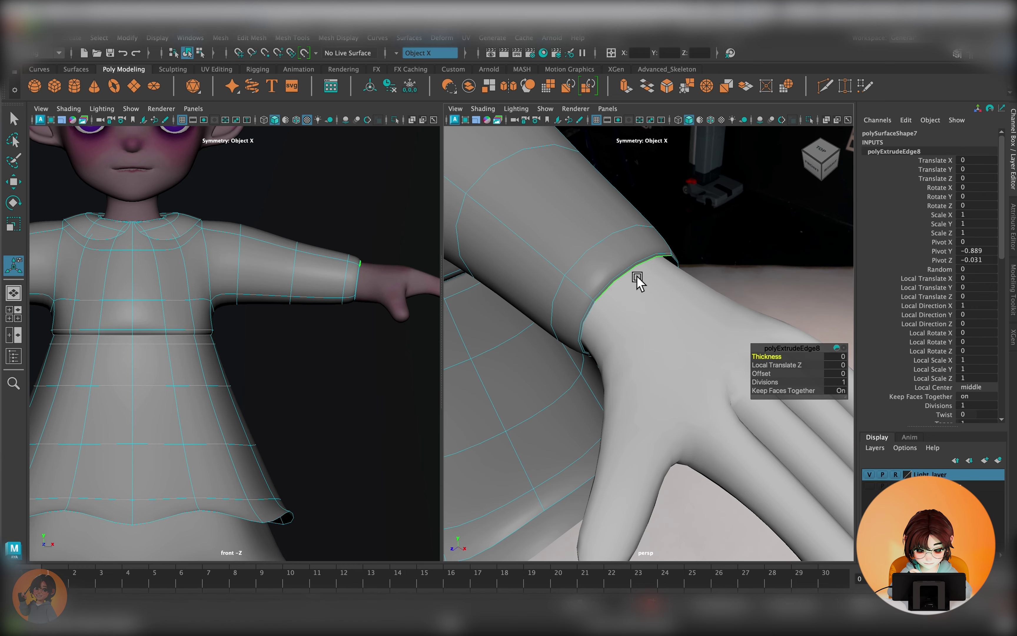
drag(623, 309, 651, 303)
key(r)
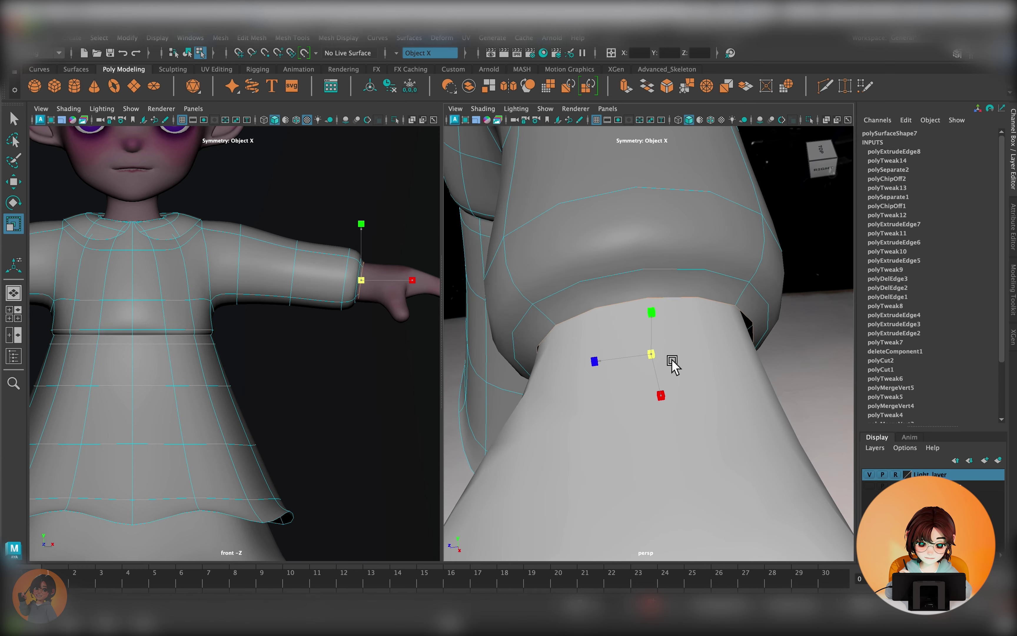
mouse_move(638, 349)
alt+mouse_down()
mouse_move(682, 337)
mouse_move(613, 368)
mouse_move(643, 319)
mouse_move(703, 350)
alt+mouse_up()
key(w)
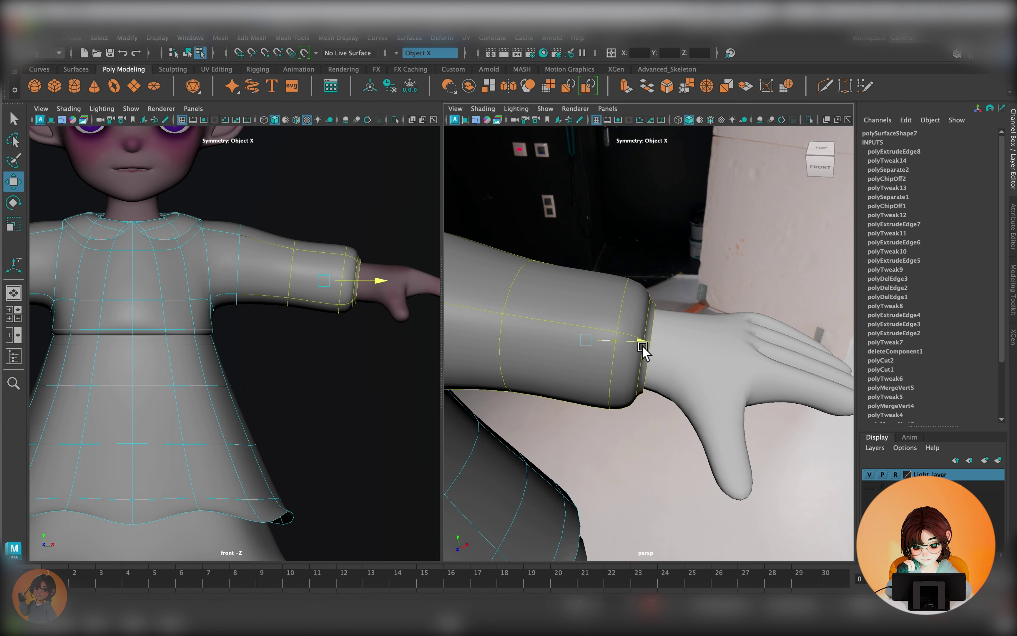
Step: Select and frame the dress, then delete the faces at the neckline
click(340, 378)
scroll(345, 366, down, 3)
alt+drag(546, 345, 586, 341)
click(586, 340)
key(f)
mouse_move(655, 337)
alt+mouse_down()
mouse_move(673, 256)
mouse_move(580, 421)
alt+mouse_up()
key(Delete)
Step: Remove an edge loop around the neckline
right_drag(669, 297, 708, 269)
double_click(704, 352)
mouse_move(709, 270)
alt+mouse_down()
mouse_move(697, 386)
mouse_move(663, 345)
alt+mouse_up()
key(ctrl+Delete)
Step: Try moving the front collar vertices to the centre seam, undo, and reselect the centre vertex
key(f)
mouse_move(564, 372)
alt+mouse_down()
mouse_move(757, 368)
mouse_move(643, 348)
mouse_move(703, 400)
mouse_move(693, 366)
alt+mouse_up()
alt+drag(692, 366, 552, 365)
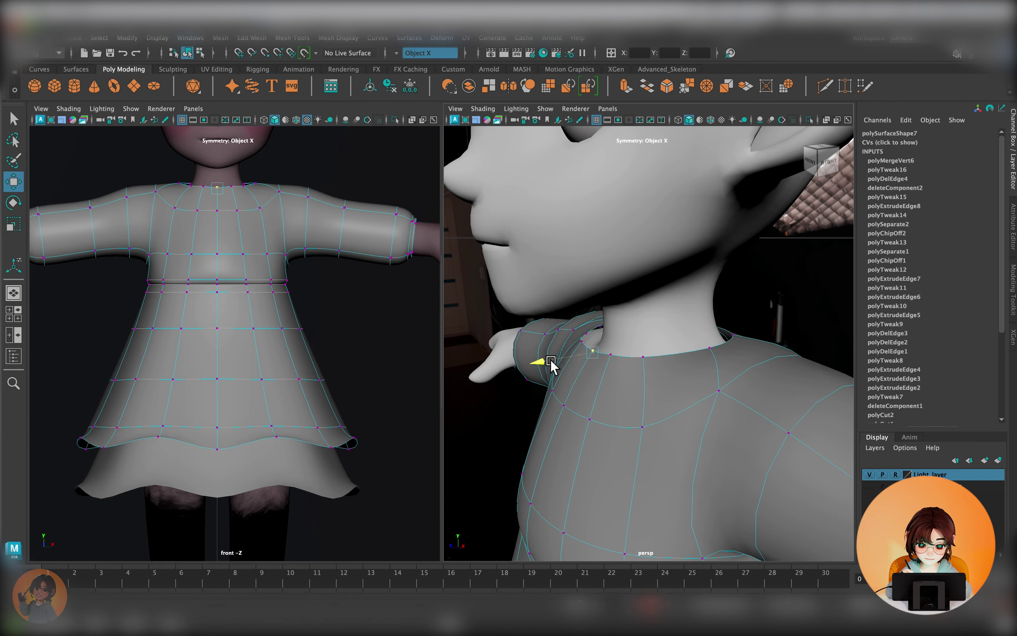
key(ctrl+z)
mouse_move(663, 373)
alt+mouse_down()
mouse_move(643, 390)
mouse_move(722, 352)
mouse_move(560, 397)
mouse_move(632, 445)
mouse_move(688, 436)
mouse_move(697, 416)
mouse_move(749, 390)
mouse_move(672, 421)
mouse_move(708, 430)
mouse_move(589, 390)
mouse_move(631, 379)
alt+mouse_up()
key(ctrl+z)
Step: Extrude the neck-opening edge loop upward into a collar
key(q)
double_click(589, 391)
key(w)
key(f)
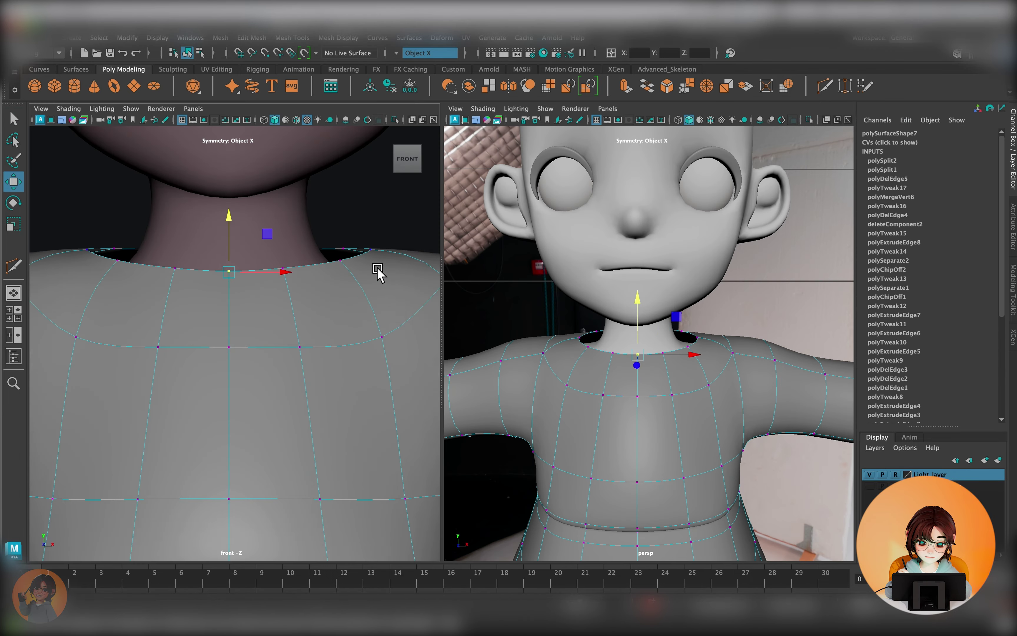
shift+right_click(695, 387)
click(690, 418)
mouse_move(689, 417)
alt+mouse_down()
mouse_move(715, 356)
mouse_move(740, 370)
alt+mouse_up()
Step: Select and reposition edges around the new collar
scroll(418, 347, down, 3)
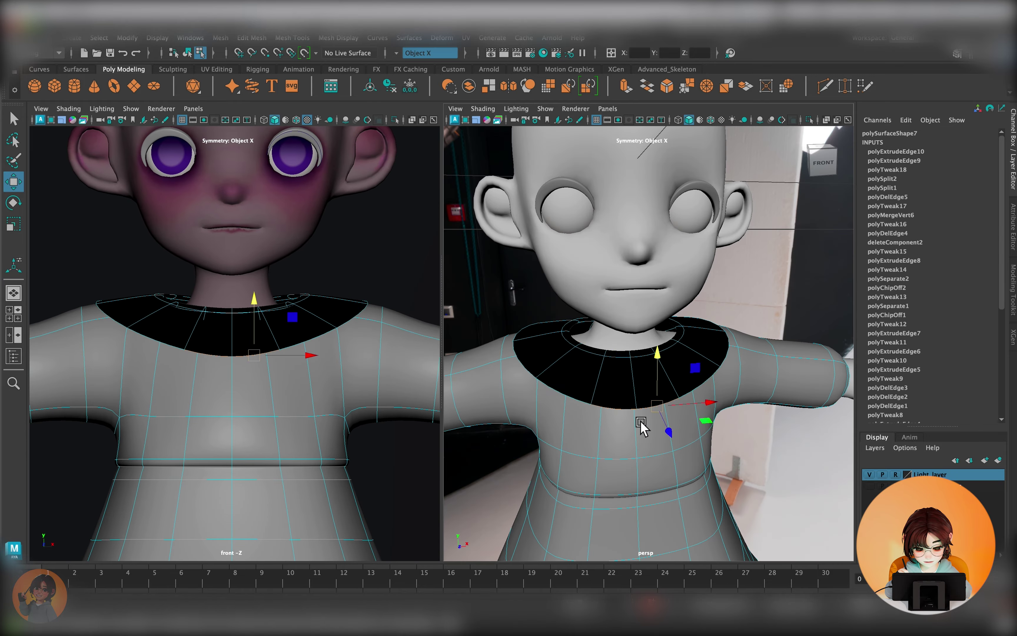
mouse_move(640, 421)
alt+mouse_down()
mouse_move(656, 372)
mouse_move(646, 395)
mouse_move(502, 277)
alt+mouse_up()
click(645, 378)
click(679, 377)
shift+click(656, 372)
key(w)
mouse_move(554, 383)
alt+mouse_down()
mouse_move(773, 367)
mouse_move(727, 374)
alt+mouse_up()
Step: Preview the shirt with smoothing and reselect the shirt object
key(F8)
key(2)
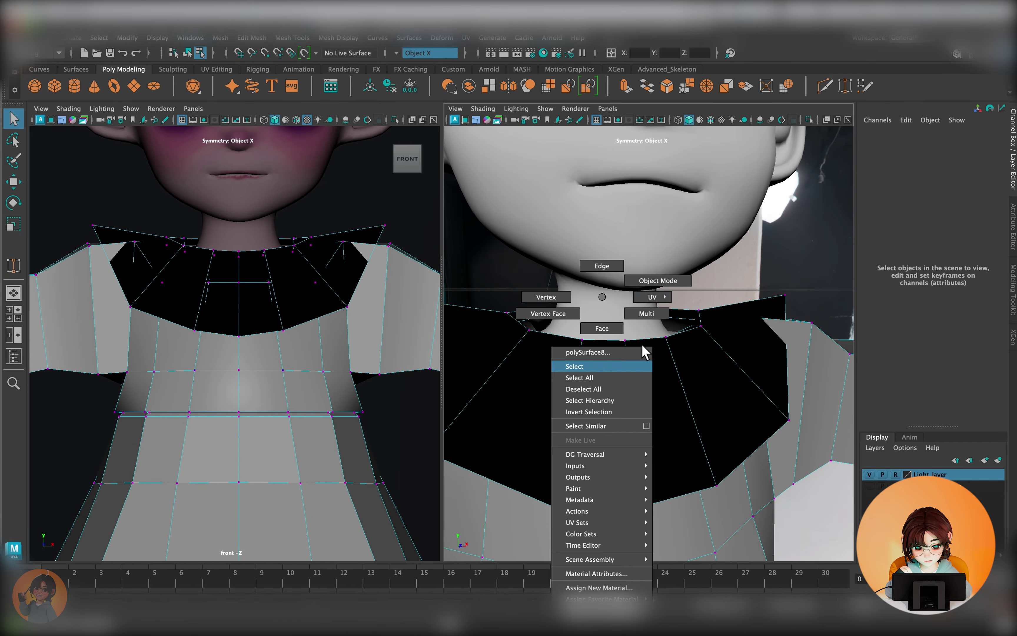
right_drag(604, 381, 576, 390)
click(13, 119)
click(665, 375)
mouse_move(665, 375)
alt+mouse_down()
mouse_move(738, 420)
mouse_move(692, 362)
mouse_move(657, 363)
mouse_move(635, 336)
mouse_move(522, 338)
mouse_move(584, 297)
alt+mouse_up()
Step: Scale the ring of neckline vertices inward to round the chest yoke
right_click(584, 297)
scroll(661, 273, up, 5)
mouse_move(661, 273)
alt+mouse_down()
mouse_move(754, 277)
mouse_move(643, 295)
mouse_move(764, 290)
mouse_move(743, 266)
mouse_move(543, 336)
alt+mouse_up()
key(r)
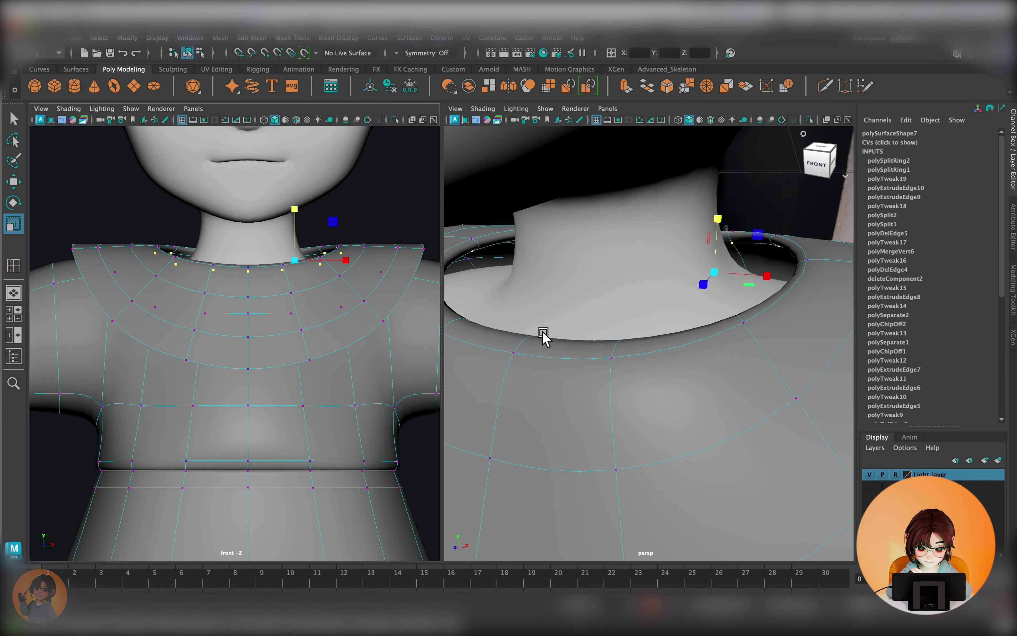
mouse_move(634, 257)
mouse_down()
mouse_move(555, 267)
mouse_move(659, 370)
mouse_move(634, 303)
mouse_up()
key(w)
double_click(635, 303)
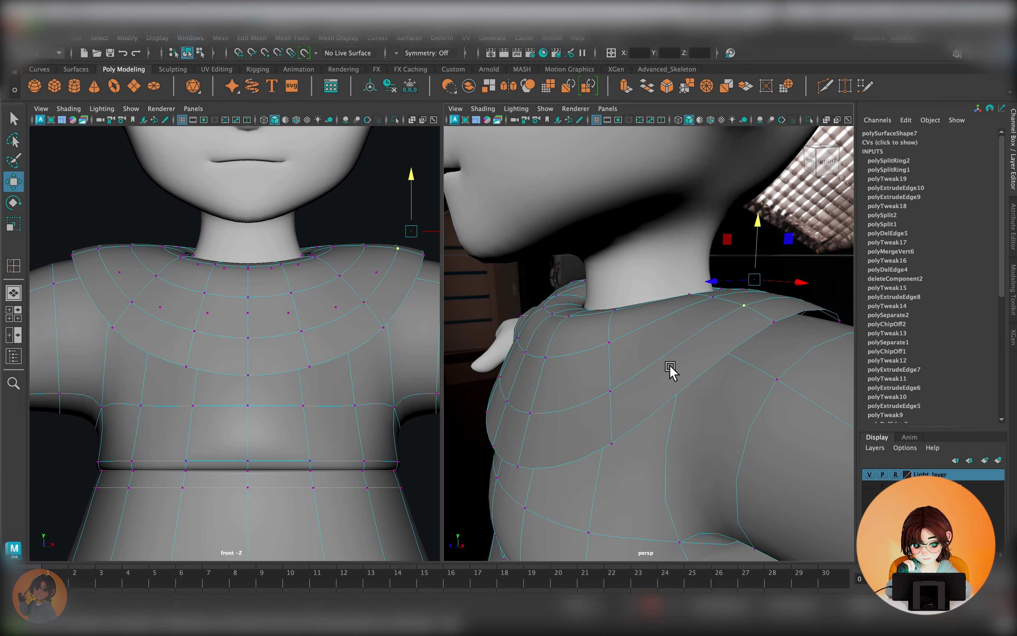
right_drag(652, 284, 627, 364)
Step: With X symmetry on, select a vertex loop around the collar
alt+drag(626, 363, 715, 391)
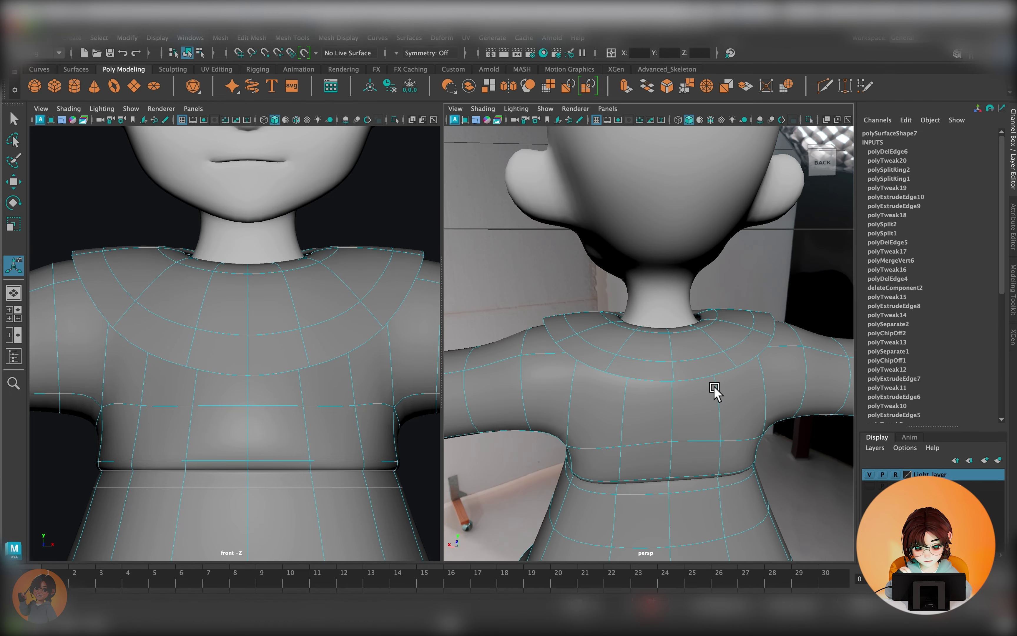
right_drag(658, 288, 618, 291)
key(w)
alt+drag(669, 337, 668, 346)
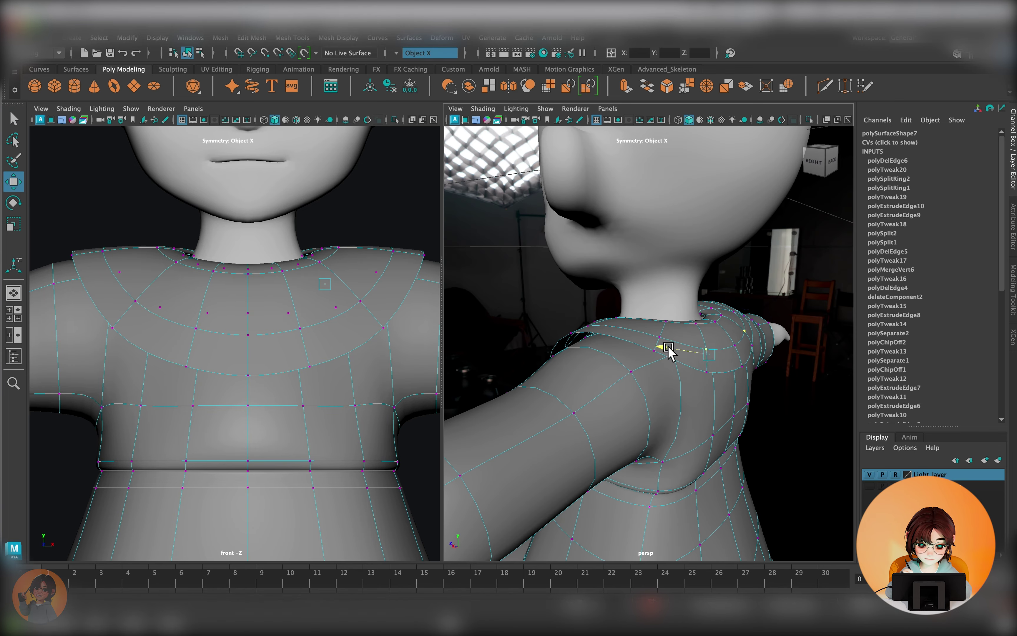
shift+double_click(734, 289)
alt+drag(734, 288, 591, 280)
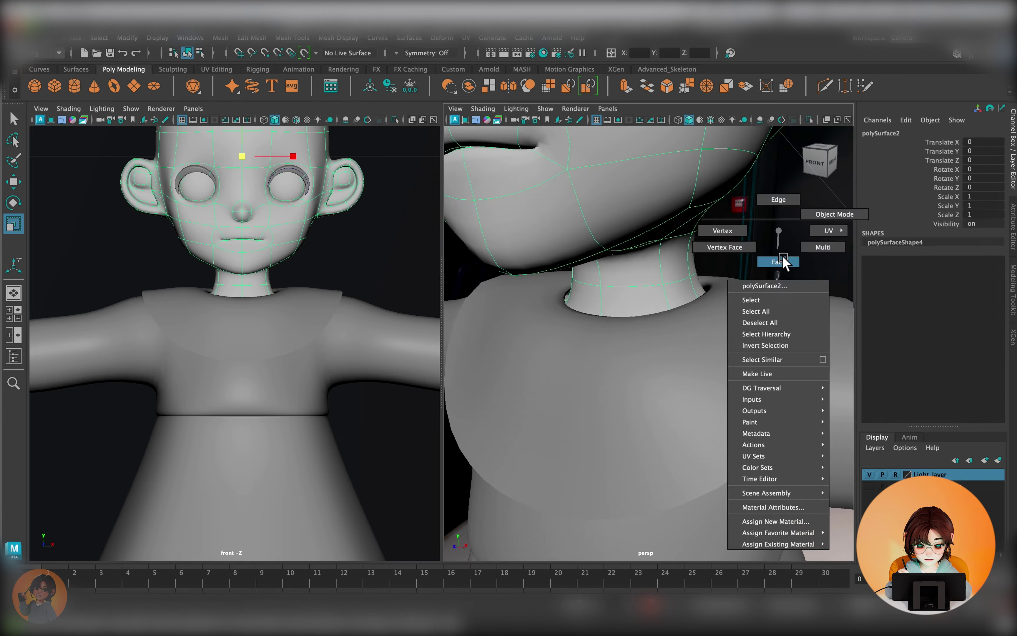
Step: Extract the neck band faces into their own separate piece
right_drag(722, 290, 681, 325)
key(ctrl+1)
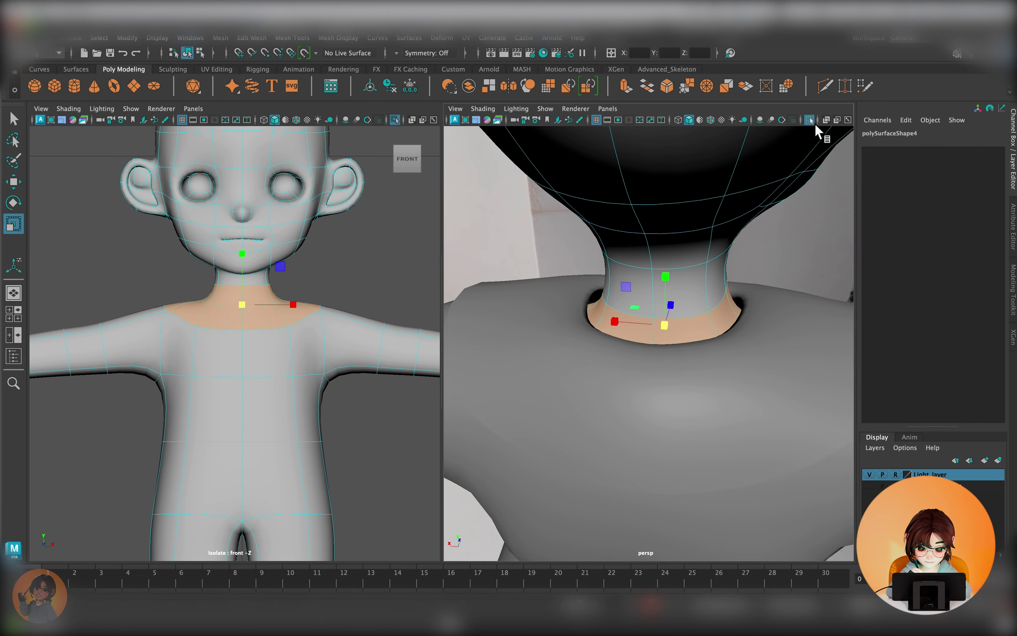
key(ctrl+1)
alt+drag(465, 405, 709, 289)
Step: Extrude the neck band's top edge loop
double_click(708, 288)
key(ctrl+e)
key(f)
key(f)
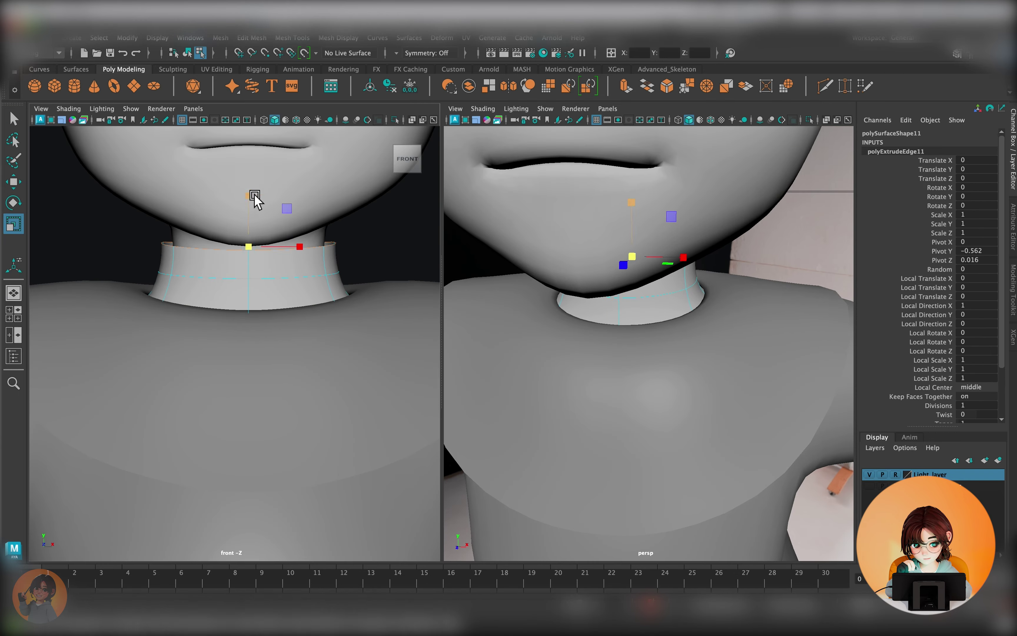
right_drag(731, 261, 799, 234)
key(f)
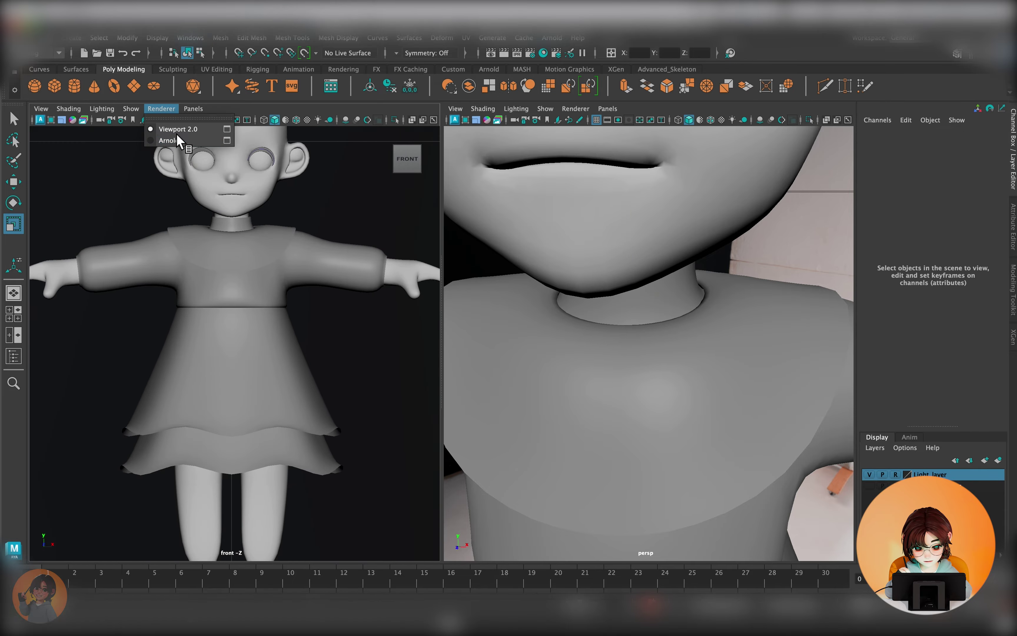
Step: Select the neck collar piece from the Outliner and frame it
click(14, 356)
click(80, 360)
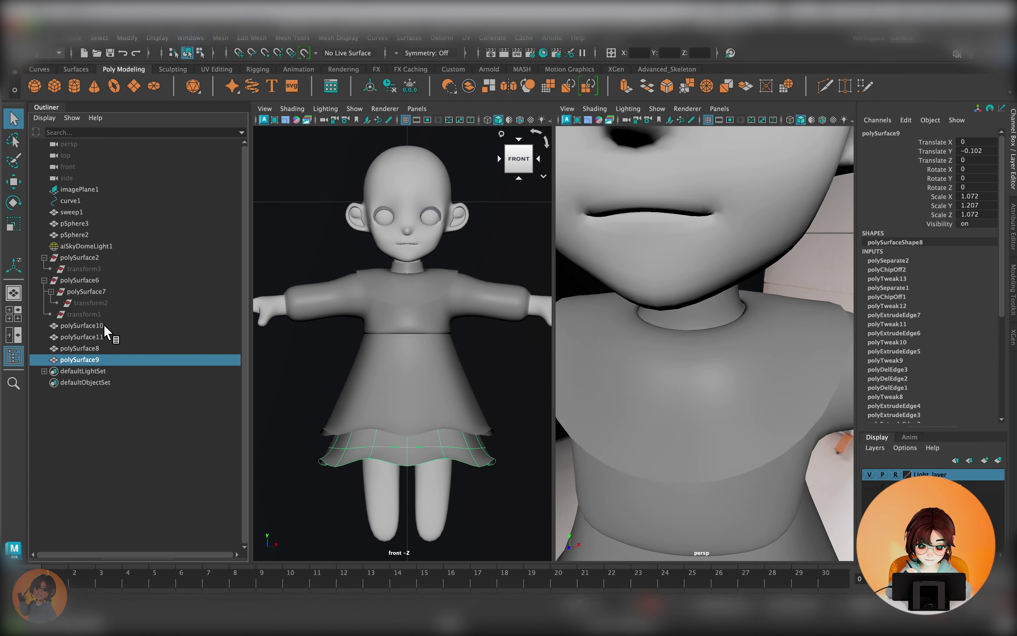
click(81, 337)
click(14, 356)
key(f)
key(f)
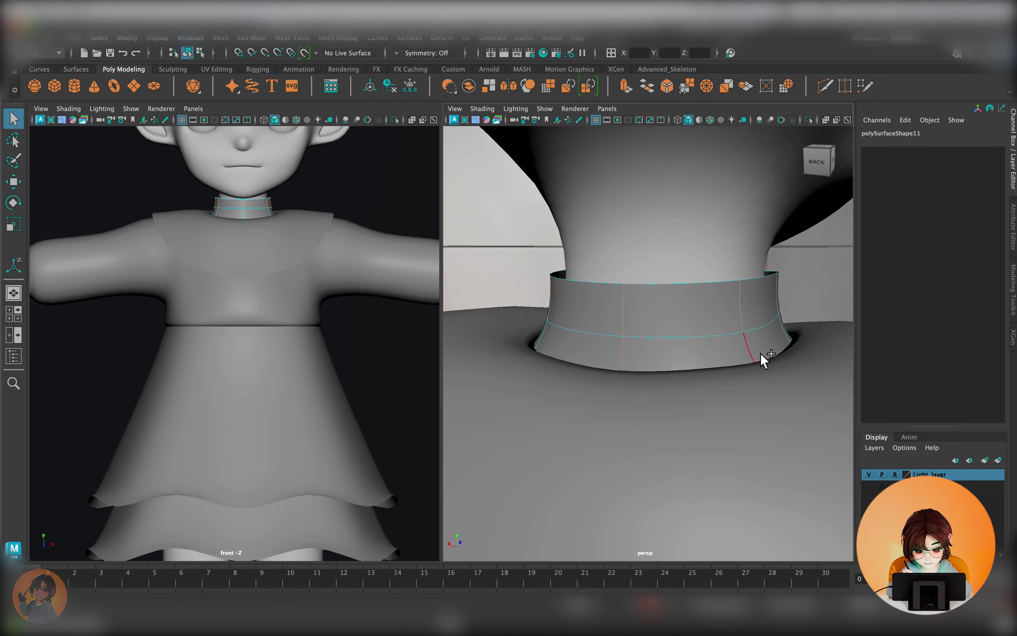
Step: Bevel the collar edges into more segments
alt+drag(764, 360, 701, 320)
key(F9)
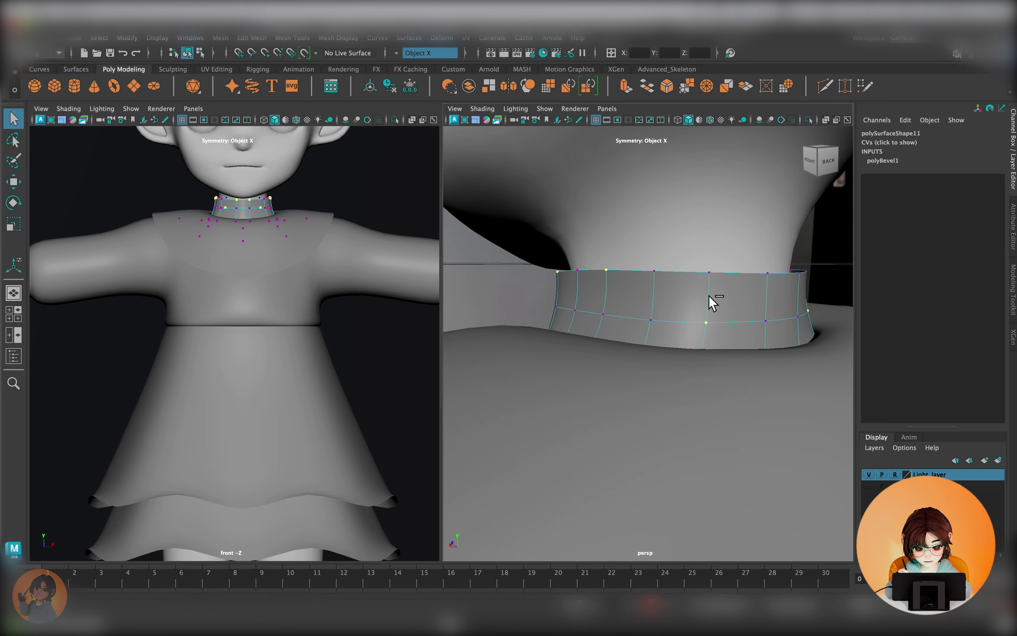
right_drag(659, 280, 722, 314)
alt+drag(722, 313, 731, 295)
key(r)
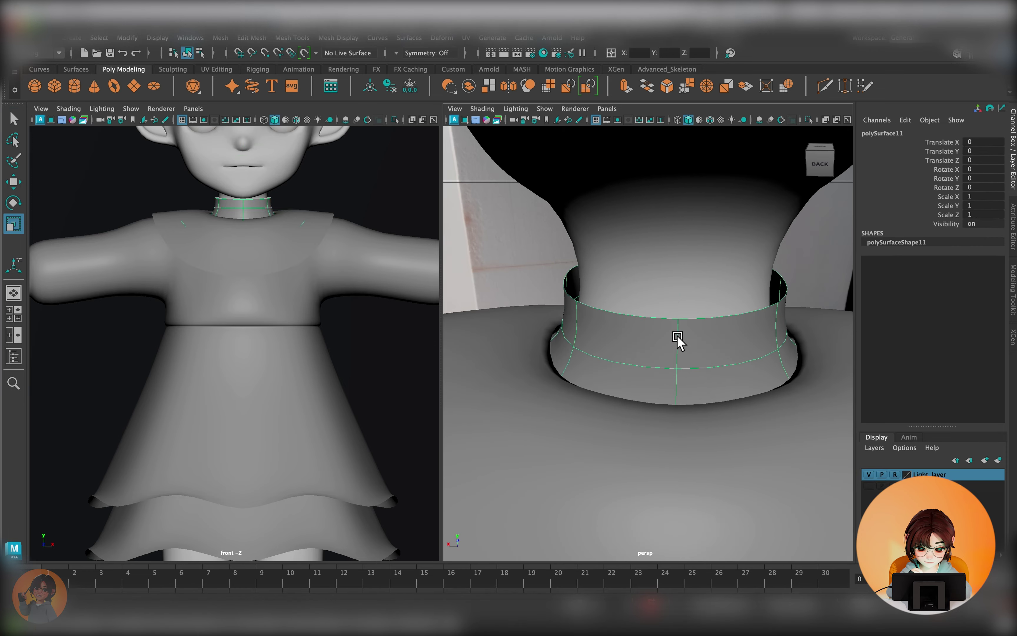
right_drag(750, 284, 808, 277)
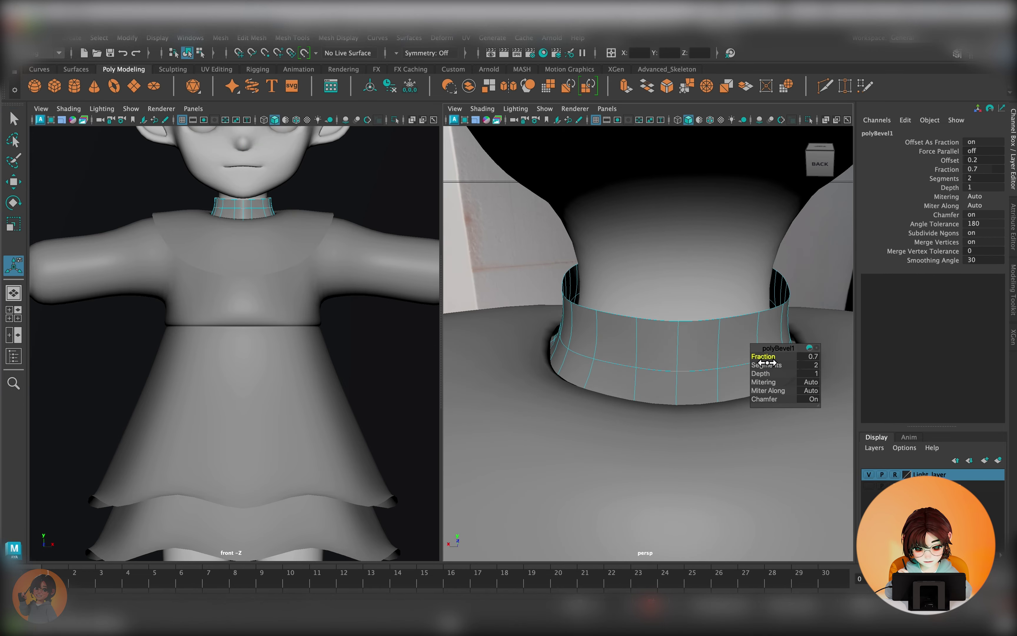
Step: Push the collar's top vertices down into waves
mouse_move(623, 325)
alt+mouse_down()
mouse_move(635, 306)
mouse_move(620, 356)
mouse_move(590, 364)
alt+mouse_up()
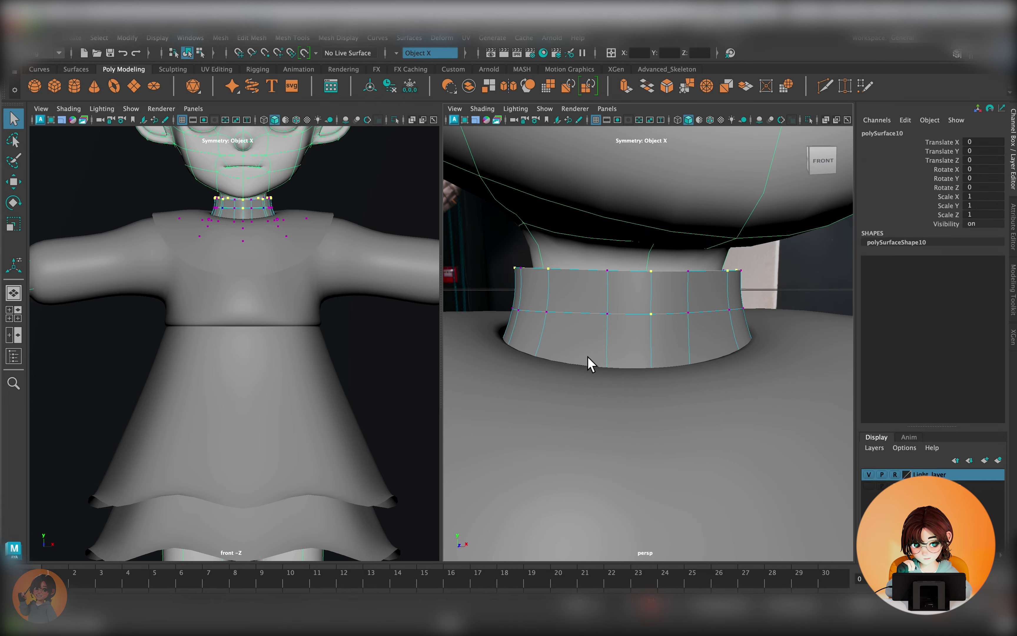
mouse_move(708, 311)
alt+mouse_down()
mouse_move(608, 315)
mouse_move(706, 313)
mouse_move(764, 374)
mouse_move(658, 309)
alt+mouse_up()
drag(631, 219, 631, 262)
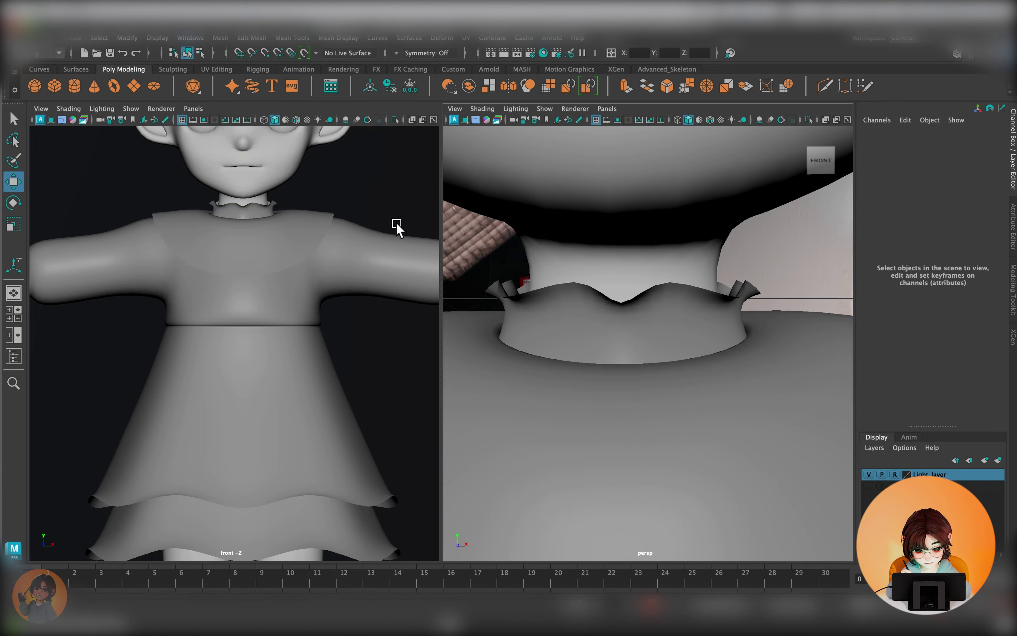
Step: Select the collar's top edges and bevel them a second time
scroll(397, 227, up, 5)
click(161, 109)
click(185, 134)
click(161, 109)
click(184, 127)
key(F8)
mouse_move(626, 320)
alt+mouse_down()
mouse_move(681, 340)
mouse_move(649, 275)
mouse_move(691, 275)
mouse_move(738, 309)
alt+mouse_up()
key(ctrl+b)
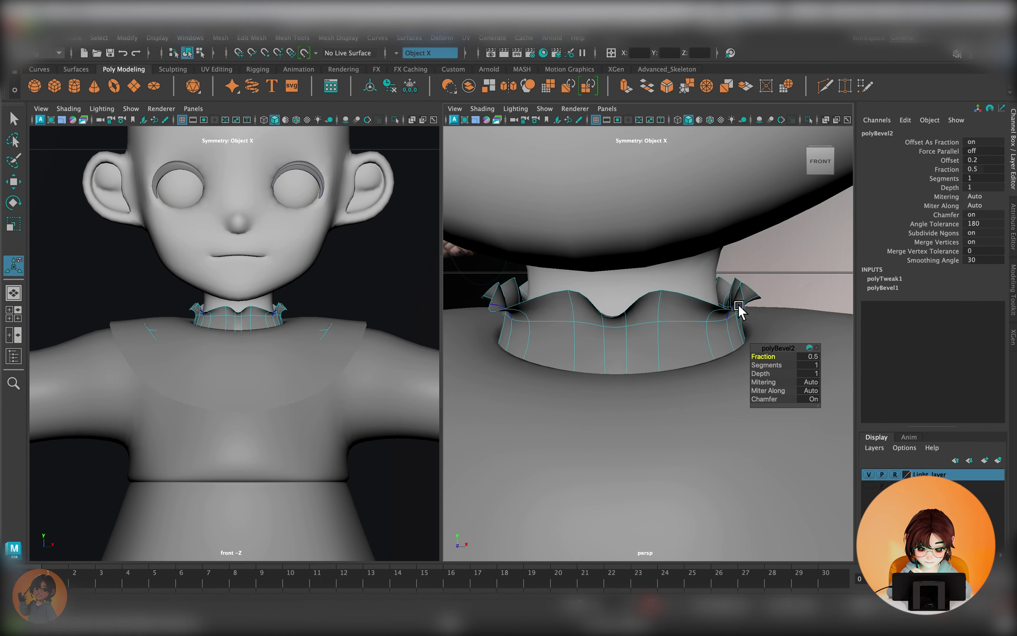
Step: Scale the collar's top vertices outward with symmetry so they flare into pointed frills
key(F9)
key(w)
mouse_move(640, 250)
alt+mouse_down()
mouse_move(642, 320)
mouse_move(727, 313)
mouse_move(744, 324)
mouse_move(711, 341)
mouse_move(700, 300)
alt+mouse_up()
key(r)
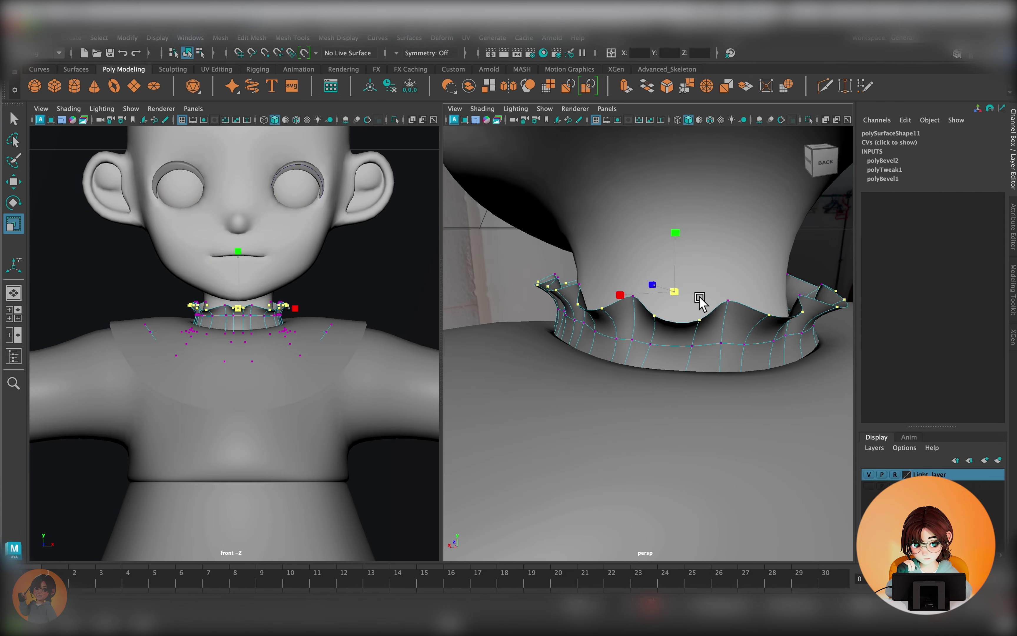
key(r)
mouse_move(676, 233)
alt+mouse_down()
mouse_move(647, 277)
mouse_move(692, 333)
mouse_move(618, 307)
mouse_move(684, 299)
mouse_move(672, 336)
mouse_move(680, 317)
alt+mouse_up()
mouse_move(708, 335)
alt+mouse_down()
mouse_move(607, 414)
mouse_move(624, 382)
mouse_move(732, 378)
mouse_move(754, 356)
mouse_move(681, 346)
alt+mouse_up()
click(692, 362)
Step: Bevel the collar edges a third time
right_drag(718, 297, 722, 265)
mouse_move(722, 269)
alt+mouse_down()
mouse_move(749, 356)
mouse_move(681, 374)
mouse_move(744, 369)
alt+mouse_up()
shift+right_click(744, 369)
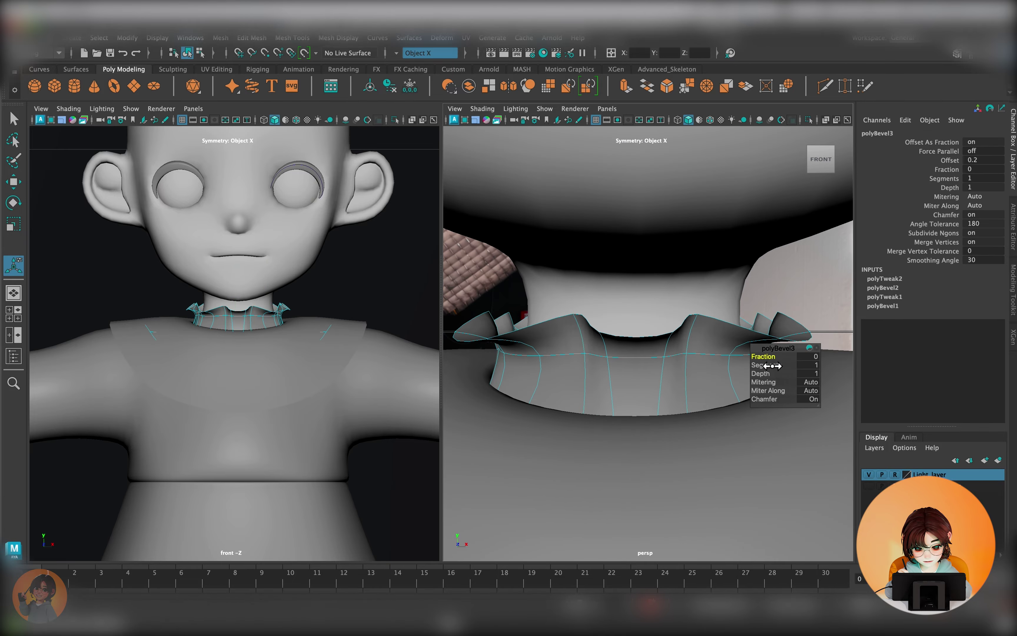
click(368, 313)
Step: Check the front view with an Arnold viewport render, then restore standard display
click(161, 109)
click(168, 140)
click(161, 109)
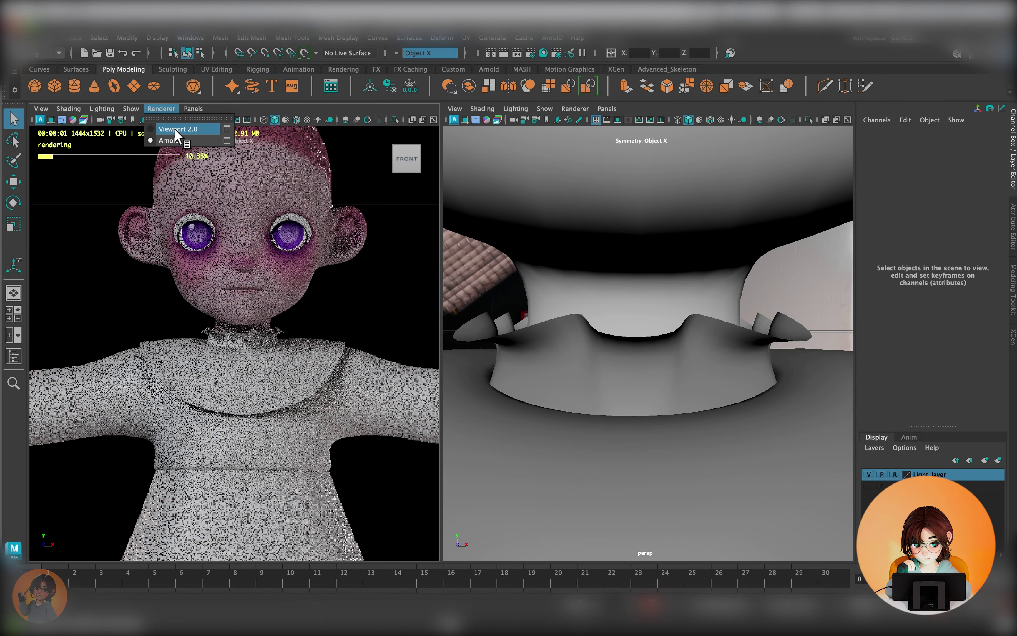
click(177, 129)
Step: Inspect the finished collar around the torso and select the shirt
click(602, 252)
mouse_move(663, 277)
alt+mouse_down()
mouse_move(675, 359)
mouse_move(806, 393)
mouse_move(547, 294)
alt+mouse_up()
click(412, 237)
mouse_move(512, 248)
alt+mouse_down()
mouse_move(618, 341)
mouse_move(321, 113)
alt+mouse_up()
click(657, 342)
key(q)
alt+drag(635, 423, 679, 365)
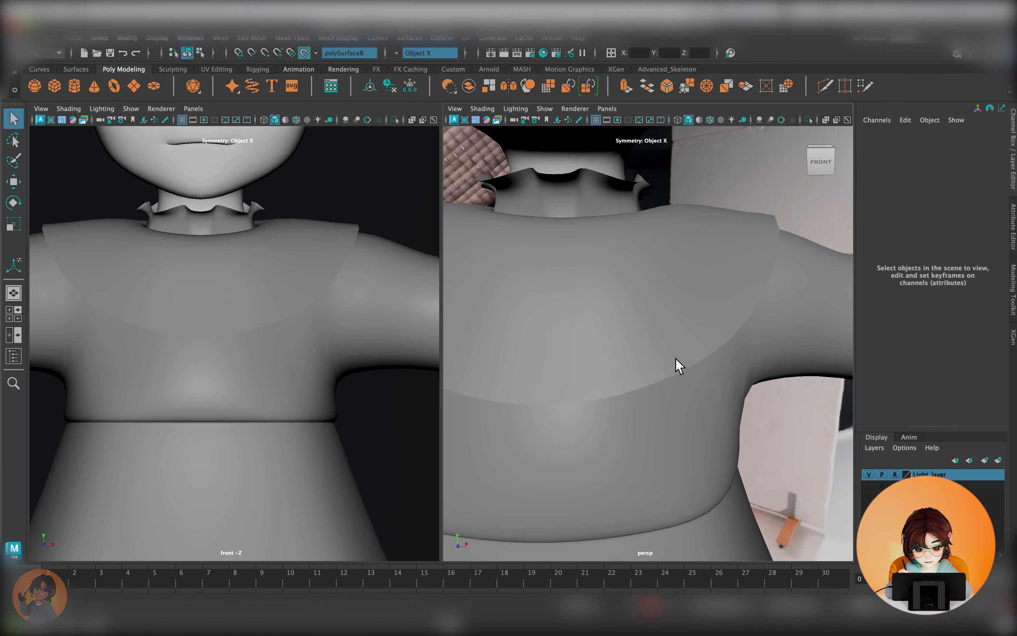
Step: Draw a curve along the chest yoke edge and sweep a mesh along it
mouse_move(567, 390)
mouse_down()
mouse_move(754, 311)
mouse_move(749, 357)
mouse_move(682, 413)
mouse_move(547, 340)
mouse_move(566, 297)
mouse_move(663, 341)
mouse_move(728, 353)
mouse_move(730, 374)
mouse_up()
key(q)
key(F8)
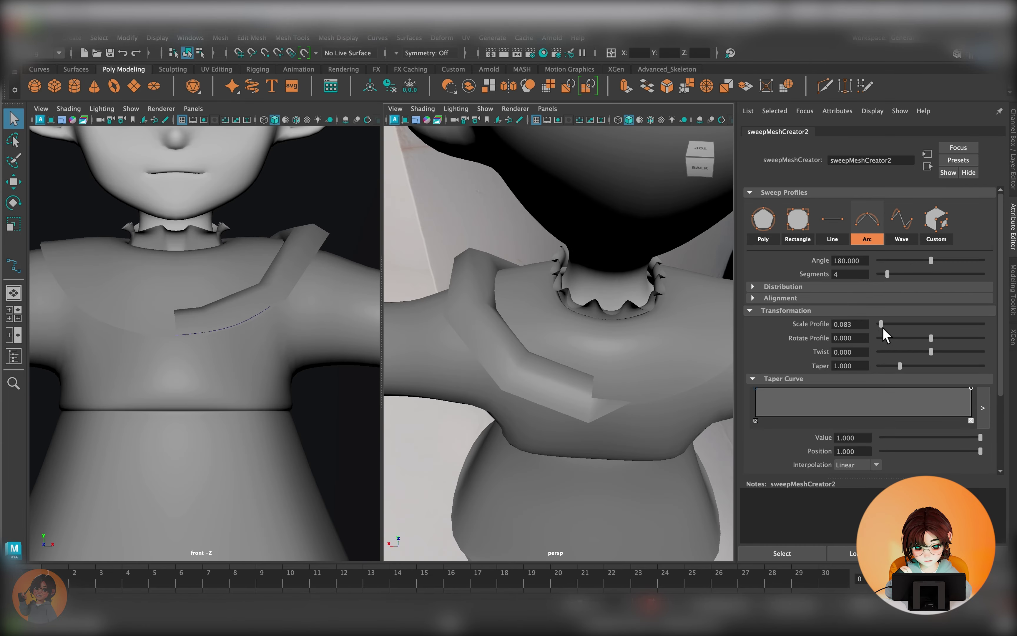
drag(958, 406, 982, 408)
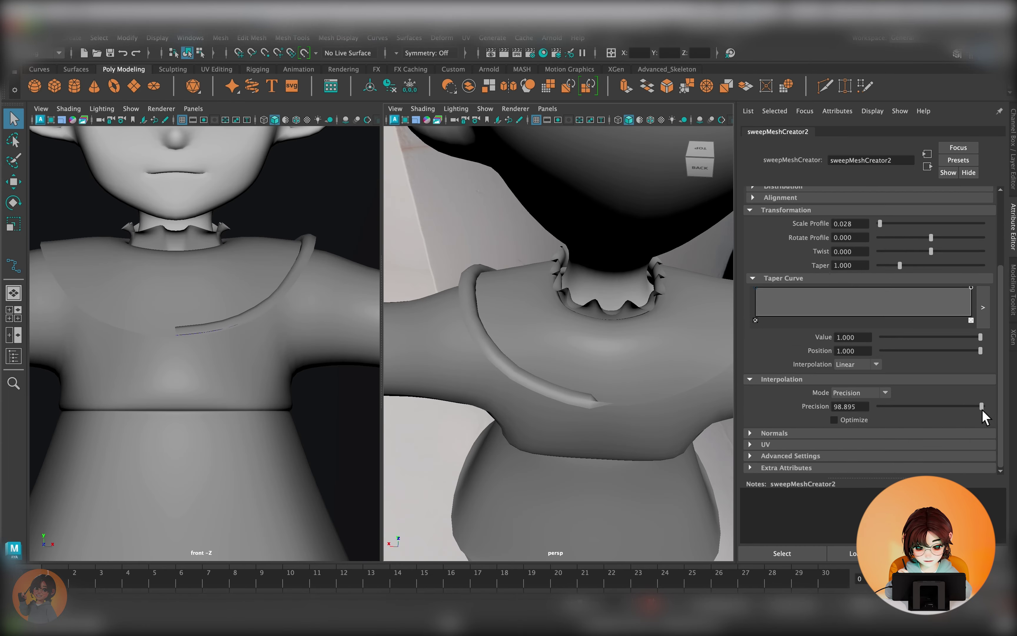
scroll(867, 290, up, 3)
Step: Select curve2 and set the sweep's Rotate Profile to 25
click(64, 371)
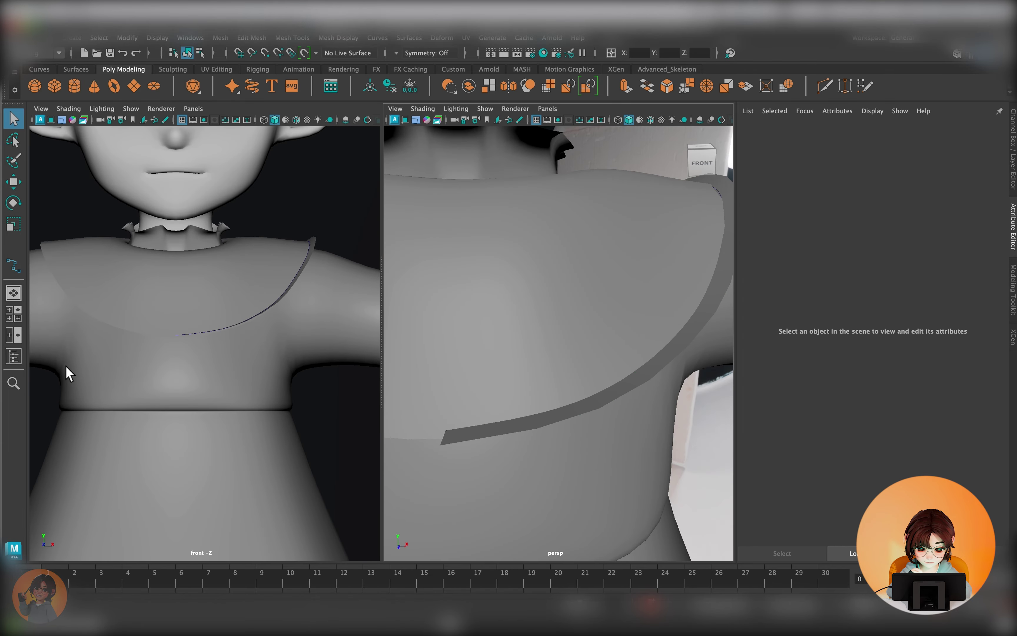
click(273, 298)
click(863, 132)
drag(932, 242, 938, 243)
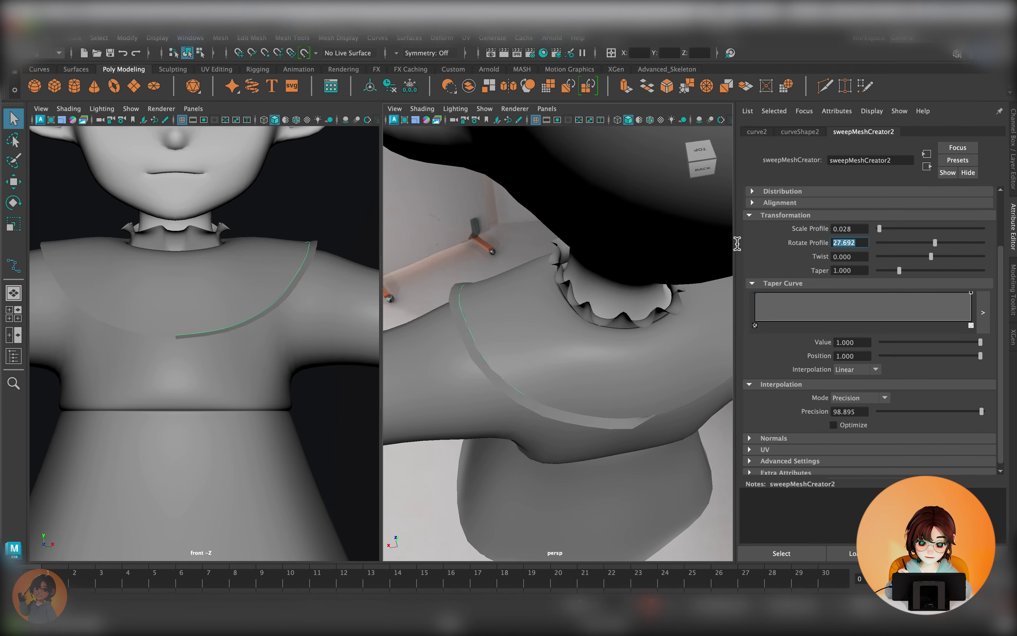
text(25)
key(Return)
Step: Lower the profile scale, maximise precision and switch the cross-section to Wave
drag(881, 297, 880, 296)
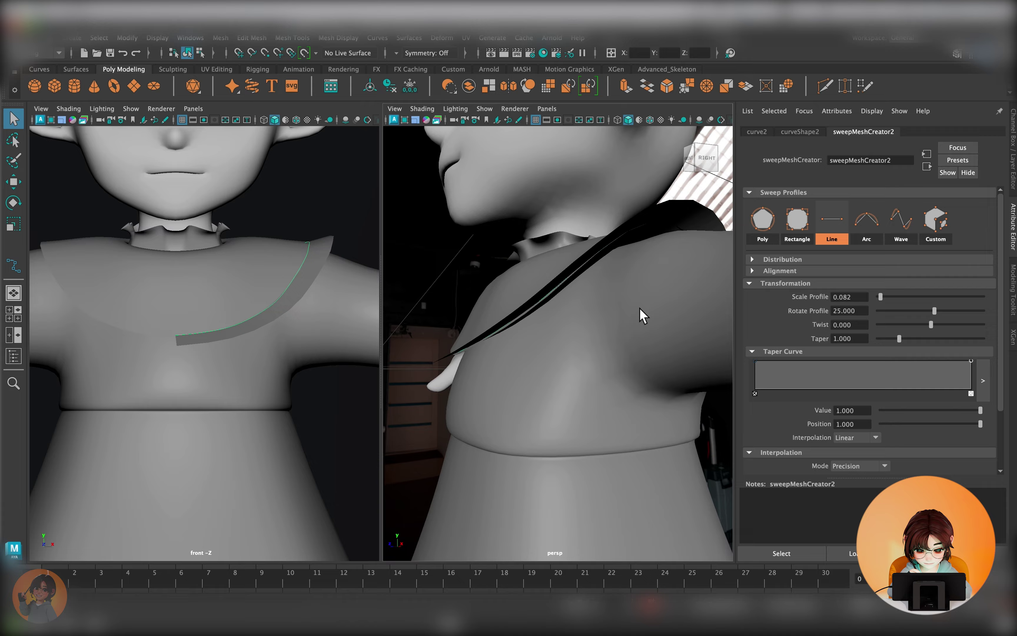
alt+drag(640, 311, 721, 323)
mouse_move(609, 125)
alt+mouse_down()
mouse_move(565, 393)
mouse_move(581, 320)
alt+mouse_up()
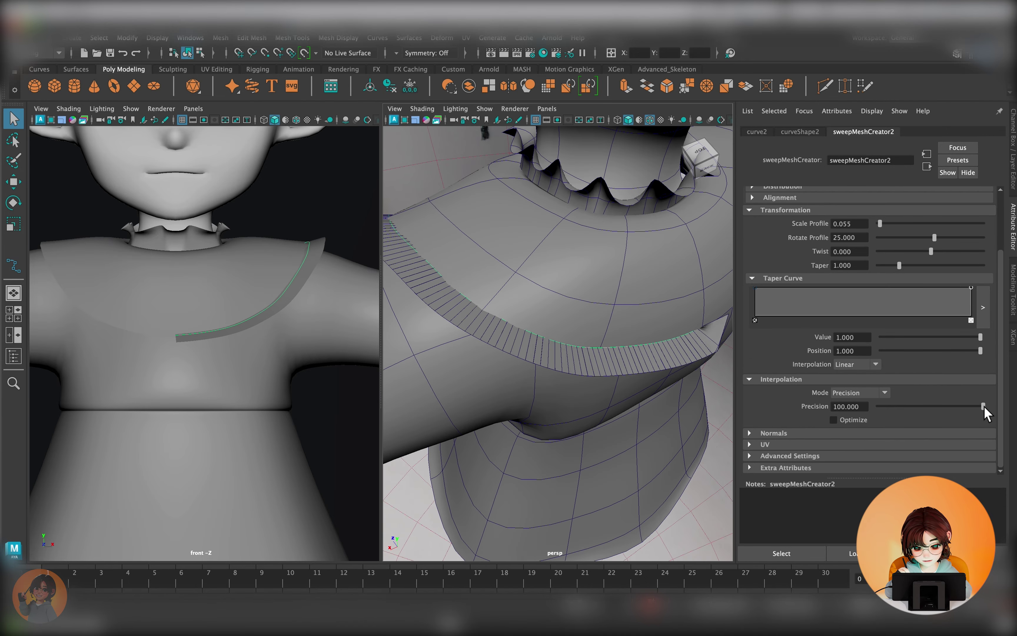
drag(982, 406, 983, 406)
click(902, 223)
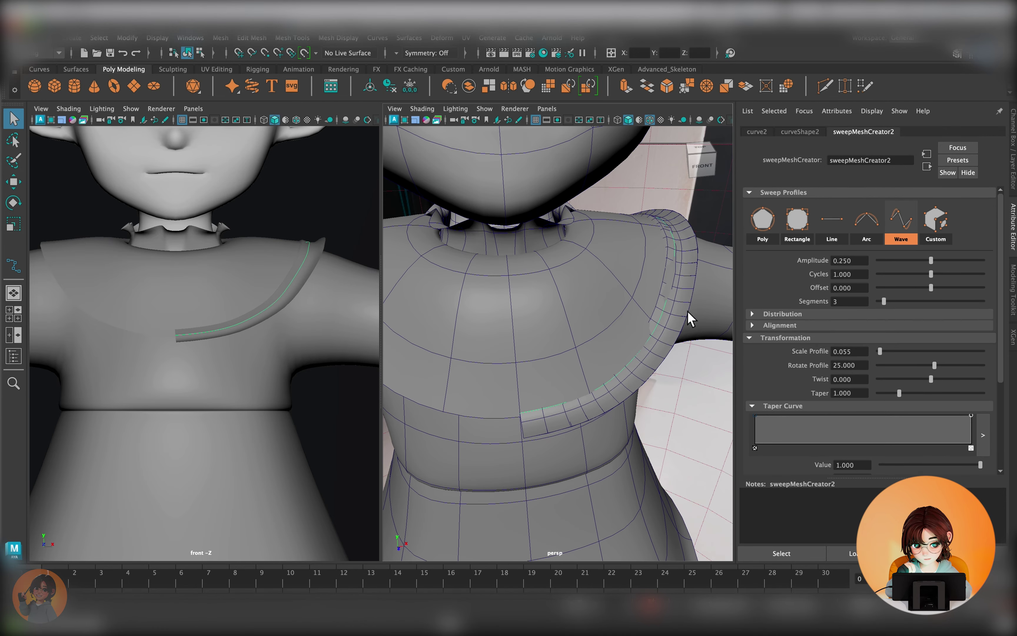
Step: Thicken the trim and shift it sideways using the Alignment offsets
alt+drag(698, 316, 923, 412)
drag(881, 352, 882, 352)
click(892, 325)
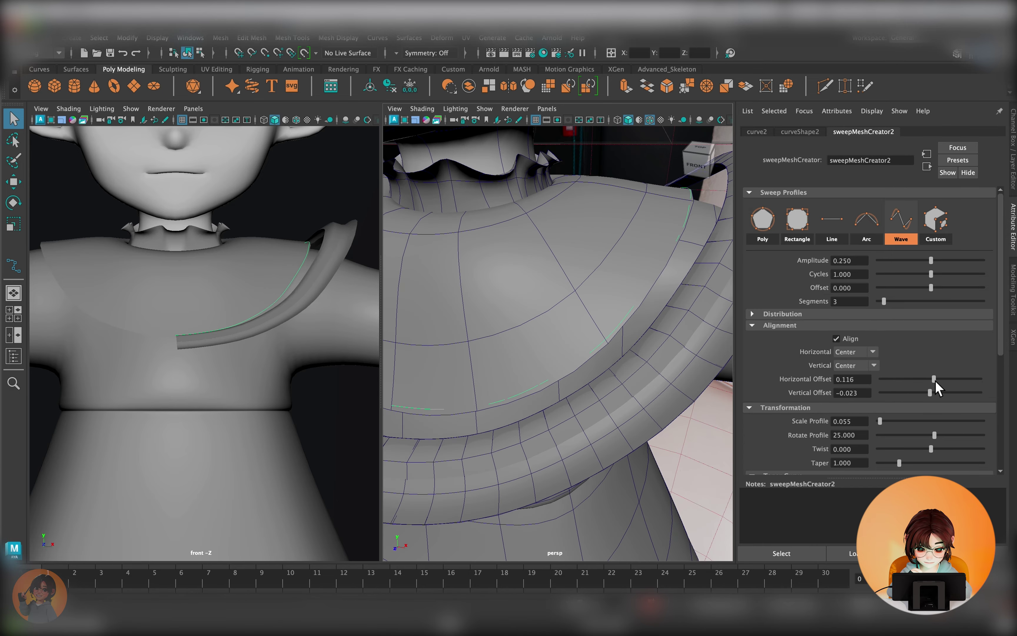
drag(934, 379, 932, 379)
alt+drag(550, 352, 946, 337)
scroll(883, 403, down, 2)
drag(880, 387, 880, 387)
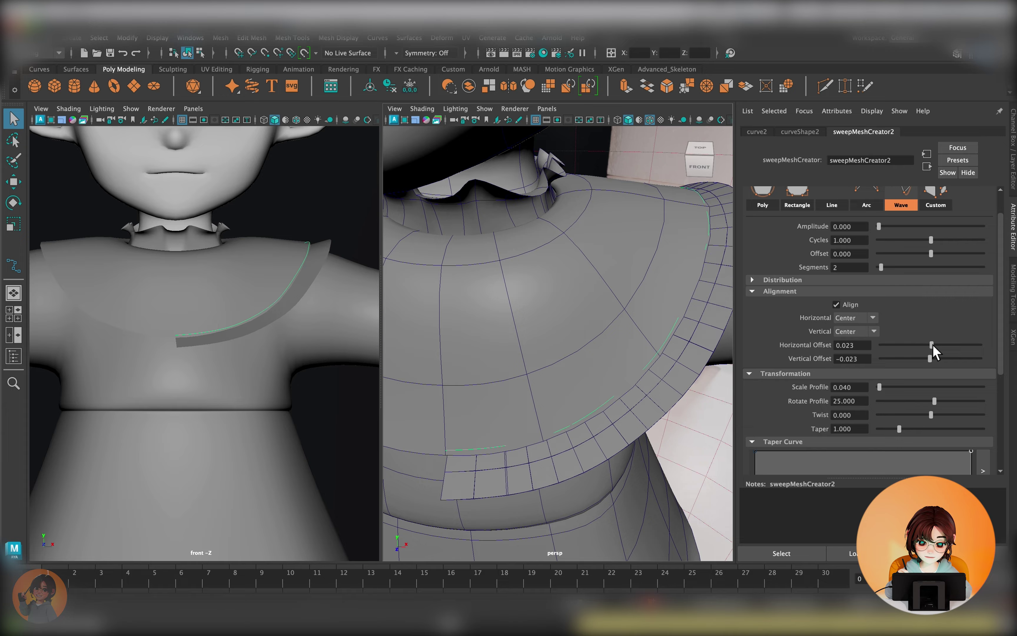
Step: Fine-tune the trim's vertical and sideways offsets so it hugs the yoke curve
drag(932, 359, 930, 358)
mouse_move(609, 345)
alt+mouse_down()
mouse_move(678, 348)
mouse_move(568, 341)
alt+mouse_up()
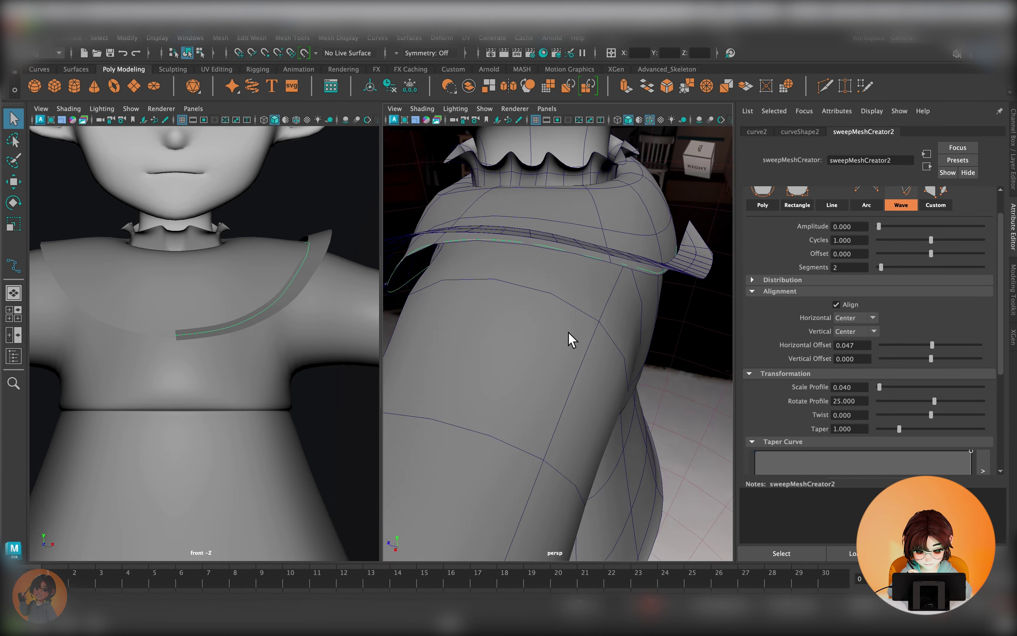
drag(932, 345, 931, 345)
alt+drag(656, 349, 670, 352)
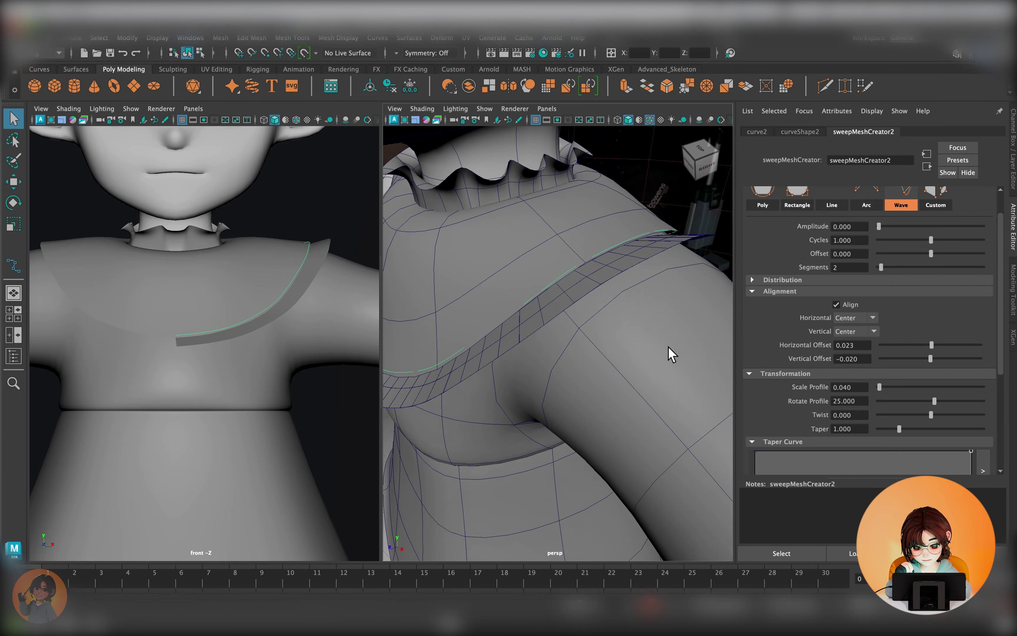
drag(930, 359, 931, 358)
mouse_move(534, 295)
alt+mouse_down()
mouse_move(605, 299)
mouse_move(668, 379)
mouse_move(632, 363)
mouse_move(518, 382)
mouse_move(707, 213)
alt+mouse_up()
Step: Select the trim mesh and bring up the Mesh > Mirror options
click(706, 212)
key(space)
click(641, 313)
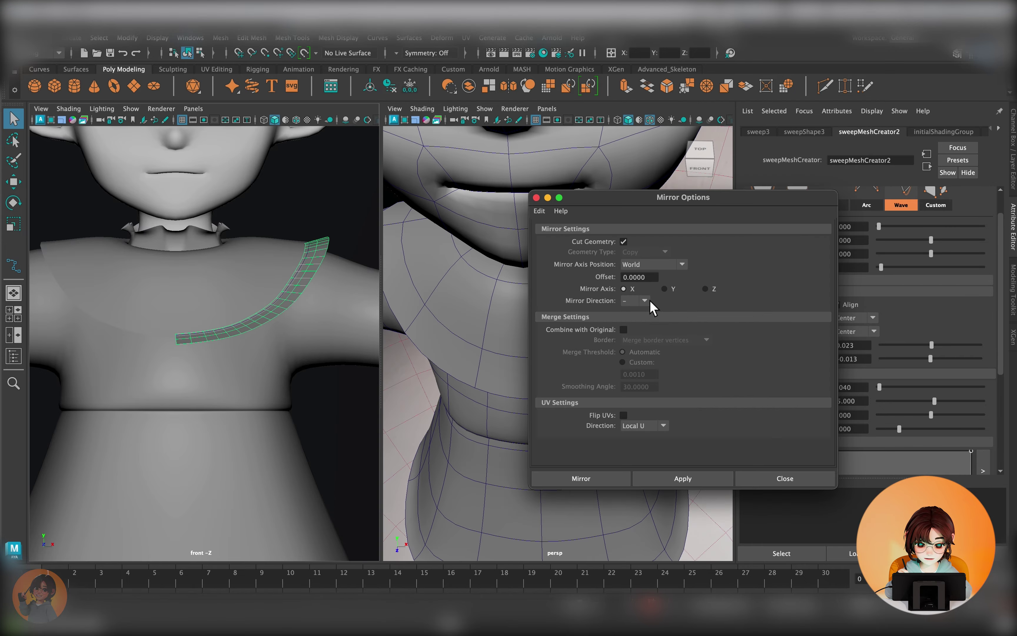
Step: Mirror the trim with Merge border vertices, inspect it, then undo the mirror
click(664, 339)
click(664, 361)
click(581, 478)
mouse_move(581, 478)
alt+mouse_down()
mouse_move(556, 370)
mouse_move(521, 354)
mouse_move(538, 188)
mouse_move(534, 361)
alt+mouse_up()
key(ctrl+z)
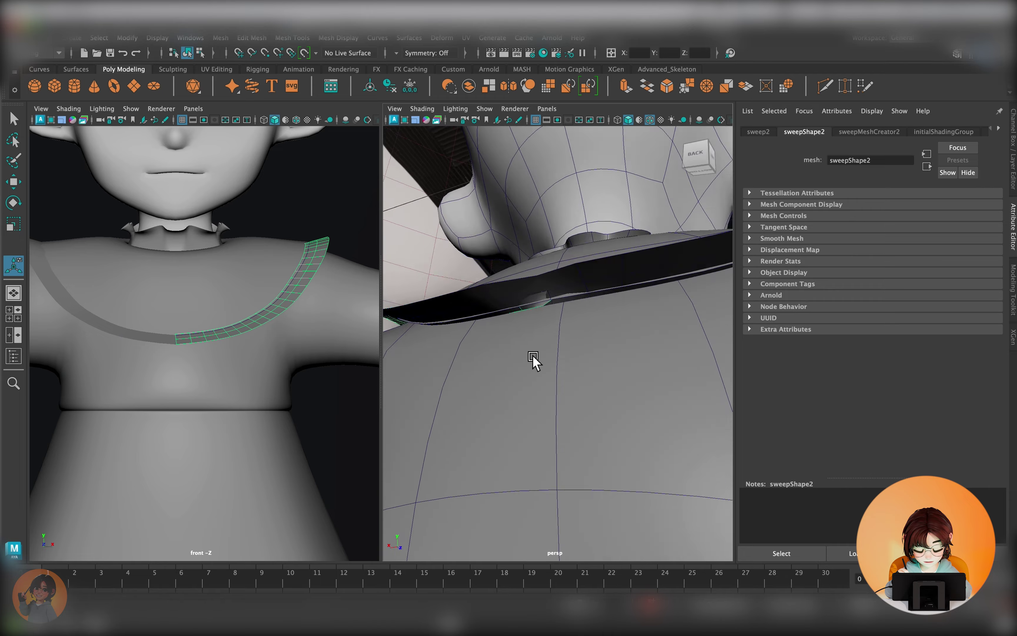
Step: Adjust curve2's control vertices to reshape the trim's path
click(14, 357)
alt+drag(591, 310, 630, 324)
right_drag(630, 324, 586, 331)
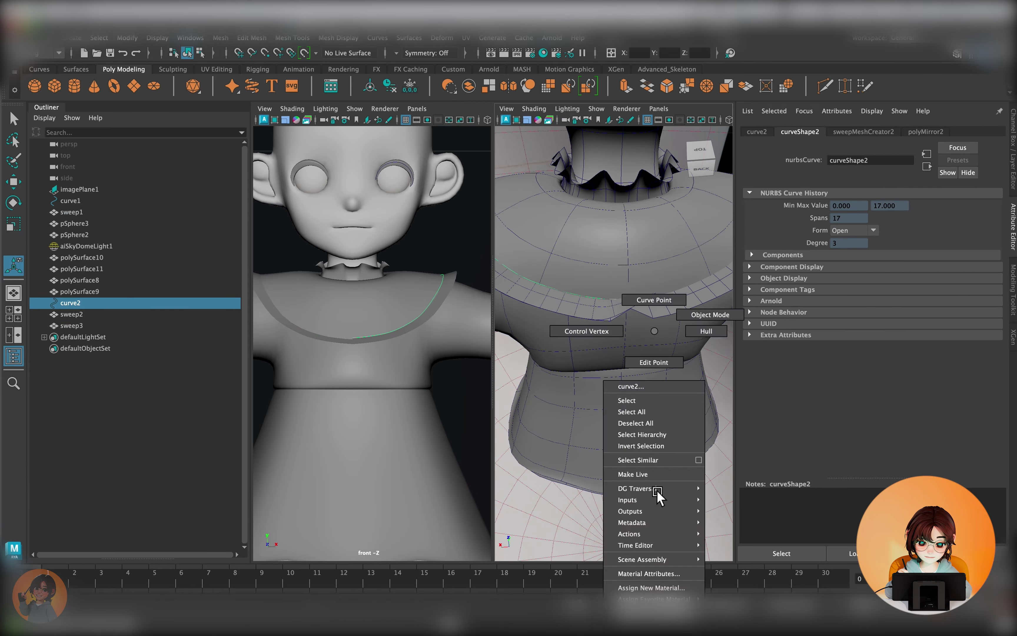
click(624, 277)
key(w)
alt+drag(591, 305, 636, 326)
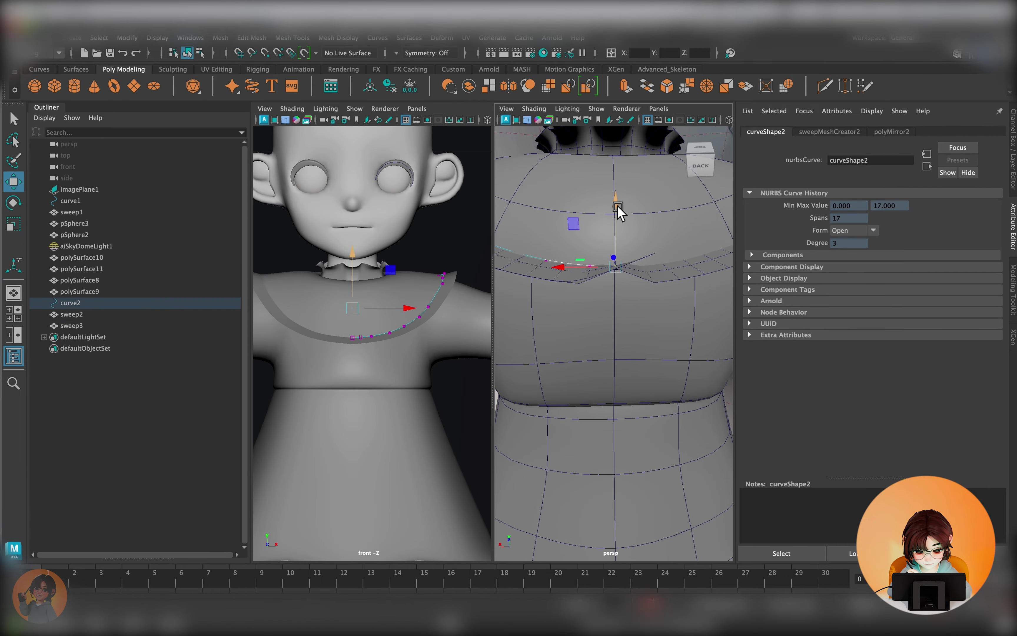
key(shift+o)
mouse_move(564, 374)
alt+mouse_down()
mouse_move(545, 368)
mouse_move(581, 345)
alt+mouse_up()
Step: Tweak the trim's profile tilt, twist and vertical offset, then review the whole character
click(273, 284)
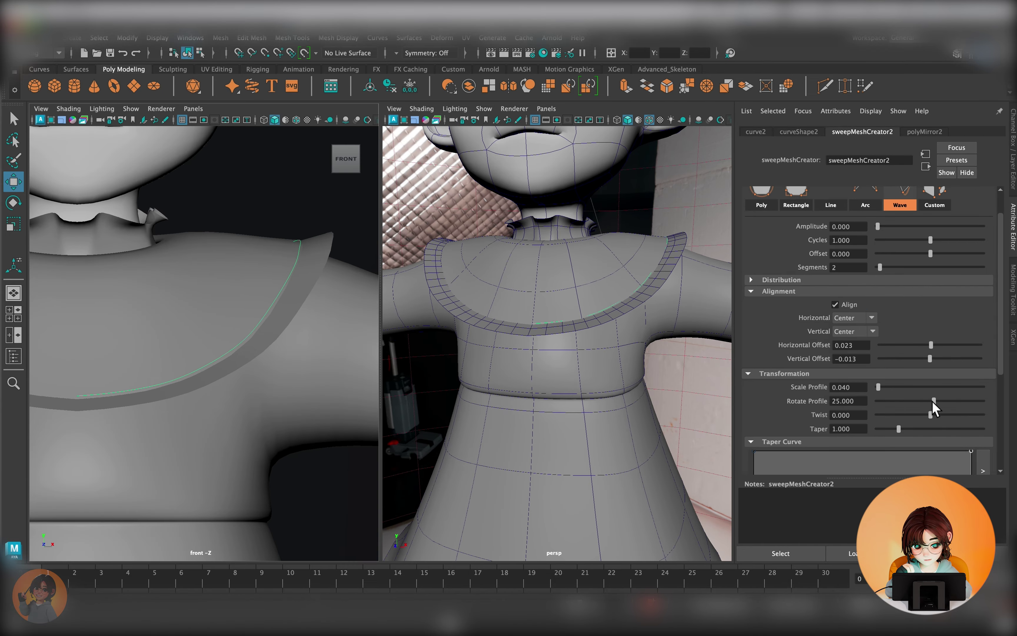
drag(933, 414, 929, 415)
ctrl+drag(858, 359, 868, 360)
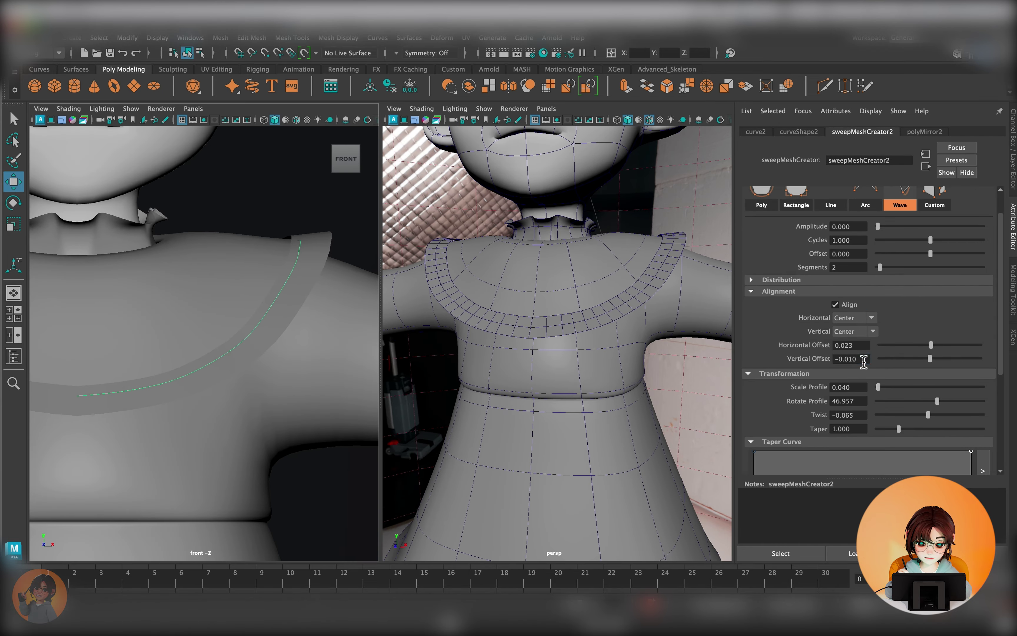
key(f)
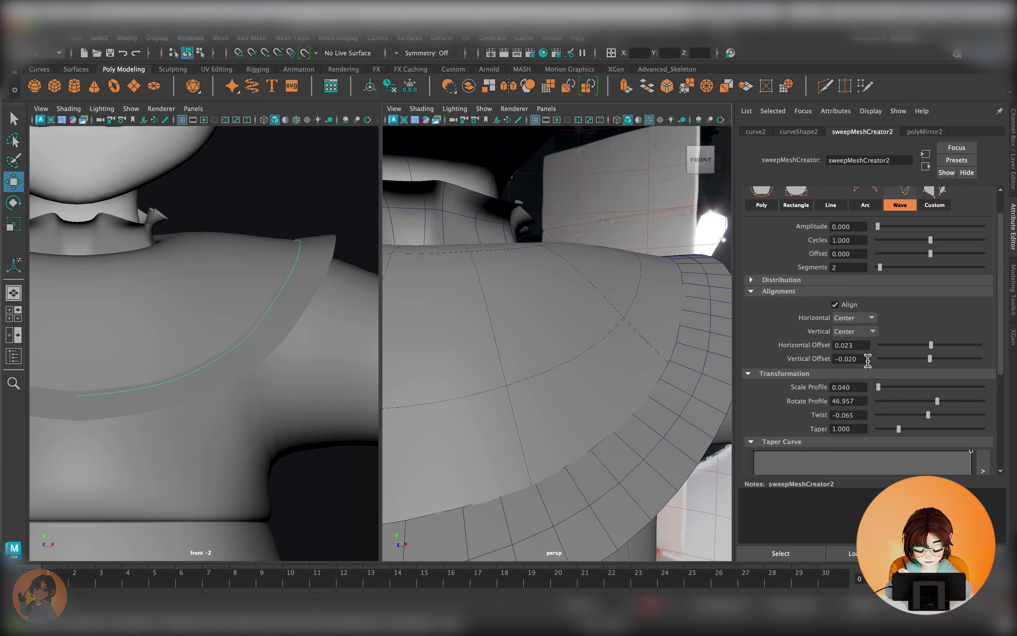
key(a)
key(q)
click(255, 296)
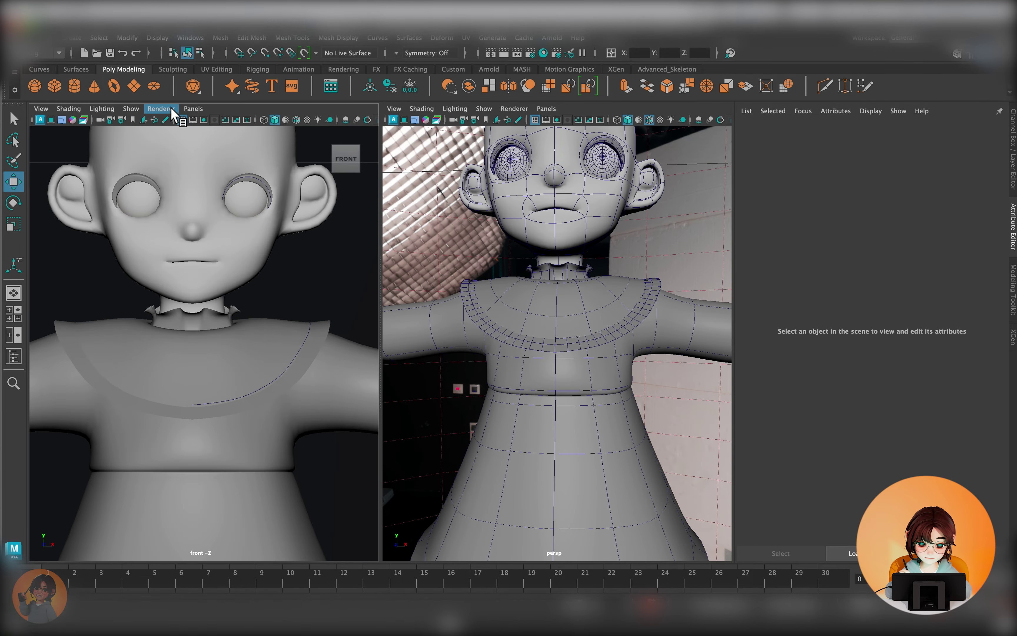
Step: Preview the front view with an Arnold render, then return to normal shading
click(161, 108)
click(181, 138)
click(620, 335)
key(f)
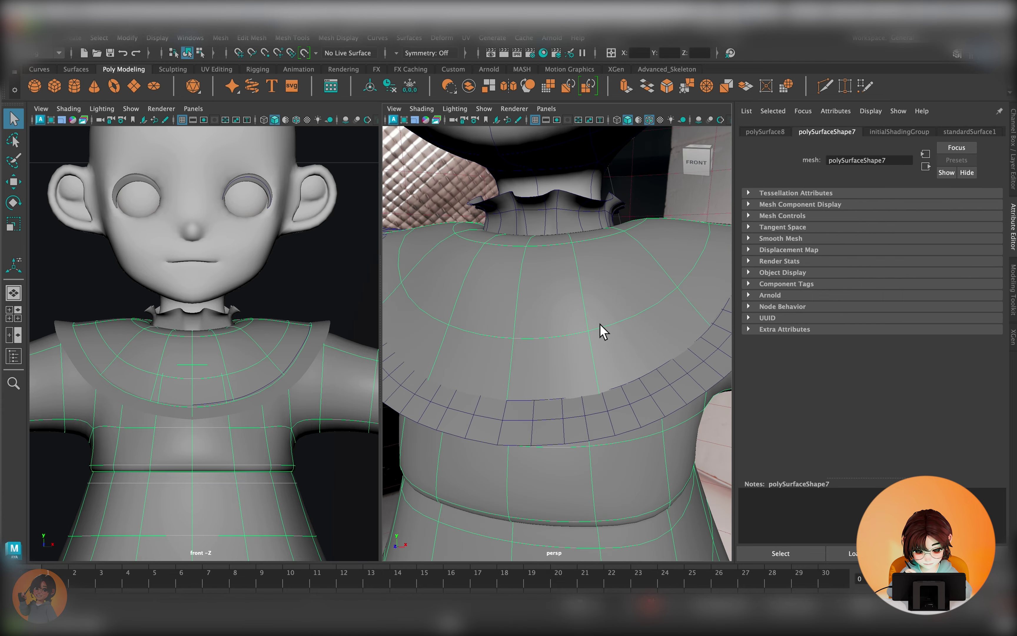
Step: Select alternating vertices along the mirrored trim's edge
click(579, 382)
key(f)
right_drag(540, 427, 536, 393)
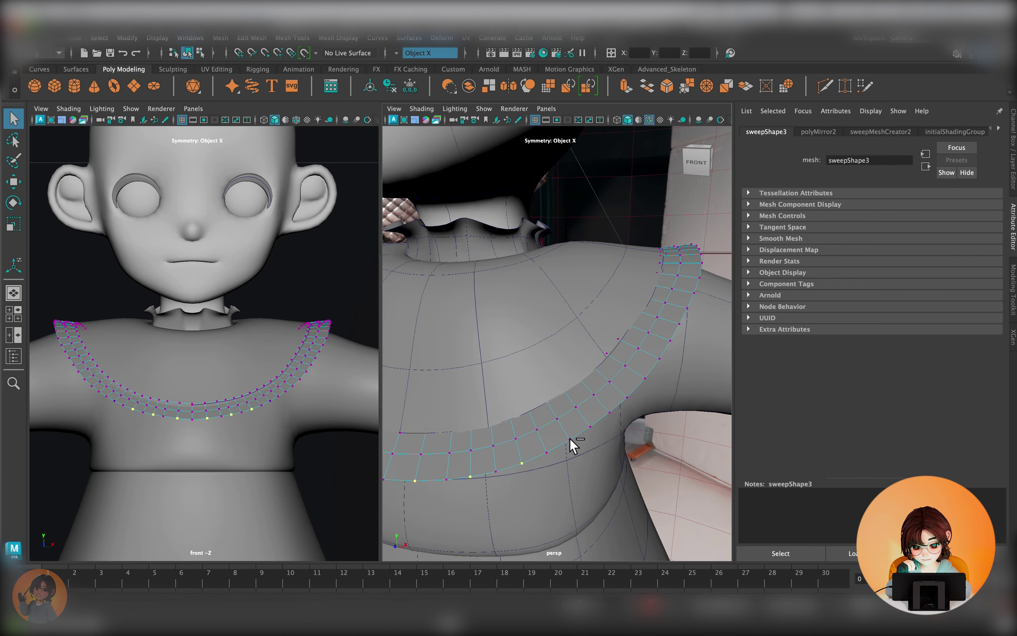
mouse_move(675, 342)
alt+mouse_down()
mouse_move(627, 357)
mouse_move(628, 383)
mouse_move(602, 445)
mouse_move(649, 480)
mouse_move(609, 426)
alt+mouse_up()
key(w)
Step: Push the alternate vertices outward and up to pleat the edge into a ruffle
drag(624, 341, 682, 293)
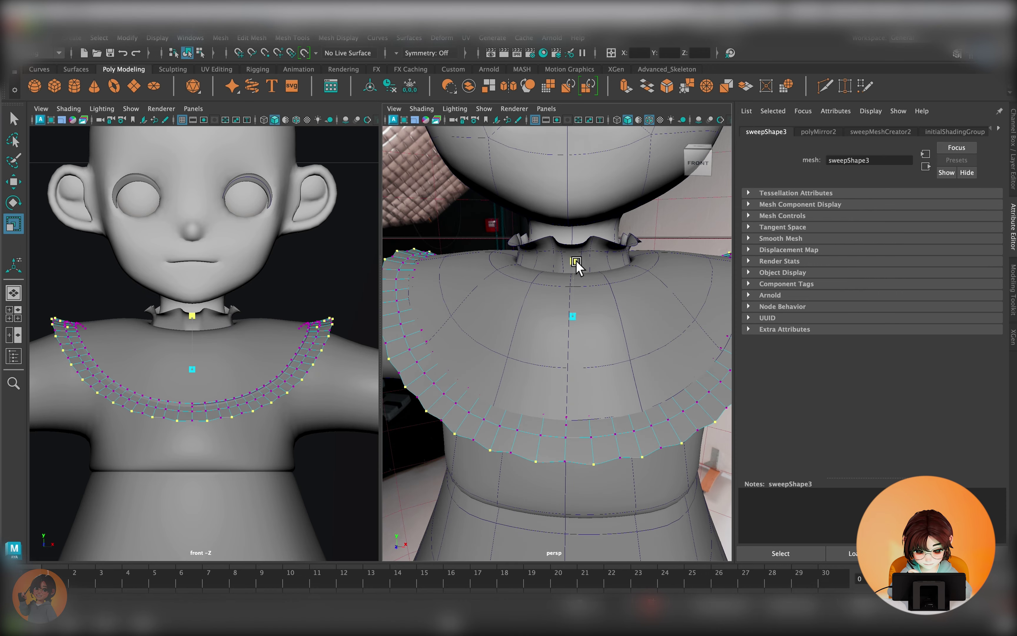
key(w)
mouse_move(617, 436)
alt+mouse_down()
mouse_move(604, 464)
mouse_move(648, 409)
mouse_move(604, 421)
alt+mouse_up()
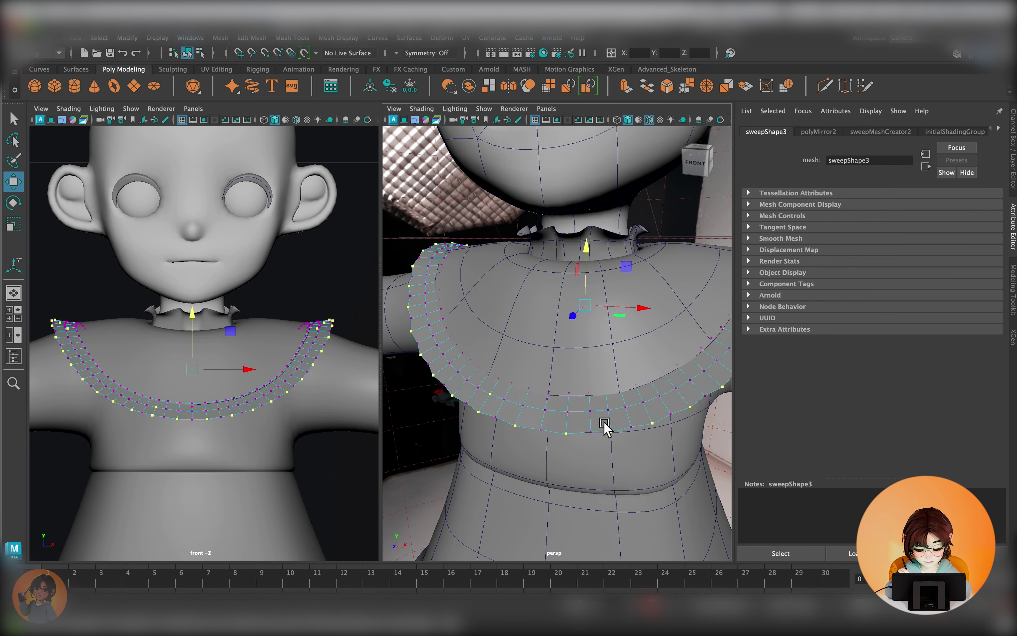
mouse_move(525, 410)
alt+mouse_down()
mouse_move(656, 357)
mouse_move(666, 386)
alt+mouse_up()
mouse_move(665, 386)
alt+mouse_down()
mouse_move(672, 261)
mouse_move(715, 369)
mouse_move(564, 420)
mouse_move(495, 470)
mouse_move(590, 489)
mouse_move(659, 459)
mouse_move(528, 290)
alt+mouse_up()
drag(529, 290, 528, 277)
Step: Check the ruffle in an Arnold render of the front view, then restore standard shading
mouse_move(573, 486)
alt+mouse_down()
mouse_move(641, 436)
mouse_move(694, 423)
alt+mouse_up()
click(695, 422)
click(162, 109)
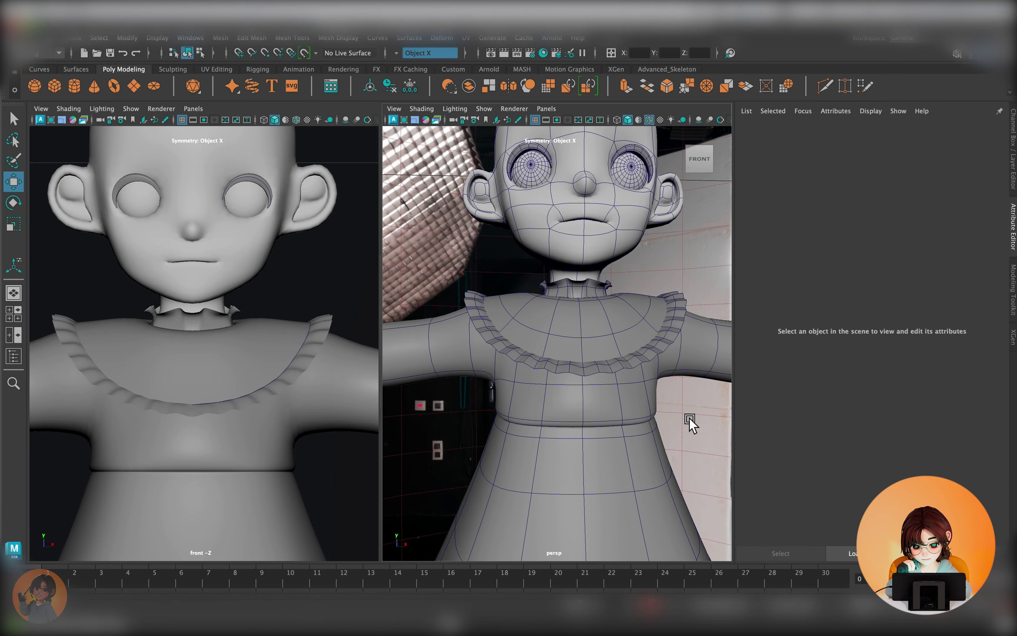
click(168, 140)
click(162, 109)
click(176, 129)
Step: Reposition the selected ruffle vertices while viewing the collar from above
mouse_move(624, 314)
alt+mouse_down()
mouse_move(543, 437)
mouse_move(568, 491)
mouse_move(574, 472)
mouse_move(557, 441)
alt+mouse_up()
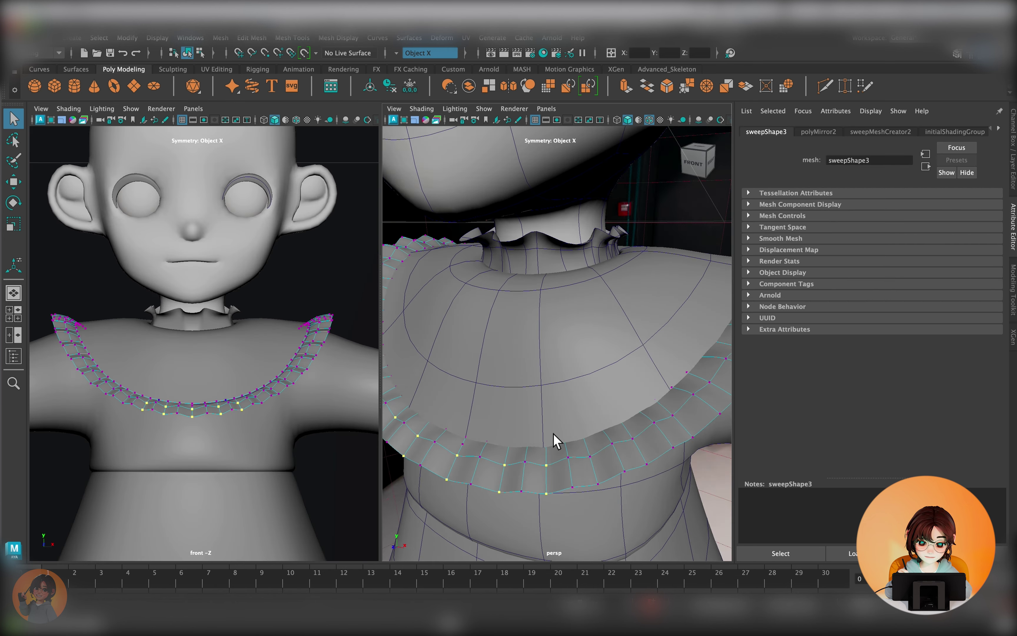
mouse_move(682, 433)
alt+mouse_down()
mouse_move(682, 352)
mouse_move(595, 477)
mouse_move(588, 513)
mouse_move(506, 464)
alt+mouse_up()
key(w)
mouse_move(609, 415)
alt+mouse_down()
mouse_move(479, 302)
mouse_move(594, 375)
mouse_move(593, 400)
mouse_move(556, 363)
mouse_move(630, 364)
alt+mouse_up()
Step: Exit vertex editing and raise the trim's Twist and Rotate Profile to about 50.87
key(F8)
key(q)
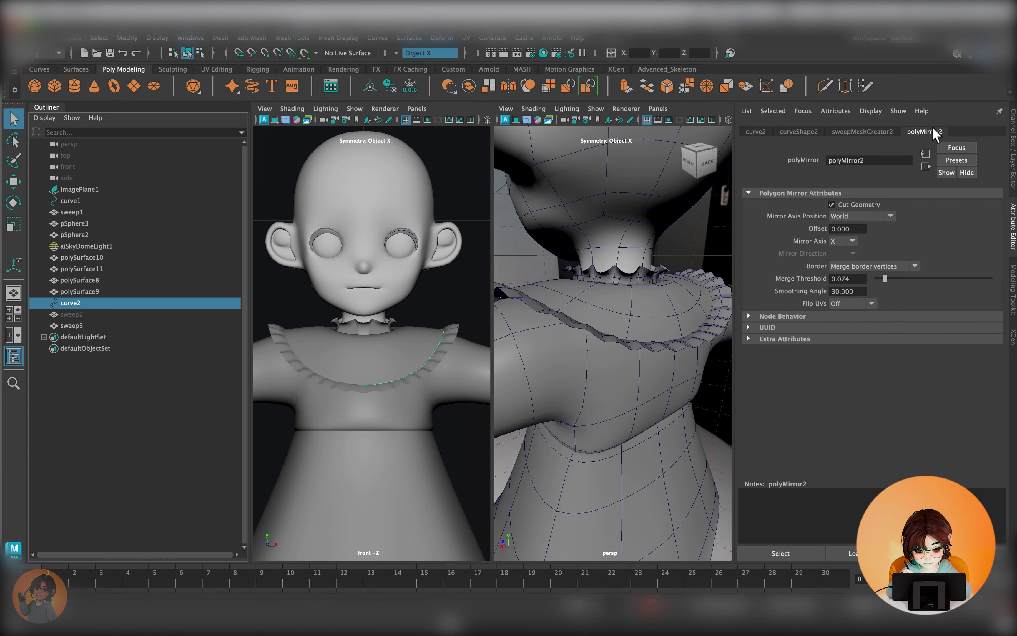
drag(934, 417, 939, 402)
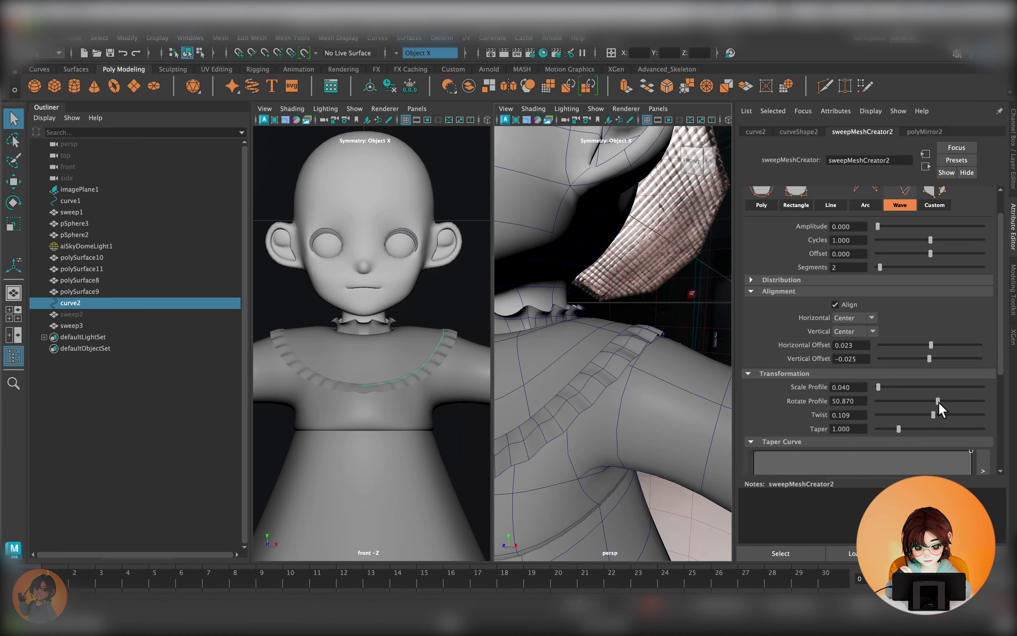
alt+drag(652, 371, 675, 331)
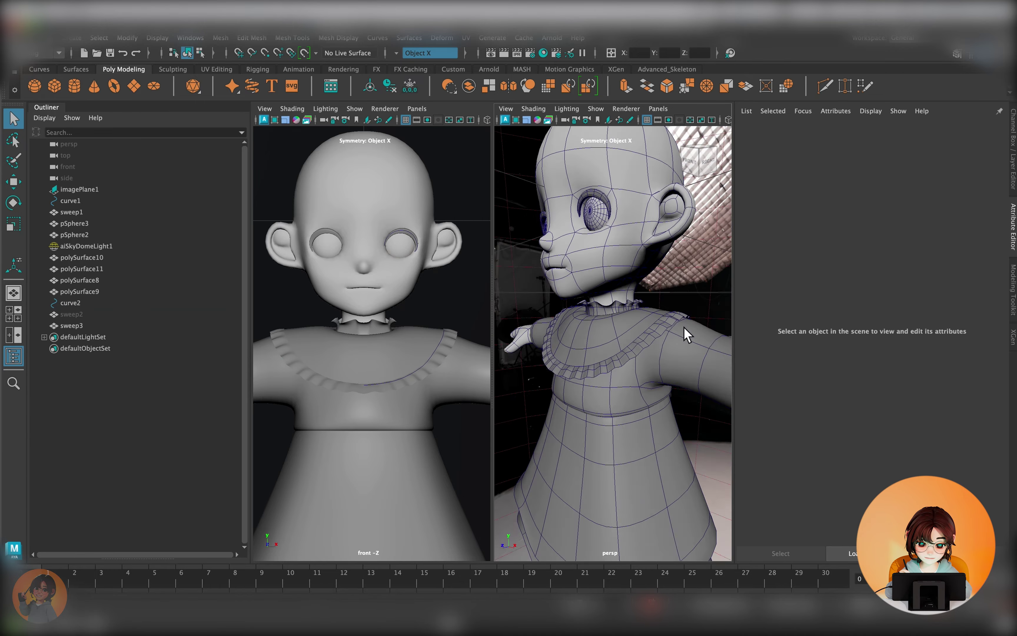
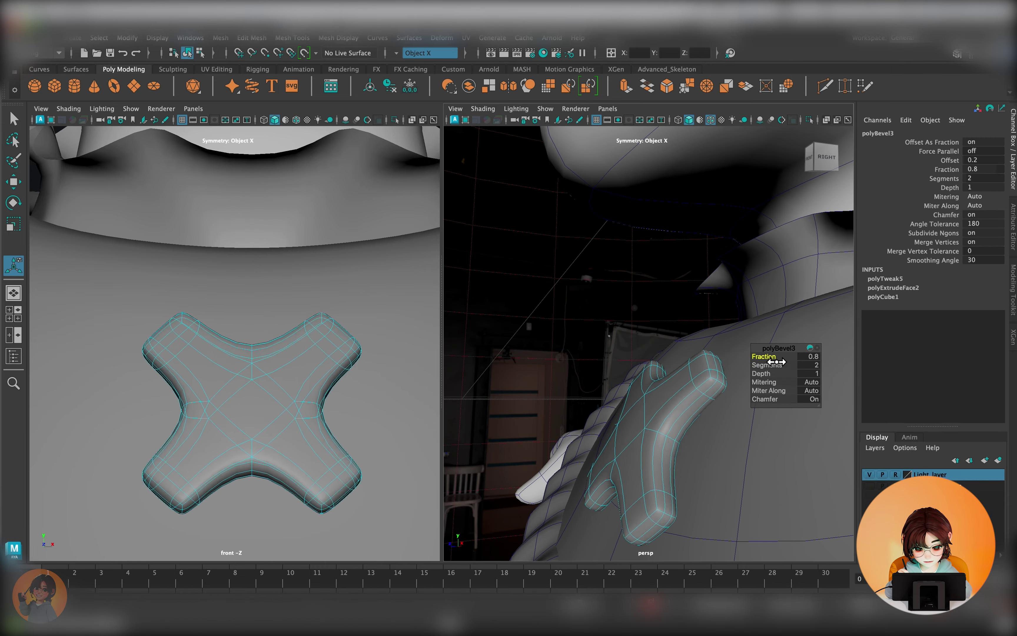
Step: Set the cross emblem's polyBevel3 Segments to 2
drag(777, 366, 783, 372)
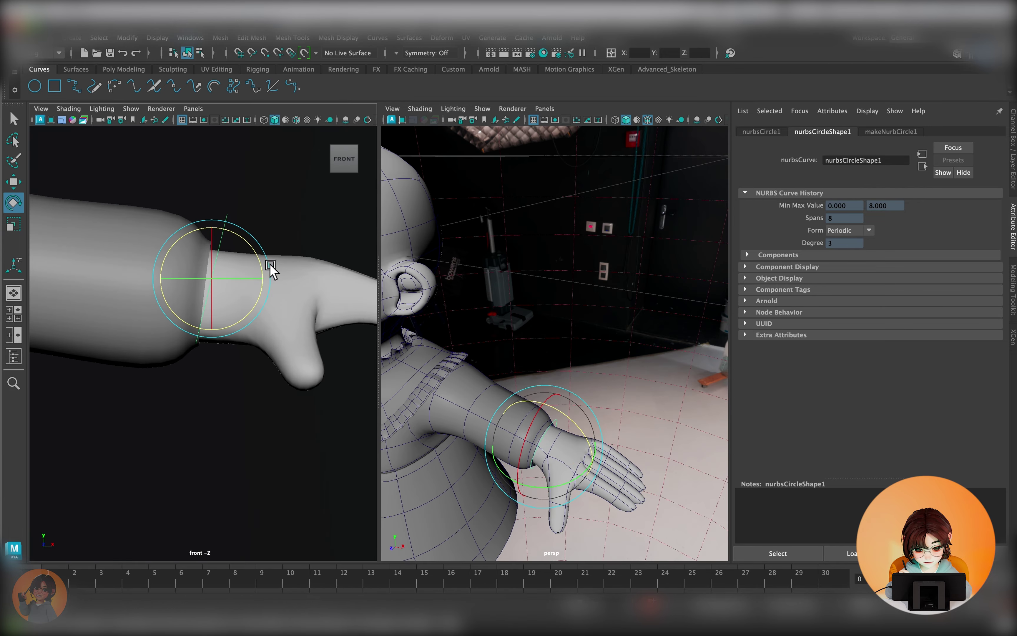
Step: Shrink the wrist sweep's profile scale to 0.160 and turn on profile alignment
key(w)
key(f)
mouse_move(548, 392)
alt+mouse_down()
mouse_move(527, 347)
mouse_move(601, 381)
alt+mouse_up()
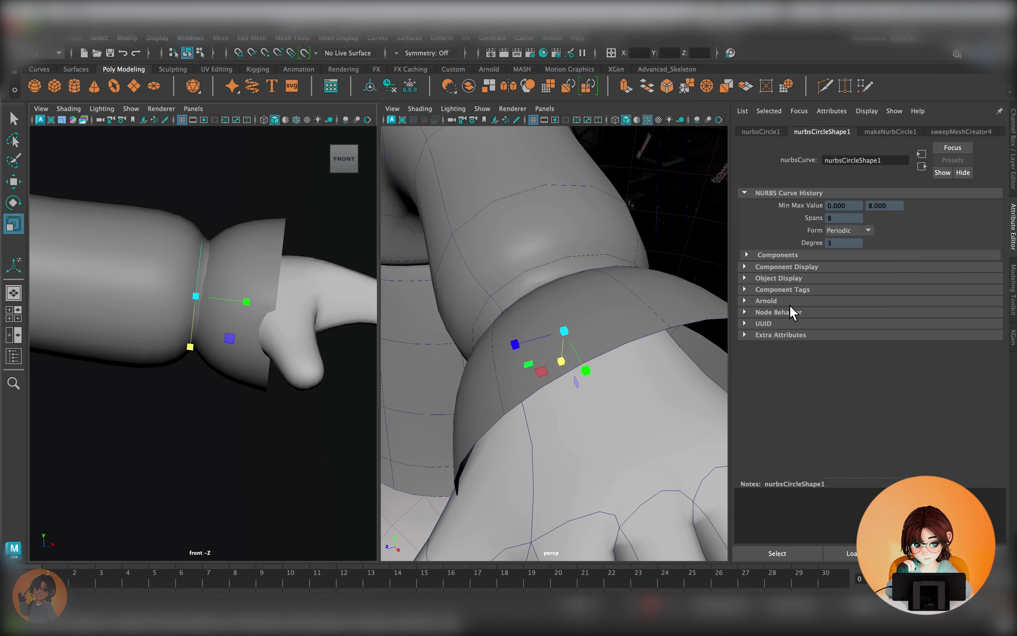
drag(925, 333, 877, 337)
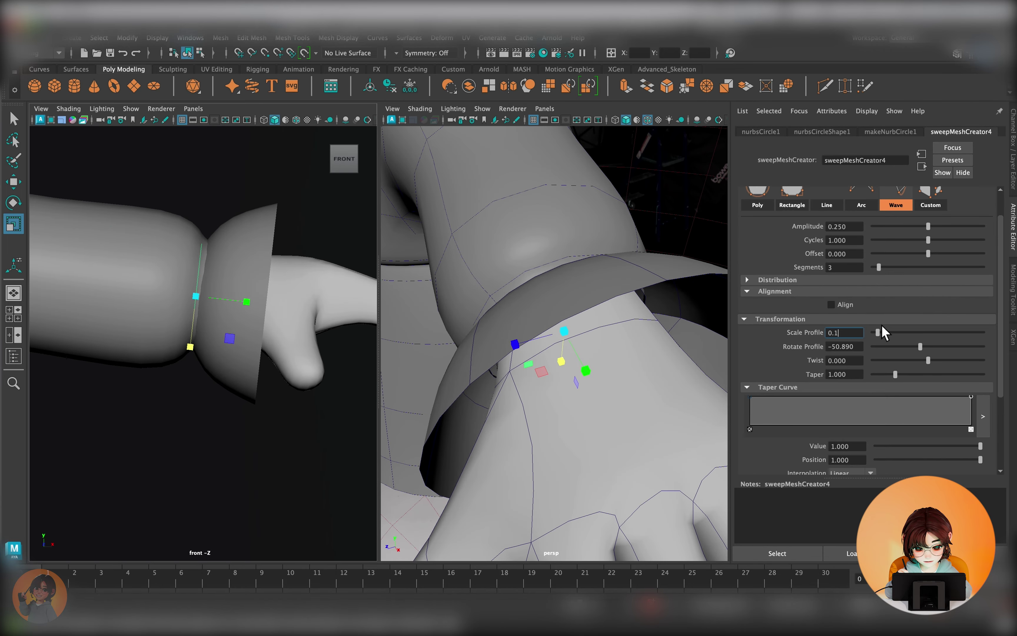
mouse_move(547, 336)
alt+mouse_down()
mouse_move(525, 319)
mouse_move(554, 330)
mouse_move(525, 341)
alt+mouse_up()
scroll(202, 337, down, 5)
scroll(984, 418, down, 3)
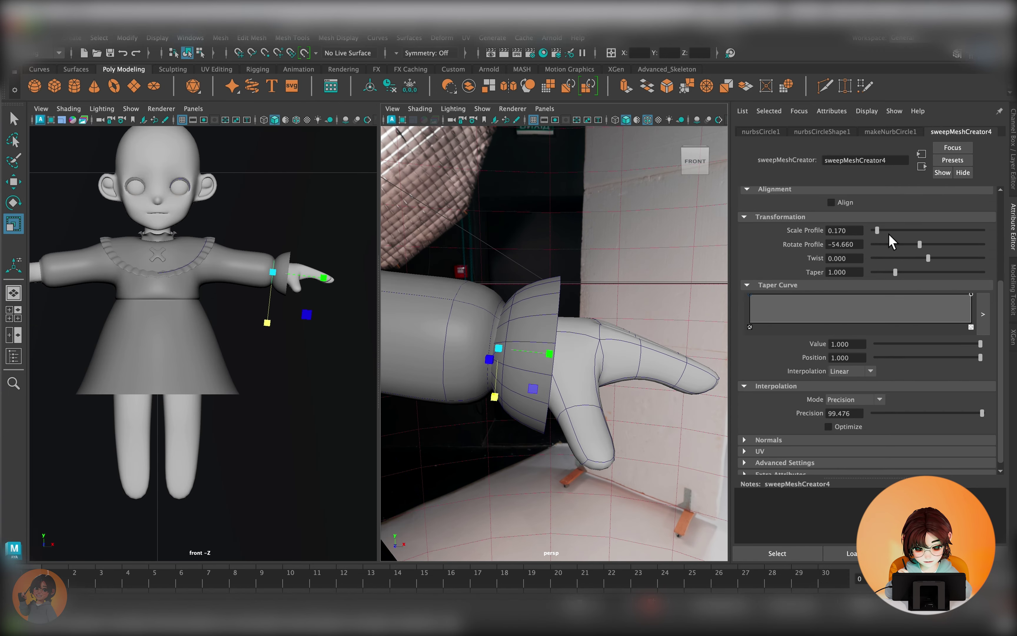
key(Return)
scroll(882, 312, up, 3)
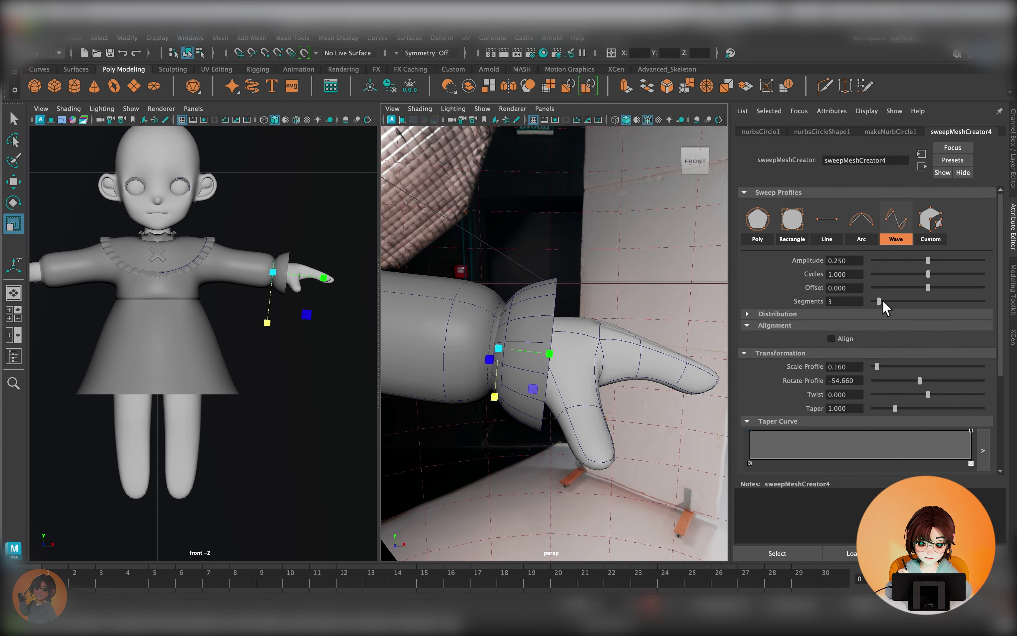
click(831, 339)
Step: Nudge the cuff's vertical offset and check it from side and top views
mouse_move(547, 336)
alt+mouse_down()
mouse_move(513, 313)
mouse_move(483, 320)
alt+mouse_up()
drag(929, 393, 930, 393)
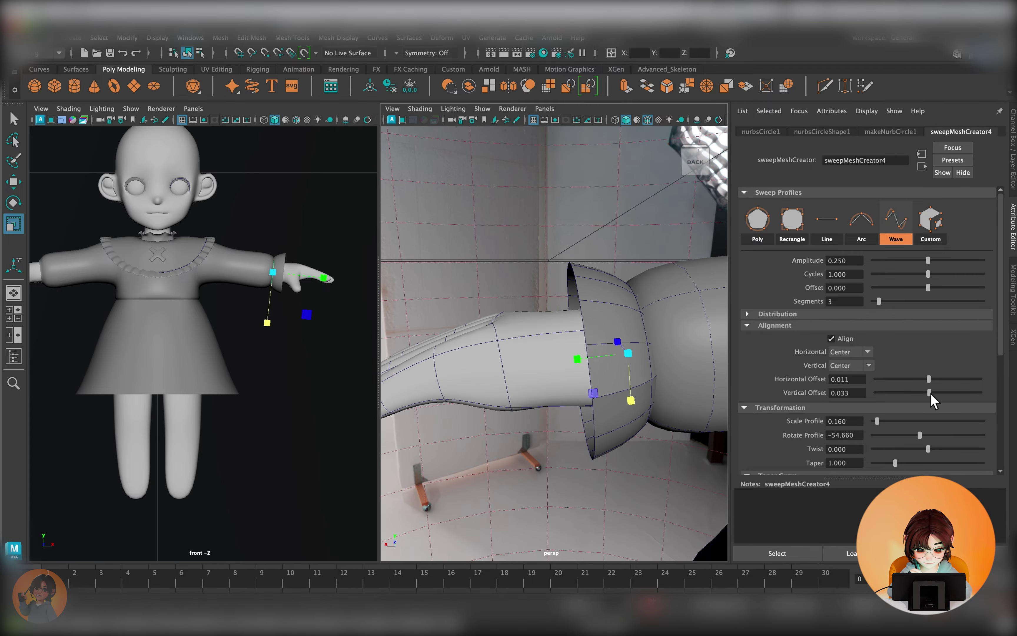
click(747, 325)
scroll(756, 325, down, 1)
mouse_move(547, 378)
alt+mouse_down()
mouse_move(568, 420)
mouse_move(454, 415)
mouse_move(585, 357)
mouse_move(631, 382)
mouse_move(547, 336)
alt+mouse_up()
key(e)
drag(337, 235, 273, 223)
click(208, 467)
alt+drag(420, 421, 609, 336)
Step: Select the cuff, isolate it in perspective, and merge its overlapping vertices
click(182, 307)
mouse_move(463, 379)
alt+mouse_down()
mouse_move(479, 442)
mouse_move(547, 379)
alt+mouse_up()
drag(227, 416, 227, 442)
alt+drag(420, 378, 546, 359)
click(546, 358)
right_drag(547, 244, 533, 373)
mouse_move(533, 374)
alt+mouse_down()
mouse_move(469, 352)
mouse_move(673, 397)
mouse_move(733, 131)
alt+mouse_up()
key(ctrl+a)
click(809, 120)
shift+right_drag(654, 200, 710, 193)
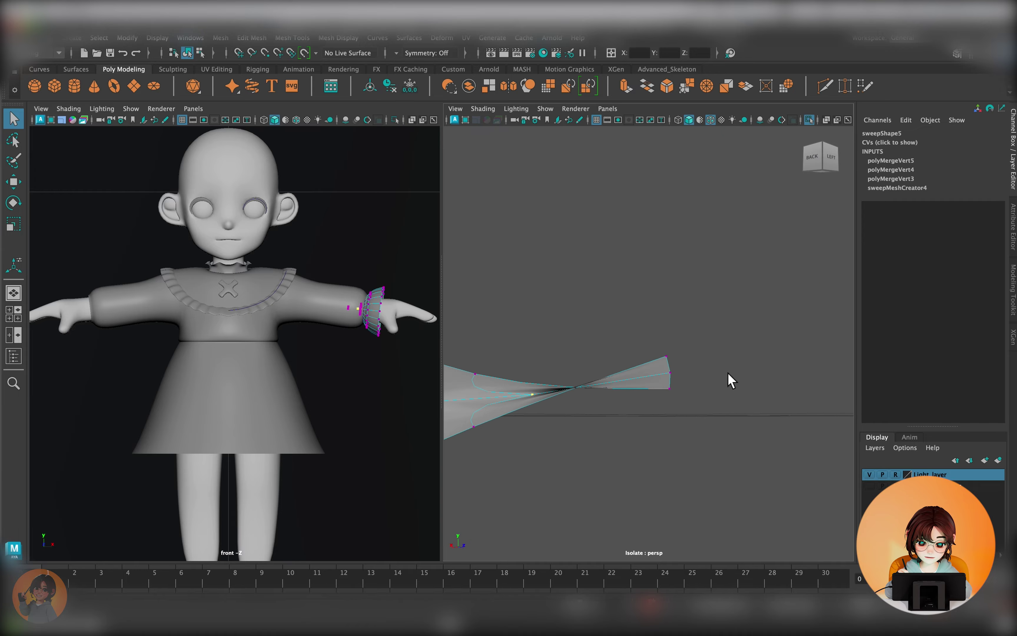
Step: Merge more cuff vertices and select a column of cuff vertices
key(ctrl+1)
alt+drag(732, 381, 705, 356)
mouse_move(698, 278)
alt+mouse_down()
mouse_move(767, 398)
mouse_move(722, 391)
mouse_move(561, 236)
alt+mouse_up()
shift+right_drag(561, 237, 589, 229)
alt+drag(560, 236, 619, 365)
alt+drag(530, 282, 745, 354)
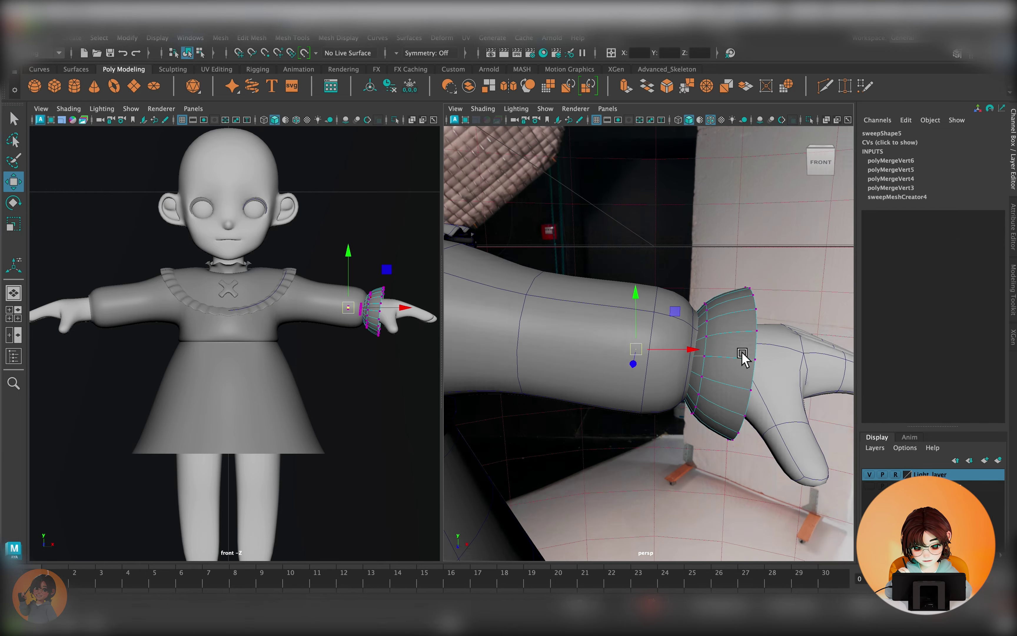
key(f)
Step: Scale and move the selected cuff vertex rows so the cuff flares out
alt+drag(672, 357, 657, 454)
mouse_move(659, 408)
alt+mouse_down()
mouse_move(629, 359)
mouse_move(733, 358)
mouse_move(640, 401)
mouse_move(661, 398)
mouse_move(688, 336)
mouse_move(631, 362)
mouse_move(692, 364)
mouse_move(734, 286)
mouse_move(595, 306)
mouse_move(610, 374)
mouse_move(550, 400)
mouse_move(597, 390)
mouse_move(532, 370)
mouse_move(615, 396)
mouse_move(600, 419)
mouse_move(601, 397)
alt+mouse_up()
key(r)
key(w)
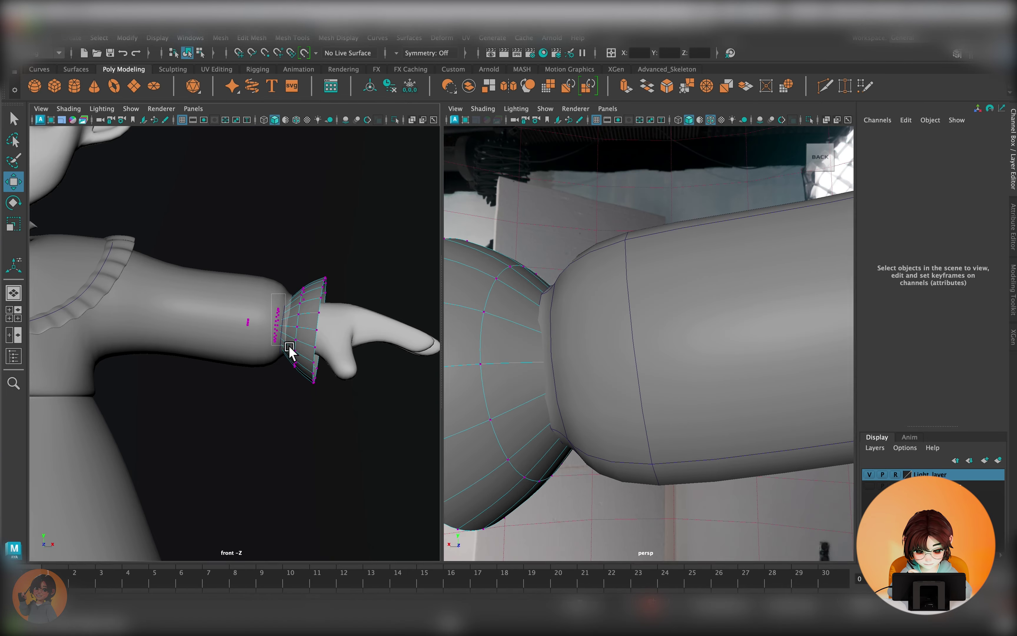
drag(269, 303, 290, 349)
mouse_move(578, 375)
alt+mouse_down()
mouse_move(622, 362)
mouse_move(606, 325)
mouse_move(586, 363)
mouse_move(556, 370)
mouse_move(667, 290)
mouse_move(546, 320)
alt+mouse_up()
Step: Add an extra edge loop around the cuff
key(F8)
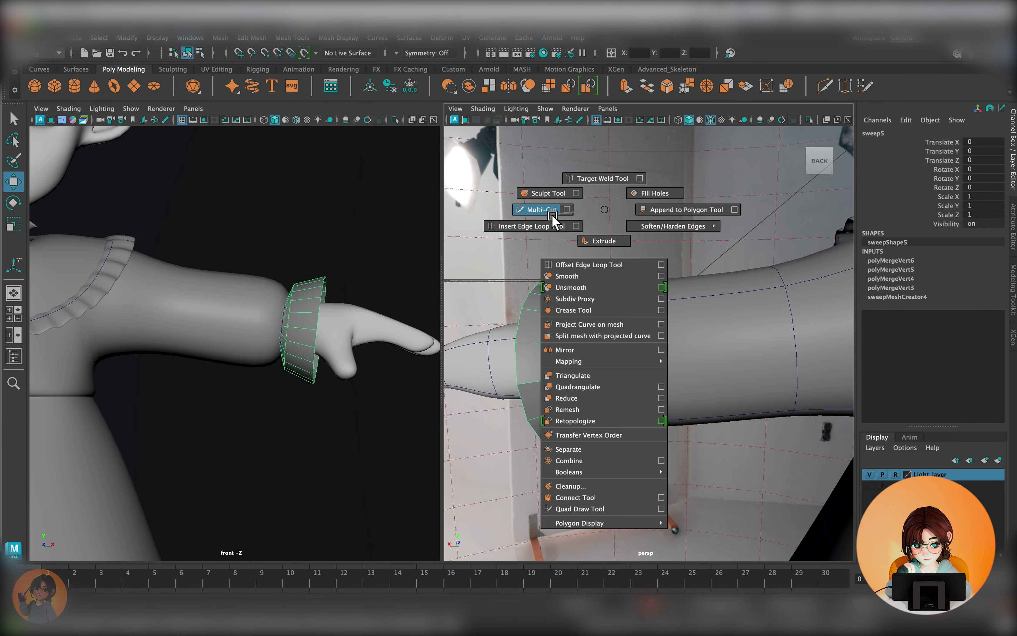
shift+right_drag(595, 241, 527, 225)
click(555, 358)
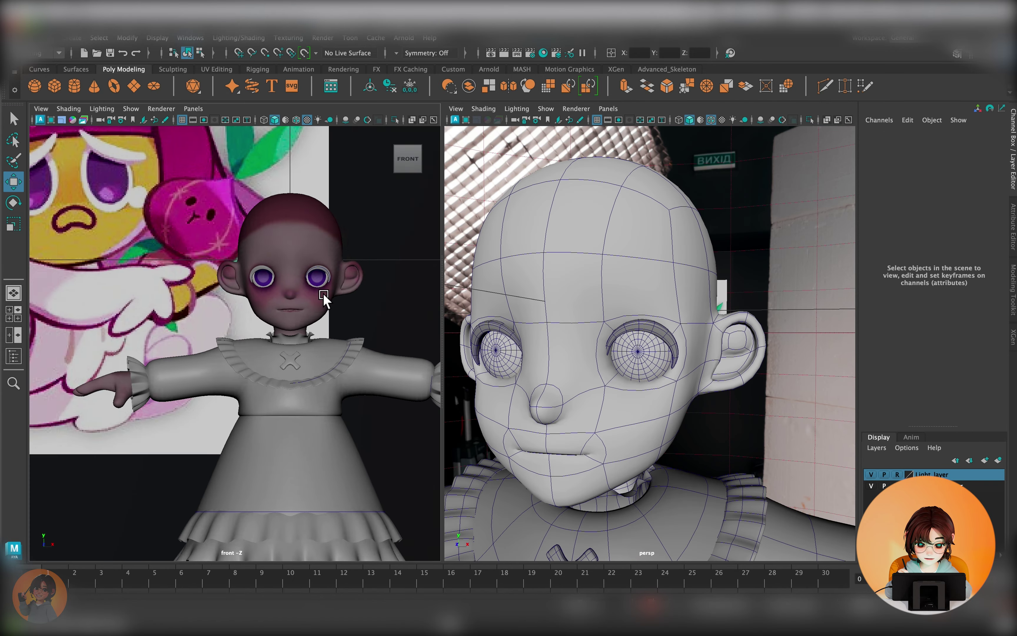
Step: Sketch a purple Blue Pencil stroke from the top of the head to the eye
click(206, 114)
drag(198, 161, 201, 163)
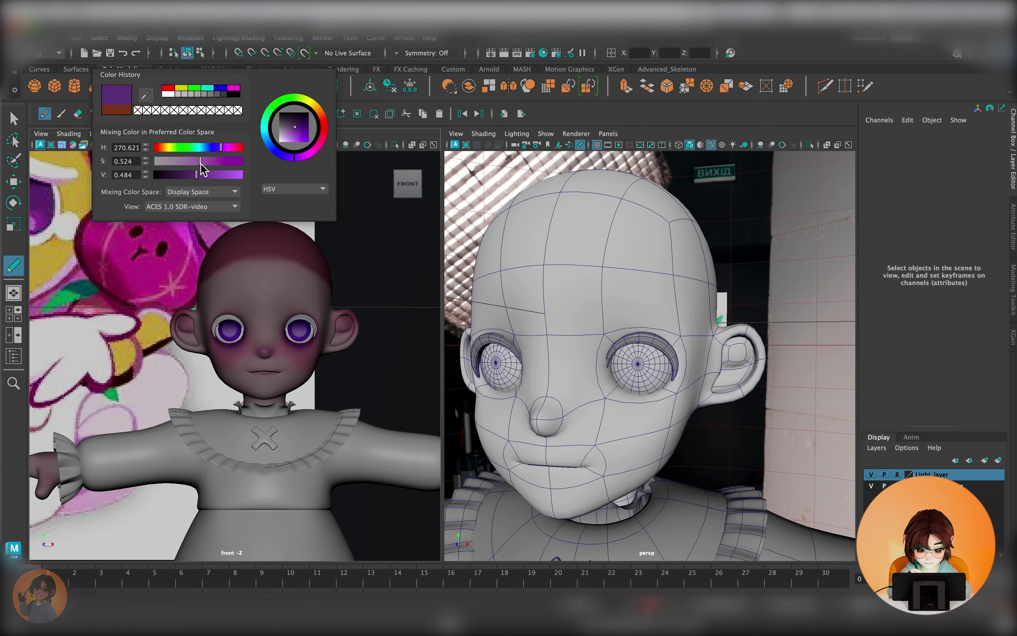
drag(231, 237, 227, 307)
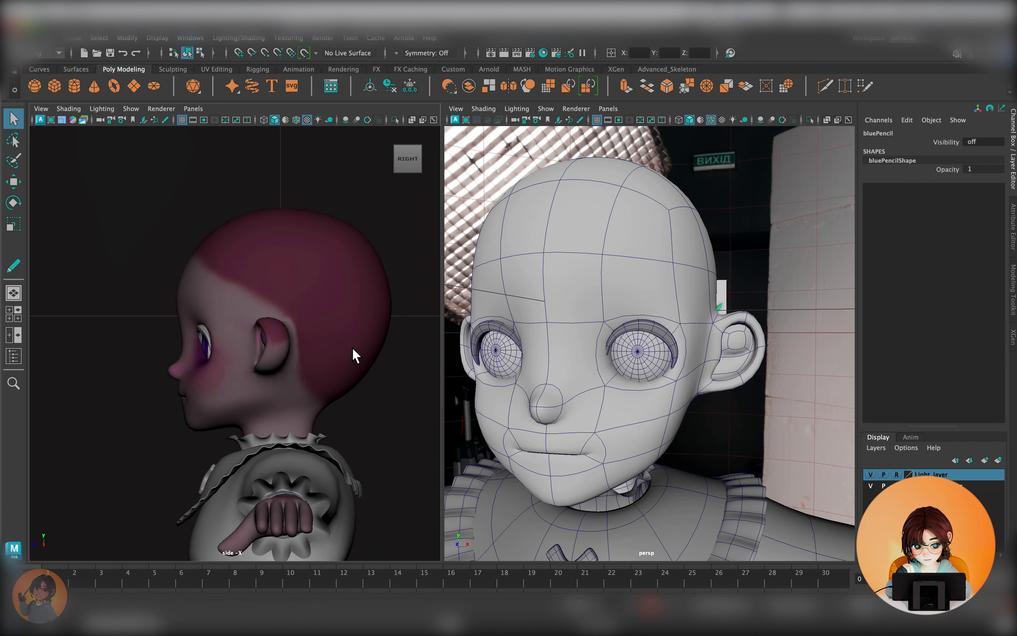
click(192, 189)
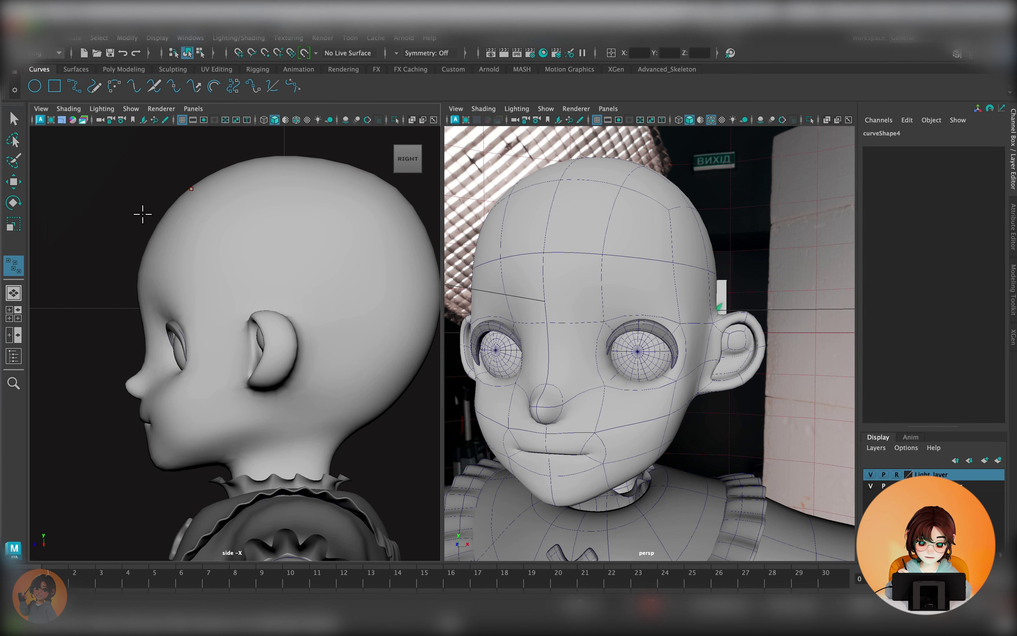
Step: Finish the first hair curve, checking it in the side and front views
key(q)
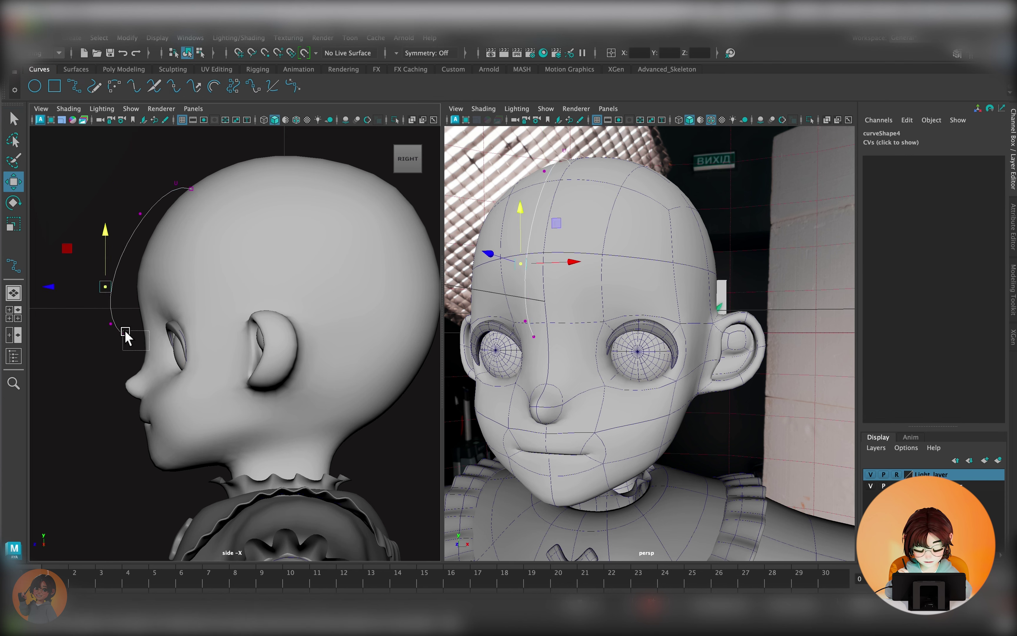
key(space)
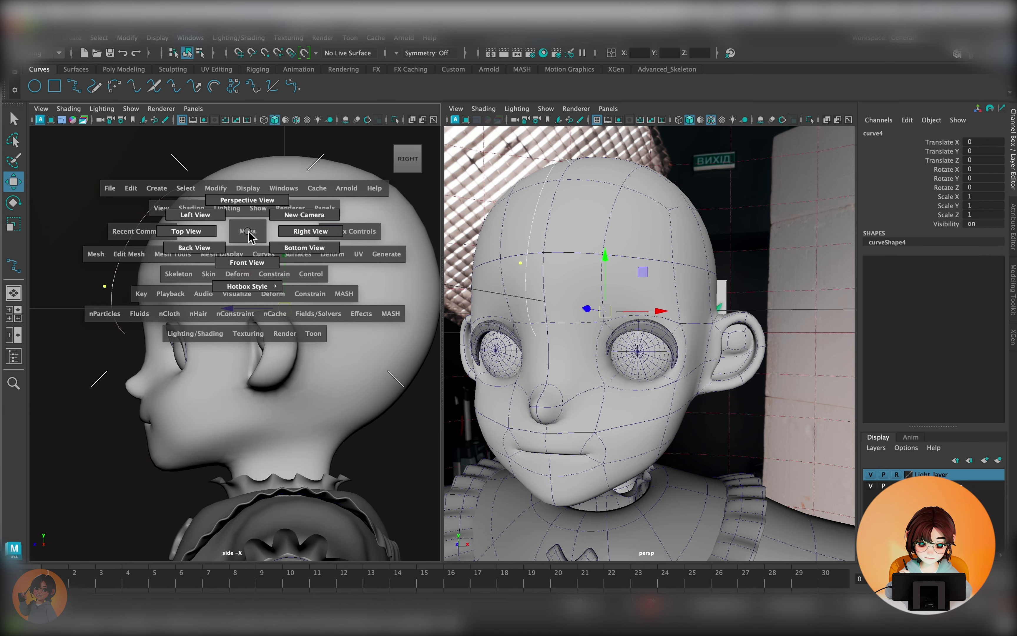
drag(250, 232, 249, 267)
key(space)
click(339, 228)
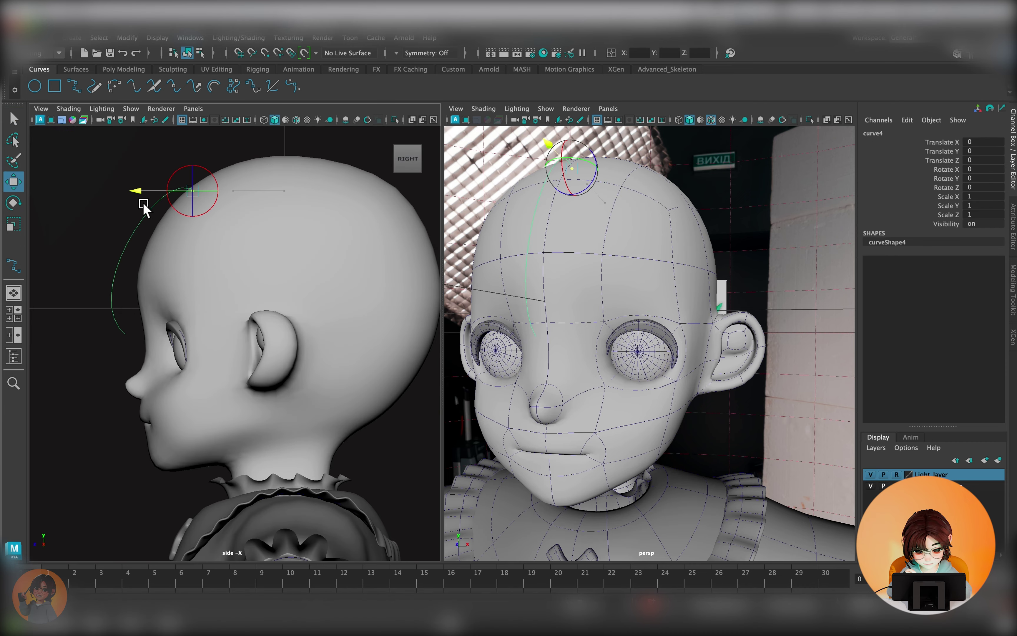
key(space)
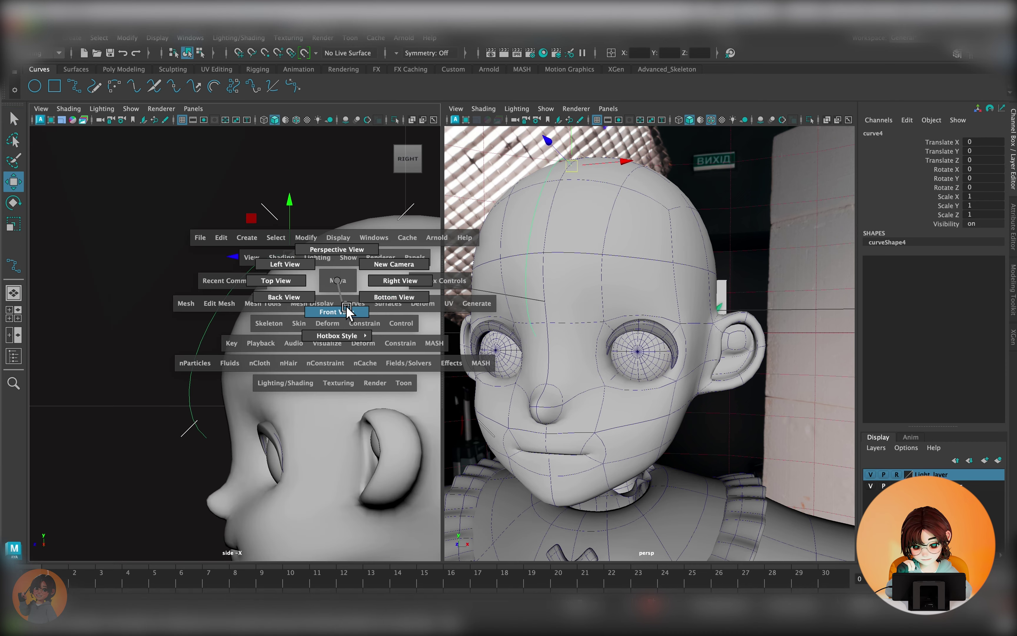
click(336, 311)
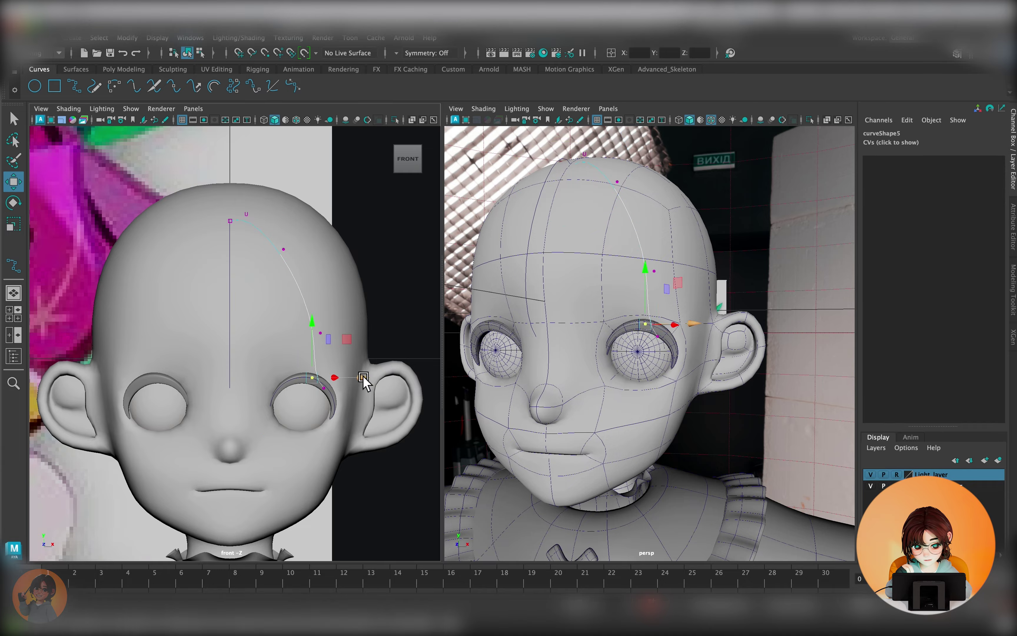
Step: Select the brow curve and show its control points from a frontal view
key(F8)
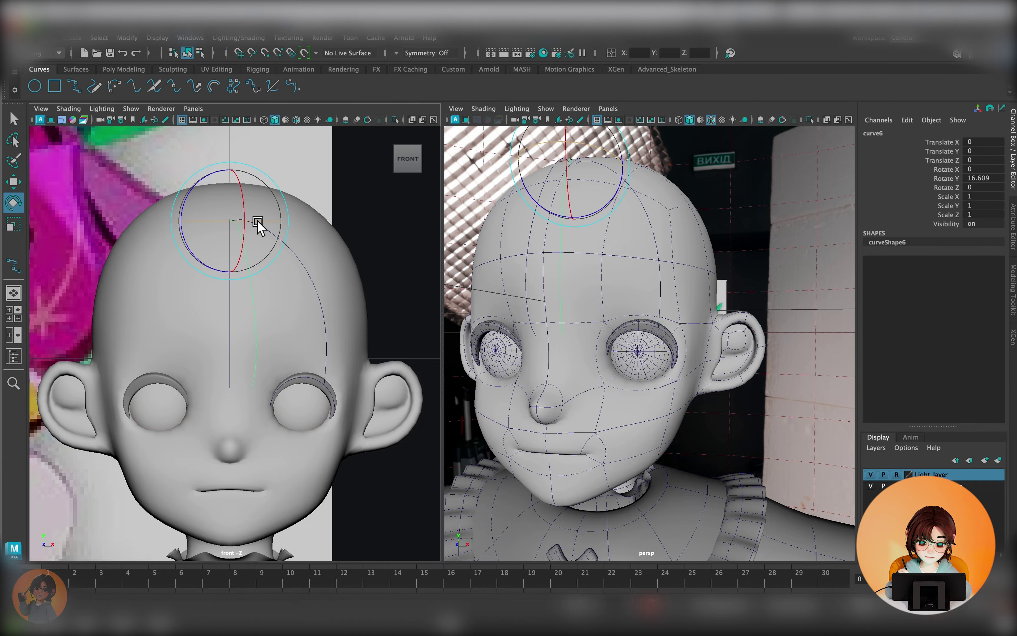
click(390, 250)
mouse_move(631, 336)
alt+mouse_down()
mouse_move(673, 452)
mouse_move(585, 325)
mouse_move(729, 305)
alt+mouse_up()
click(641, 345)
key(w)
key(F8)
key(F8)
mouse_move(613, 243)
alt+mouse_down()
mouse_move(722, 306)
mouse_move(672, 281)
alt+mouse_up()
alt+drag(526, 295, 583, 306)
key(F8)
key(w)
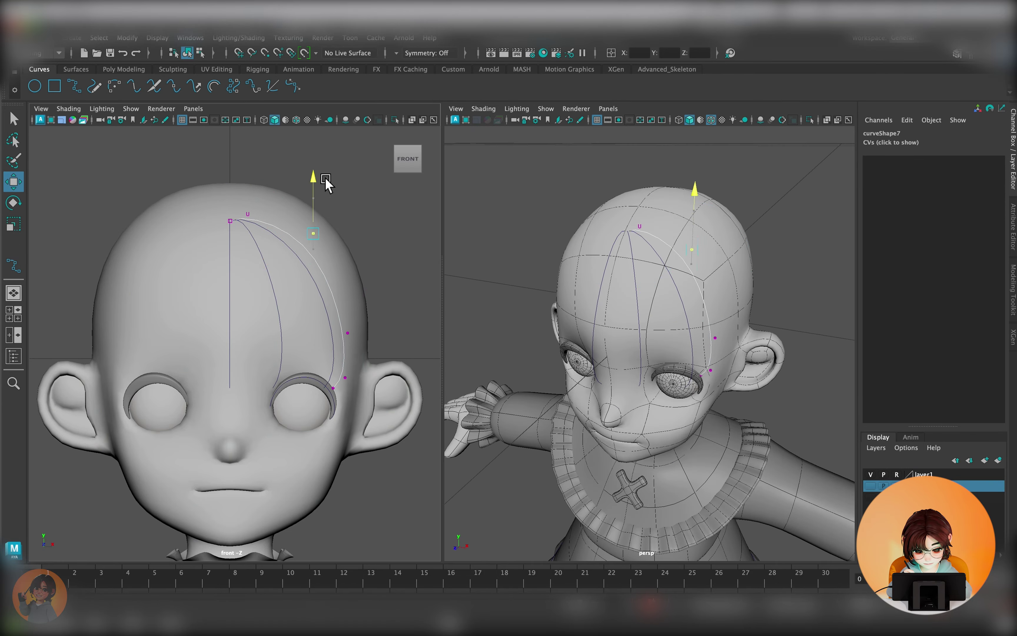
Step: Move side hair curve points outward so the curves arc over the head
alt+right_drag(609, 319, 641, 345)
alt+drag(640, 345, 479, 386)
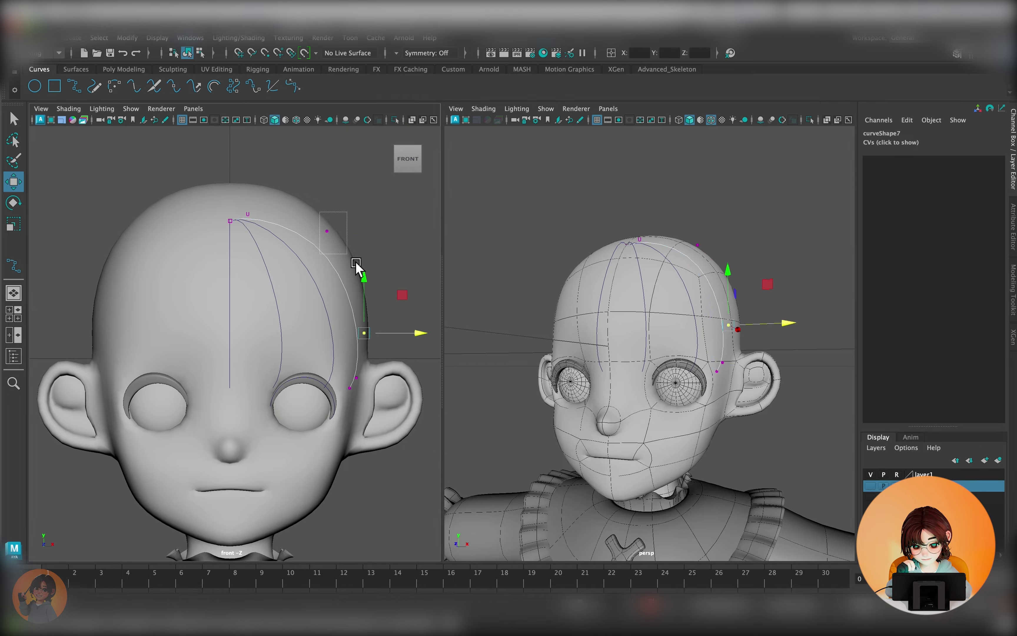
drag(324, 215, 333, 239)
alt+drag(733, 352, 721, 391)
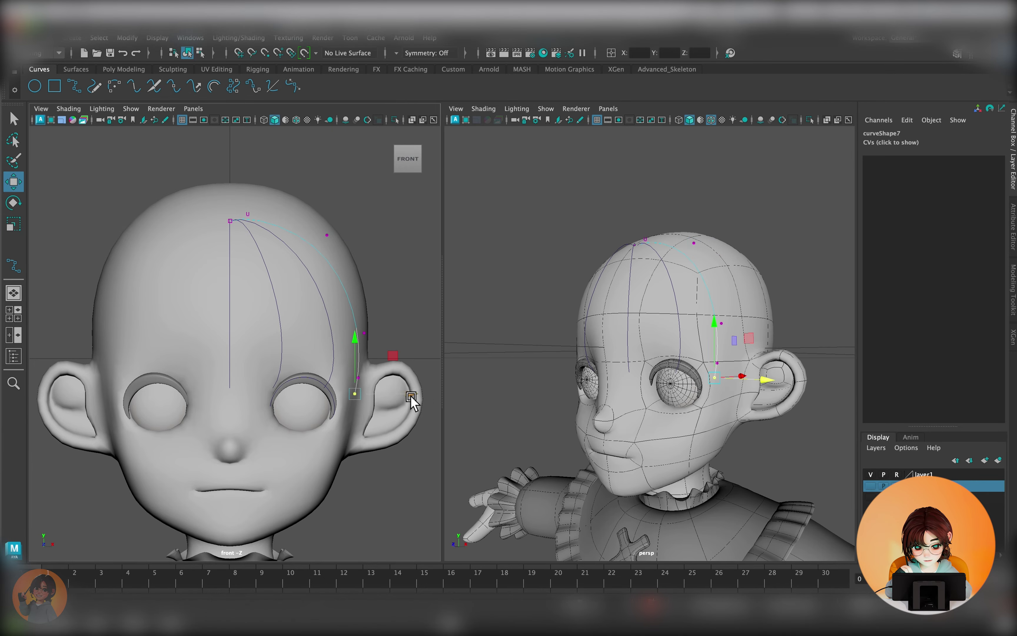
alt+drag(484, 385, 665, 392)
click(579, 322)
key(F8)
mouse_move(517, 294)
alt+mouse_down()
mouse_move(692, 329)
mouse_move(670, 200)
alt+mouse_up()
Step: Select the hair curves and loft them into a bangs surface
click(481, 325)
key(ctrl+z)
mouse_move(482, 325)
alt+mouse_down()
mouse_move(694, 373)
mouse_move(590, 311)
alt+mouse_up()
click(194, 87)
right_drag(529, 193, 530, 188)
click(681, 336)
click(668, 374)
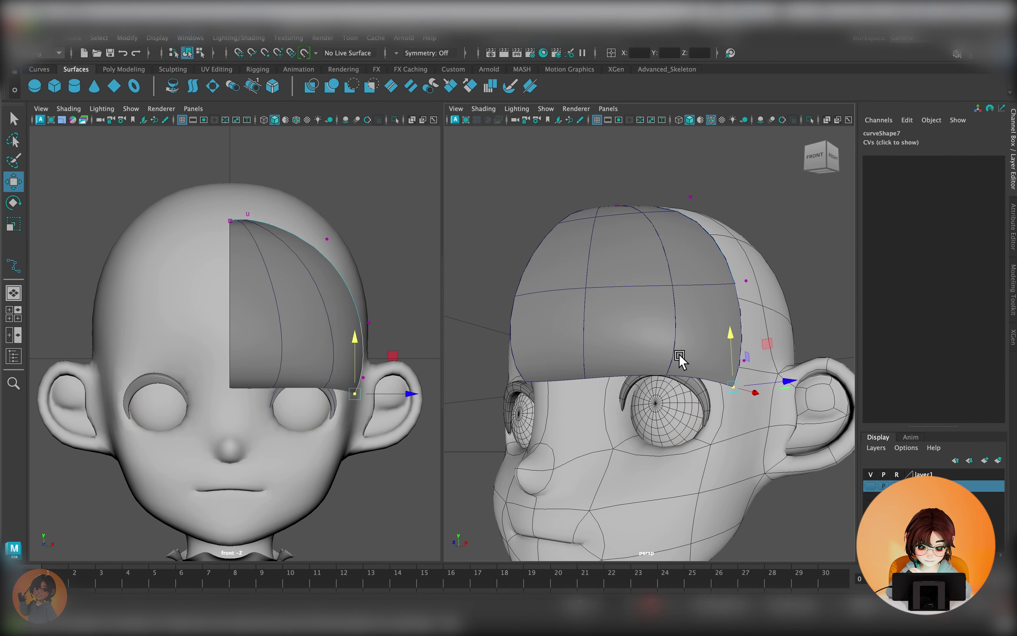
Step: Select control points on the centre and lower-edge hair curves
click(527, 227)
click(595, 337)
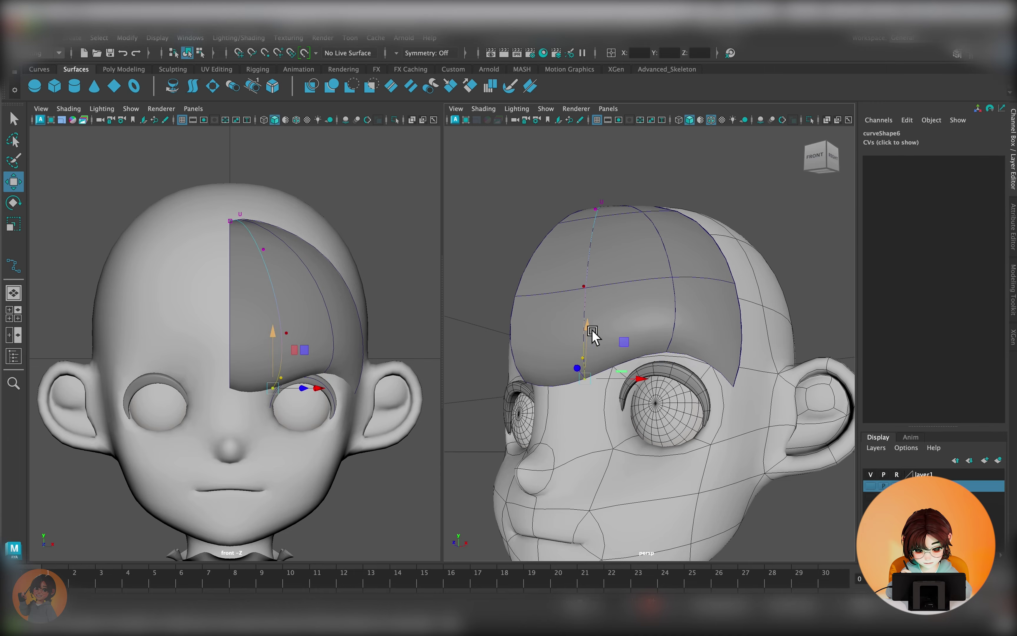
click(513, 352)
click(231, 307)
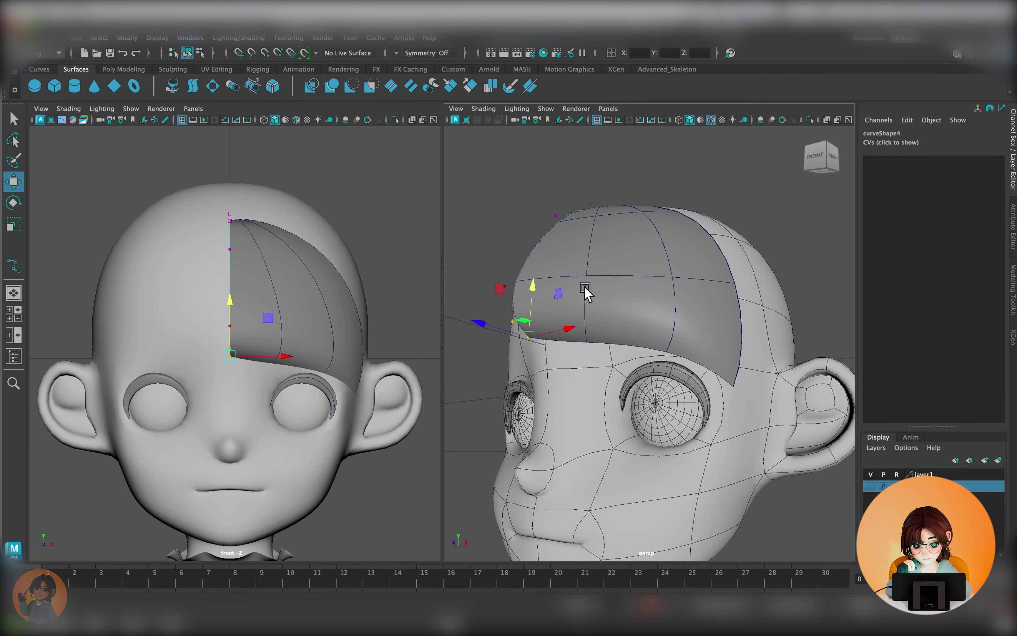
alt+drag(583, 291, 556, 358)
right_drag(530, 215, 562, 193)
click(766, 220)
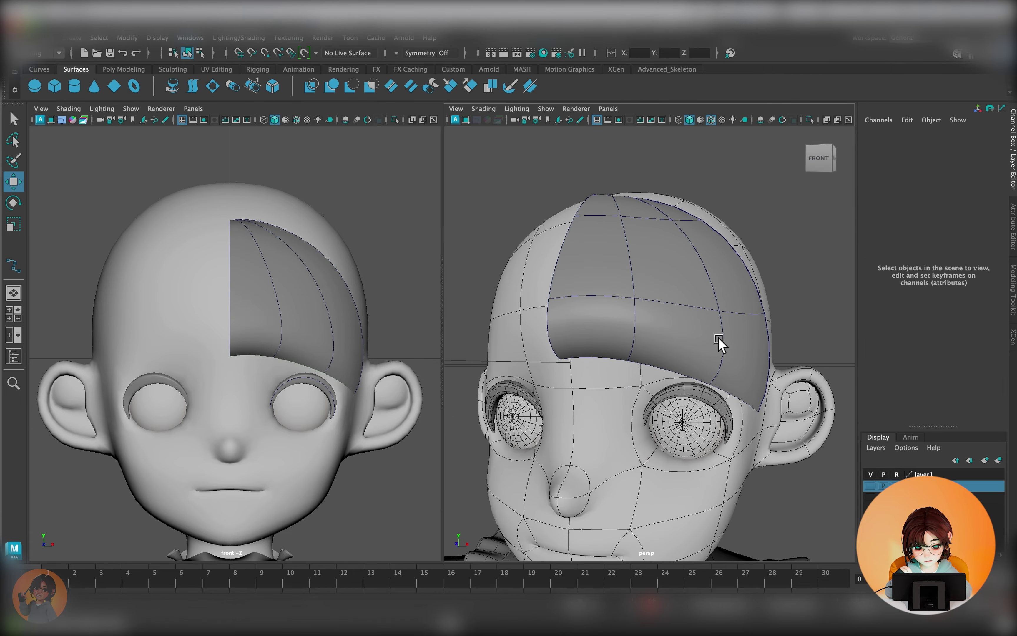
click(715, 381)
scroll(540, 306, up, 5)
scroll(677, 336, up, 3)
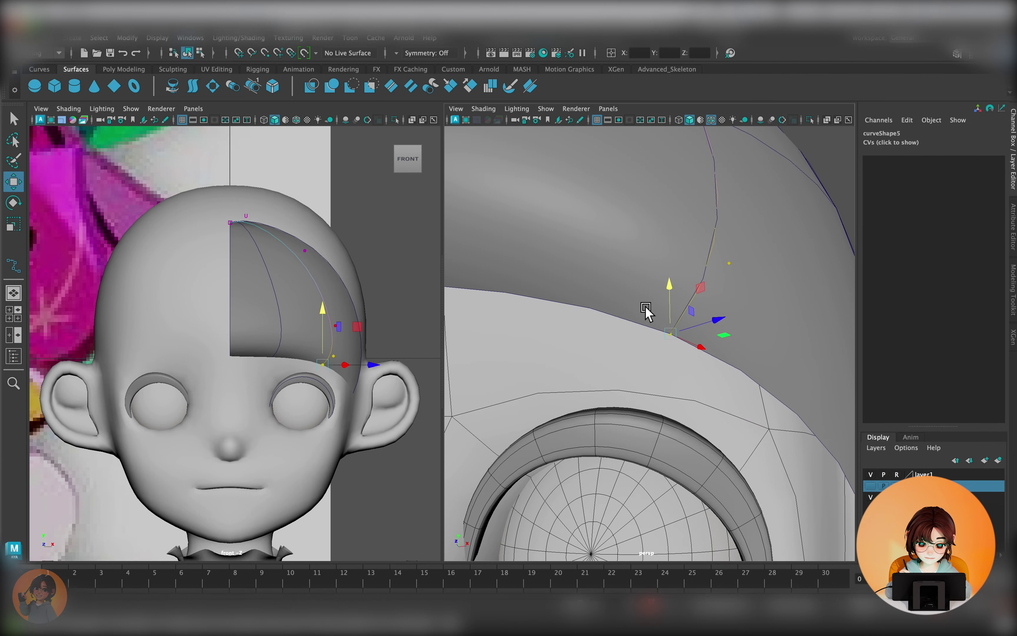
scroll(646, 311, down, 10)
Step: Reposition hair curve points, tucking the rear curve in at the back of the head
click(536, 268)
alt+drag(536, 268, 547, 285)
click(563, 327)
click(670, 334)
alt+drag(681, 291, 640, 336)
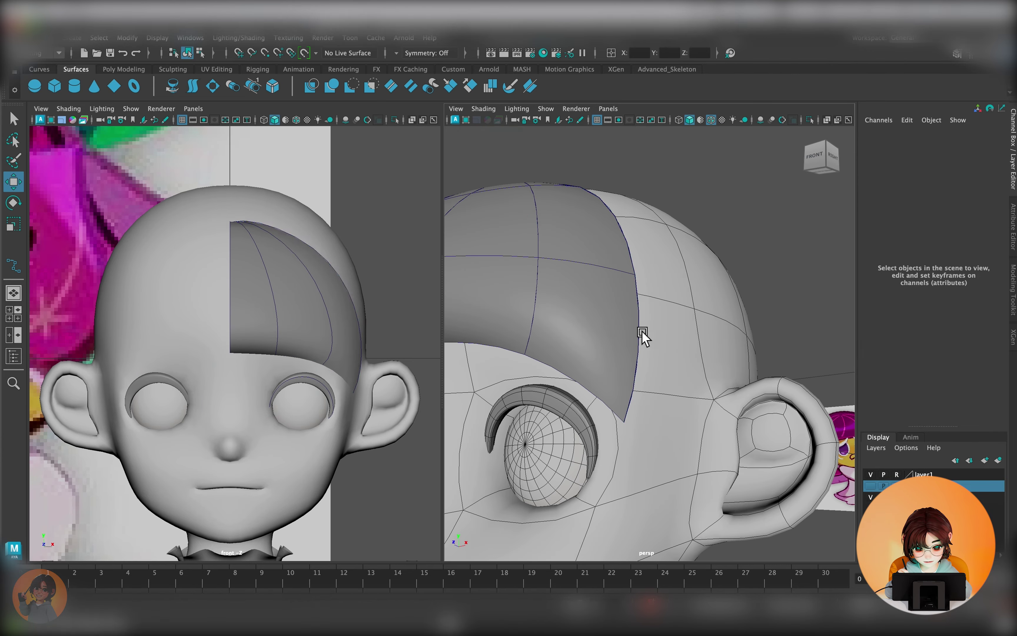
click(668, 445)
mouse_move(667, 445)
alt+mouse_down()
mouse_move(594, 198)
mouse_move(784, 250)
mouse_move(713, 289)
mouse_move(700, 347)
alt+mouse_up()
Step: Adjust a hair curve point from the top view, then return to the front view
key(F8)
key(space)
scroll(301, 411, up, 5)
mouse_move(681, 286)
alt+mouse_down()
mouse_move(665, 408)
mouse_move(642, 402)
alt+mouse_up()
click(664, 408)
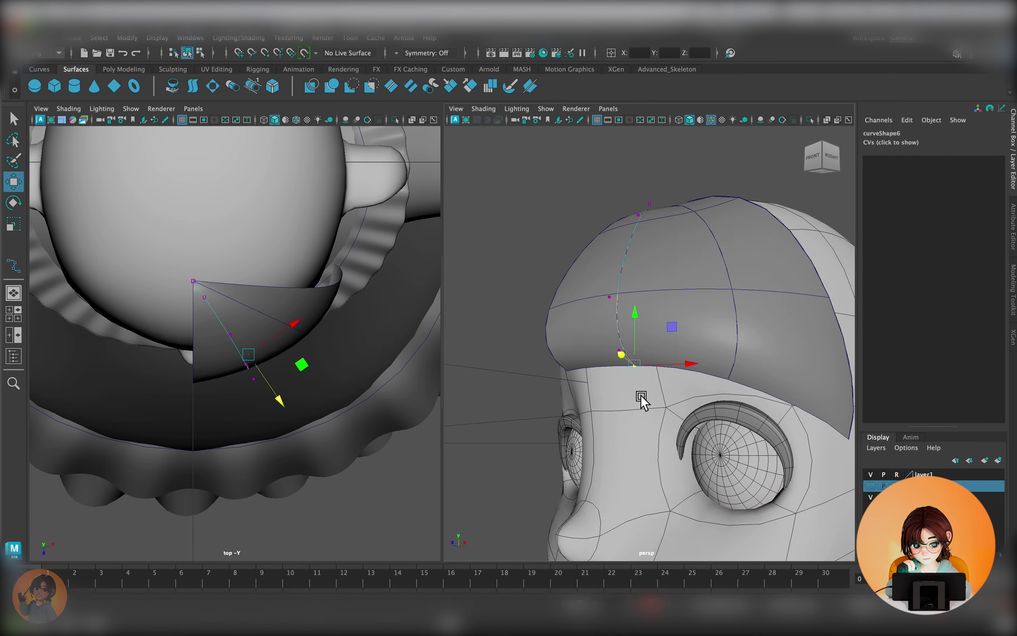
key(space)
drag(328, 382, 335, 327)
right_drag(342, 274, 425, 235)
scroll(235, 337, down, 3)
mouse_move(526, 357)
alt+mouse_down()
mouse_move(613, 376)
mouse_move(681, 302)
mouse_move(541, 255)
mouse_move(676, 254)
mouse_move(751, 348)
mouse_move(628, 269)
alt+mouse_up()
Step: Nudge lofted surface CVs to tighten the hair patch against the scalp
click(714, 273)
click(628, 269)
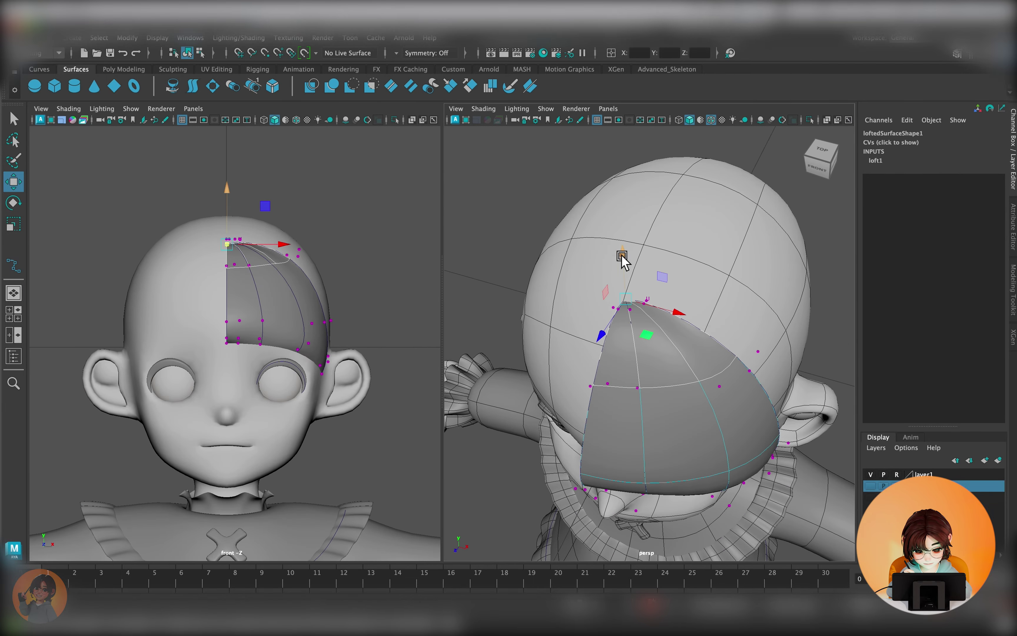
key(f)
scroll(624, 313, down, 5)
alt+drag(742, 334, 722, 211)
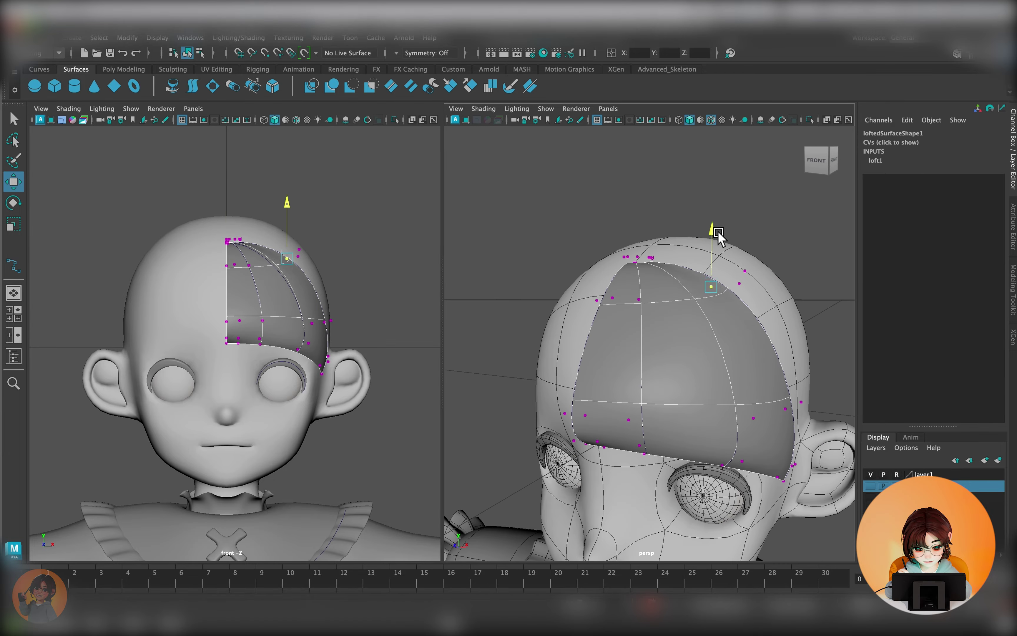
click(624, 437)
mouse_move(624, 437)
alt+mouse_down()
mouse_move(688, 438)
mouse_move(640, 415)
mouse_move(710, 441)
alt+mouse_up()
click(710, 440)
drag(773, 469, 761, 460)
mouse_move(761, 460)
alt+mouse_down()
mouse_move(676, 386)
mouse_move(638, 432)
mouse_move(711, 386)
alt+mouse_up()
Step: Pull a patch control point up, then rotate curve8 to 83.76 on Y
right_click(739, 322)
alt+drag(739, 322, 694, 324)
drag(364, 284, 346, 227)
mouse_move(681, 389)
alt+mouse_down()
mouse_move(614, 370)
mouse_move(654, 336)
alt+mouse_up()
click(696, 258)
key(e)
alt+drag(697, 257, 656, 320)
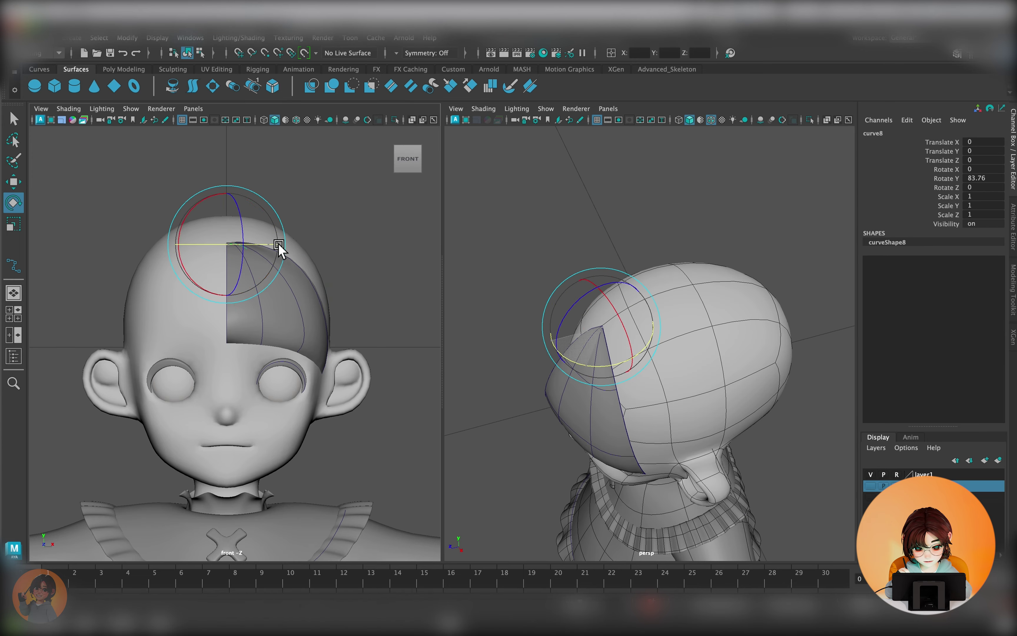
Step: Swing the duplicated curve to the side of the head, with its lower end beside the ear
drag(278, 246, 289, 337)
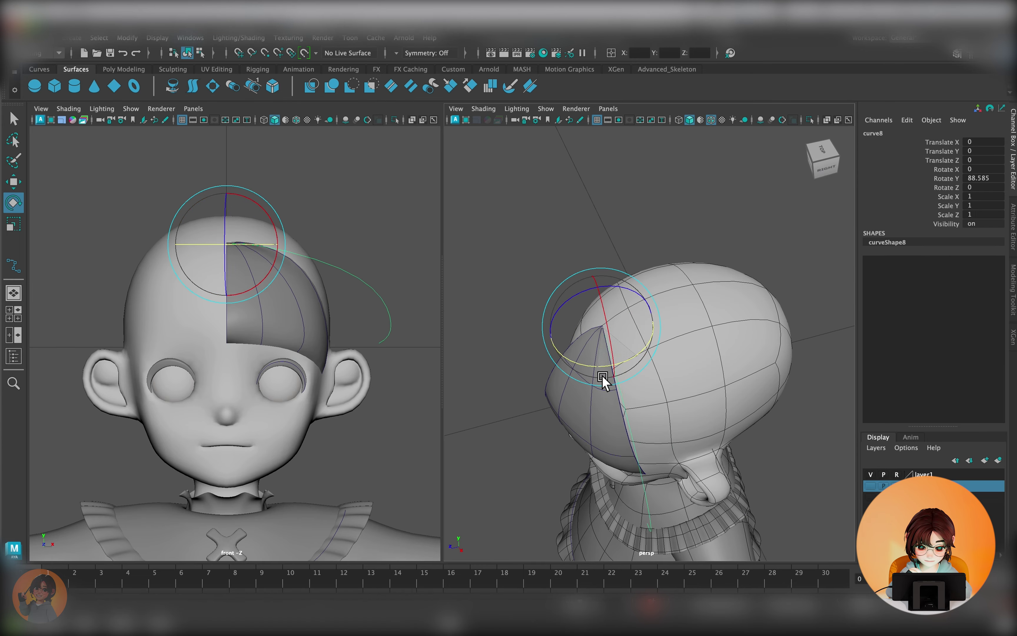
click(411, 391)
key(ctrl+z)
key(ctrl+z)
key(ctrl+z)
key(w)
mouse_move(731, 334)
alt+mouse_down()
mouse_move(704, 345)
mouse_move(710, 227)
alt+mouse_up()
mouse_move(734, 415)
mouse_down()
mouse_move(778, 460)
mouse_move(681, 470)
mouse_up()
key(e)
alt+right_drag(681, 470, 668, 484)
mouse_move(714, 336)
alt+mouse_down()
mouse_move(454, 415)
mouse_move(542, 168)
mouse_move(586, 427)
mouse_move(687, 458)
alt+mouse_up()
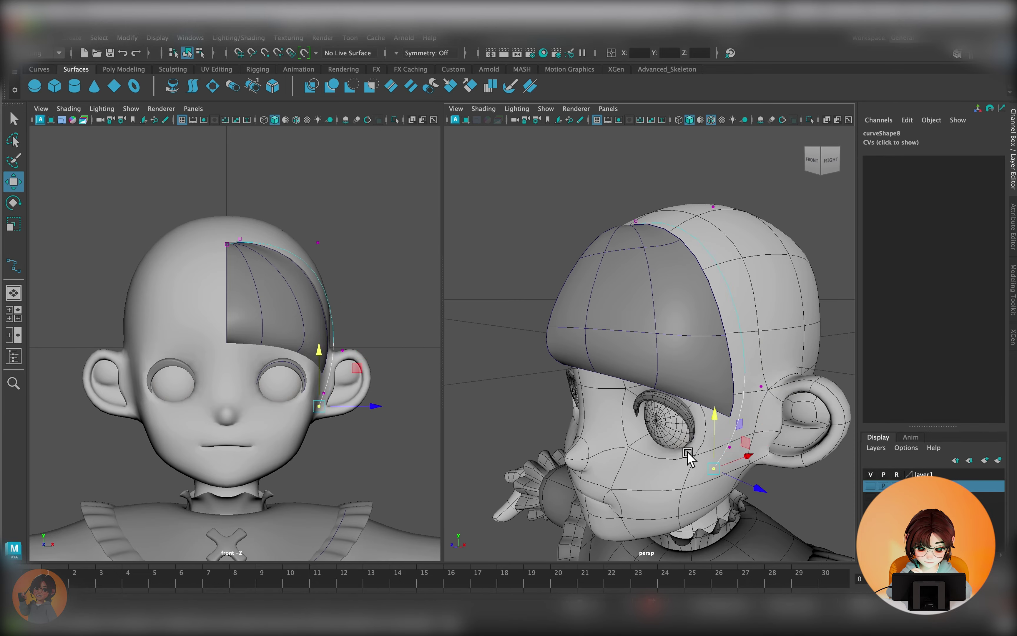
Step: Adjust the side curve's upper CVs so its top point meets the first hair patch
click(342, 350)
alt+drag(631, 379, 721, 355)
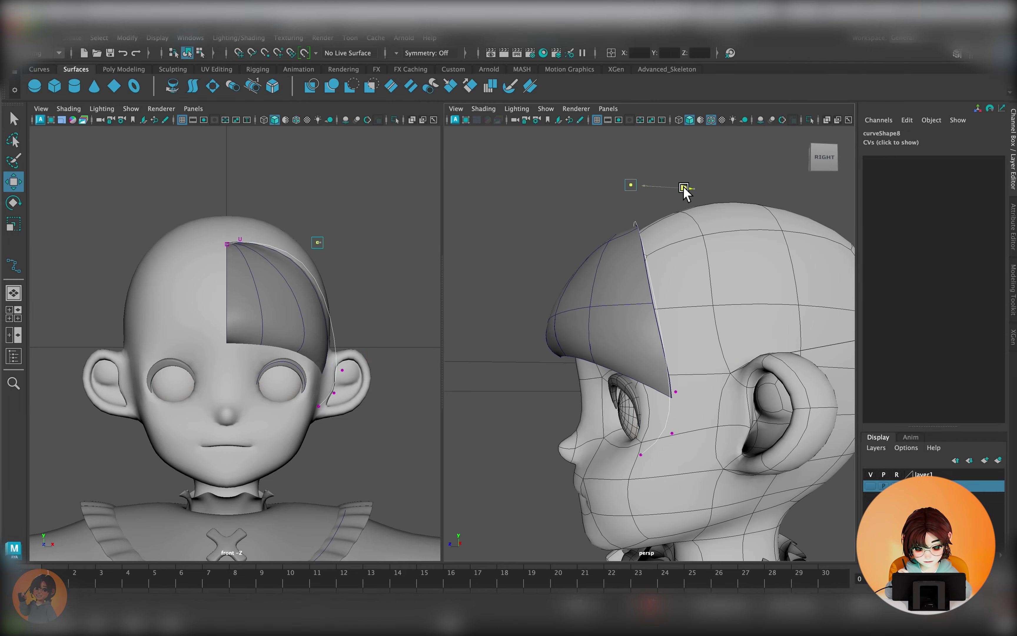
mouse_move(716, 265)
alt+mouse_down()
mouse_move(675, 216)
mouse_move(404, 291)
alt+mouse_up()
click(336, 381)
mouse_move(589, 357)
alt+mouse_down()
mouse_move(696, 357)
mouse_move(547, 357)
alt+mouse_up()
click(343, 353)
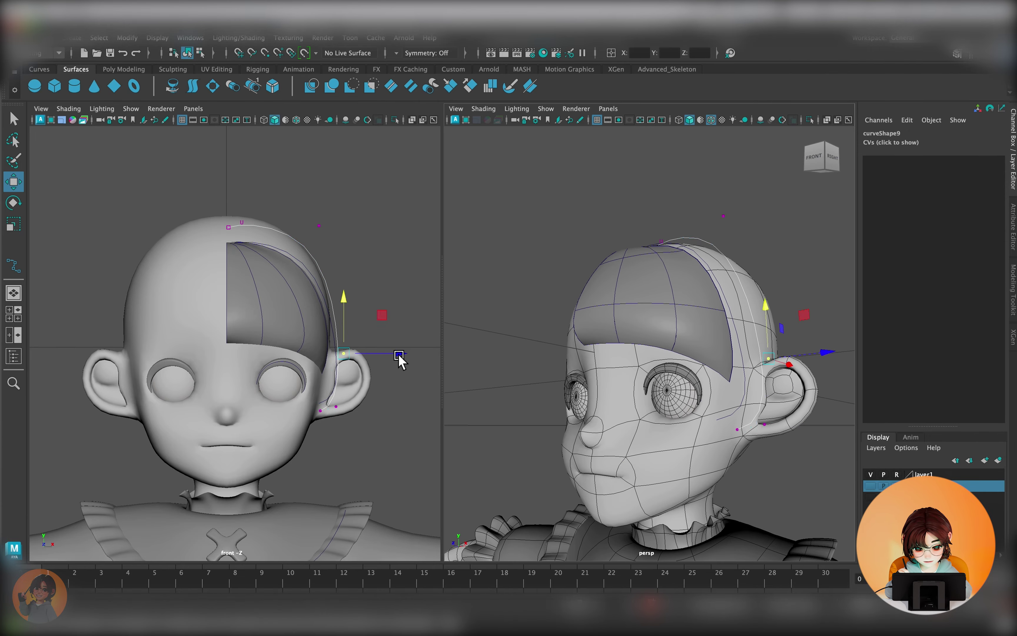
mouse_move(674, 442)
alt+mouse_down()
mouse_move(643, 288)
mouse_move(602, 257)
alt+mouse_up()
right_drag(601, 256, 538, 256)
click(681, 256)
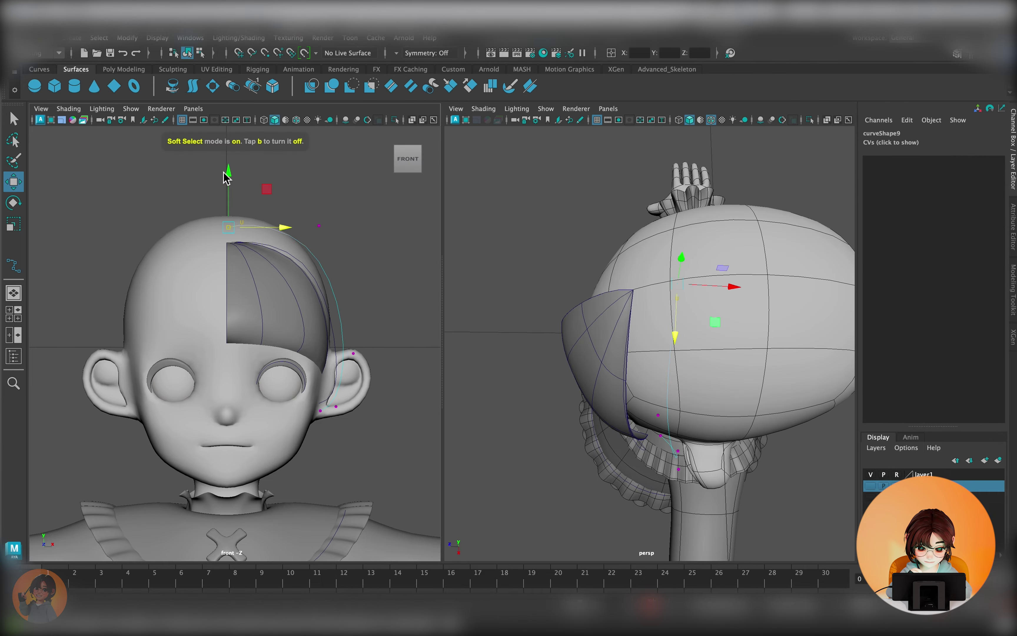
drag(663, 327, 699, 349)
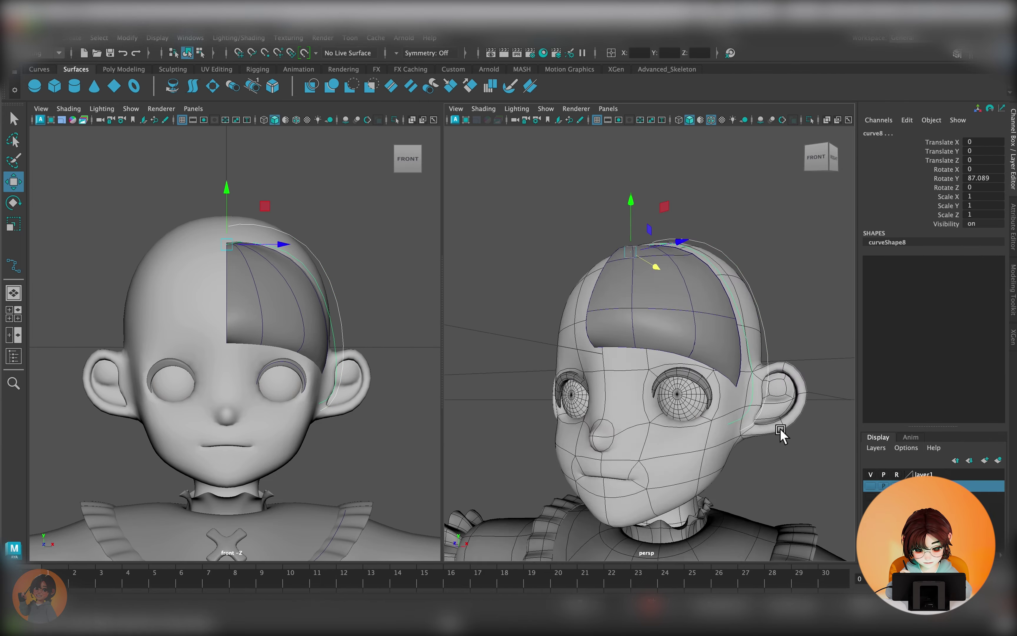
Step: Loft a side hair strip between the first patch's edge curve and the side curve
alt+drag(782, 265, 715, 210)
click(801, 345)
click(192, 86)
mouse_move(802, 345)
alt+mouse_down()
mouse_move(687, 464)
mouse_move(749, 472)
mouse_move(586, 427)
mouse_move(614, 299)
mouse_move(712, 168)
alt+mouse_up()
Step: Turn the new strip's lower edge toward the face and pull its ear-side points up and outward
key(w)
alt+drag(652, 182, 580, 378)
mouse_move(581, 379)
mouse_down()
mouse_move(609, 364)
mouse_move(545, 352)
mouse_move(806, 409)
mouse_up()
key(e)
key(w)
alt+drag(710, 412, 687, 435)
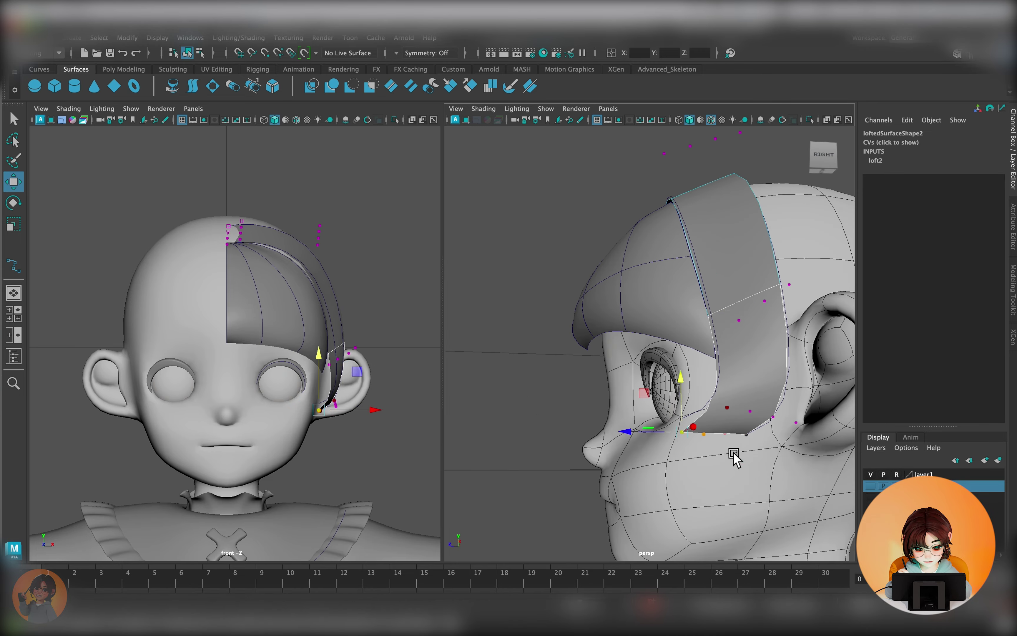
key(w)
alt+drag(737, 461, 765, 483)
drag(782, 496, 773, 490)
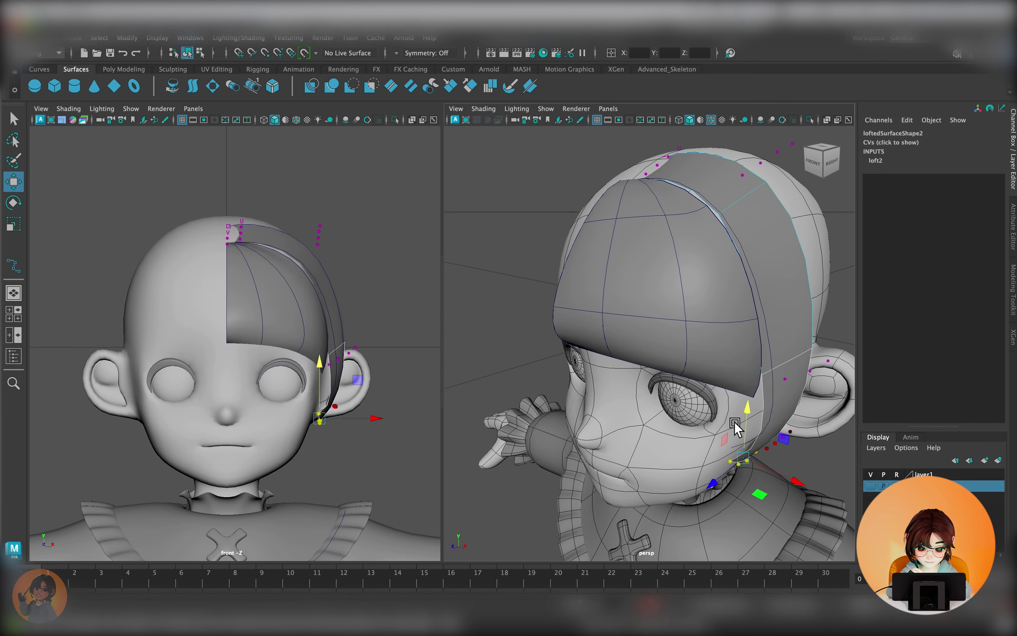
drag(735, 425, 752, 410)
alt+drag(753, 410, 822, 423)
Step: Refine the strip's top and lower CVs so it wraps from crown to ear
mouse_move(748, 410)
mouse_down()
mouse_move(738, 466)
mouse_move(688, 482)
mouse_move(739, 416)
mouse_move(732, 450)
mouse_move(761, 404)
mouse_move(761, 432)
mouse_move(789, 482)
mouse_move(750, 442)
mouse_up()
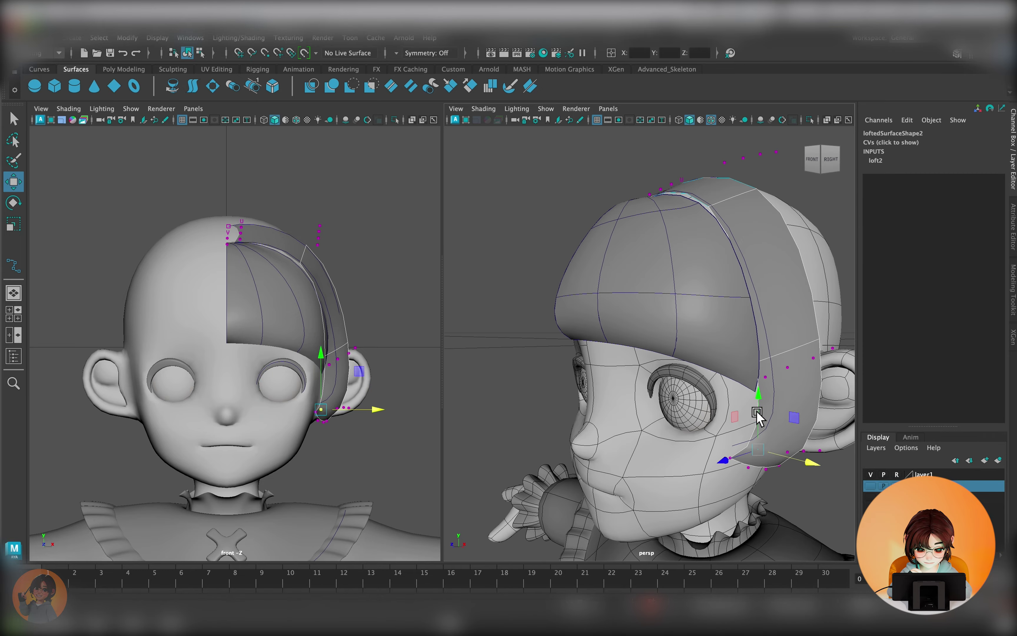
mouse_move(787, 394)
alt+mouse_down()
mouse_move(679, 488)
mouse_move(786, 472)
mouse_move(722, 391)
mouse_move(754, 473)
mouse_move(779, 389)
alt+mouse_up()
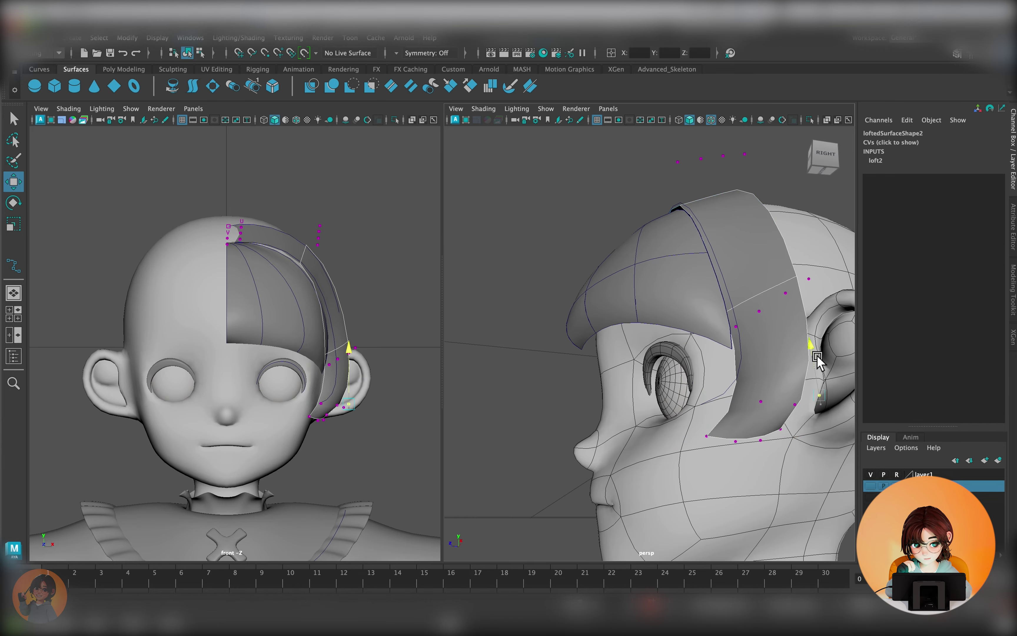
mouse_move(713, 403)
alt+mouse_down()
mouse_move(772, 470)
mouse_move(681, 448)
mouse_move(595, 472)
mouse_move(694, 380)
mouse_move(737, 420)
mouse_move(675, 418)
alt+mouse_up()
mouse_move(637, 379)
alt+mouse_down()
mouse_move(731, 415)
mouse_move(675, 370)
mouse_move(702, 290)
alt+mouse_up()
drag(702, 290, 690, 204)
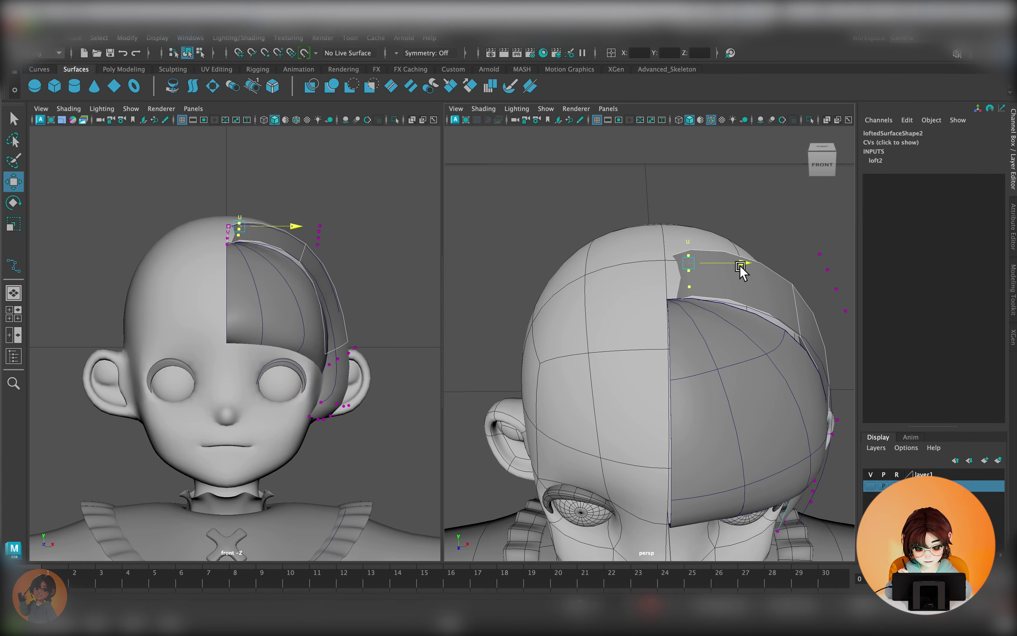
key(w)
mouse_move(673, 379)
alt+mouse_down()
mouse_move(720, 352)
mouse_move(690, 319)
alt+mouse_up()
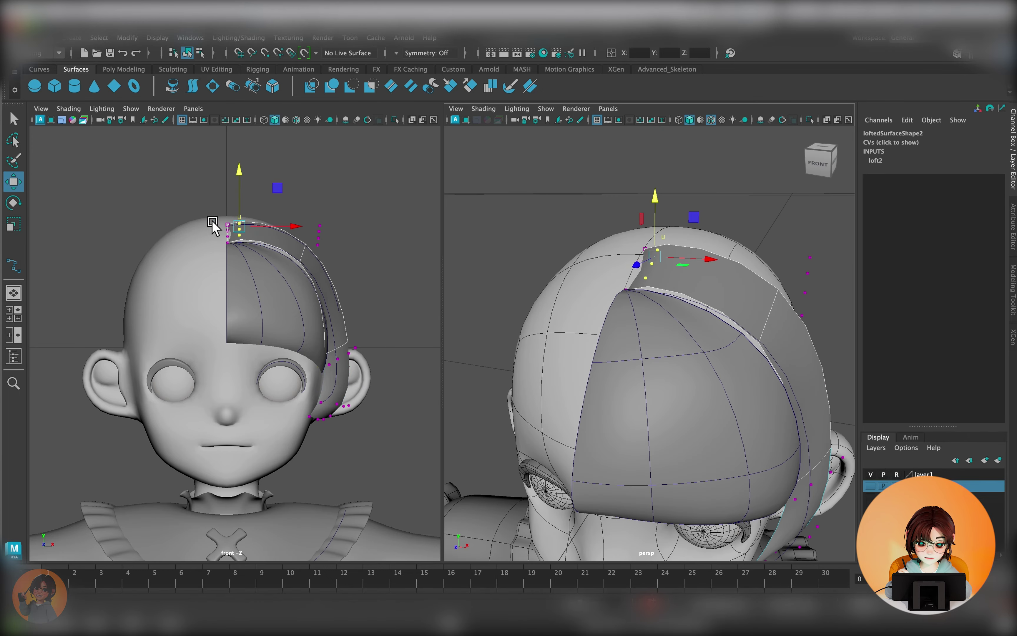
alt+drag(633, 212, 696, 183)
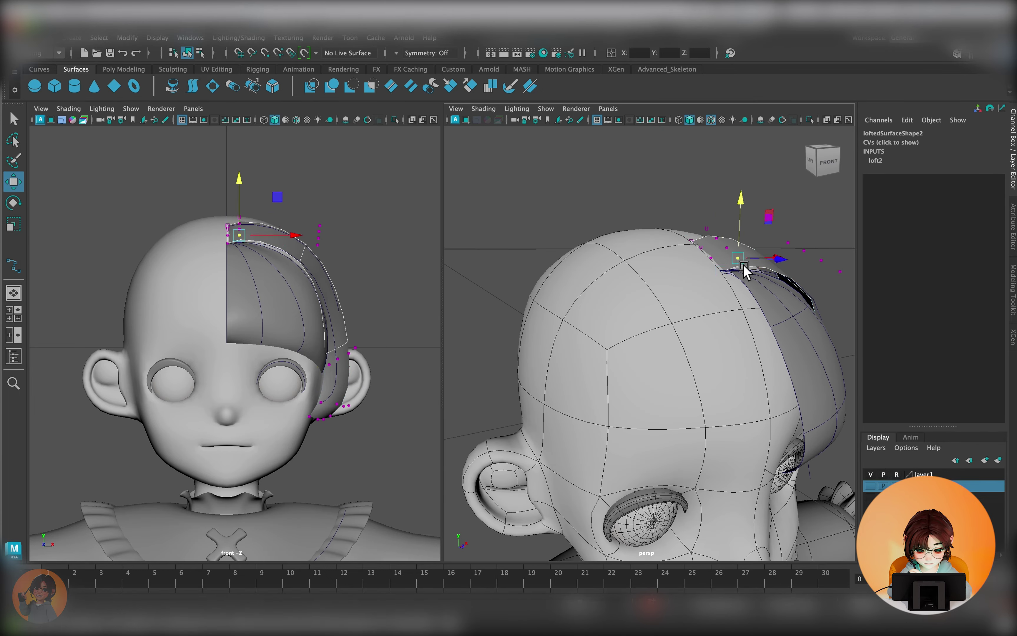
alt+drag(744, 271, 673, 295)
drag(673, 295, 623, 257)
mouse_move(831, 200)
alt+mouse_down()
mouse_move(652, 411)
mouse_move(575, 473)
mouse_move(613, 506)
alt+mouse_up()
mouse_move(569, 539)
alt+mouse_down()
mouse_move(785, 295)
mouse_move(749, 404)
mouse_move(696, 407)
mouse_move(656, 378)
alt+mouse_up()
click(763, 357)
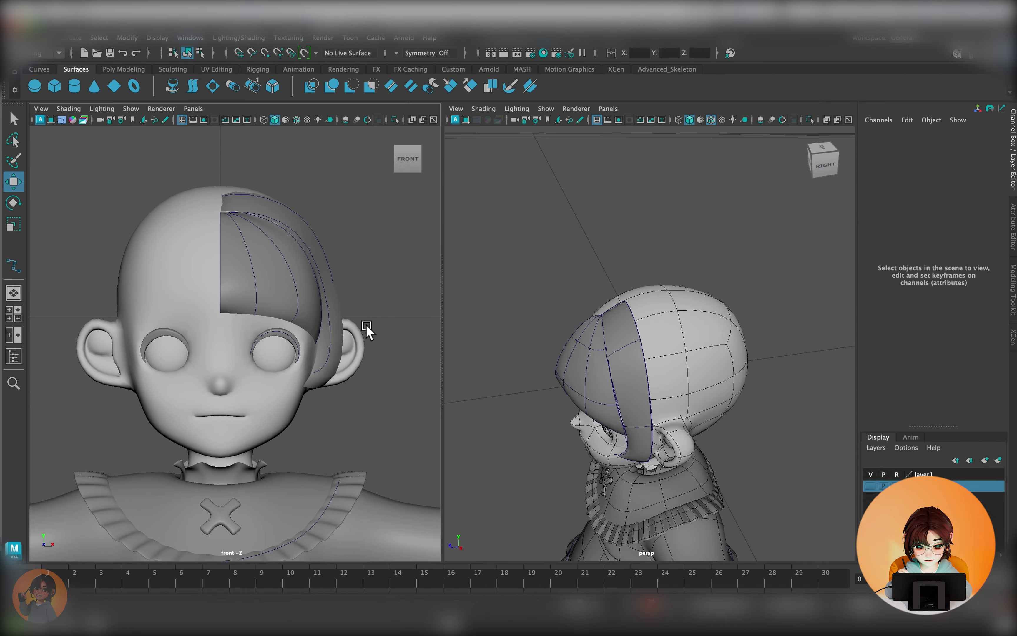
Step: Draw a long CV curve in the front view from the crown down to the waist
click(330, 272)
key(space)
key(space)
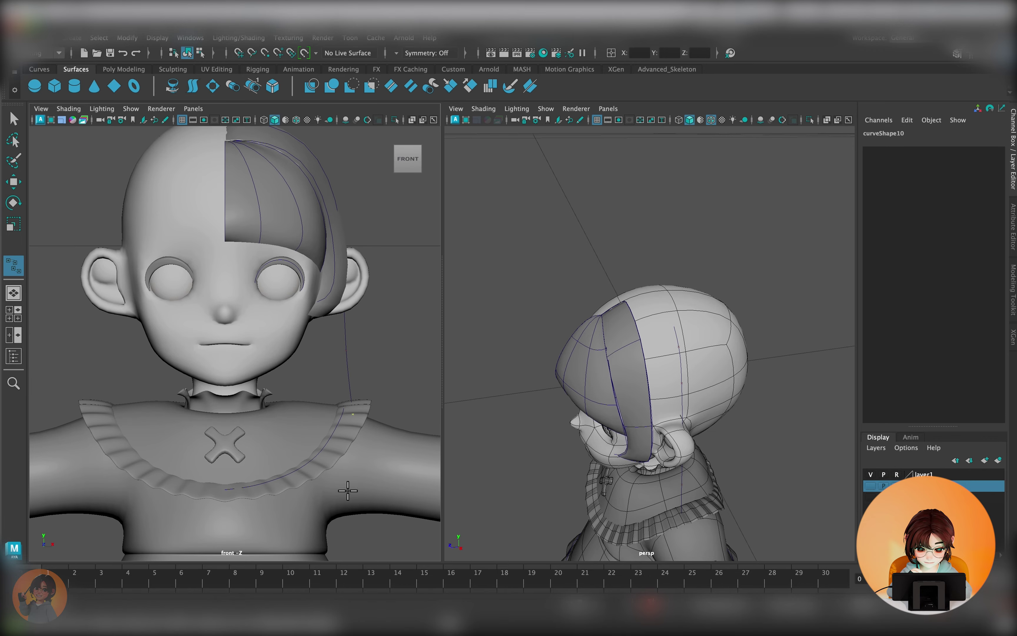
click(352, 476)
key(w)
Step: Adjust the strand curve's control points in the front view
key(ctrl+z)
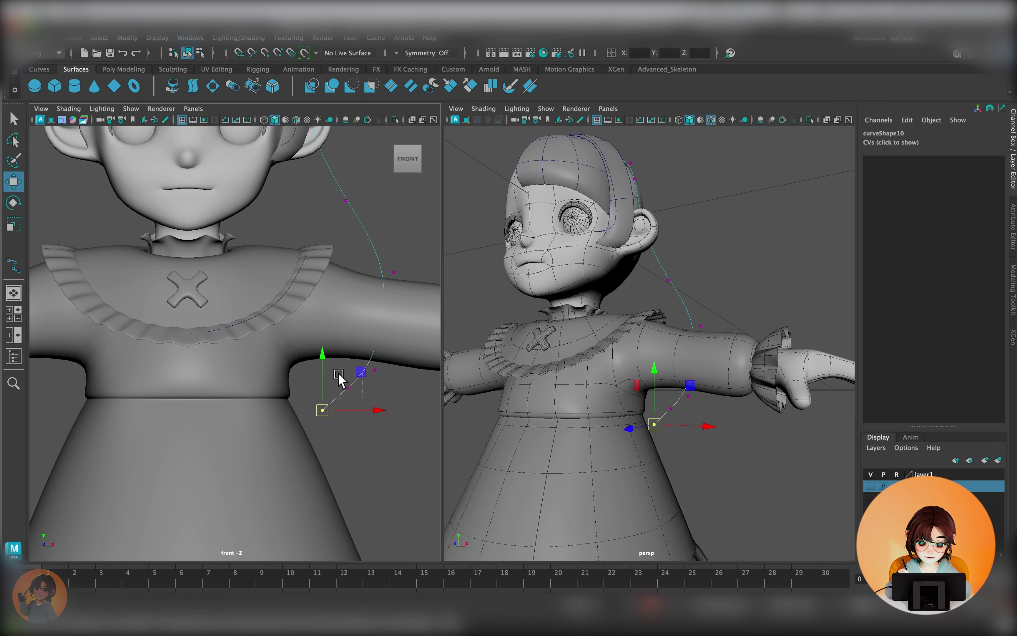
key(ctrl+z)
key(ctrl+z)
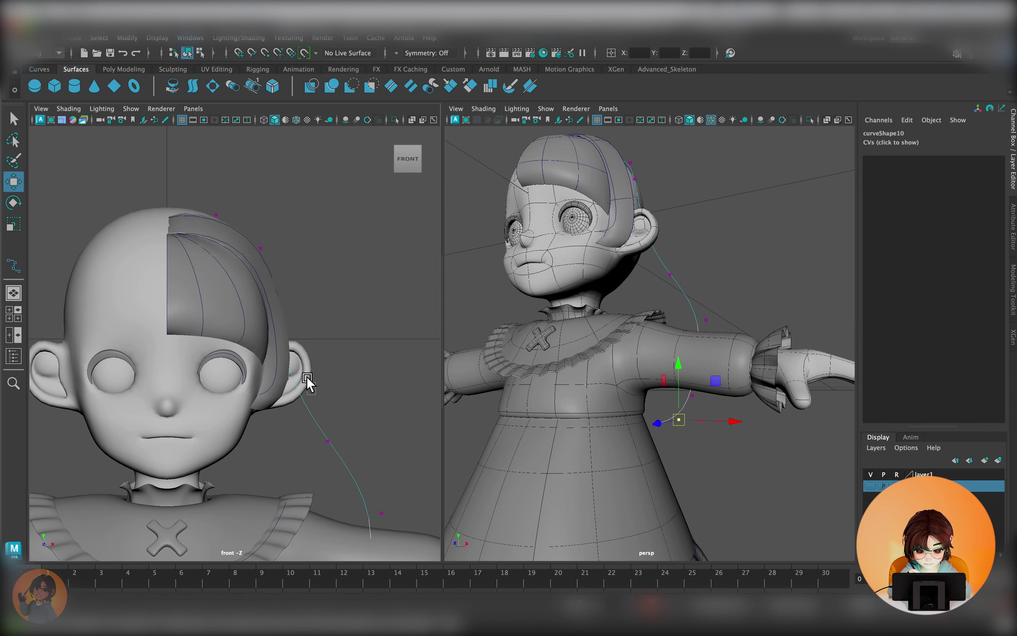
key(ctrl+z)
key(ctrl+z)
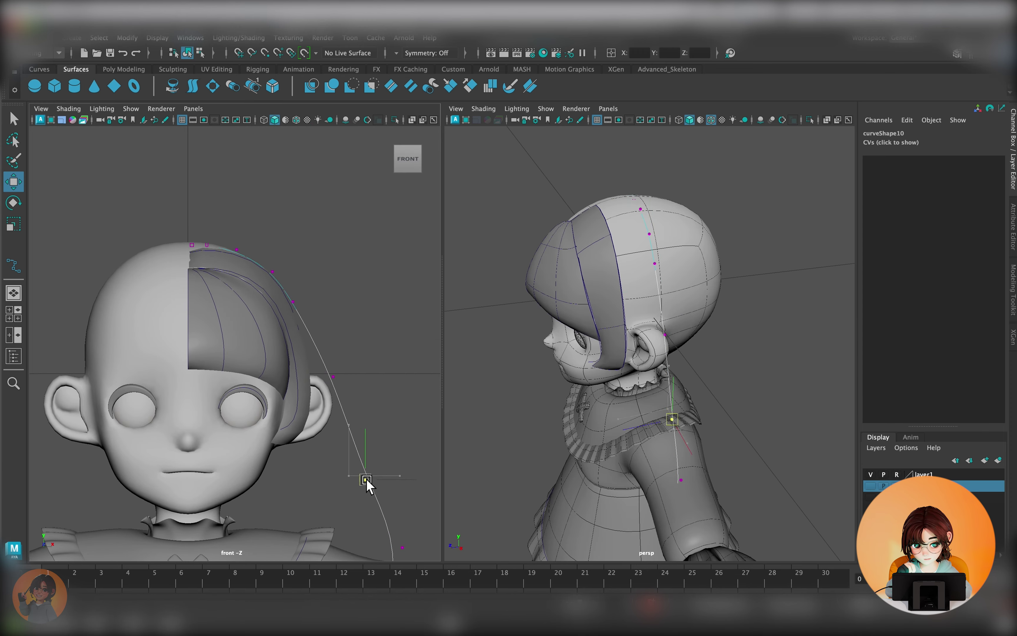
key(ctrl+z)
key(ctrl+z)
key(ctrl+z)
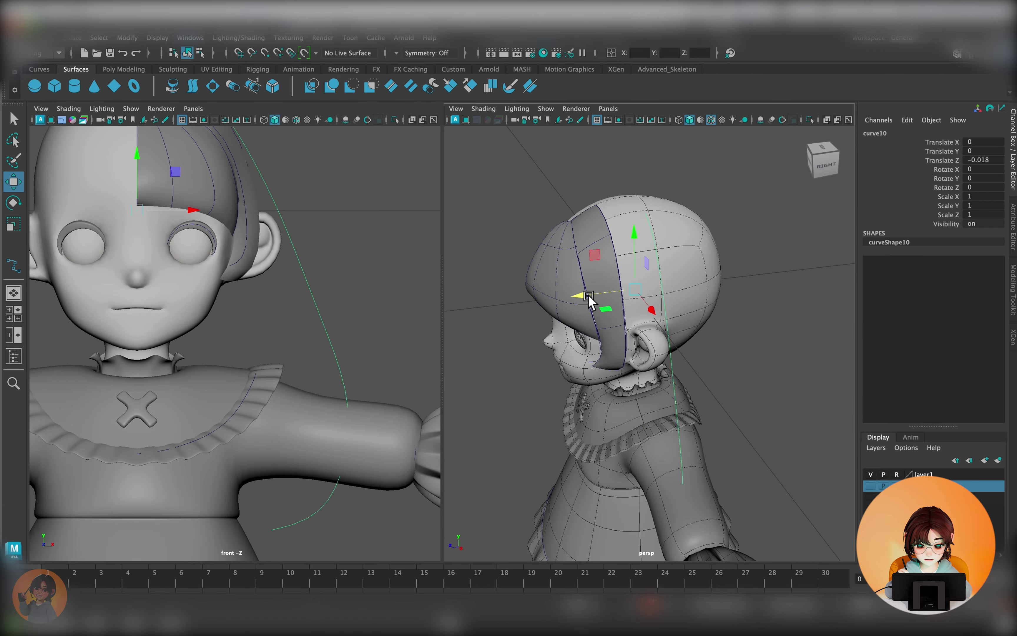
key(ctrl+z)
key(ctrl+z)
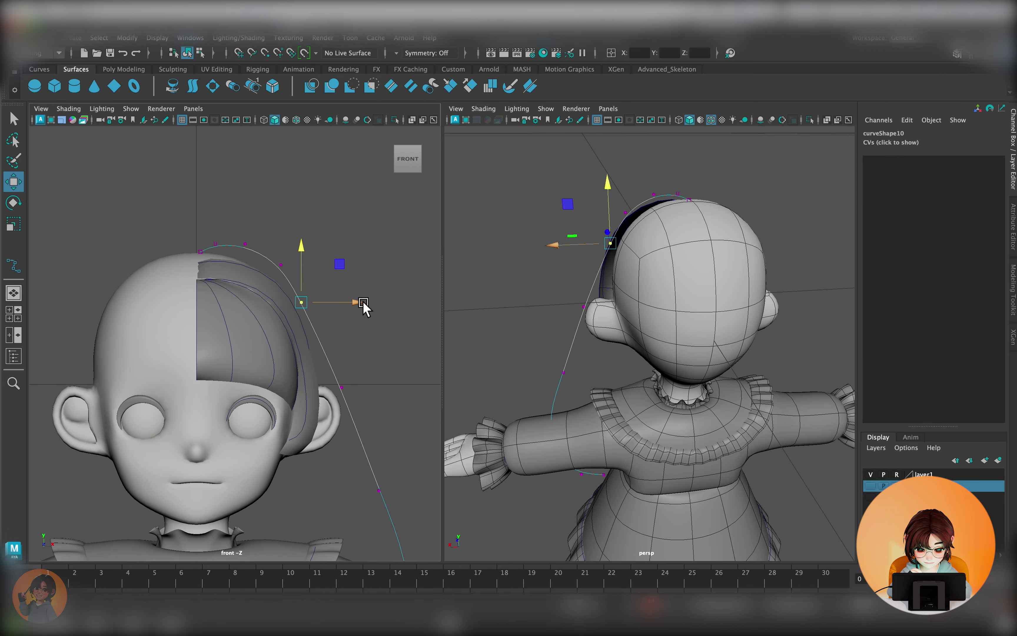
key(ctrl+z)
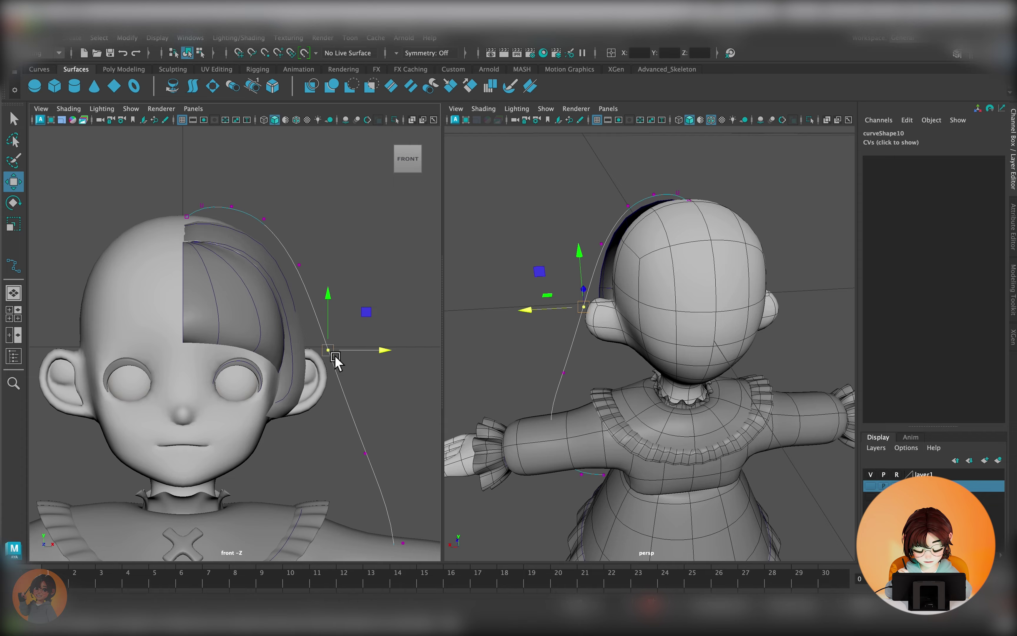
key(ctrl+z)
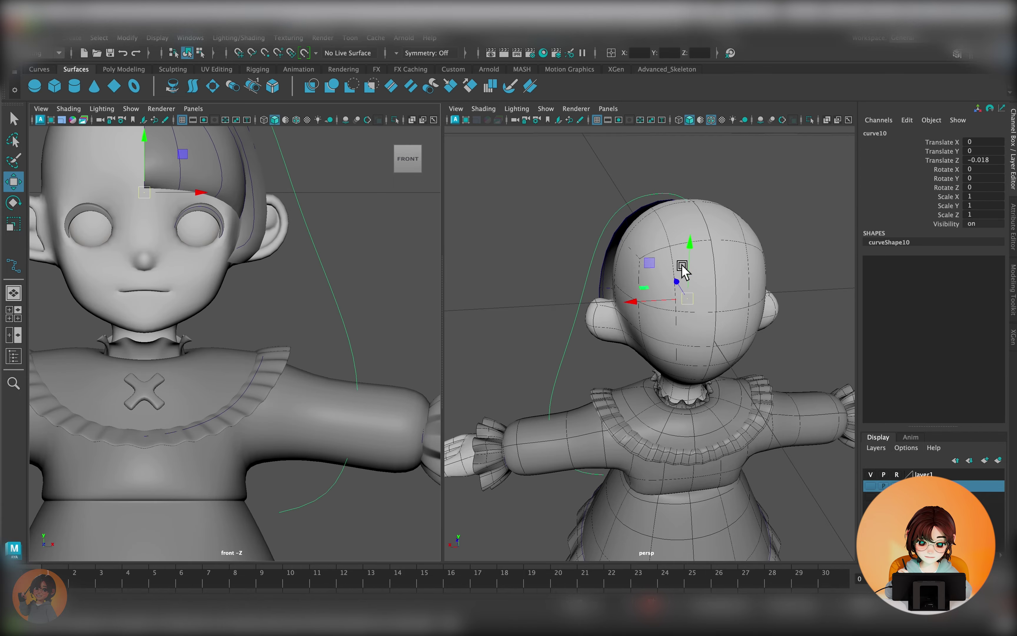
key(ctrl+z)
key(ctrl+z)
key(ctrl+z)
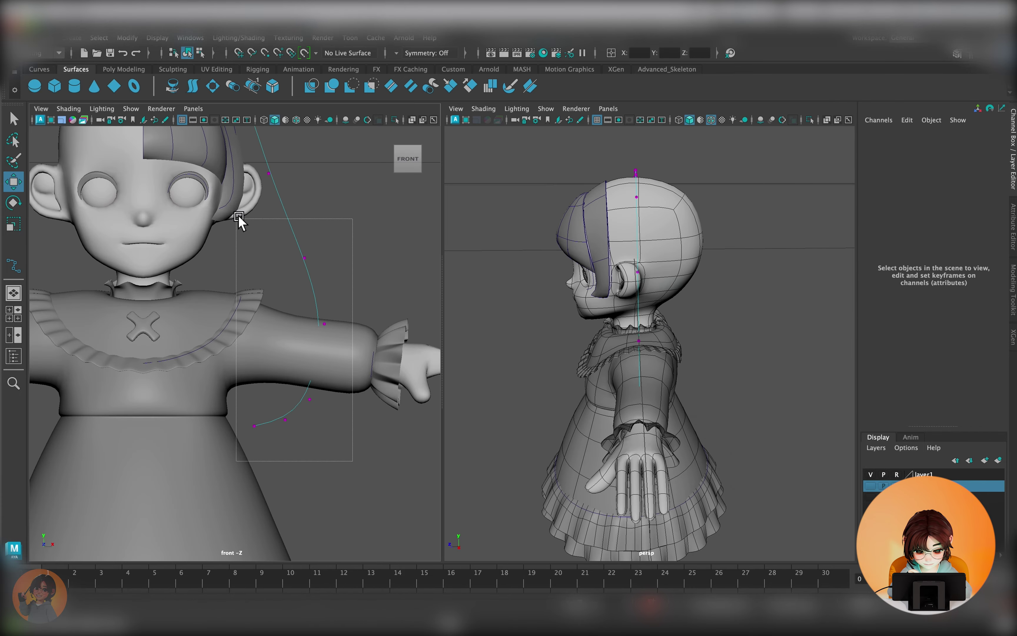
key(ctrl+z)
key(ctrl+z)
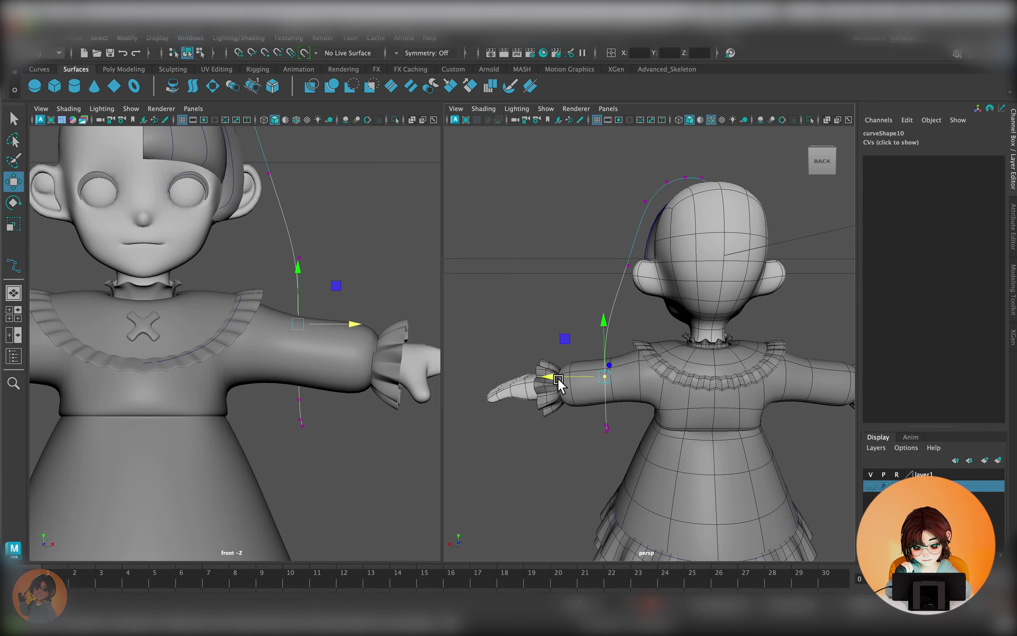
Step: Reposition the strand curve's control points in the side view so it falls behind the shoulder
key(ctrl+z)
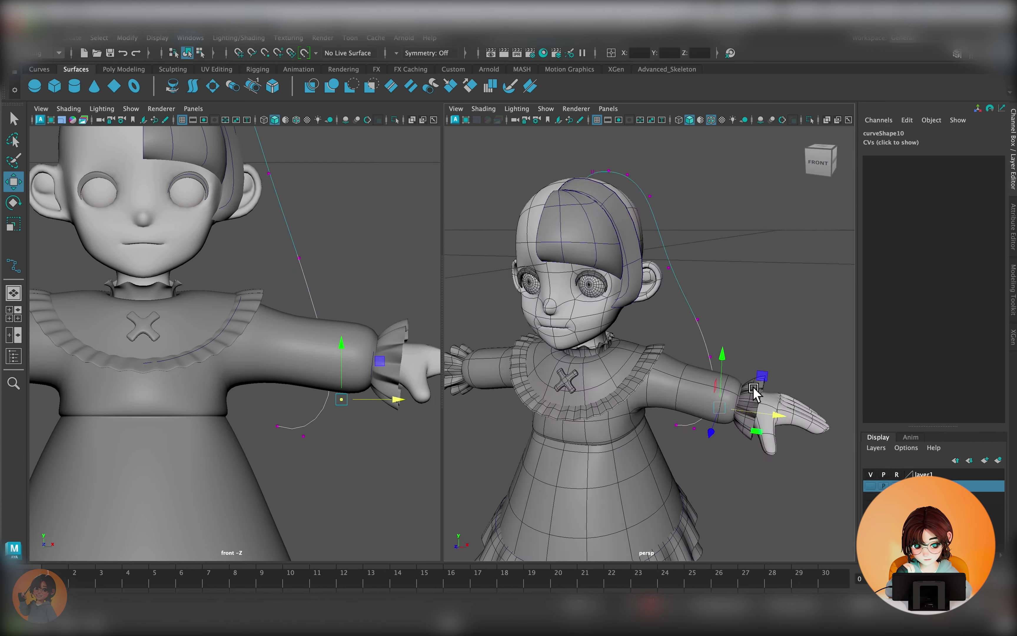
key(ctrl+z)
drag(375, 368, 188, 348)
click(187, 348)
key(ctrl+z)
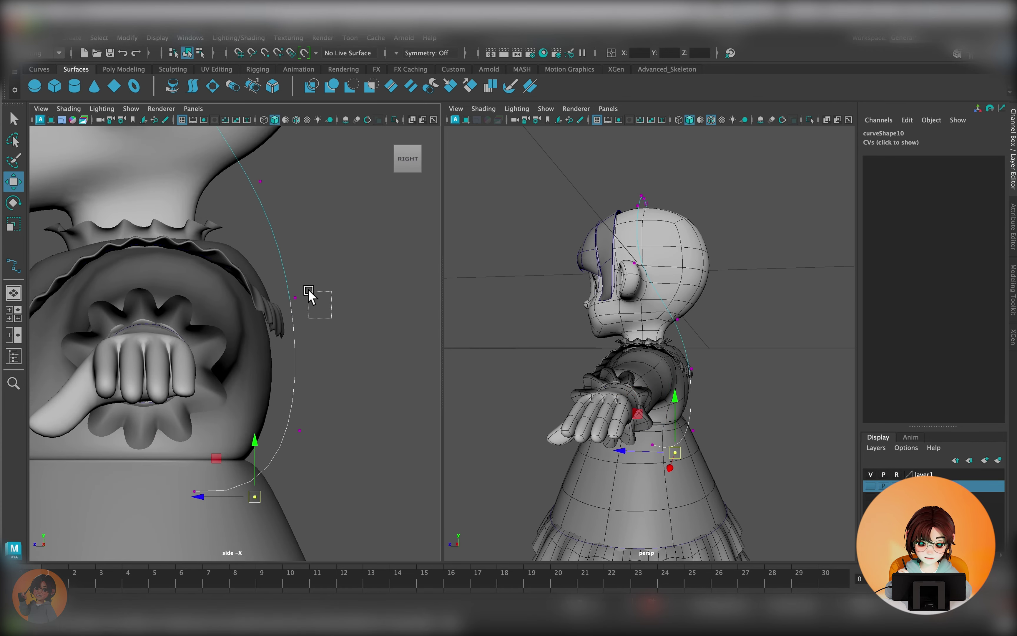
key(ctrl+z)
key(ctrl+z)
key(ctrl+z)
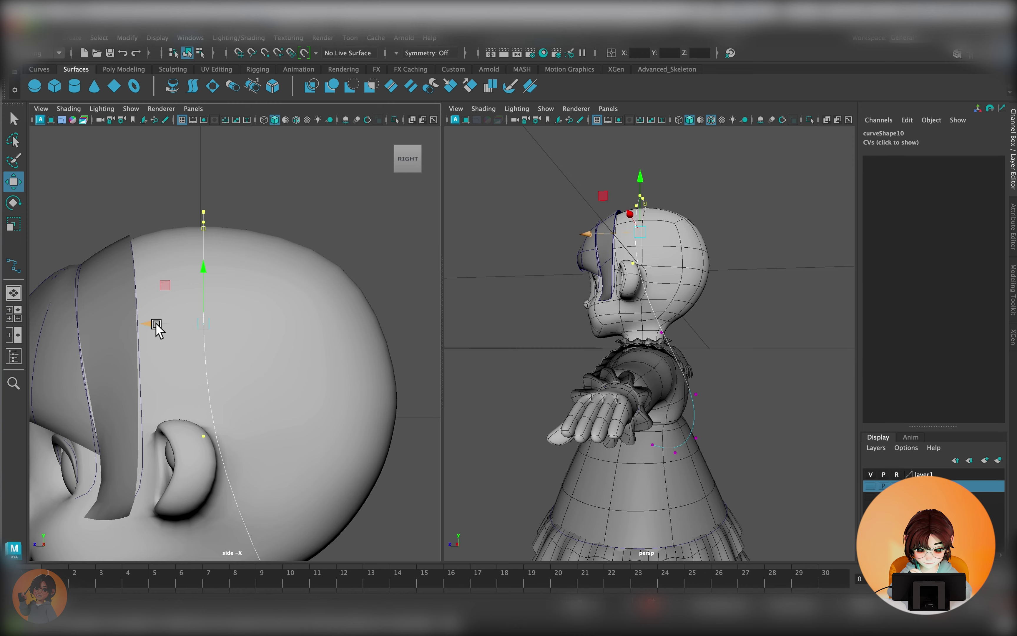
key(ctrl+z)
drag(375, 330, 370, 318)
key(ctrl+z)
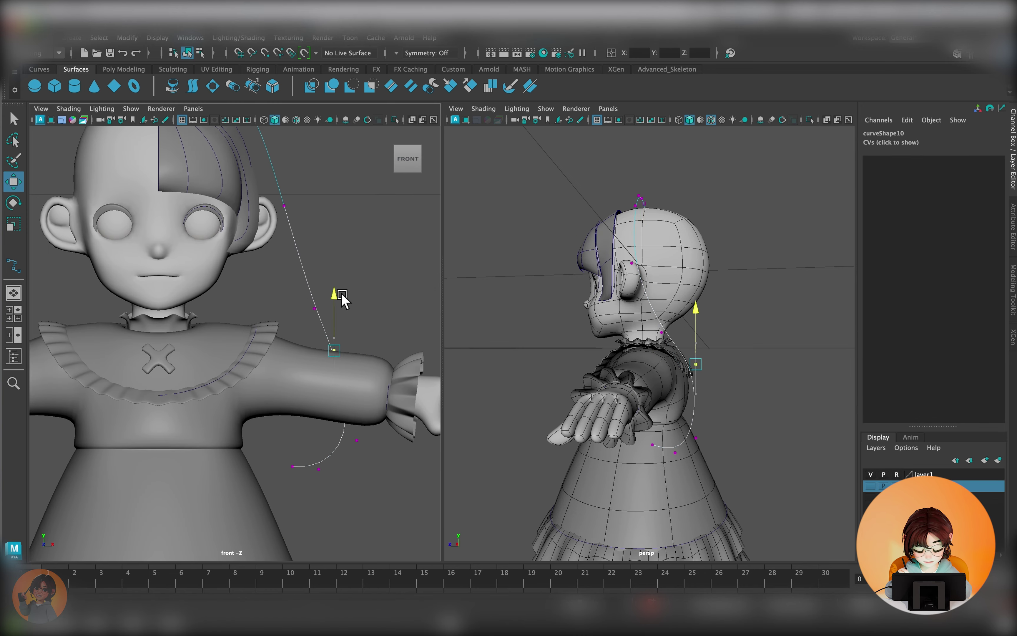
key(ctrl+z)
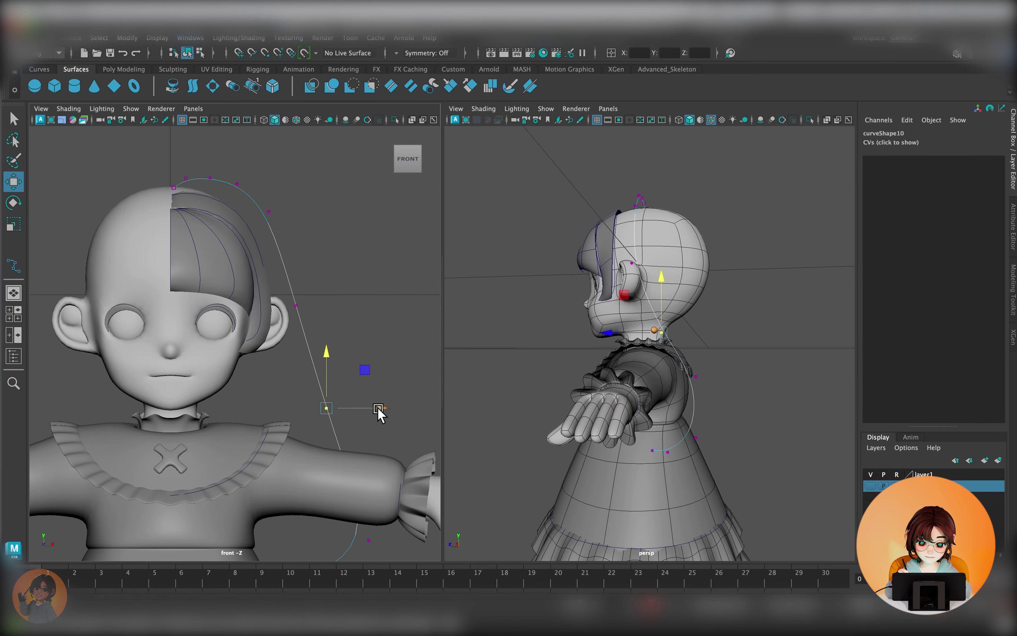
Step: Offset a copy of the strand curve and loft the two into a long hair ribbon
key(ctrl+z)
mouse_move(656, 379)
alt+mouse_down()
mouse_move(670, 382)
mouse_move(672, 245)
mouse_move(615, 242)
alt+mouse_up()
key(ctrl+z)
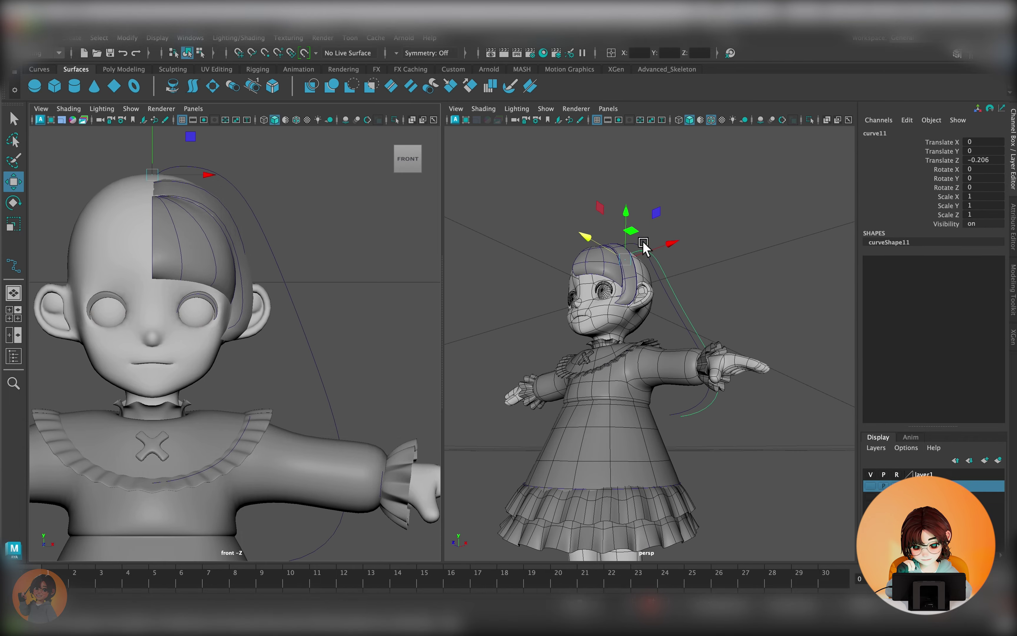
right_drag(716, 267, 681, 266)
mouse_move(681, 265)
alt+mouse_down()
mouse_move(674, 461)
mouse_move(634, 389)
mouse_move(783, 330)
mouse_move(756, 293)
mouse_move(710, 309)
alt+mouse_up()
key(ctrl+z)
click(756, 293)
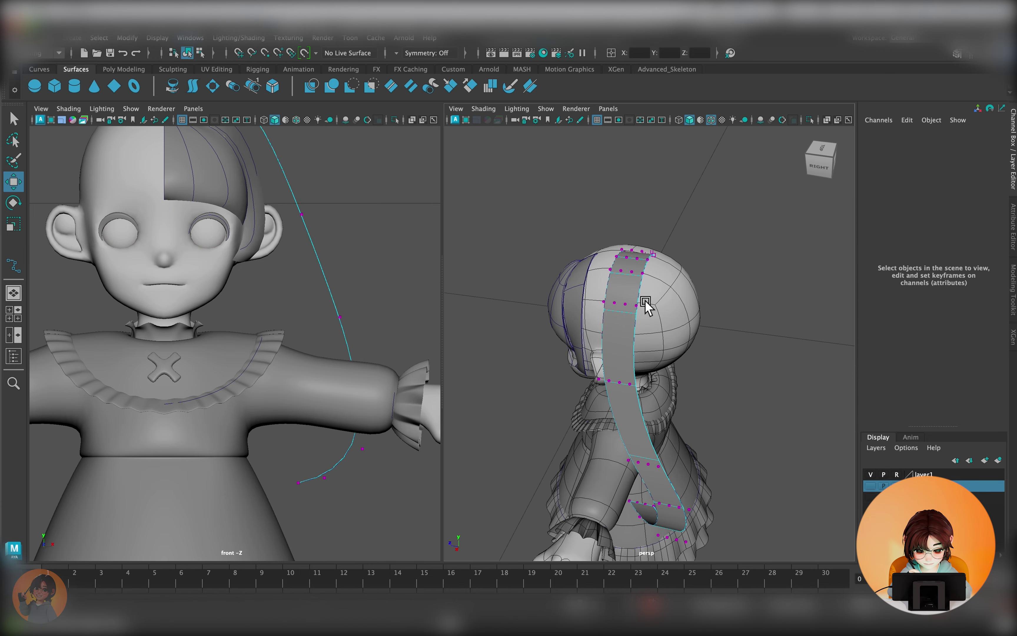
Step: Rotate and move loftedSurface3's CVs so the strip bends over the crown and its tip curls outward
click(646, 305)
key(shift+f)
alt+drag(613, 227, 584, 389)
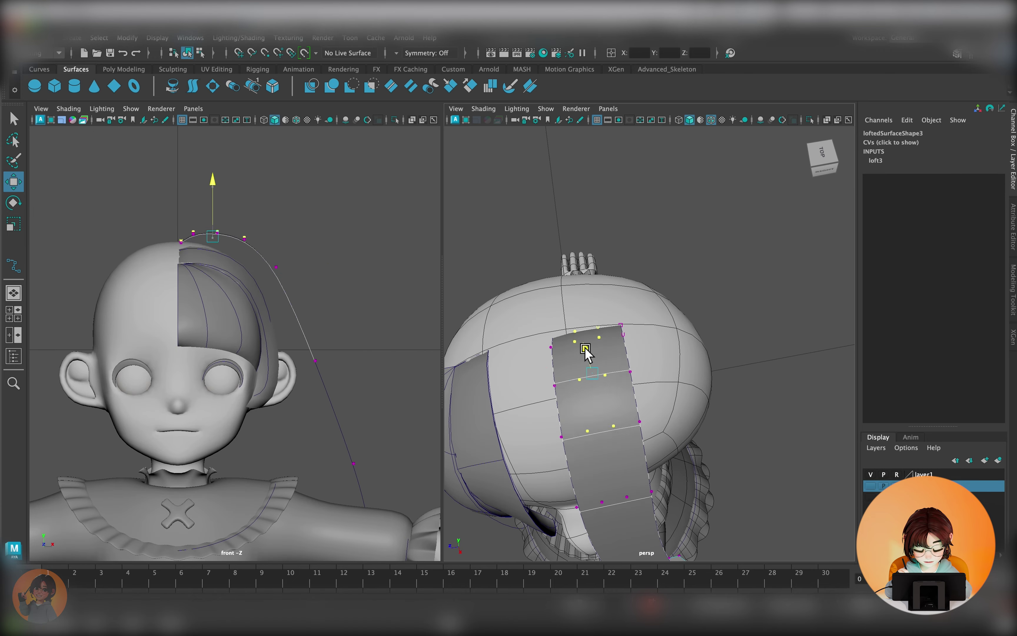
click(583, 327)
mouse_move(583, 327)
alt+mouse_down()
mouse_move(602, 302)
mouse_move(586, 290)
mouse_move(673, 330)
alt+mouse_up()
key(e)
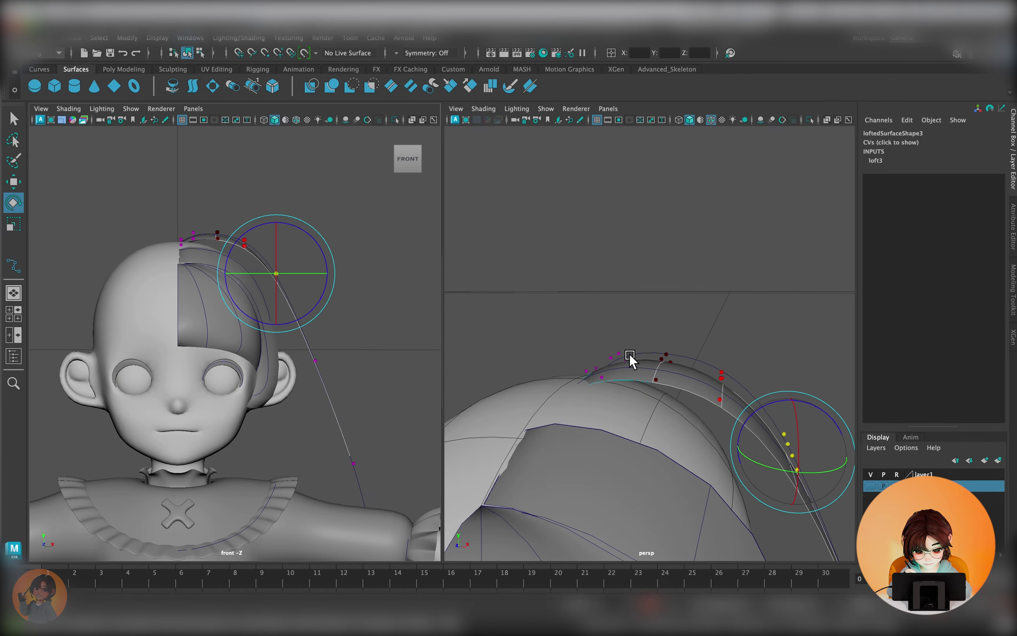
scroll(500, 326, down, 10)
mouse_move(772, 295)
alt+mouse_down()
mouse_move(720, 261)
mouse_move(582, 302)
alt+mouse_up()
key(w)
click(636, 261)
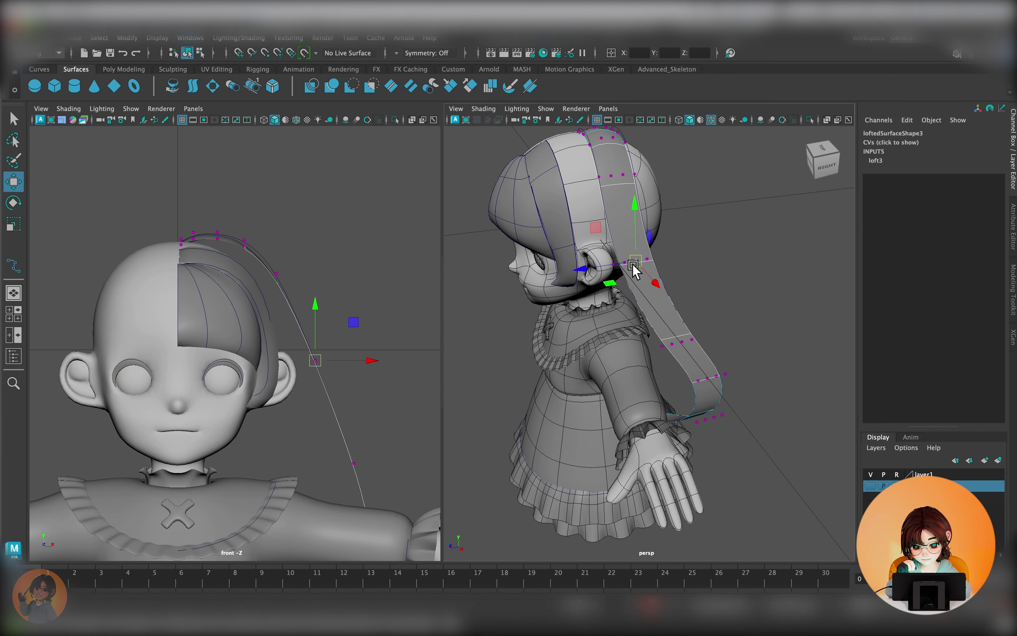
scroll(673, 303, up, 5)
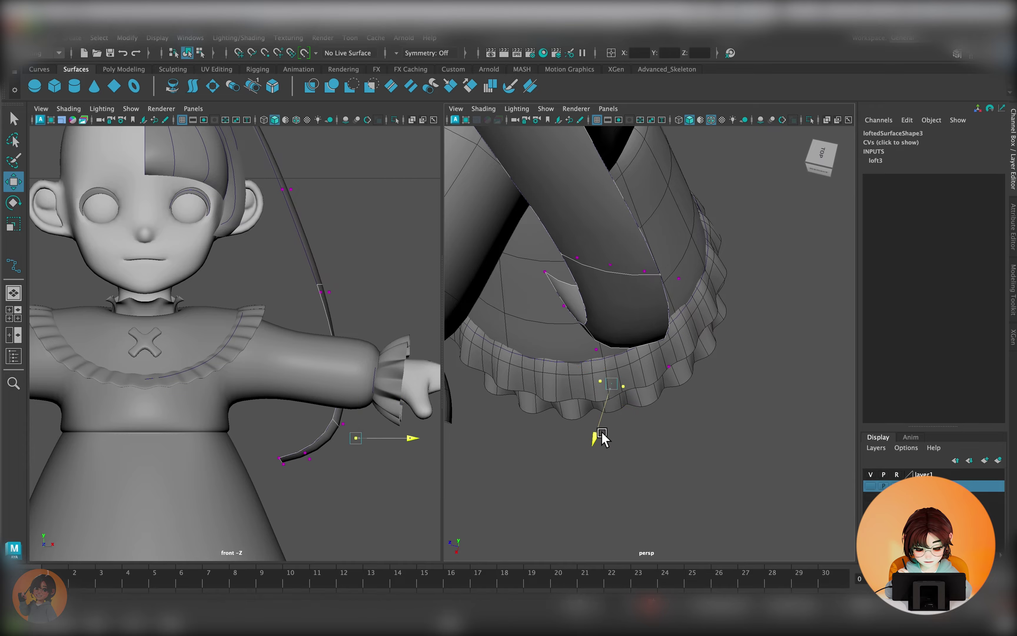
alt+drag(597, 362, 651, 395)
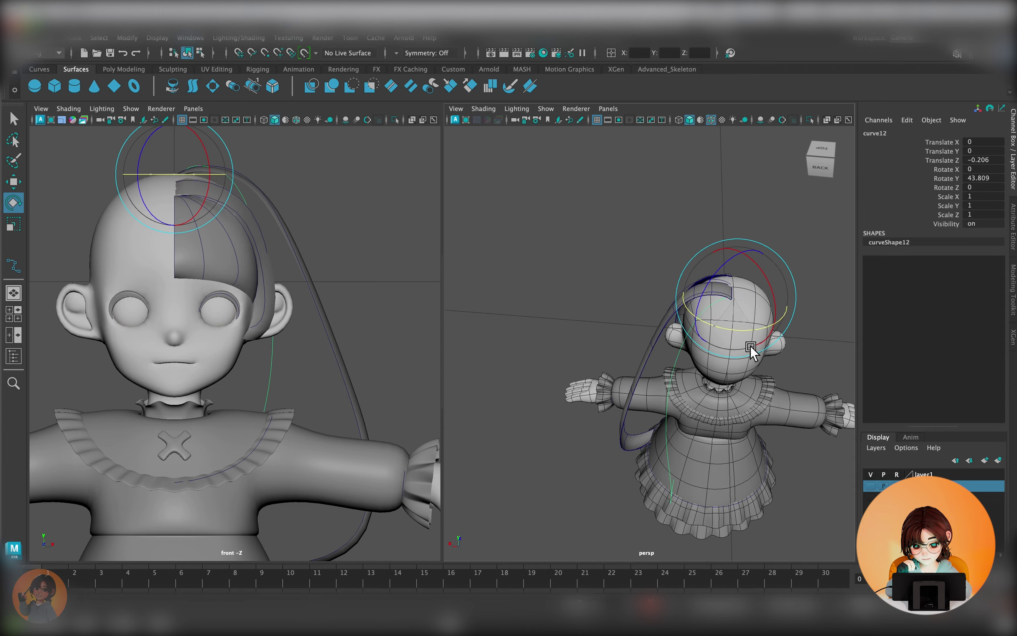
Step: Switch the left panel to side view and rotate hair curve12 around the vertical axis
alt+drag(750, 348, 700, 316)
key(space)
drag(296, 329, 359, 277)
click(327, 301)
scroll(332, 337, up, 5)
click(343, 400)
alt+drag(722, 375, 669, 366)
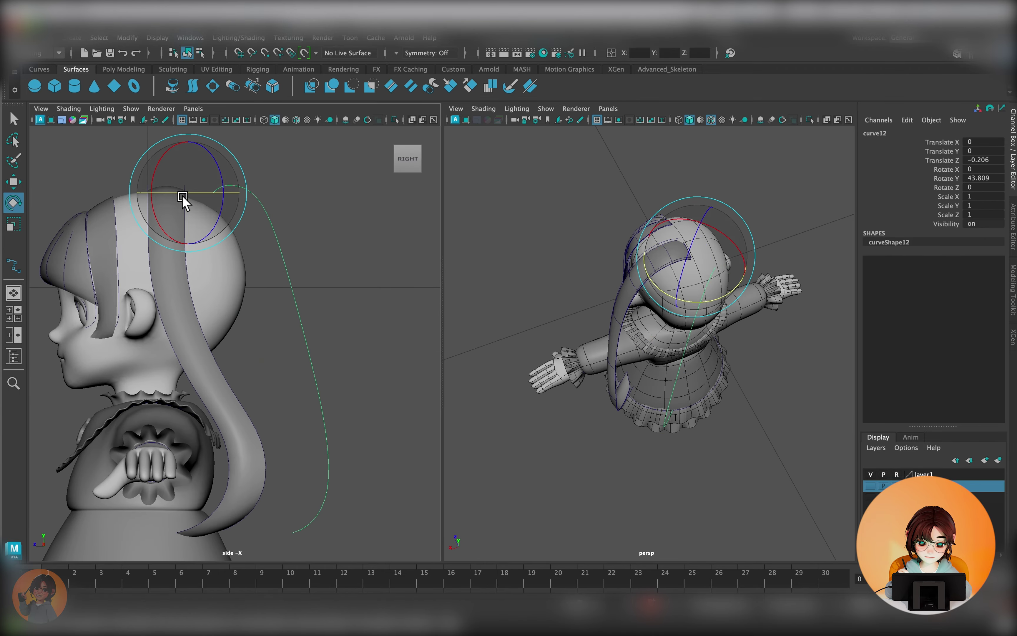
Step: Reshape curve12 by moving its top, middle and lower control points away from the back
alt+drag(710, 328, 751, 366)
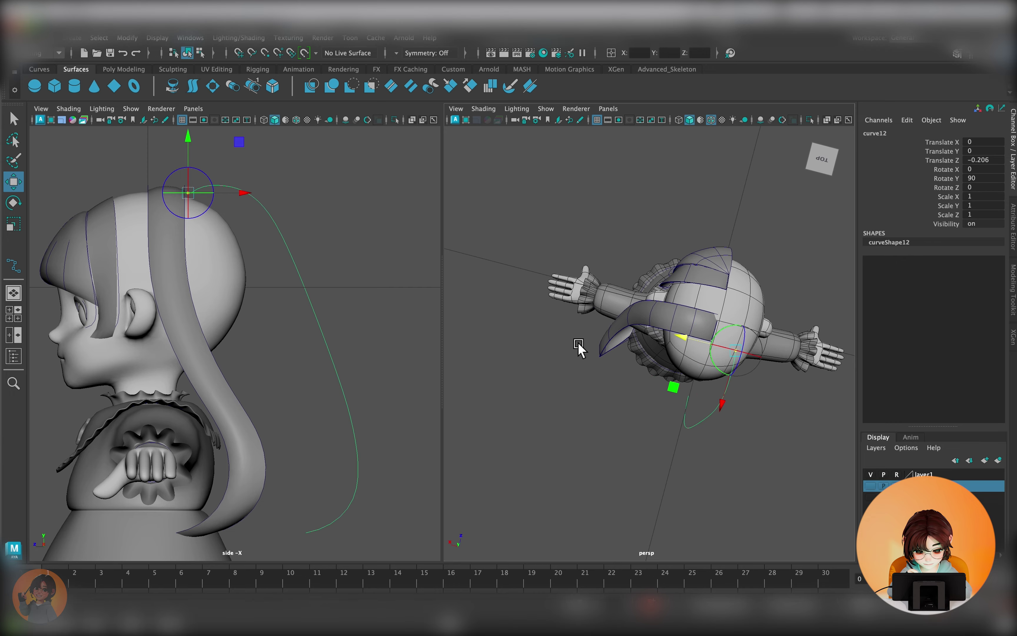
right_drag(352, 209, 318, 209)
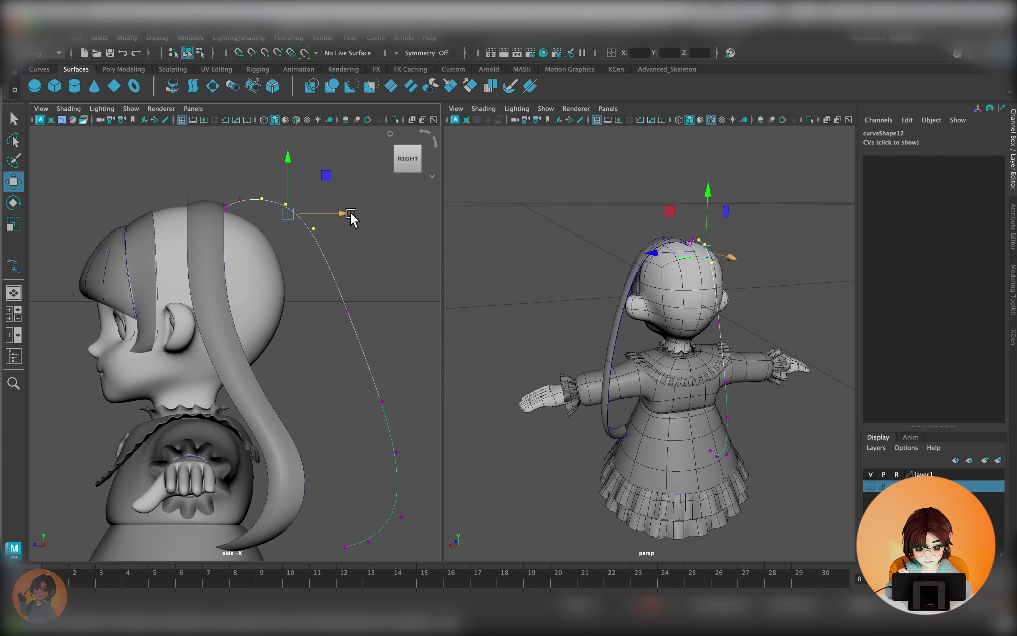
alt+middle_drag(323, 216, 381, 268)
drag(299, 429, 378, 473)
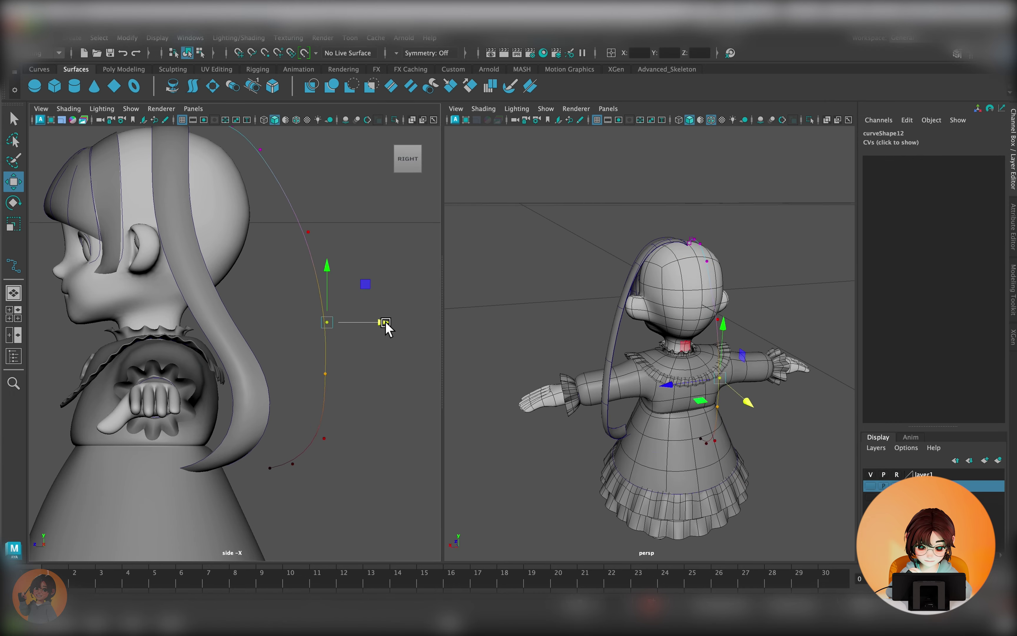
alt+middle_drag(302, 425, 327, 497)
drag(214, 177, 269, 201)
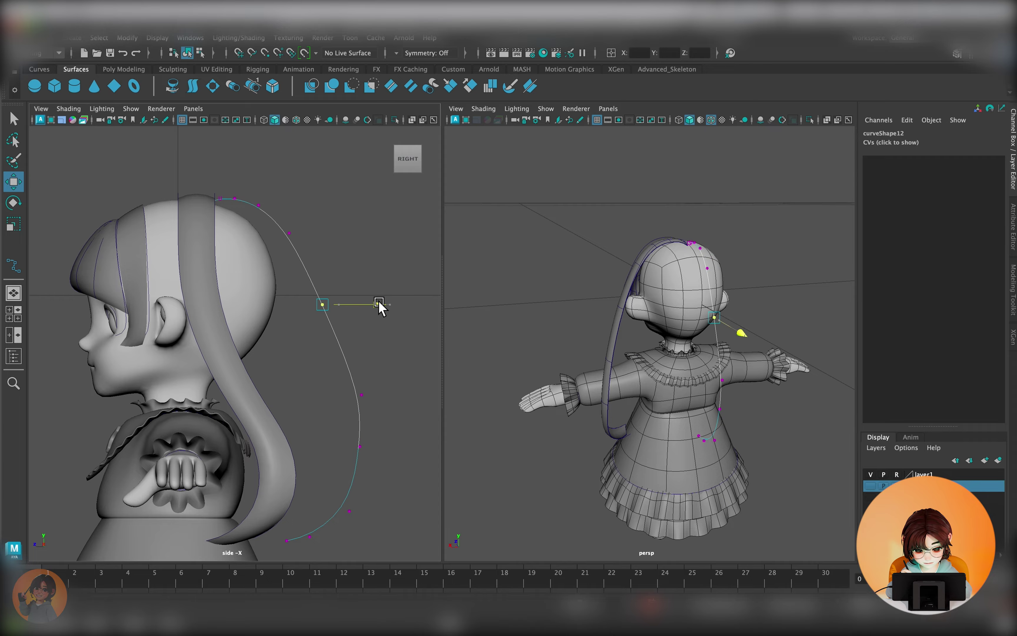
alt+middle_drag(338, 315, 344, 274)
drag(344, 274, 329, 256)
alt+middle_drag(360, 352, 375, 340)
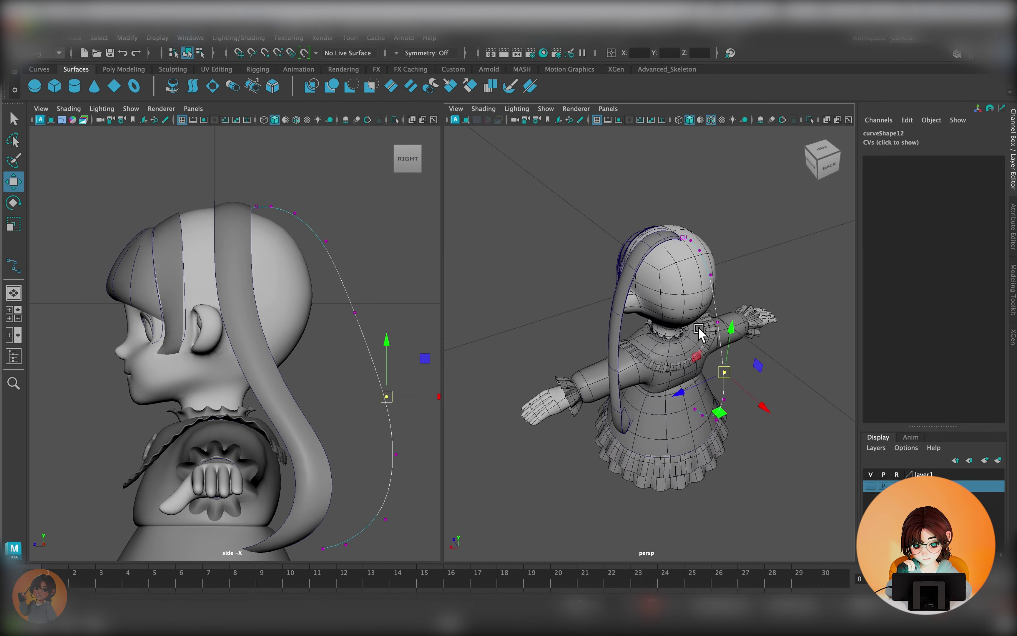
alt+drag(692, 334, 715, 328)
alt+drag(504, 294, 704, 372)
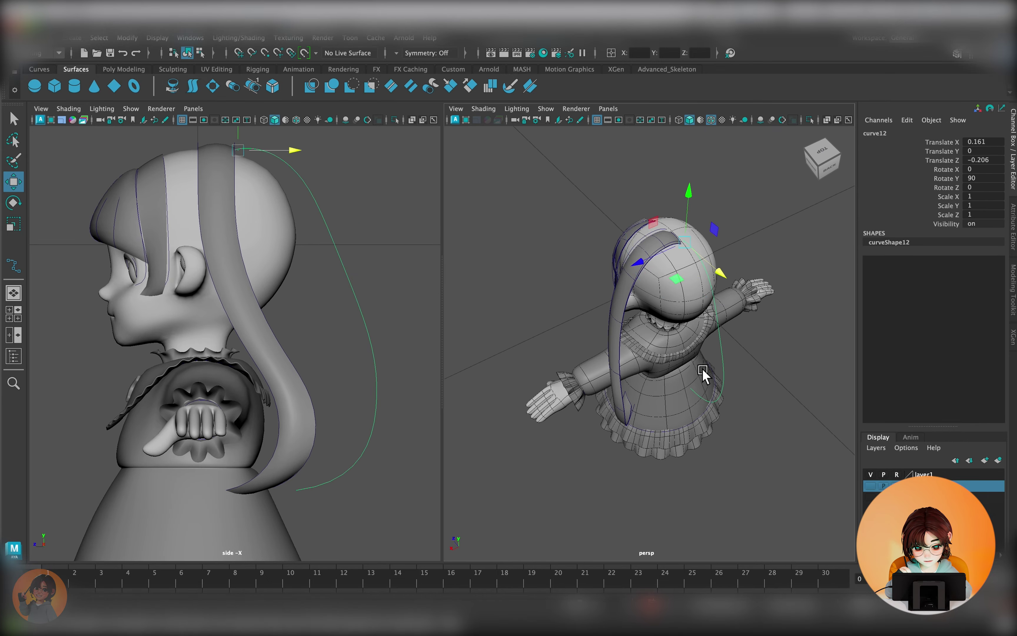
mouse_move(717, 288)
alt+mouse_down()
mouse_move(693, 482)
mouse_move(683, 454)
alt+mouse_up()
Step: Duplicate the curve and move the bottom control points of curve13 and curve14 into place
key(w)
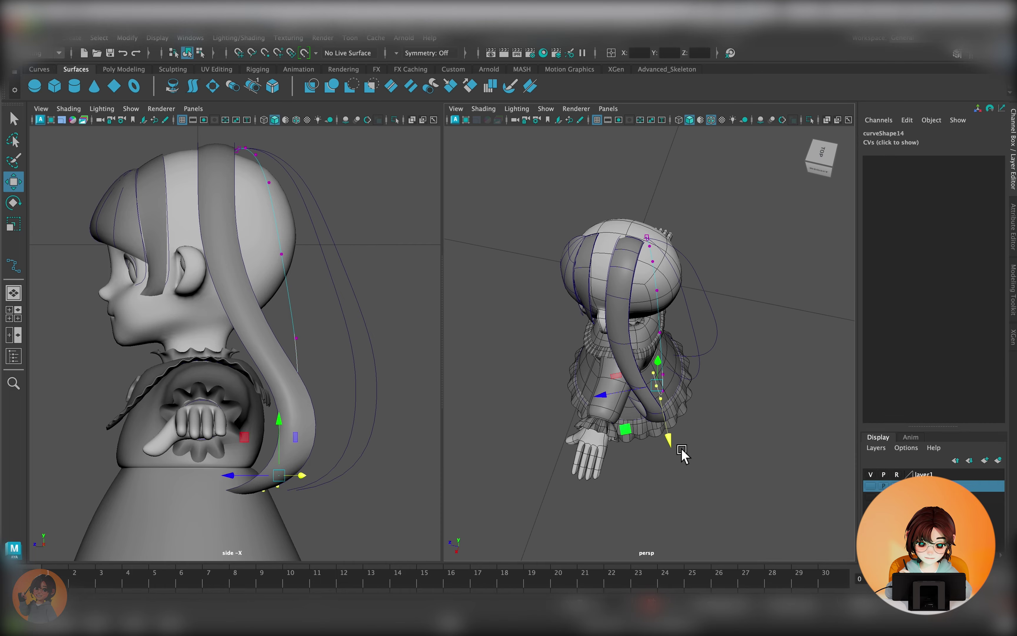
scroll(694, 288, up, 5)
scroll(672, 369, up, 3)
alt+drag(671, 369, 574, 301)
click(574, 300)
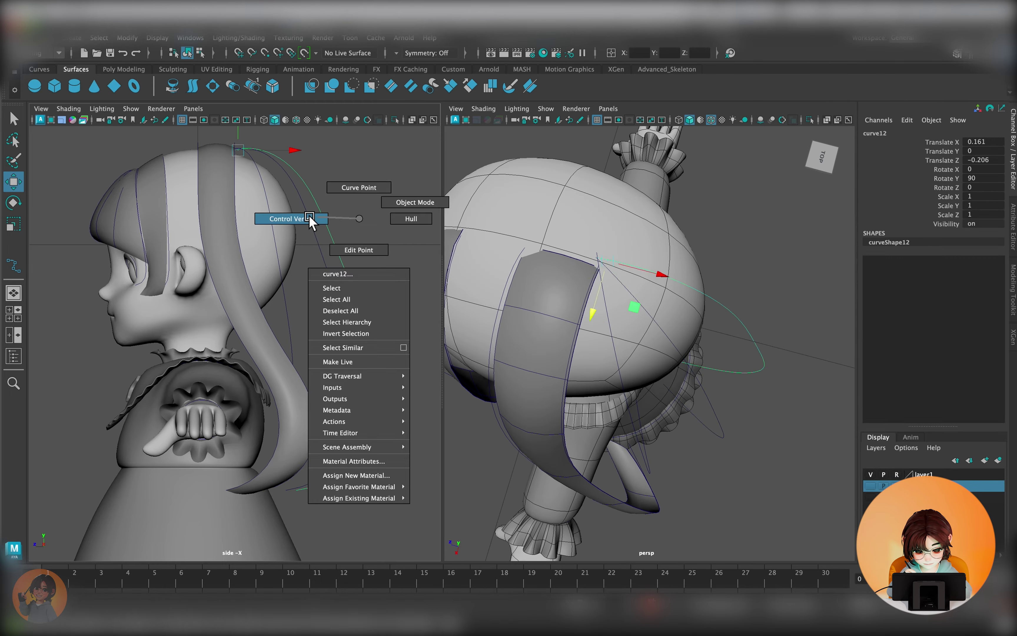
click(375, 257)
click(321, 189)
mouse_move(670, 318)
alt+mouse_down()
mouse_move(589, 294)
mouse_move(635, 483)
alt+mouse_up()
key(F8)
click(635, 483)
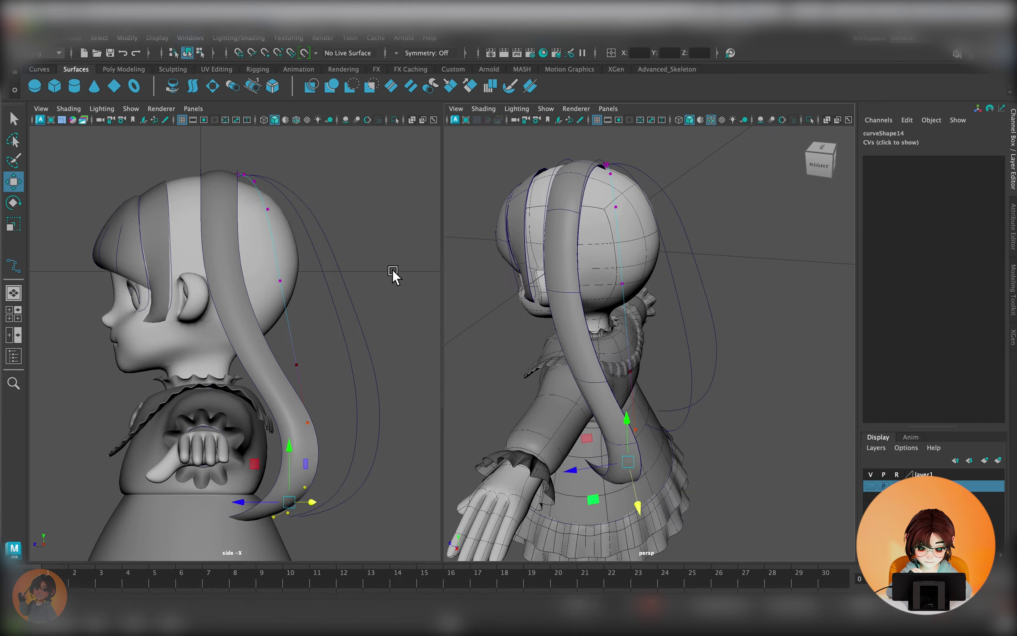
key(F8)
alt+drag(547, 336, 632, 415)
click(632, 416)
key(w)
mouse_move(629, 454)
alt+mouse_down()
mouse_move(653, 328)
mouse_move(634, 315)
mouse_move(626, 362)
alt+mouse_up()
click(627, 361)
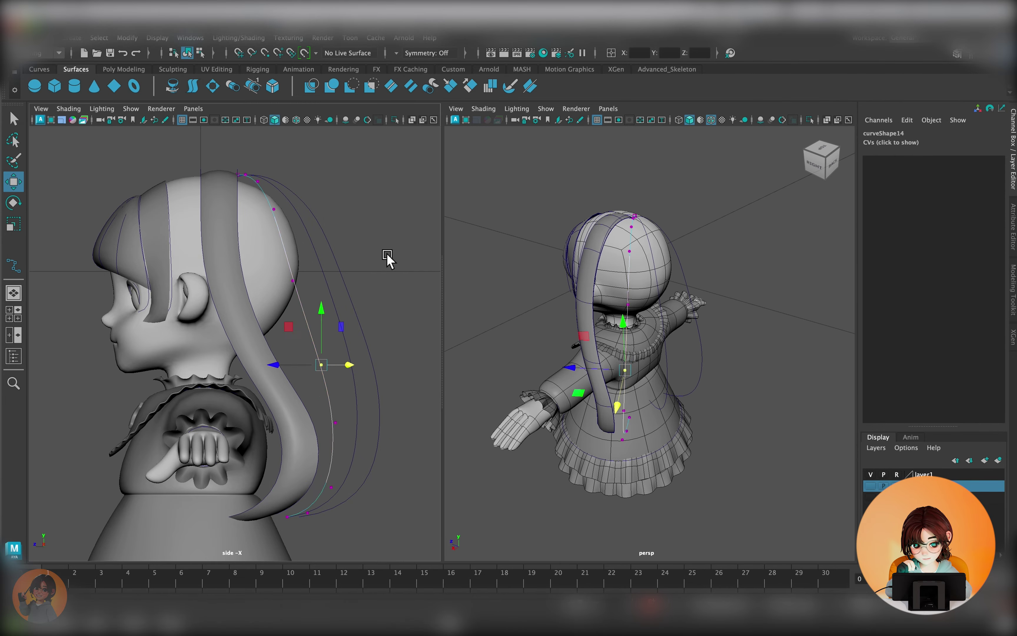
Step: Reposition curve control points in the top view and rotate curve15 around the head
alt+drag(651, 232, 672, 294)
drag(368, 282, 341, 301)
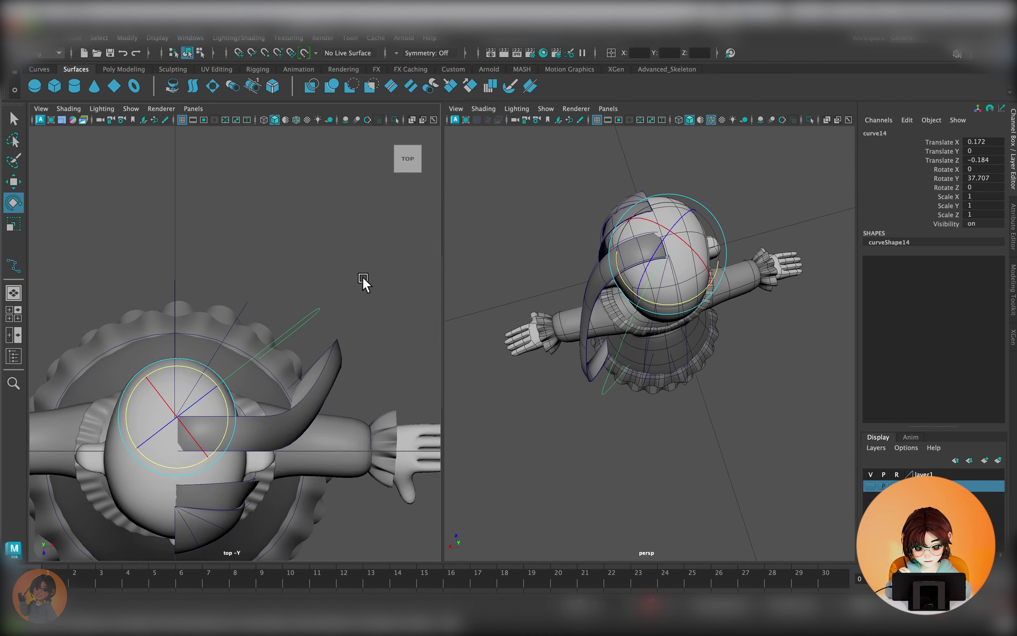
alt+drag(729, 414, 693, 379)
key(w)
drag(218, 326, 243, 335)
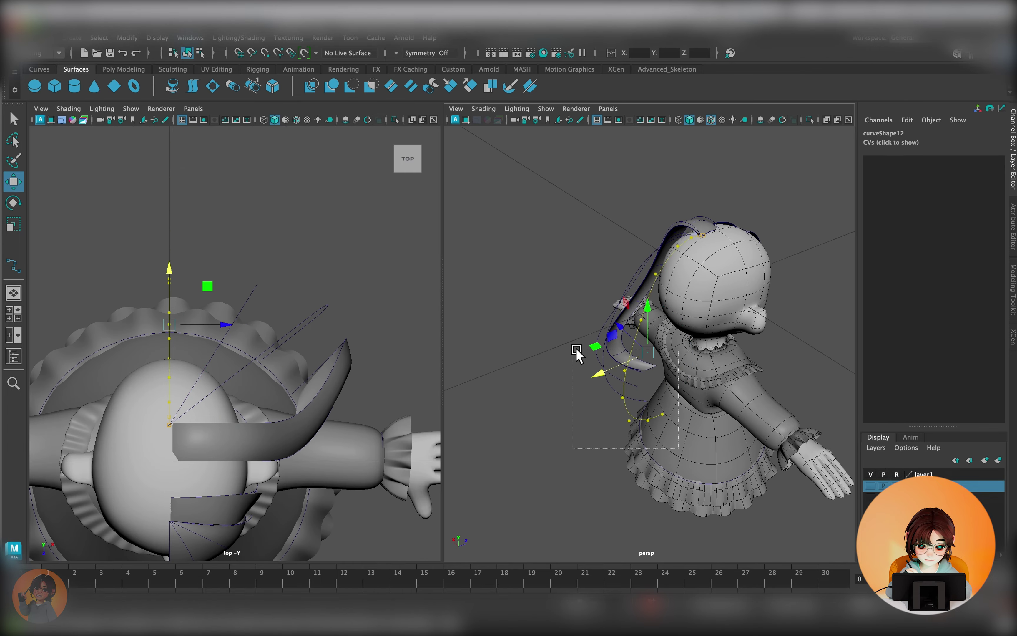
right_drag(269, 231, 289, 316)
scroll(289, 316, down, 5)
scroll(290, 303, up, 2)
key(space)
drag(288, 294, 343, 290)
mouse_move(673, 337)
alt+mouse_down()
mouse_move(714, 368)
mouse_move(654, 256)
mouse_move(670, 404)
alt+mouse_up()
click(715, 368)
key(e)
mouse_move(643, 232)
alt+mouse_down()
mouse_move(725, 402)
mouse_move(665, 353)
mouse_move(679, 359)
mouse_move(650, 311)
mouse_move(631, 235)
alt+mouse_up()
Step: Loft the selected hair curves into a wide back sheet and show its control points
click(665, 353)
click(193, 87)
mouse_move(631, 295)
alt+mouse_down()
mouse_move(584, 256)
mouse_move(661, 379)
mouse_move(639, 461)
mouse_move(731, 281)
alt+mouse_up()
click(584, 256)
scroll(488, 393, up, 5)
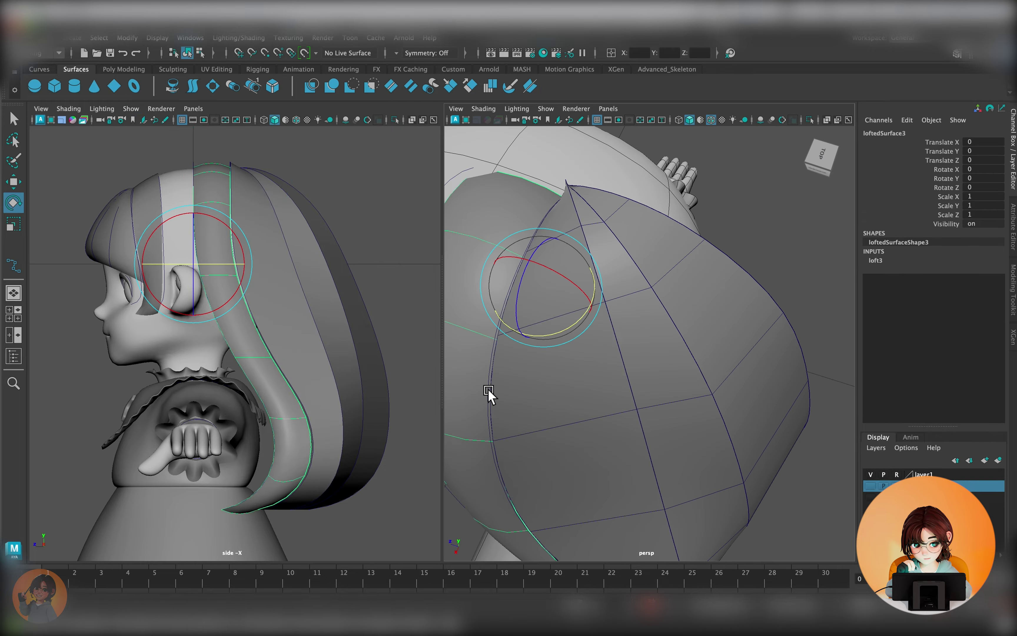
alt+drag(488, 394, 586, 220)
key(F8)
key(w)
click(590, 398)
Step: Tuck the back hair sheet's top point into the crown and smooth its side and lower points
mouse_move(634, 425)
alt+mouse_down()
mouse_move(697, 346)
mouse_move(595, 382)
mouse_move(618, 379)
alt+mouse_up()
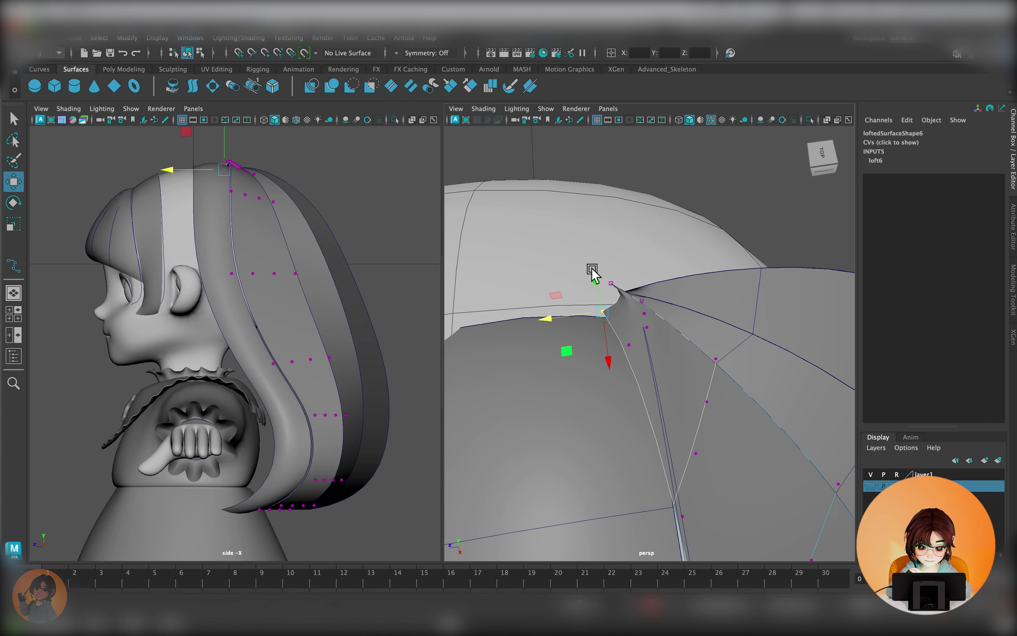
mouse_move(593, 271)
alt+mouse_down()
mouse_move(710, 336)
mouse_move(648, 411)
alt+mouse_up()
click(647, 411)
drag(397, 253, 398, 269)
mouse_move(647, 411)
alt+mouse_down()
mouse_move(712, 411)
mouse_move(671, 363)
mouse_move(693, 268)
mouse_move(674, 261)
mouse_move(727, 319)
mouse_move(613, 284)
mouse_move(675, 380)
mouse_move(629, 347)
mouse_move(637, 355)
alt+mouse_up()
click(672, 363)
click(613, 283)
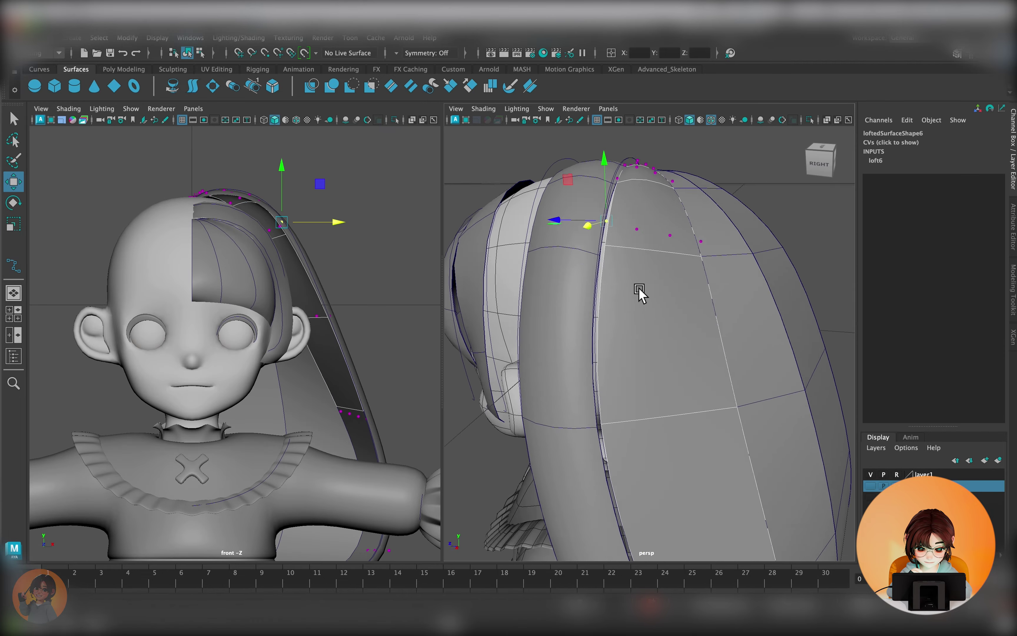
click(556, 375)
mouse_move(558, 255)
alt+mouse_down()
mouse_move(556, 375)
mouse_move(671, 454)
mouse_move(610, 490)
mouse_move(586, 393)
mouse_move(588, 424)
mouse_move(632, 400)
mouse_move(672, 420)
mouse_move(672, 294)
mouse_move(578, 386)
mouse_move(609, 352)
alt+mouse_up()
click(610, 490)
click(588, 424)
click(631, 400)
click(654, 234)
mouse_move(654, 233)
alt+mouse_down()
mouse_move(667, 217)
mouse_move(572, 302)
mouse_move(761, 340)
mouse_move(689, 396)
mouse_move(612, 412)
alt+mouse_up()
click(760, 340)
click(612, 412)
mouse_move(549, 389)
alt+mouse_down()
mouse_move(697, 461)
mouse_move(604, 412)
mouse_move(653, 336)
mouse_move(707, 439)
mouse_move(701, 408)
mouse_move(622, 463)
mouse_move(632, 439)
mouse_move(643, 463)
mouse_move(704, 391)
mouse_move(651, 386)
alt+mouse_up()
Step: Pull loftedSurface6's lower points in and set its top point in place from above
click(682, 404)
right_drag(658, 340, 716, 302)
mouse_move(716, 302)
alt+mouse_down()
mouse_move(641, 401)
mouse_move(609, 390)
alt+mouse_up()
right_drag(609, 391, 661, 418)
alt+drag(661, 418, 651, 394)
click(651, 394)
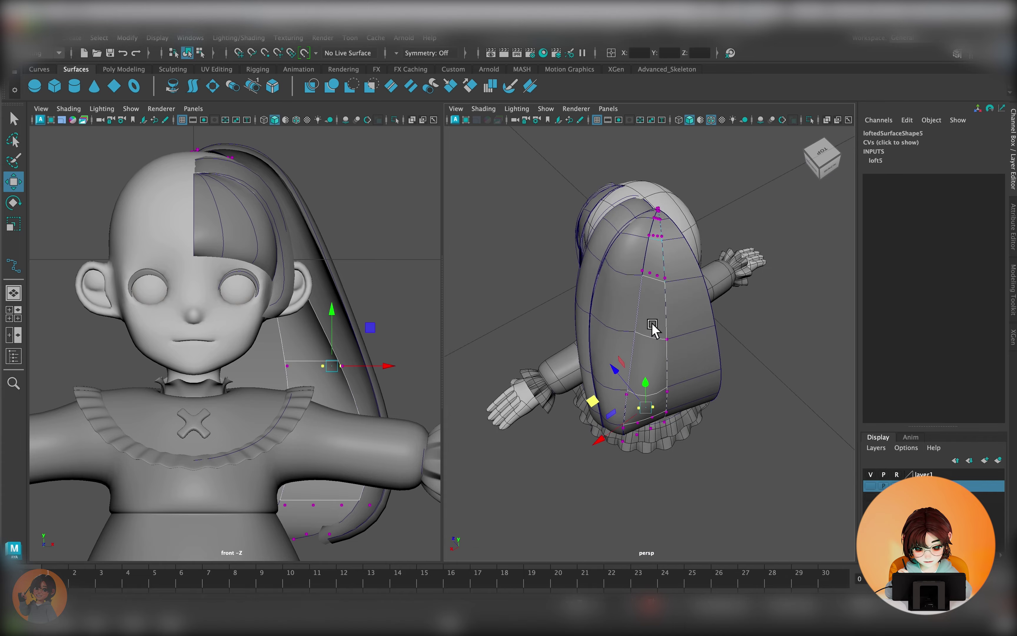
mouse_move(662, 288)
alt+mouse_down()
mouse_move(665, 386)
mouse_move(654, 291)
alt+mouse_up()
click(654, 291)
alt+right_drag(654, 290, 645, 321)
mouse_move(645, 321)
alt+mouse_down()
mouse_move(619, 383)
mouse_move(617, 311)
alt+mouse_up()
key(space)
drag(405, 283, 336, 282)
right_click(348, 320)
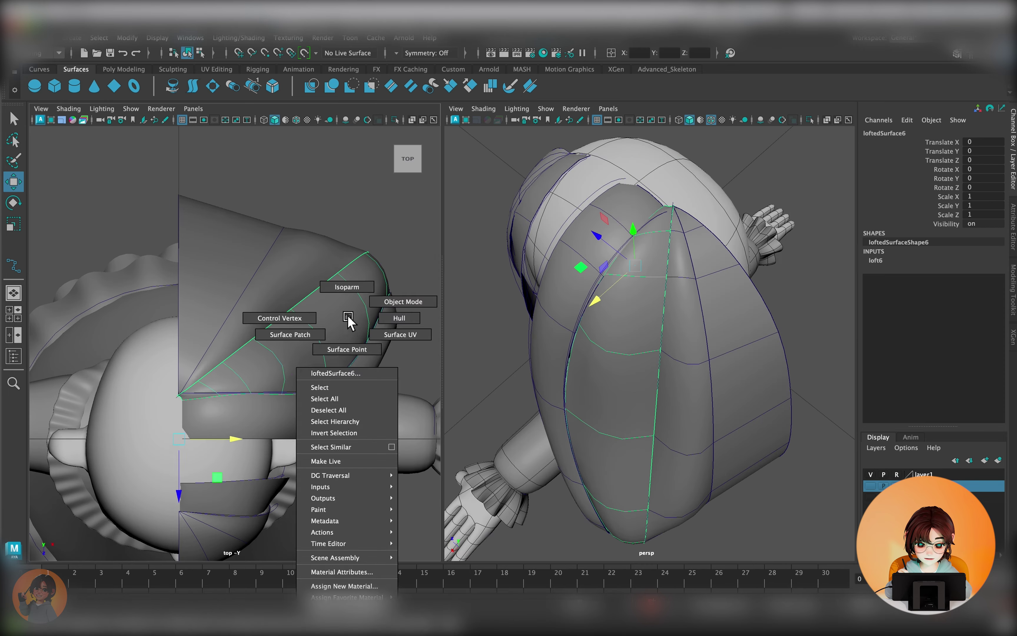
Step: Enter CV mode and move a lower control point of loftedSurface5 in the top view
right_drag(348, 320, 286, 317)
mouse_move(609, 379)
alt+mouse_down()
mouse_move(718, 427)
mouse_move(694, 421)
alt+mouse_up()
drag(320, 402, 349, 368)
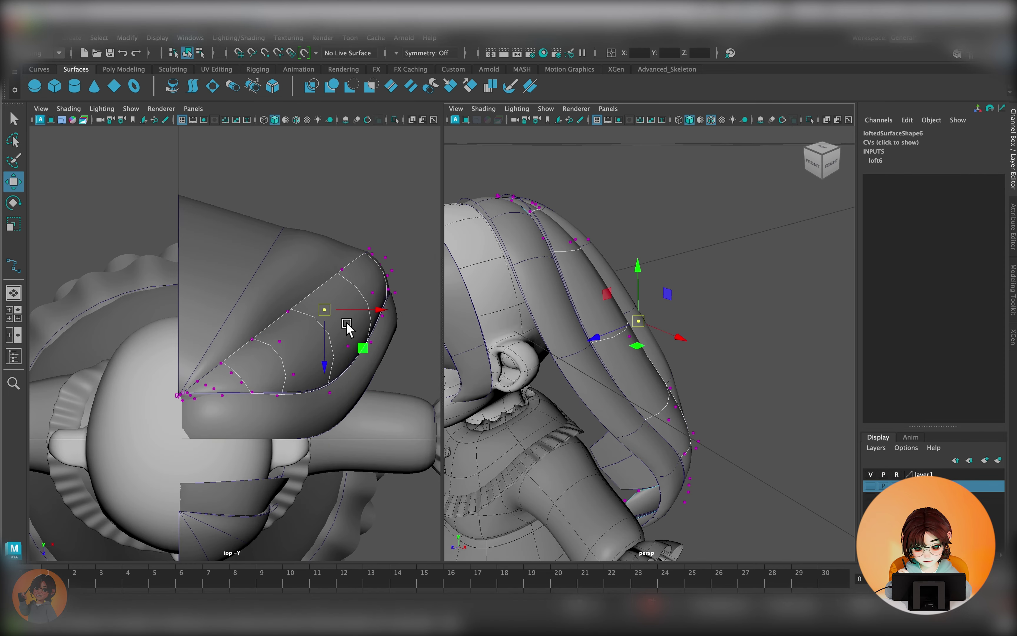
click(371, 288)
click(401, 315)
drag(286, 274, 302, 291)
Step: Select the sheet's top-edge CVs and move them outward to round the hair
mouse_move(588, 320)
alt+mouse_down()
mouse_move(643, 323)
mouse_move(748, 356)
alt+mouse_up()
click(315, 291)
alt+middle_drag(251, 326, 237, 375)
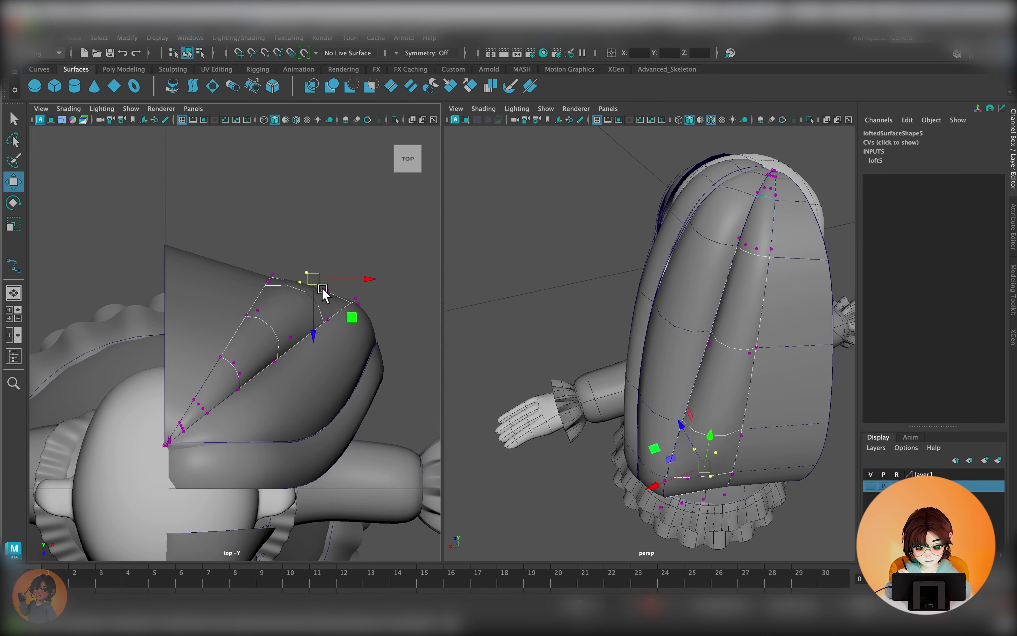
click(314, 281)
key(f)
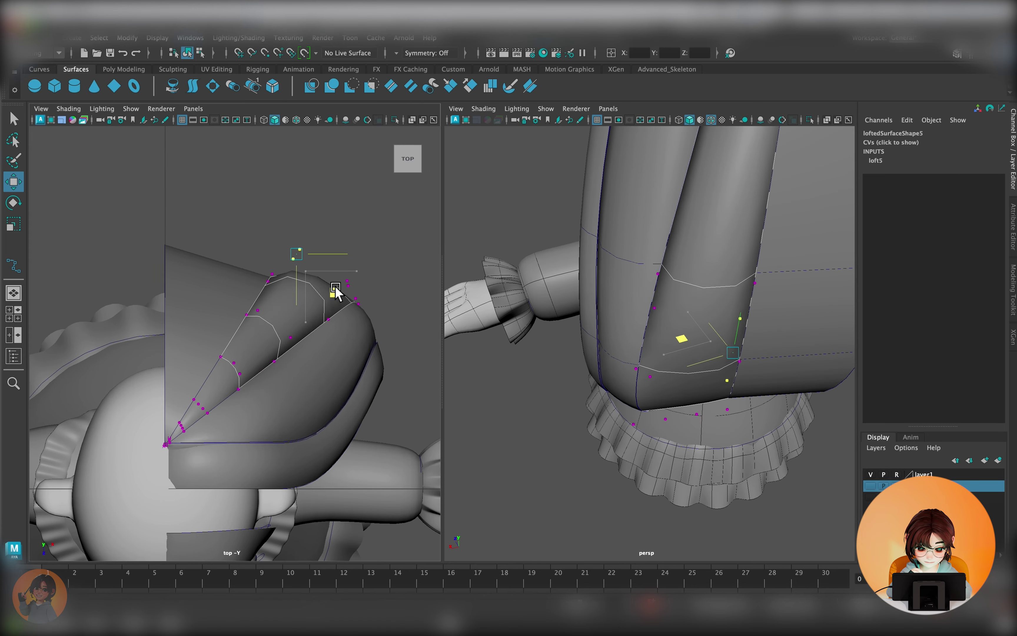
mouse_move(631, 337)
alt+mouse_down()
mouse_move(693, 295)
mouse_move(647, 274)
alt+mouse_up()
mouse_move(597, 379)
mouse_down()
mouse_move(651, 438)
mouse_move(626, 426)
mouse_move(727, 432)
mouse_move(656, 420)
mouse_up()
click(385, 323)
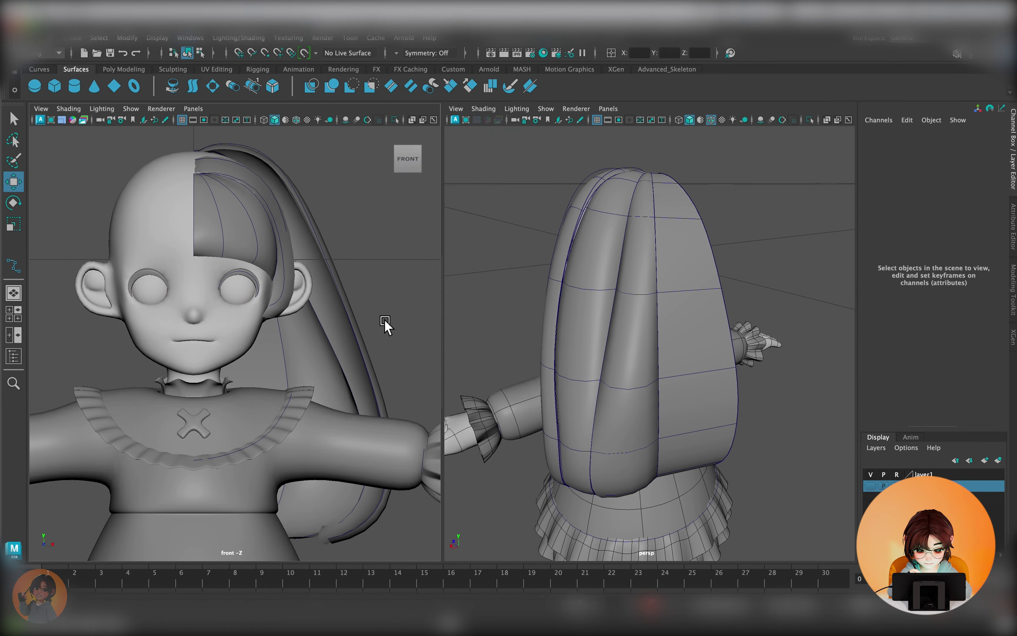
key(ctrl+z)
drag(385, 324, 422, 367)
mouse_move(656, 379)
alt+mouse_down()
mouse_move(631, 427)
mouse_move(600, 339)
alt+mouse_up()
Step: Box-select a row of CVs on the back hair sheet and move it outward
key(Up)
mouse_move(600, 391)
alt+mouse_down()
mouse_move(732, 347)
mouse_move(697, 318)
mouse_move(712, 234)
mouse_move(704, 391)
mouse_move(572, 368)
alt+mouse_up()
click(695, 336)
mouse_move(673, 307)
mouse_down()
mouse_move(693, 331)
mouse_move(624, 318)
mouse_move(697, 368)
mouse_up()
alt+middle_drag(419, 232, 379, 263)
alt+drag(630, 379, 696, 395)
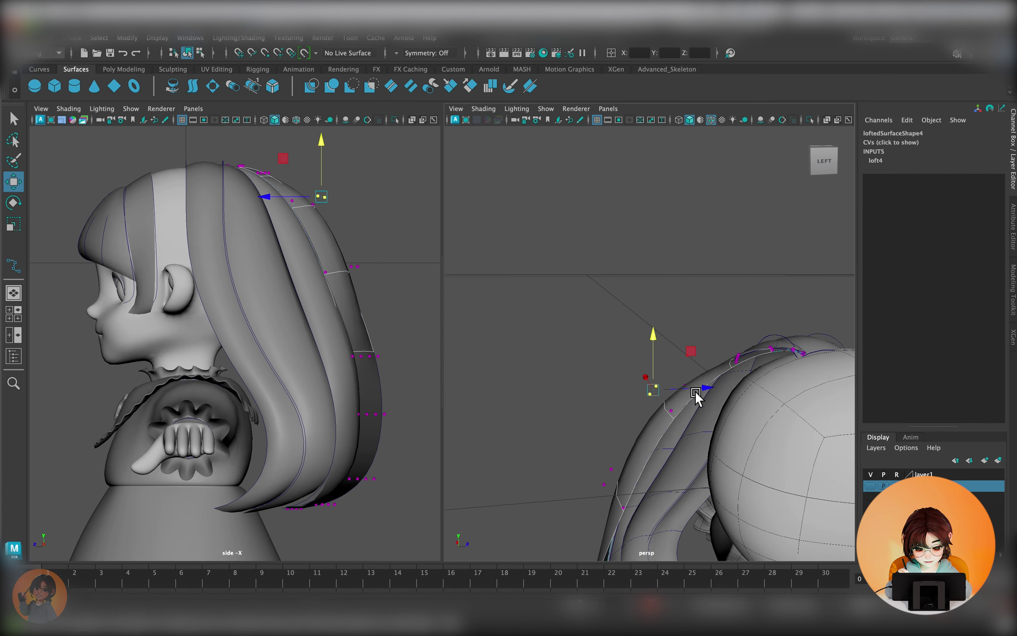
Step: Even out the lower, bottom and middle CV rows so the hair bulges smoothly
alt+drag(673, 479, 722, 336)
key(Down)
key(Down)
key(f)
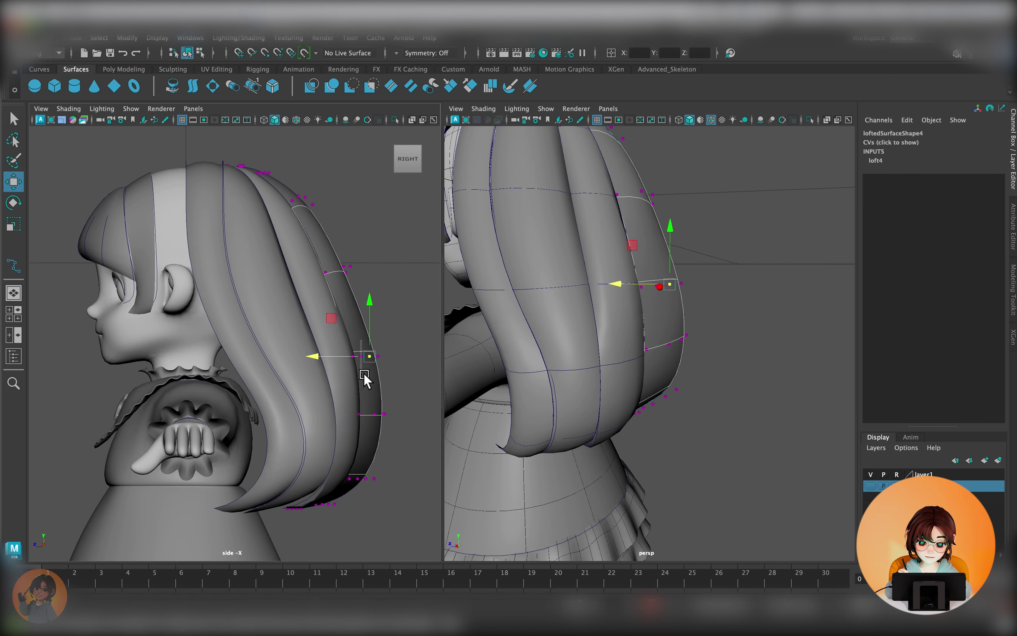
mouse_move(630, 337)
alt+mouse_down()
mouse_move(672, 374)
mouse_move(768, 295)
mouse_move(750, 272)
mouse_move(724, 320)
alt+mouse_up()
key(Down)
key(Down)
key(Down)
drag(309, 286, 307, 281)
mouse_move(672, 294)
alt+mouse_down()
mouse_move(731, 290)
mouse_move(681, 341)
mouse_move(563, 352)
mouse_move(662, 294)
alt+mouse_up()
key(space)
drag(403, 255, 386, 284)
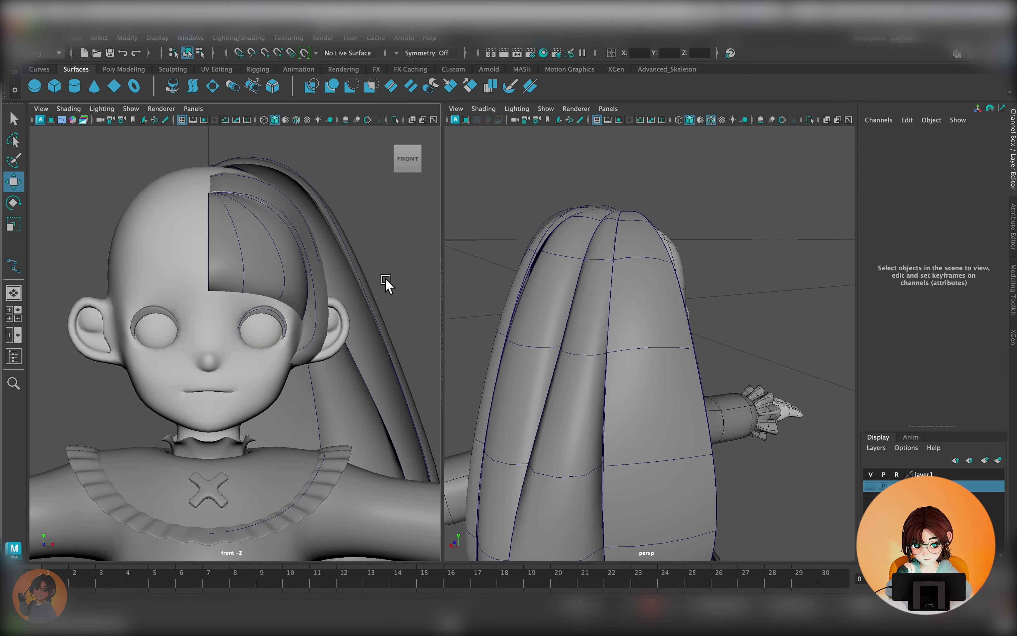
click(168, 110)
alt+drag(546, 316, 675, 277)
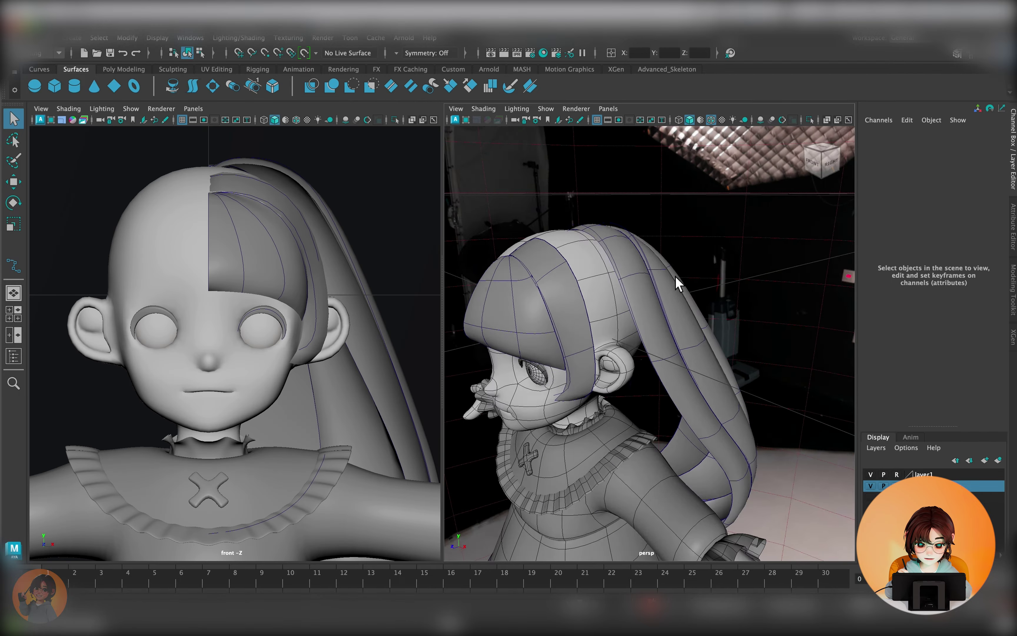
Step: Select hair curve curve16 beside loftedSurface2 and pick its top control vertex
click(645, 313)
click(601, 355)
key(w)
mouse_move(601, 355)
alt+mouse_down()
mouse_move(476, 345)
mouse_move(617, 323)
mouse_move(590, 336)
mouse_move(657, 384)
mouse_move(636, 267)
mouse_move(652, 412)
alt+mouse_up()
click(635, 268)
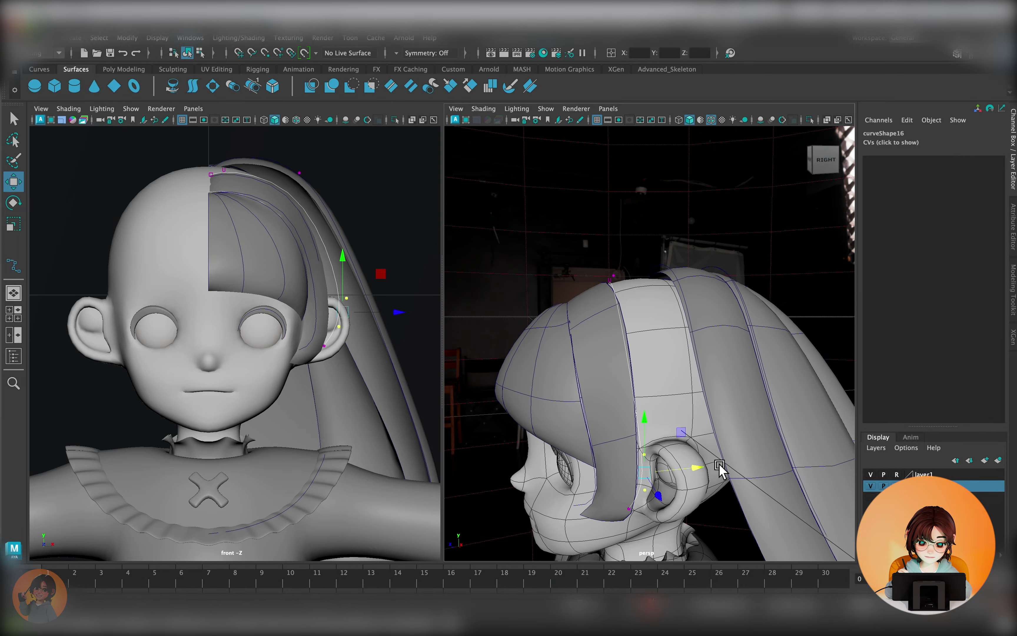
alt+drag(716, 344, 715, 420)
click(738, 368)
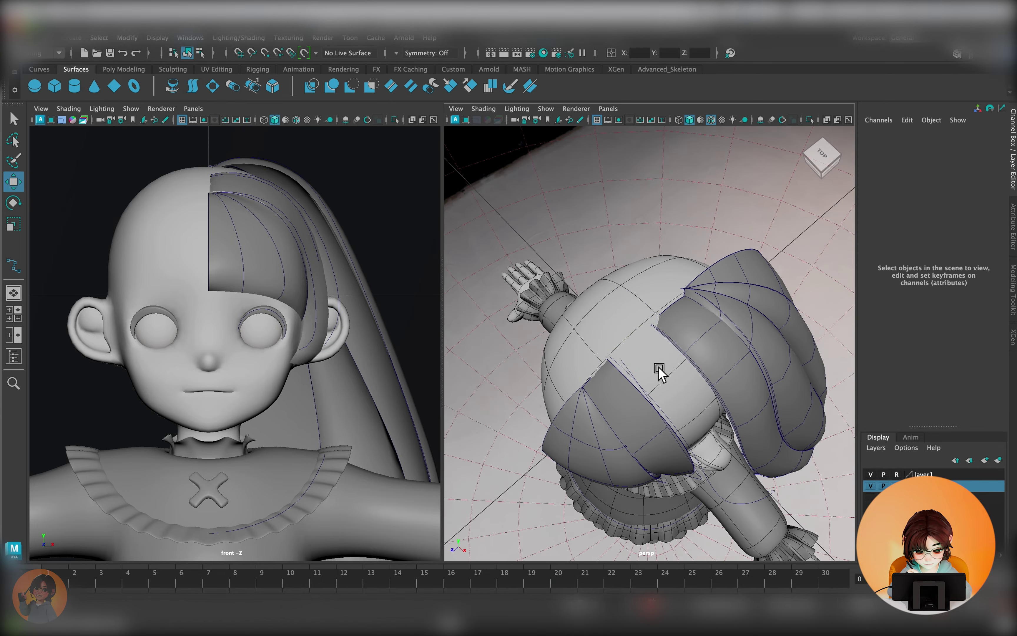
alt+drag(668, 410, 733, 370)
right_drag(332, 218, 290, 209)
mouse_move(733, 370)
alt+mouse_down()
mouse_move(614, 294)
mouse_move(607, 261)
alt+mouse_up()
click(606, 254)
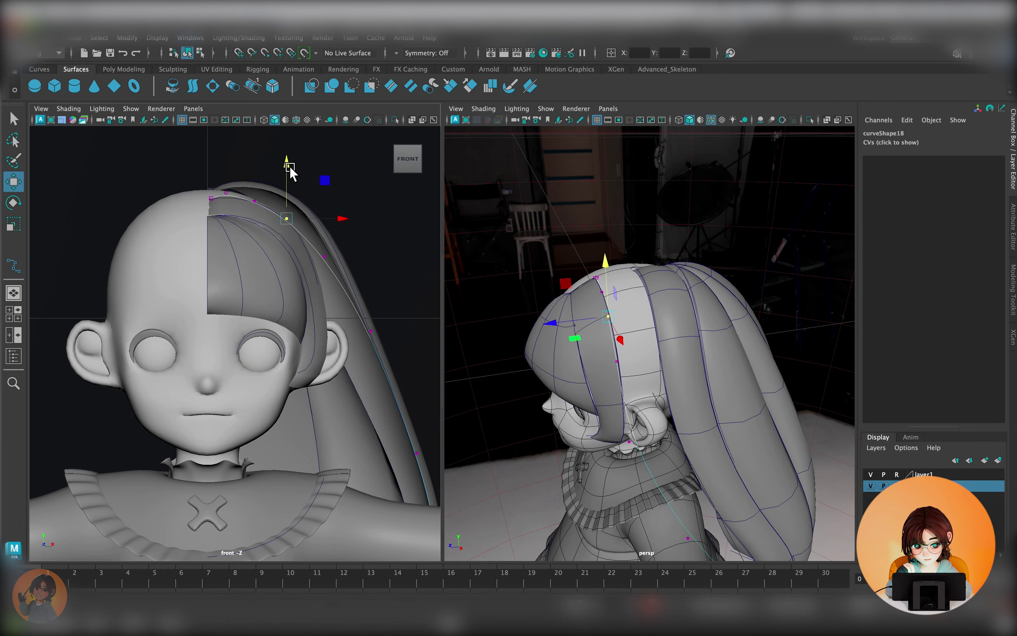
Step: Move the curve's control vertices to wrap the hair around the ear
mouse_move(576, 334)
alt+mouse_down()
mouse_move(672, 420)
mouse_move(660, 428)
alt+mouse_up()
click(671, 416)
drag(324, 267, 335, 288)
mouse_move(664, 277)
alt+mouse_down()
mouse_move(618, 325)
mouse_move(659, 352)
mouse_move(625, 347)
mouse_move(715, 303)
alt+mouse_up()
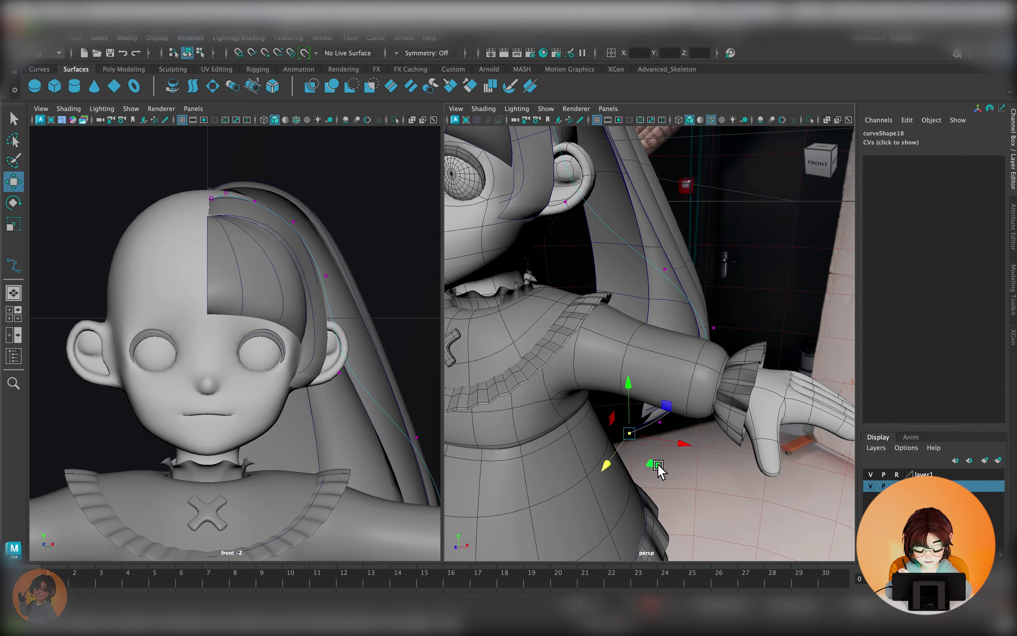
right_drag(793, 274, 791, 233)
mouse_move(791, 233)
alt+mouse_down()
mouse_move(704, 341)
mouse_move(621, 353)
mouse_move(572, 439)
mouse_move(757, 346)
mouse_move(733, 445)
mouse_move(634, 361)
mouse_move(698, 439)
alt+mouse_up()
Step: Loft a new hair strand surface with the neighbouring curve
click(704, 341)
key(g)
click(698, 440)
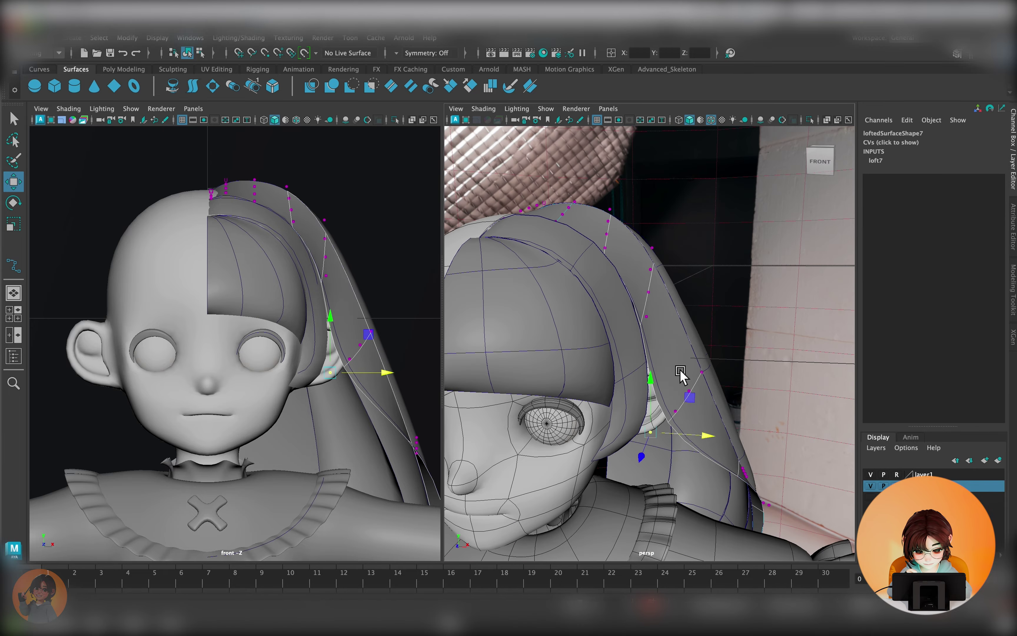
Step: Step through the new strand's control vertices, checking its shape from several angles
key(Left)
mouse_move(505, 294)
alt+mouse_down()
mouse_move(601, 350)
mouse_move(636, 352)
mouse_move(634, 246)
alt+mouse_up()
key(Left)
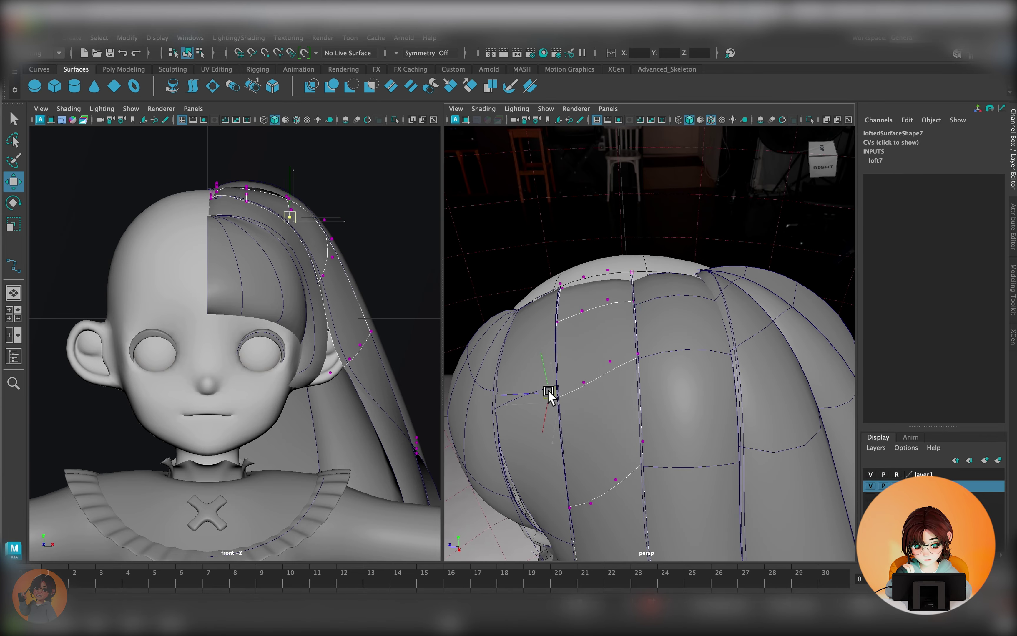
mouse_move(615, 366)
alt+mouse_down()
mouse_move(693, 357)
mouse_move(693, 311)
alt+mouse_up()
key(Right)
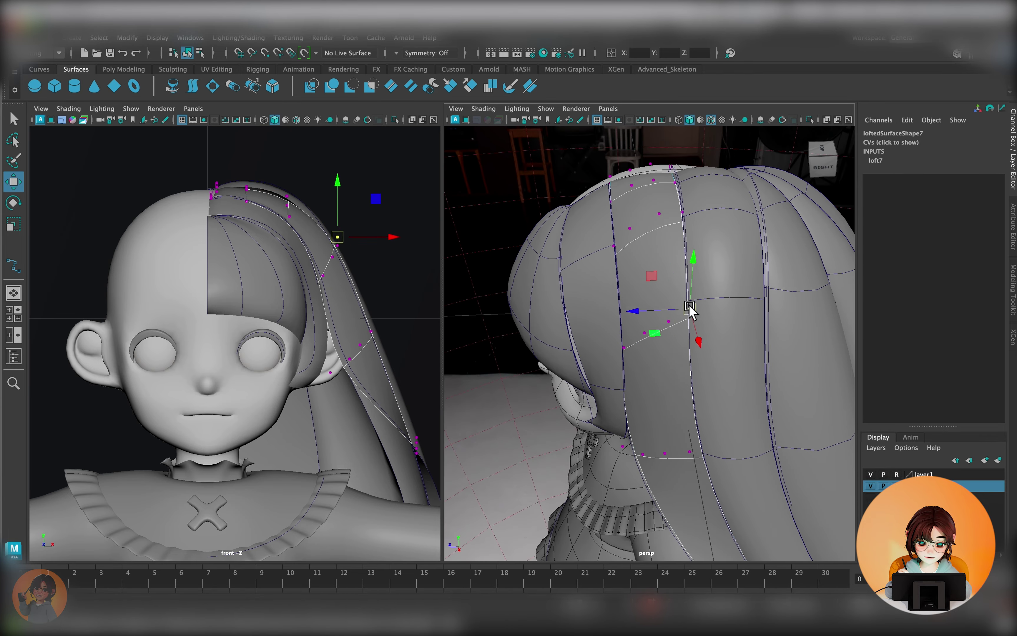
mouse_move(684, 208)
alt+mouse_down()
mouse_move(631, 171)
mouse_move(722, 336)
mouse_move(698, 275)
alt+mouse_up()
key(Right)
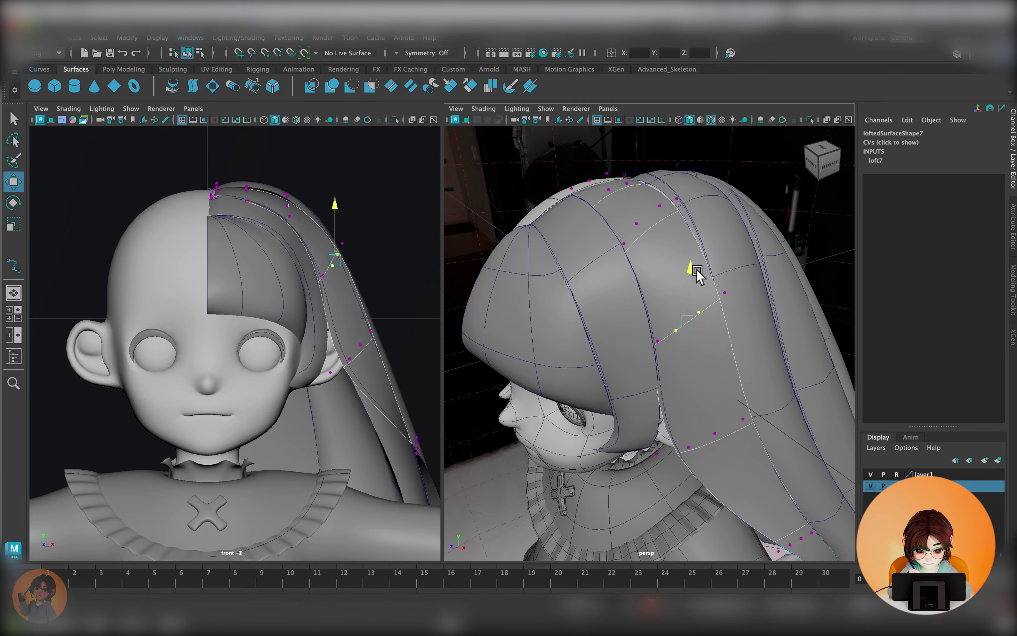
mouse_move(648, 168)
alt+mouse_down()
mouse_move(694, 356)
mouse_move(677, 341)
mouse_move(774, 404)
mouse_move(686, 288)
mouse_move(756, 352)
mouse_move(710, 190)
alt+mouse_up()
key(Right)
key(Right)
click(710, 132)
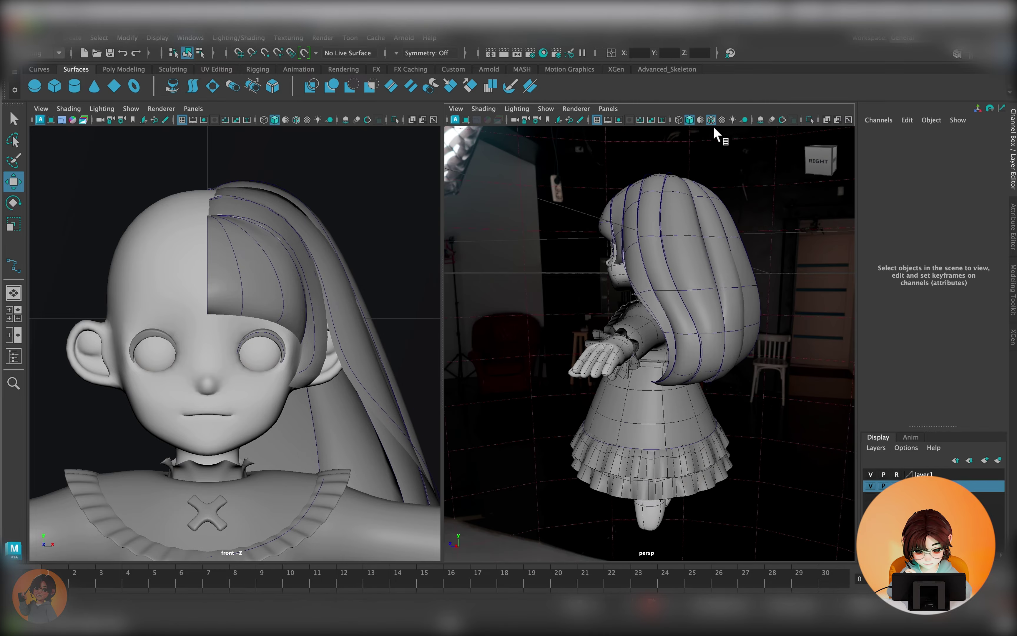
alt+drag(711, 132, 583, 348)
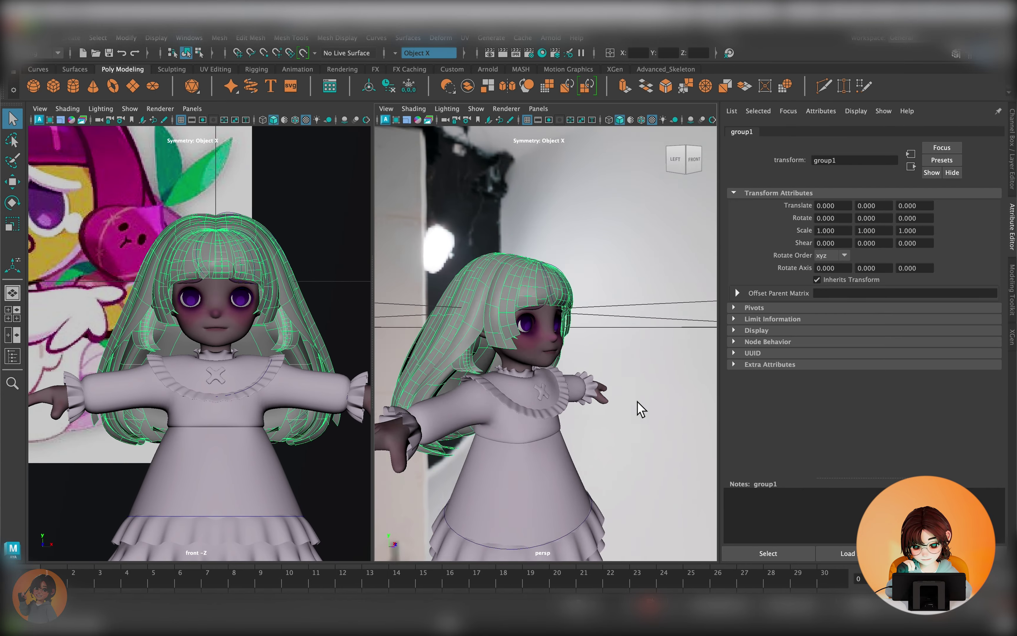
Step: Set the front viewport renderer to Arnold and preview the purple-haired doll
click(425, 443)
click(345, 472)
click(160, 109)
click(165, 141)
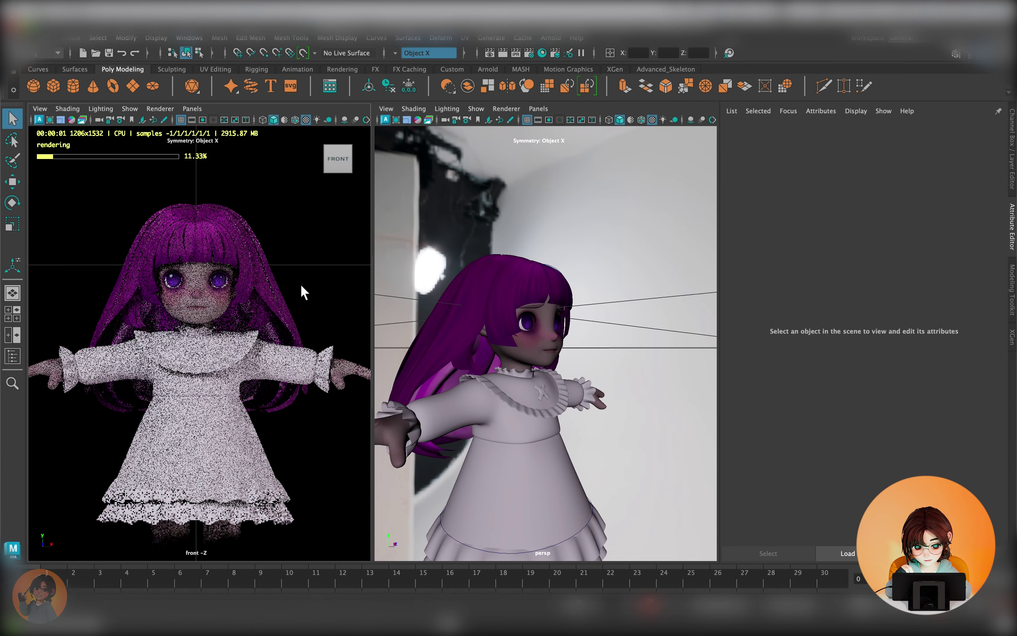
click(160, 108)
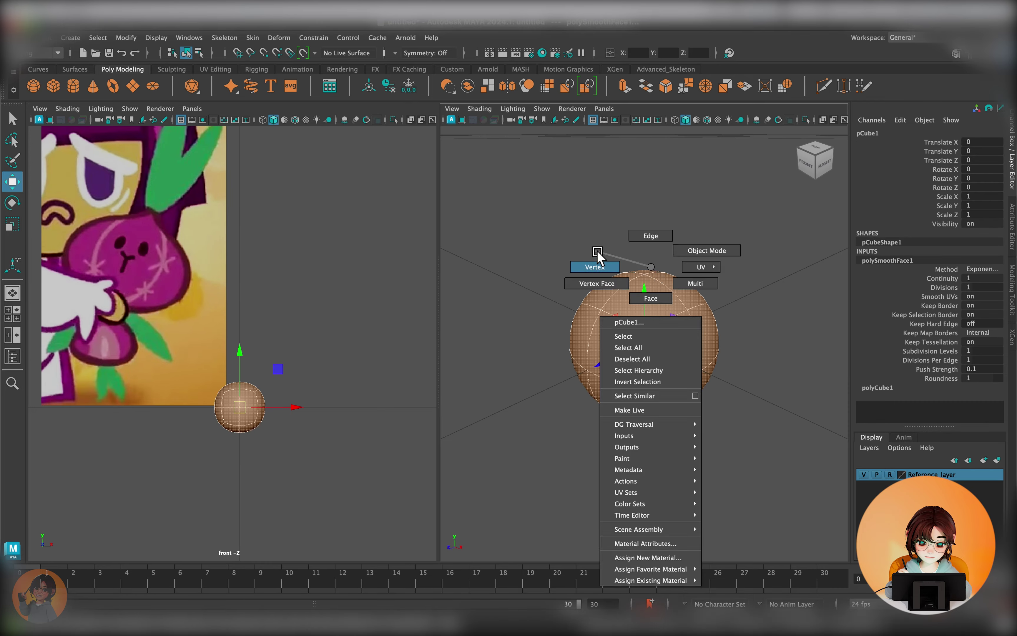
Step: Pull the bulb's top vertices upward into a pointed onion tip
click(258, 425)
right_drag(337, 274, 342, 255)
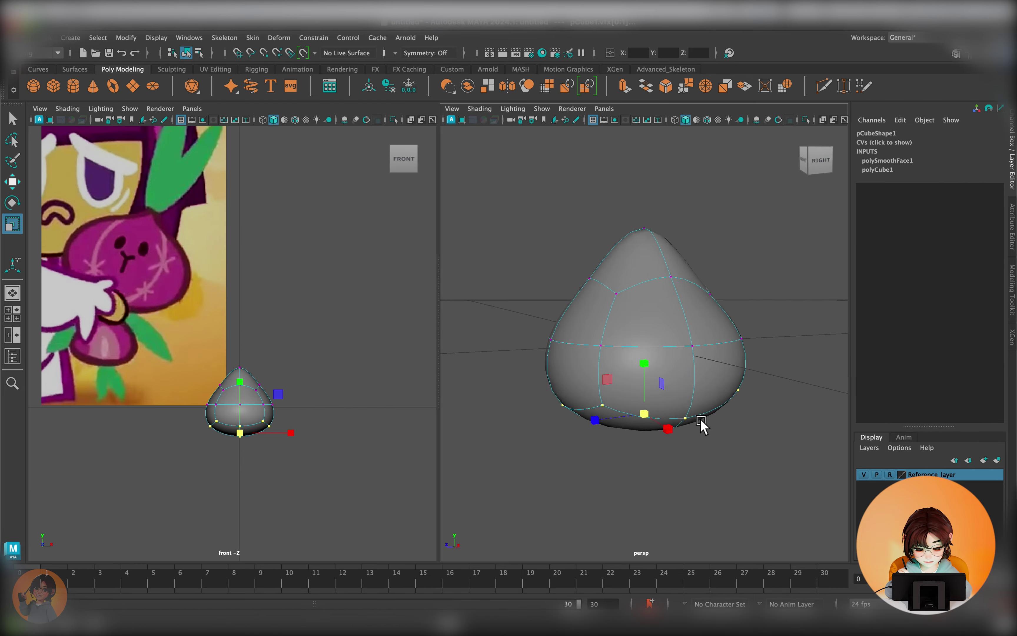
scroll(185, 398, up, 3)
right_drag(284, 302, 256, 296)
click(333, 375)
right_drag(410, 269, 410, 241)
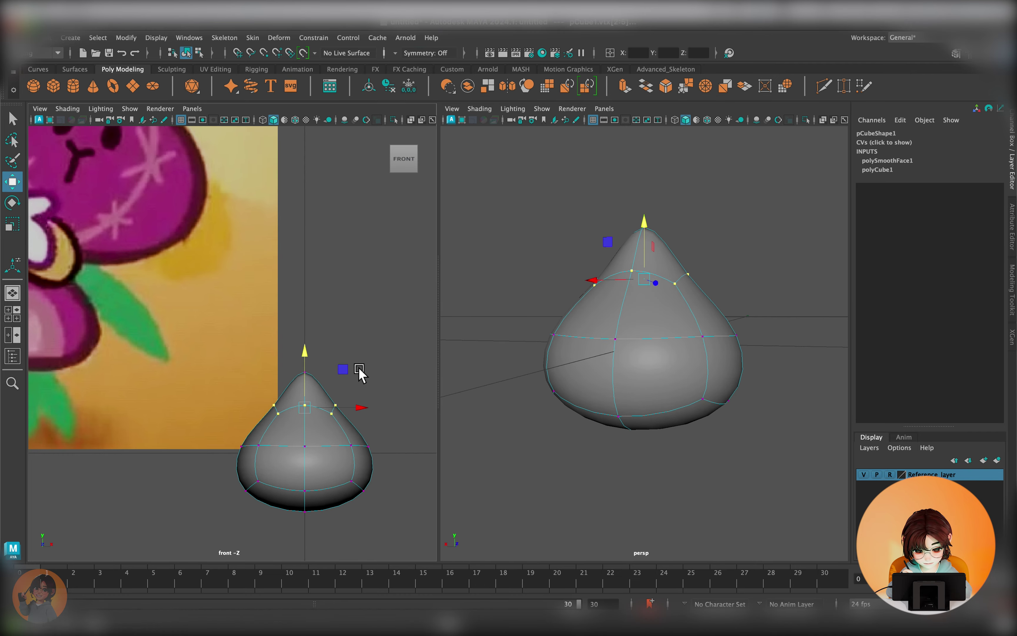
Step: Edit the smaller 0.461-scaled copy's vertices, then frame both bulbs in the front view
right_drag(369, 297, 314, 299)
click(325, 491)
key(w)
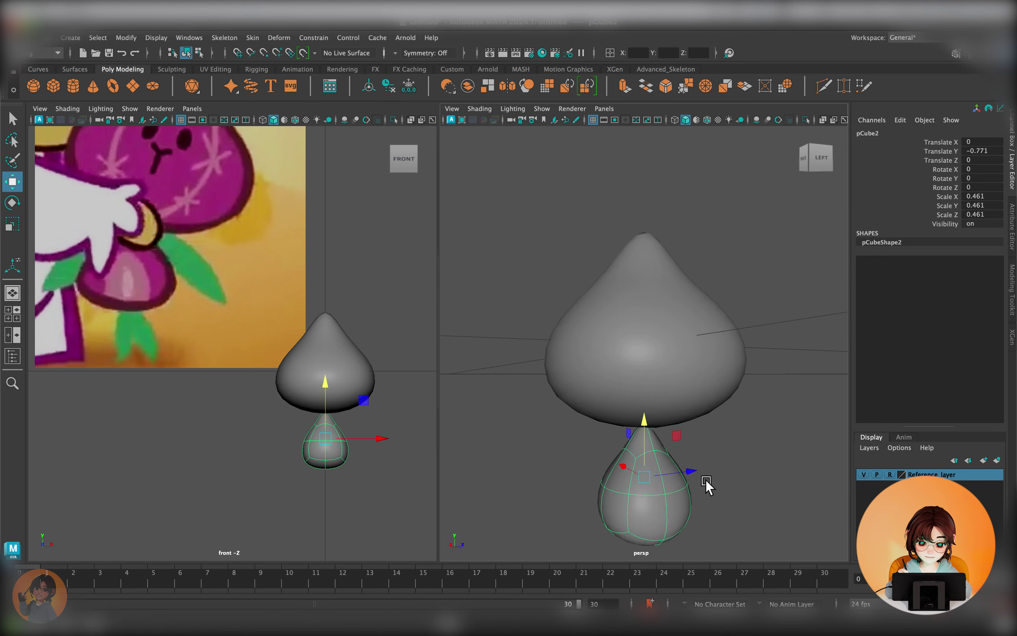
click(325, 366)
alt+middle_drag(377, 63, 372, 139)
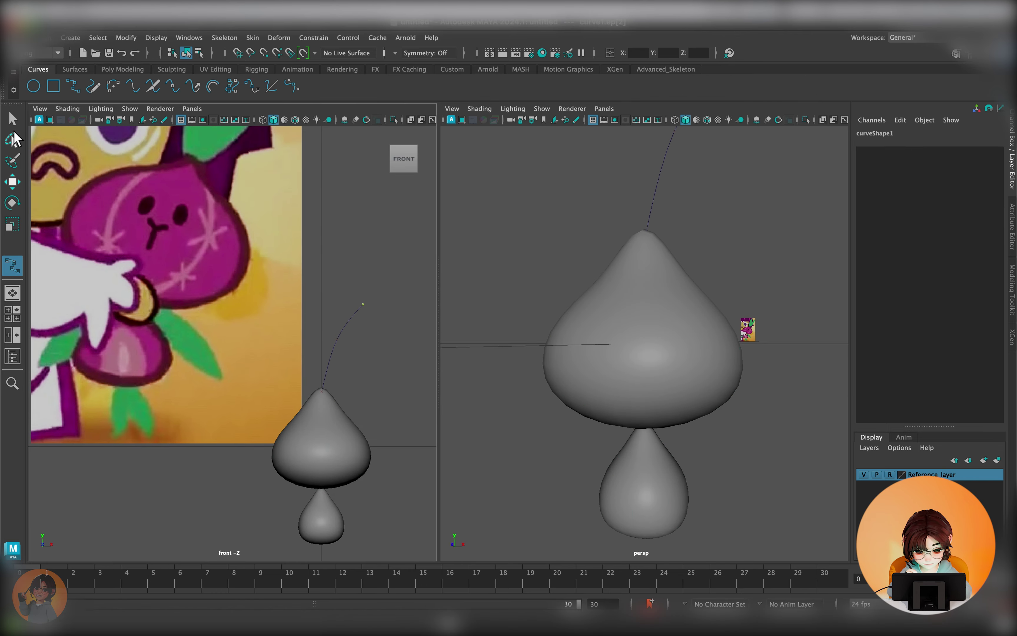
Step: Sweep the first leaf curve as a narrow Line-profile mesh strip
scroll(697, 352, down, 3)
scroll(370, 277, up, 3)
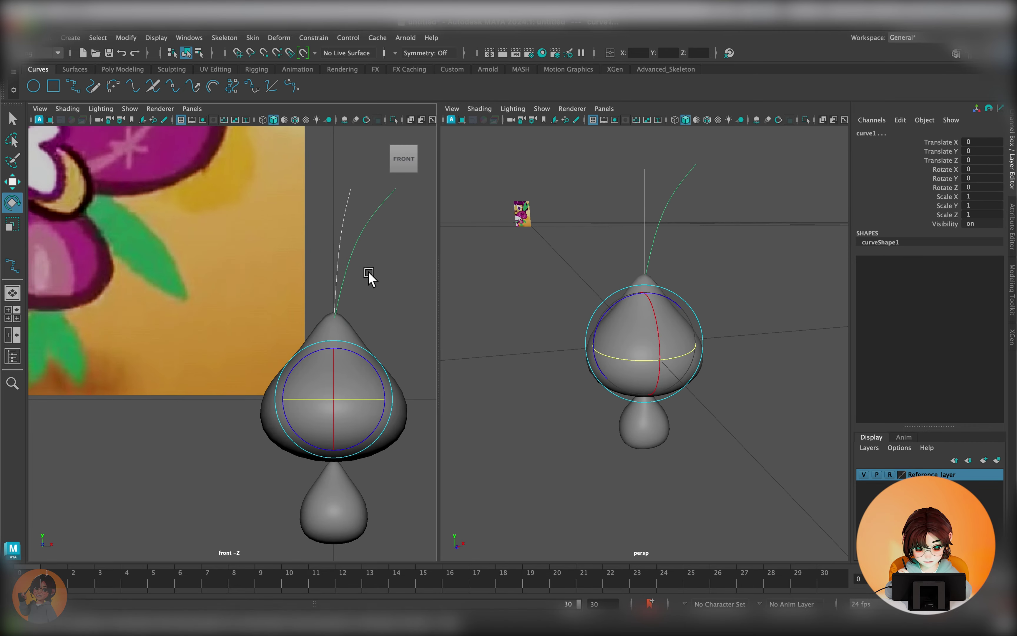
click(123, 69)
click(250, 85)
click(860, 327)
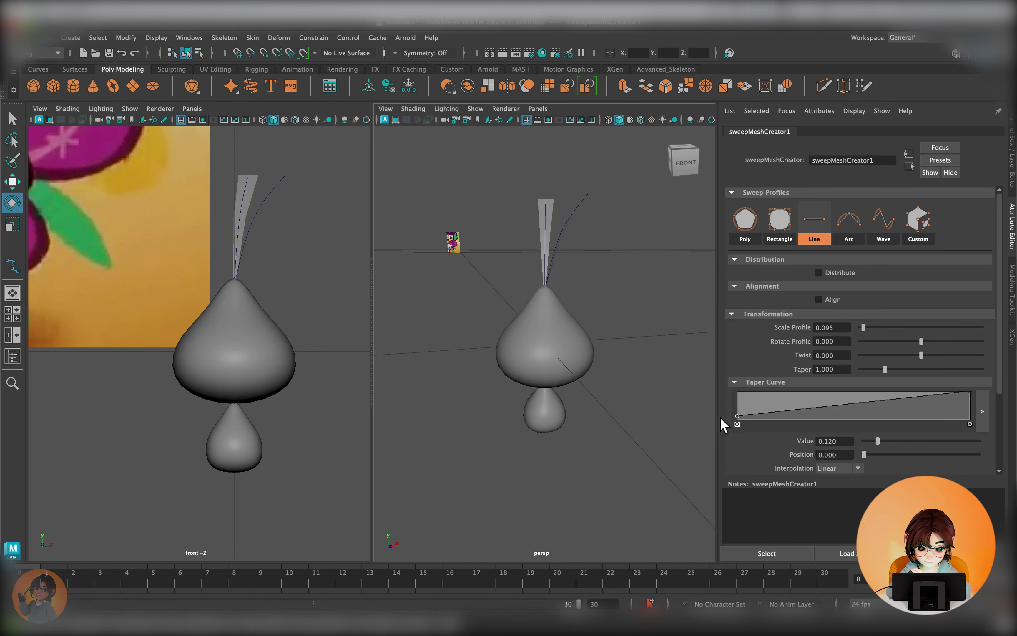
Step: Adjust the second leaf's sweep width to make it thin
click(557, 234)
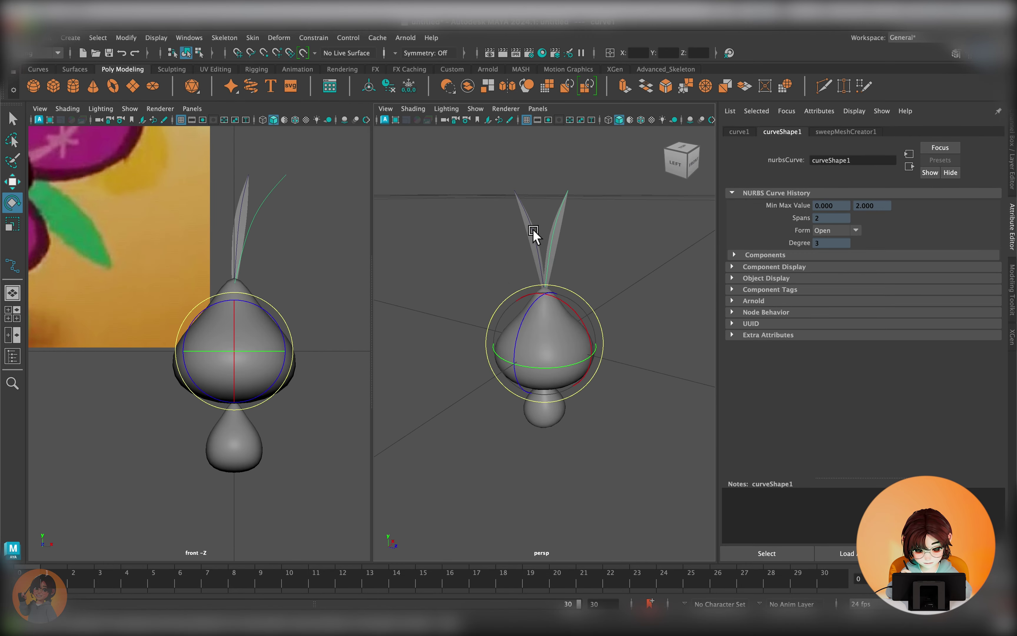
scroll(275, 211, up, 2)
drag(872, 327, 869, 328)
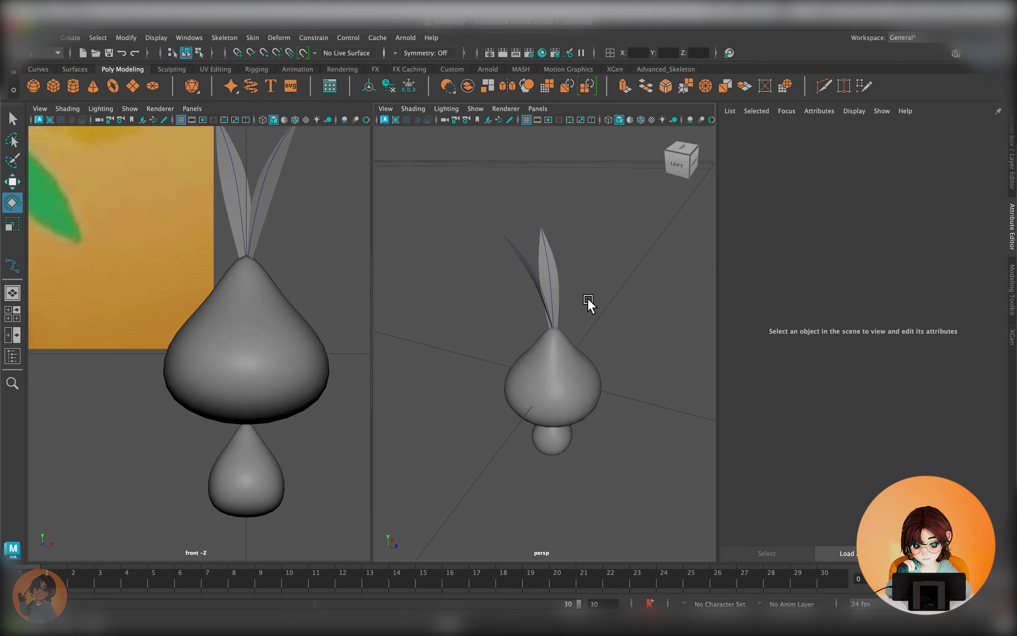
key(w)
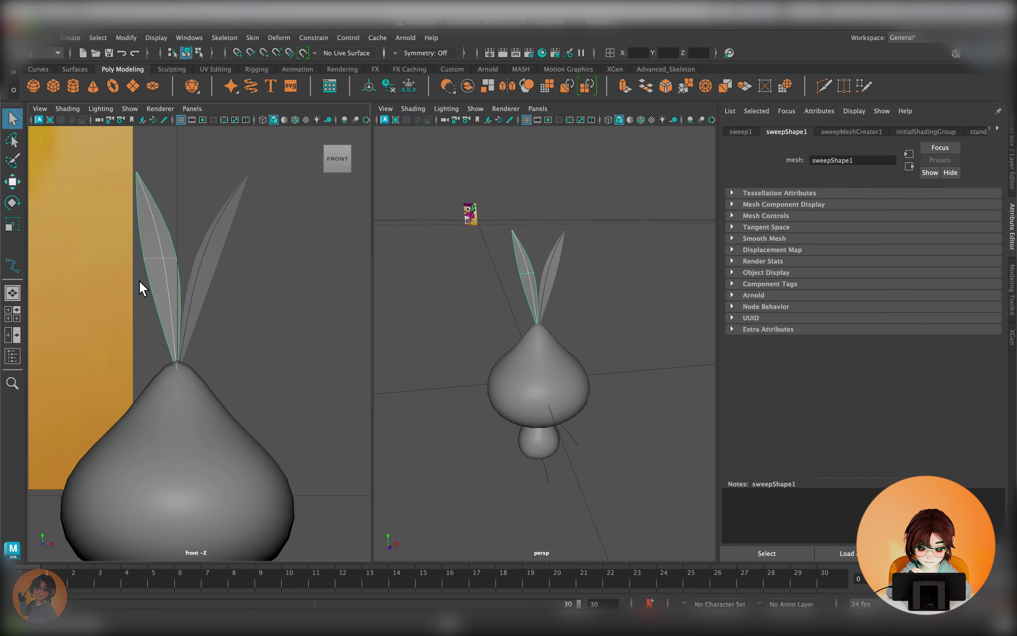
Step: Mirror the leaf to the other side of the bulb
click(202, 310)
shift+right_drag(266, 231, 329, 366)
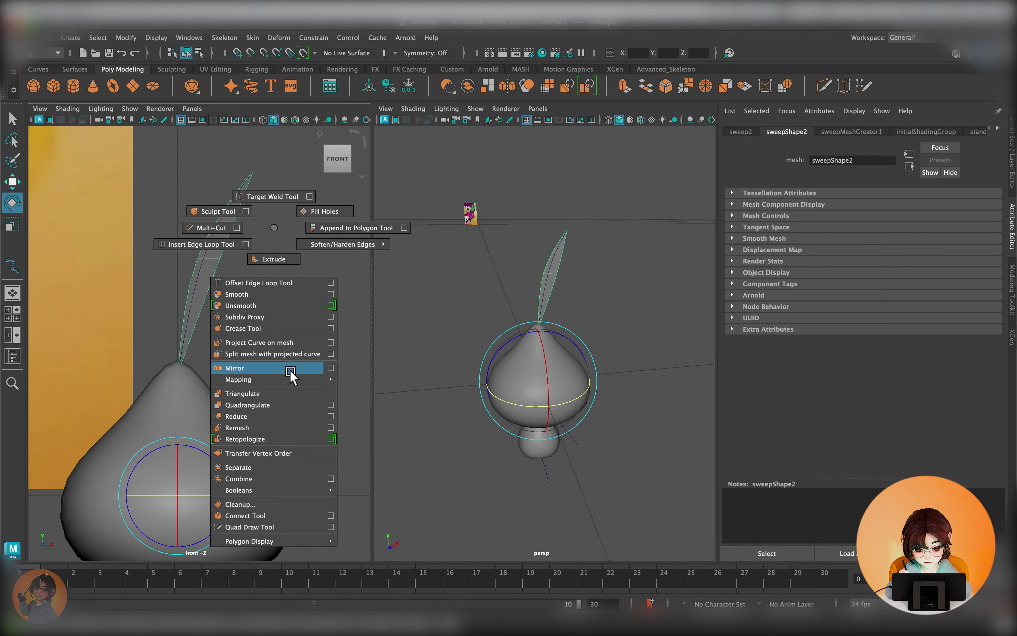
click(823, 303)
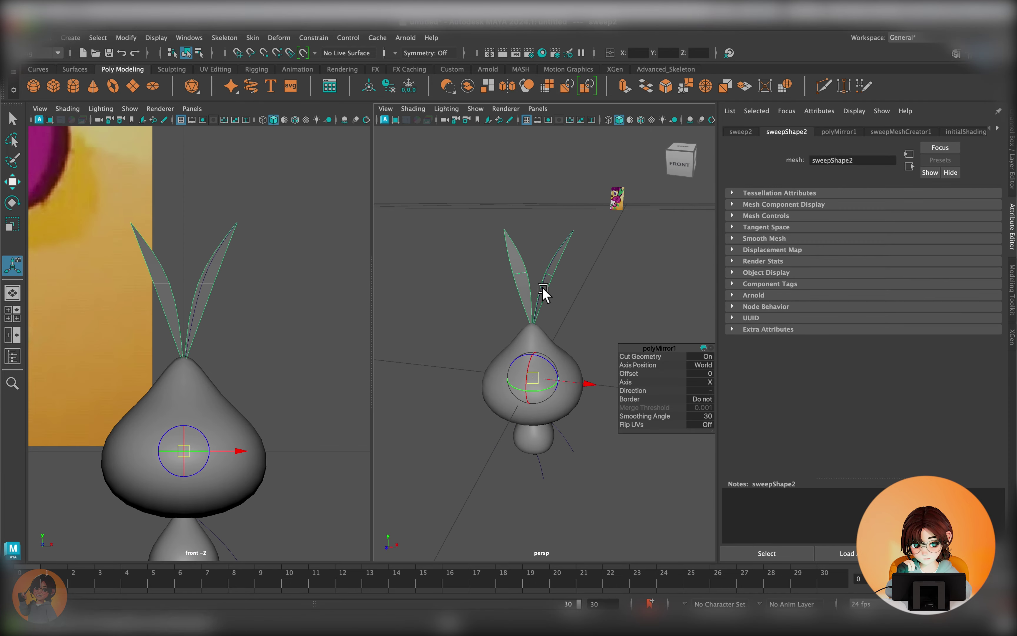
Step: Narrow the root sweep to 0.142 and shape its taper curve into a leaf outline
drag(885, 327, 865, 327)
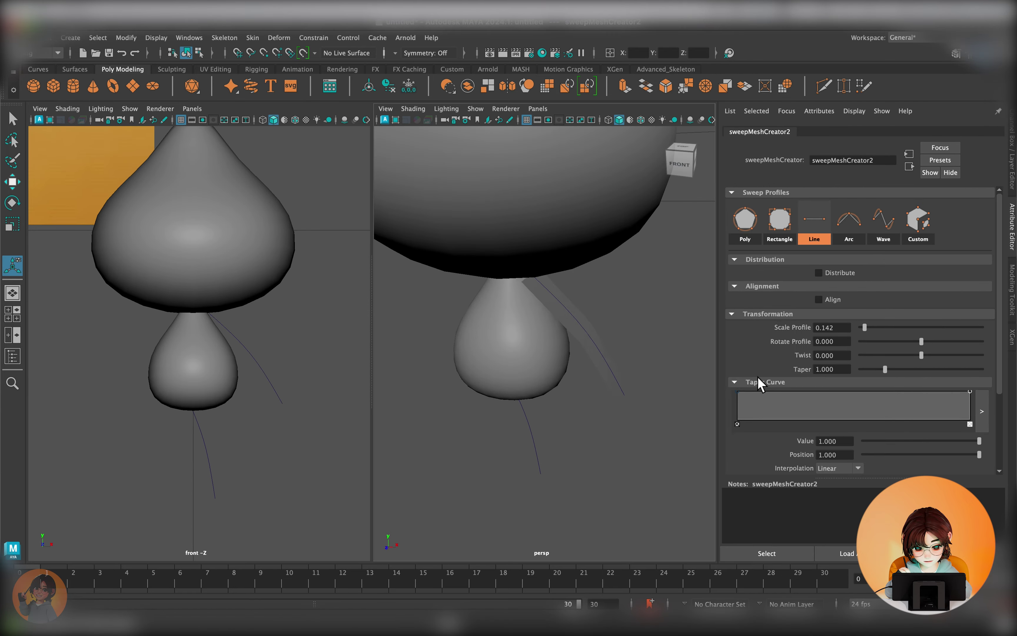
drag(970, 392, 970, 414)
click(579, 426)
alt+drag(578, 427, 742, 370)
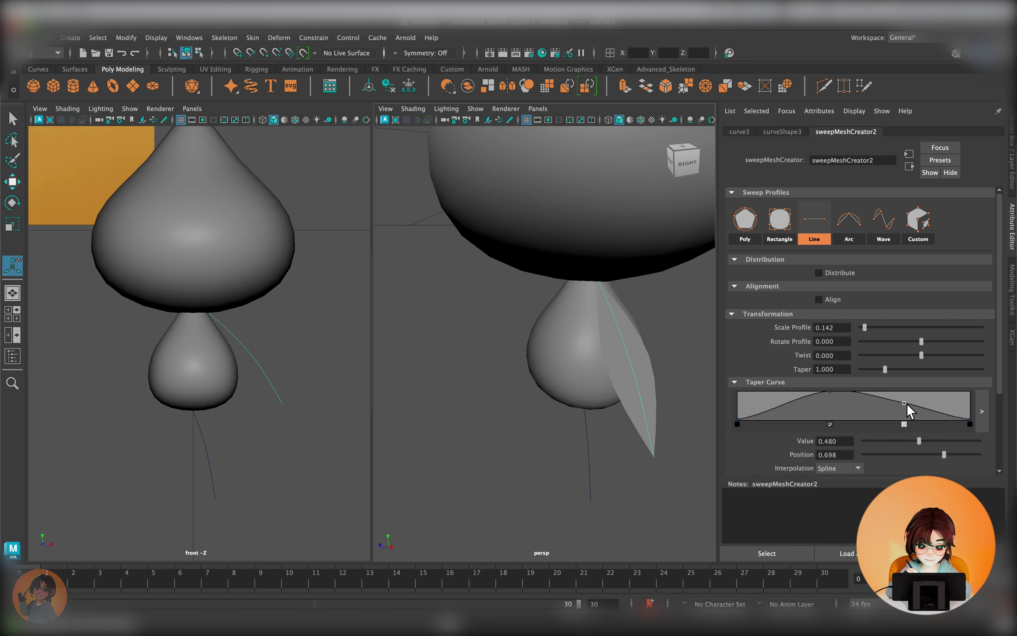
drag(901, 405, 908, 398)
scroll(976, 419, down, 3)
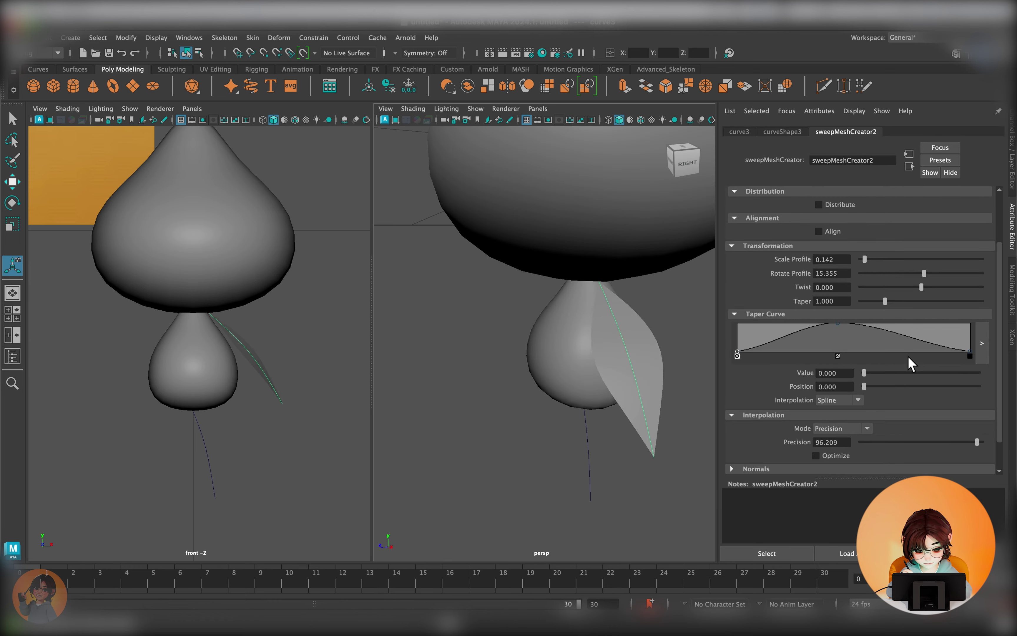
Step: Sweep the lower root curve, rotate its profile to about -80 degrees, and mirror it
click(581, 480)
key(g)
scroll(853, 286, down, 3)
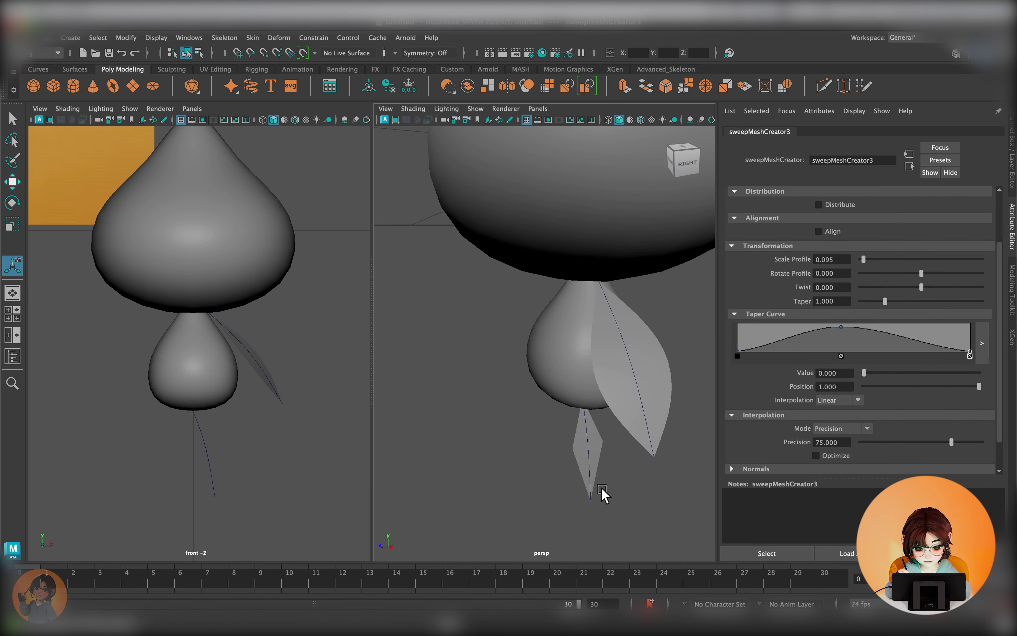
click(594, 435)
click(846, 132)
drag(921, 237, 908, 237)
key(w)
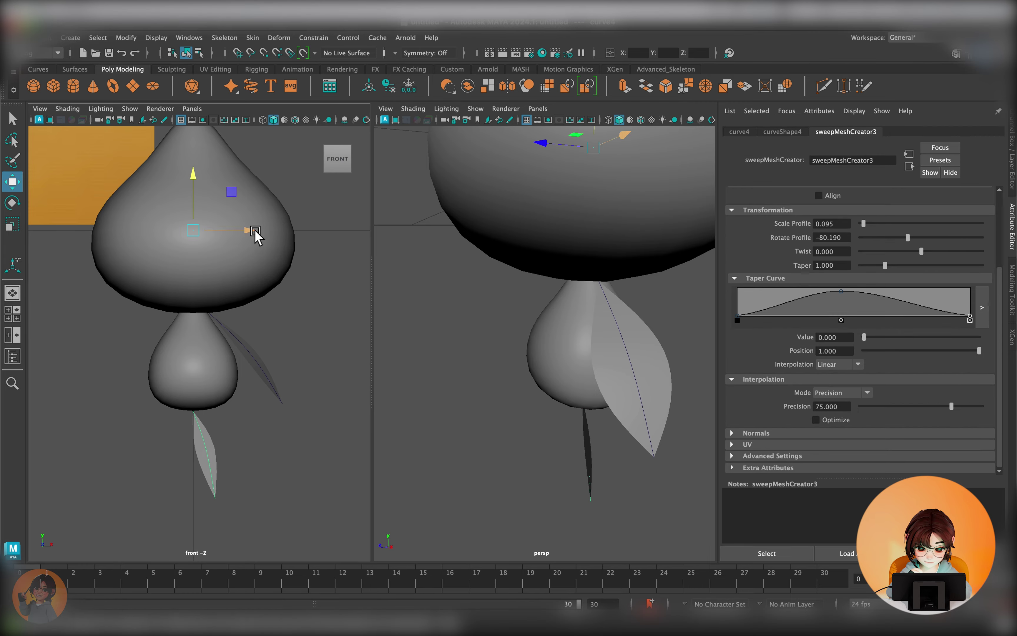
shift+right_drag(277, 477, 290, 461)
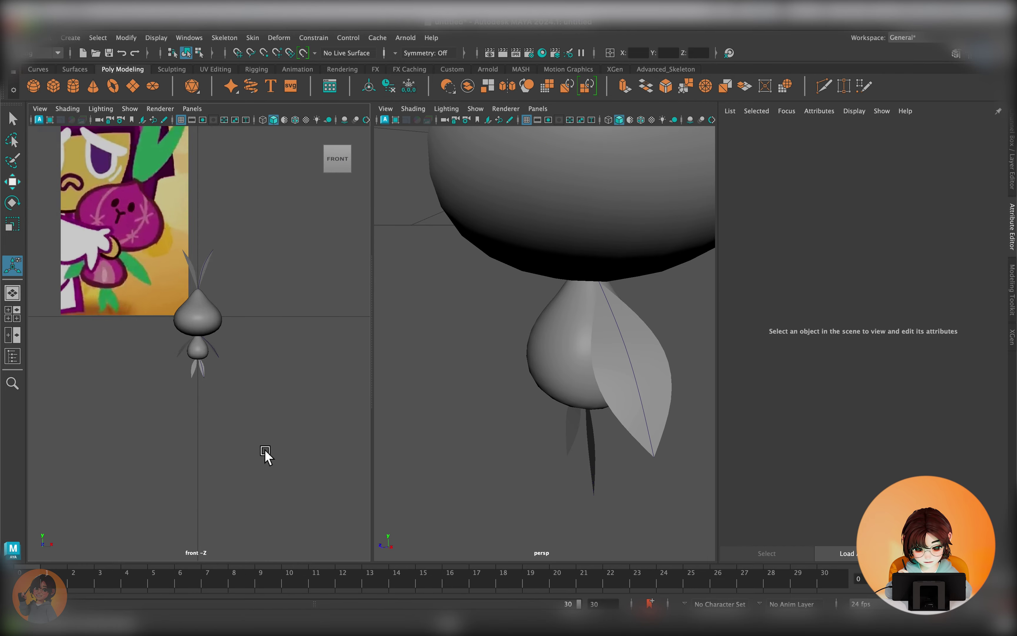